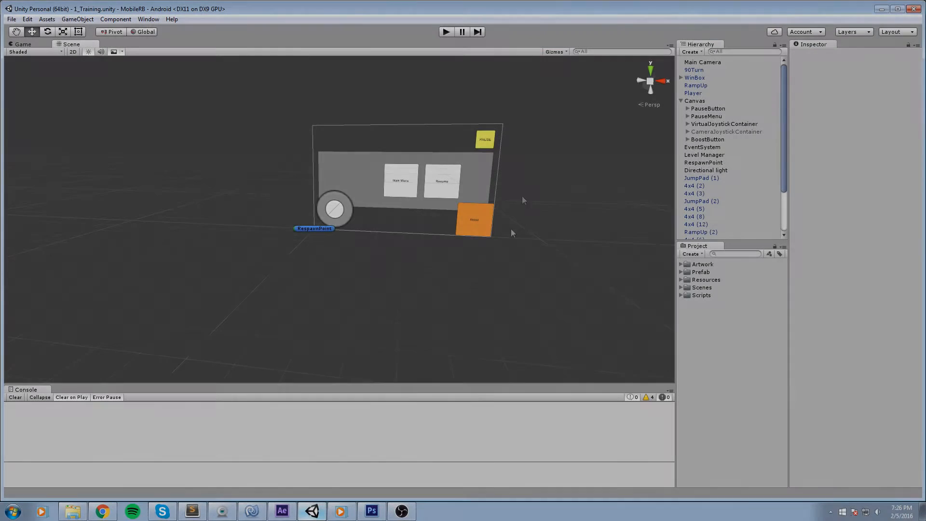
pyautogui.moveTo(522, 196); pyautogui.dragTo(459, 190)
pyautogui.click(448, 32)
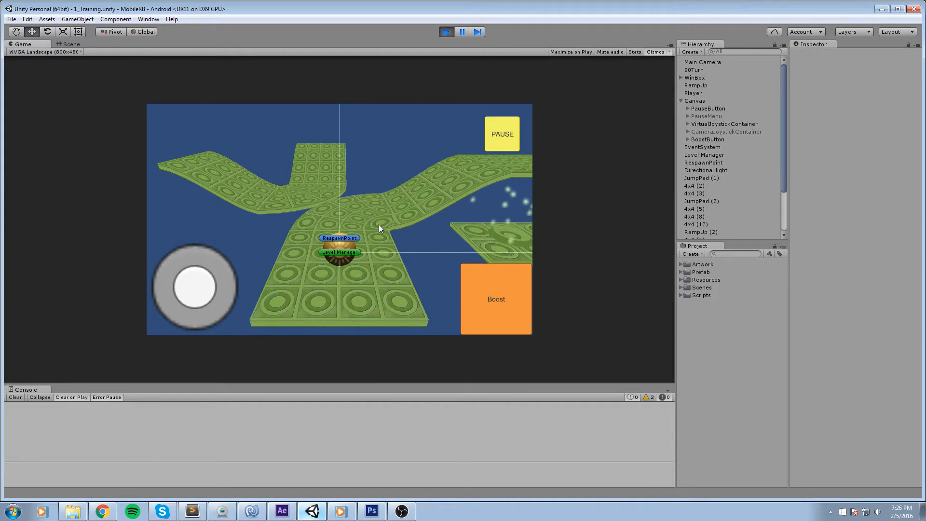
# Playtest the training level, rolling the ball with the joystick and boost, then stop play mode.
pyautogui.moveTo(328, 143); pyautogui.dragTo(432, 234)
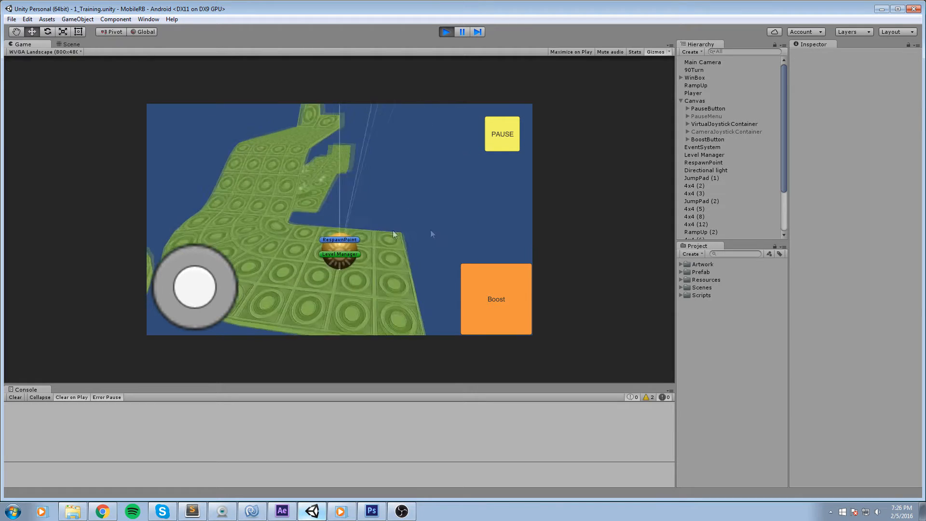
pyautogui.press('a')
pyautogui.press('w')
pyautogui.click(515, 304)
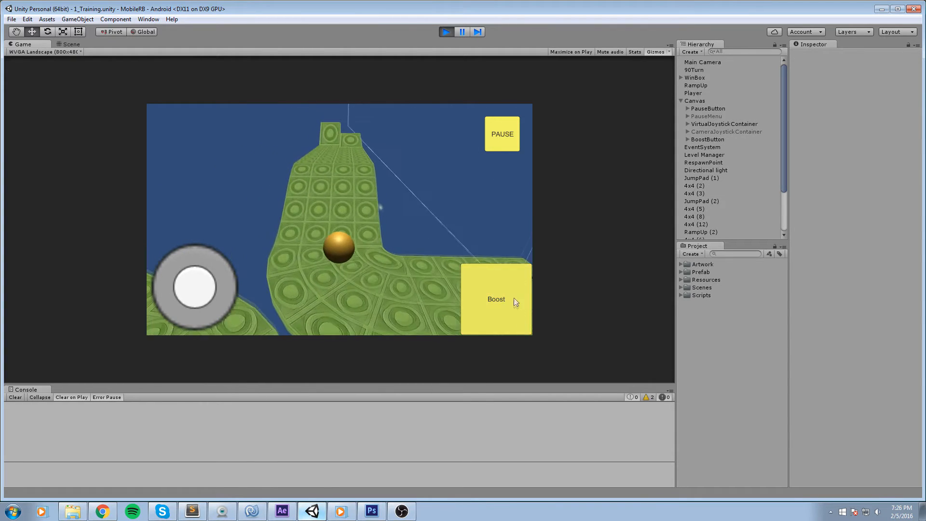
pyautogui.moveTo(409, 201); pyautogui.dragTo(314, 204)
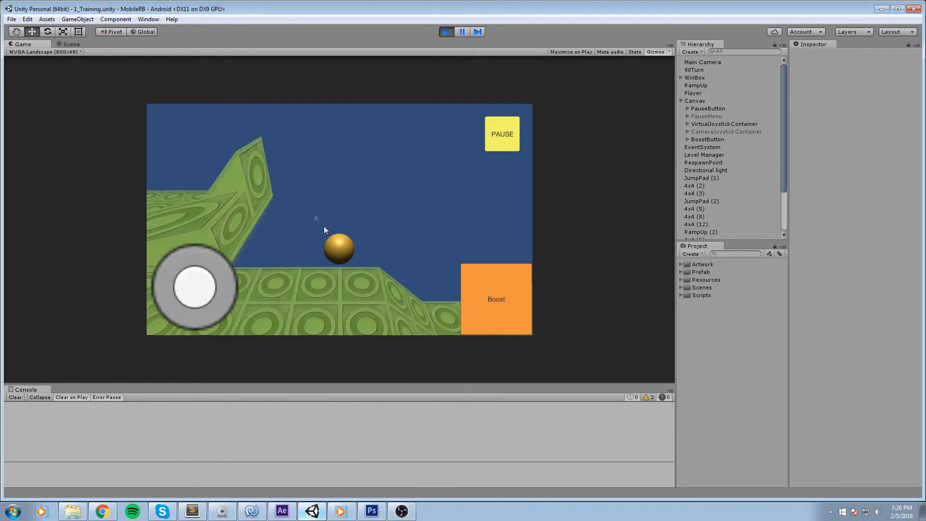
pyautogui.moveTo(397, 225); pyautogui.dragTo(334, 235)
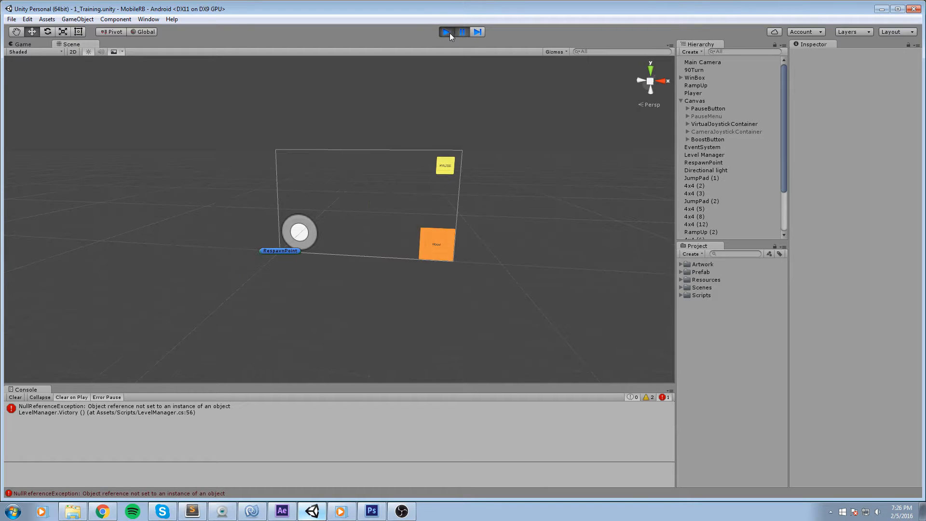
pyautogui.click(449, 32)
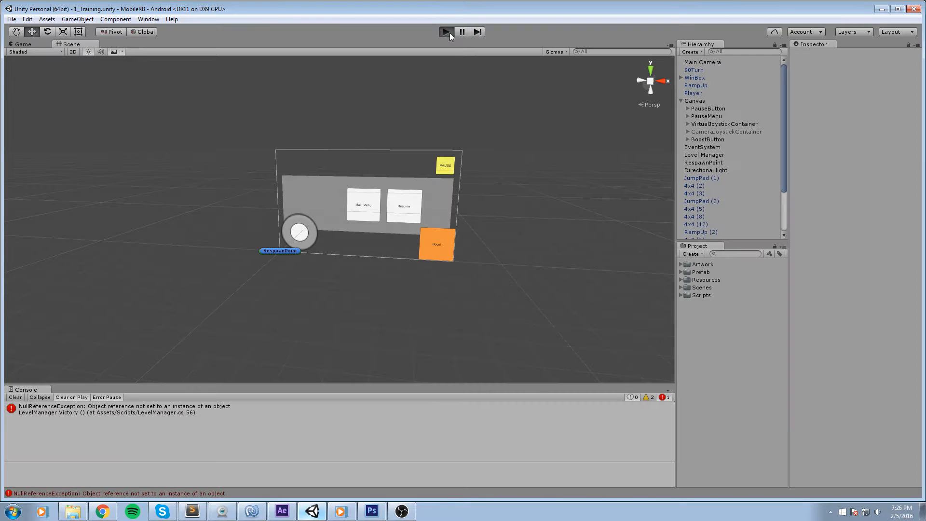
# Run the game again, leave to the main menu from pause, and browse the shop and level selection screens.
pyautogui.hotkey('ctrl', 'p')
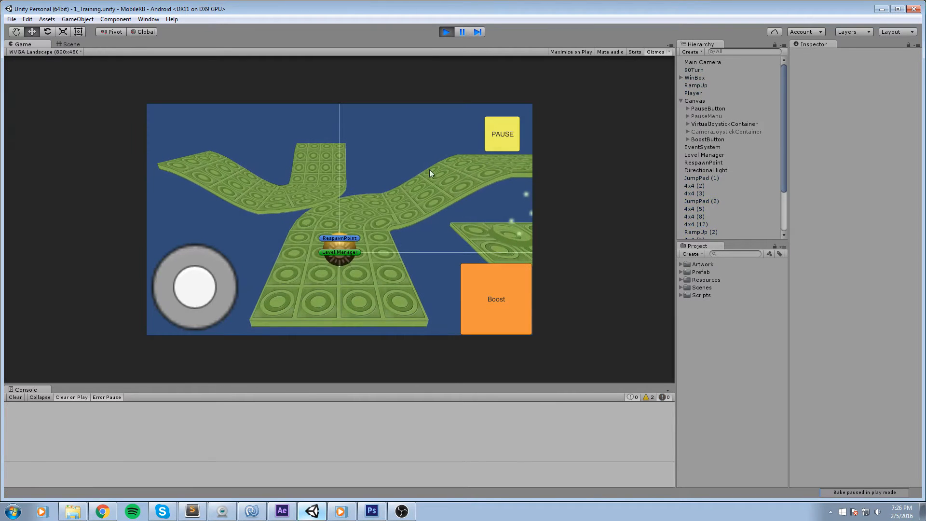
pyautogui.click(516, 128)
pyautogui.click(343, 221)
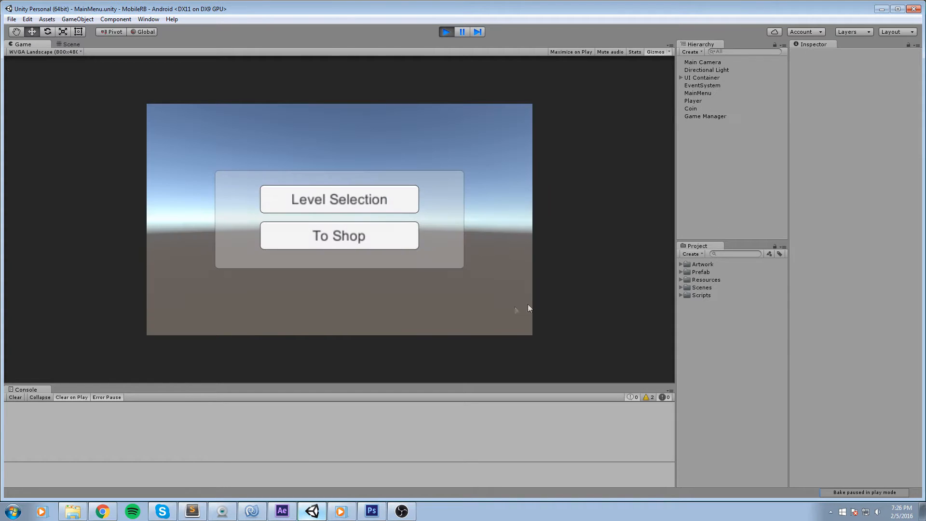
pyautogui.click(346, 231)
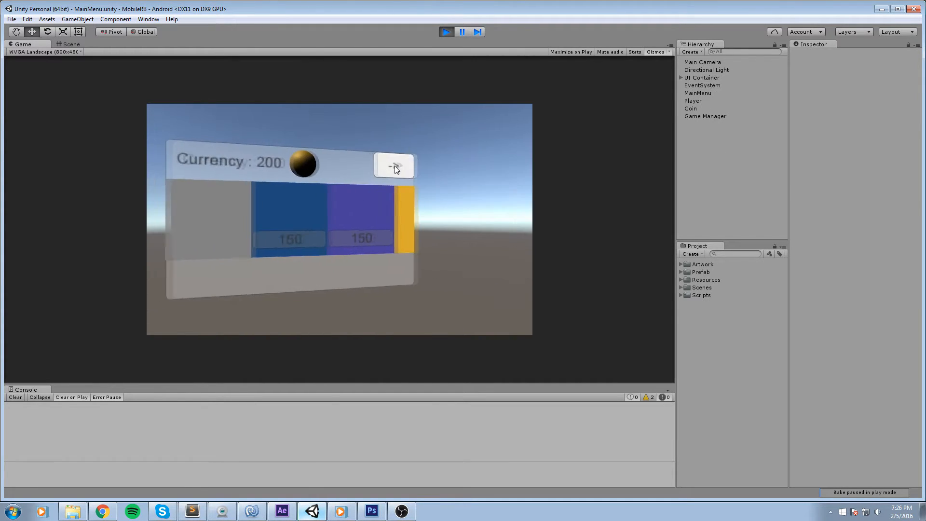
pyautogui.click(343, 201)
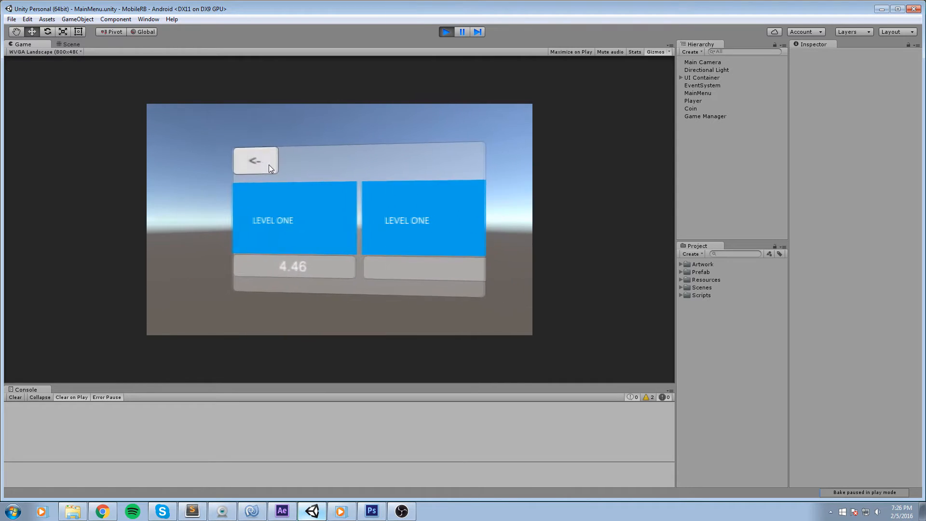
pyautogui.click(269, 164)
pyautogui.click(363, 242)
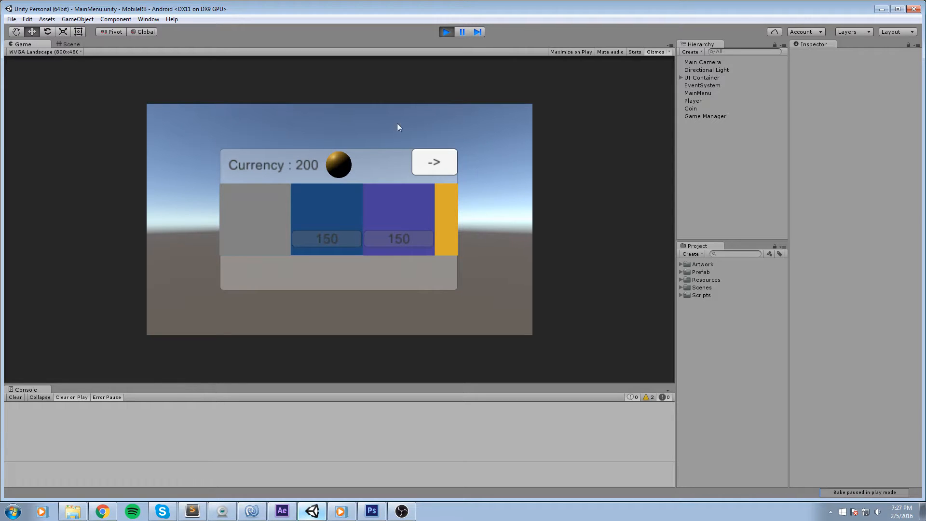
pyautogui.click(438, 167)
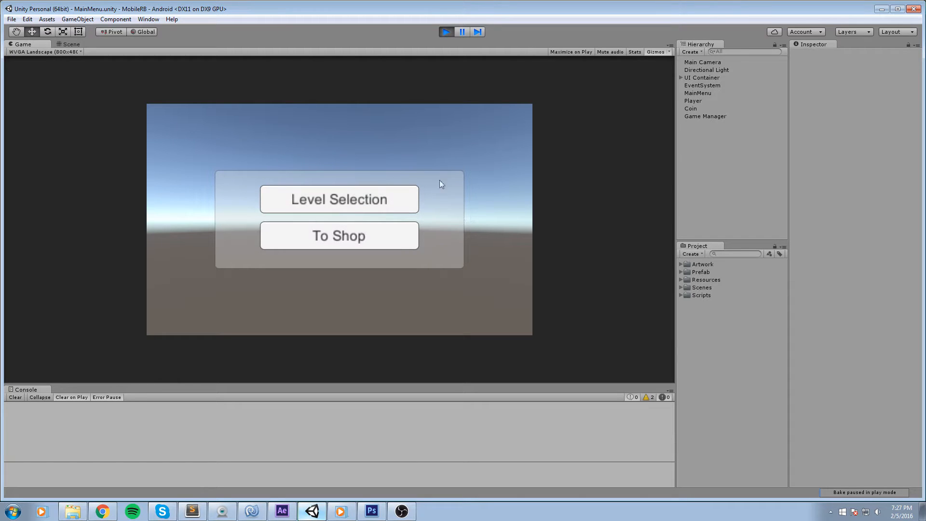
# Start level one and play it, using boost, pausing and resuming, then stop play mode.
pyautogui.click(364, 201)
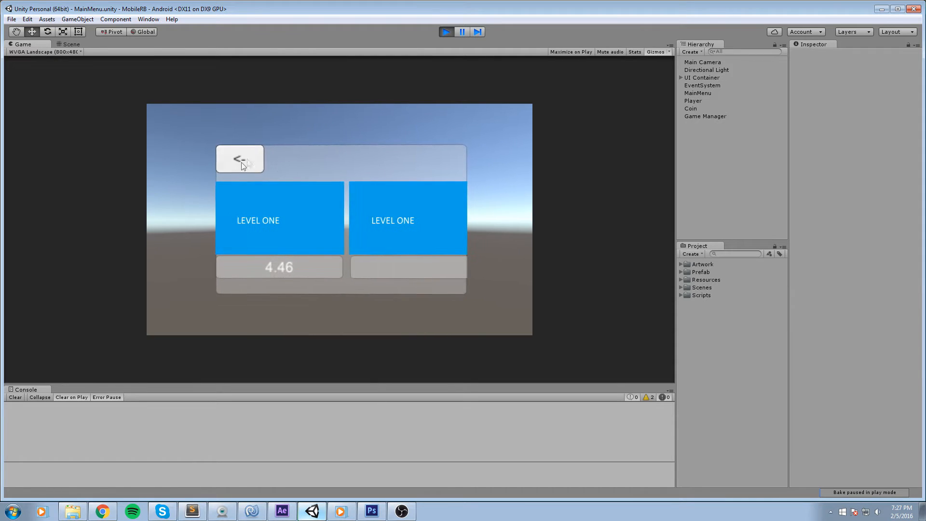
pyautogui.click(311, 270)
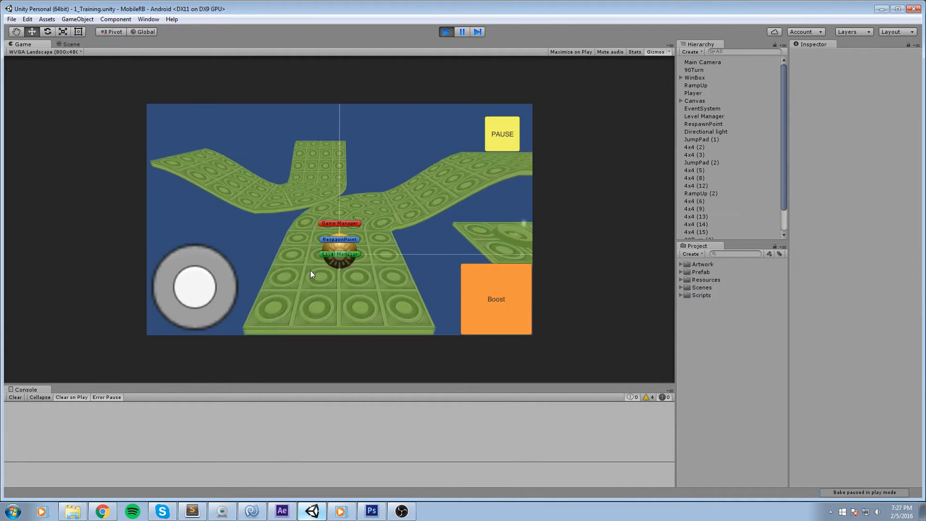
pyautogui.moveTo(390, 189); pyautogui.dragTo(279, 196)
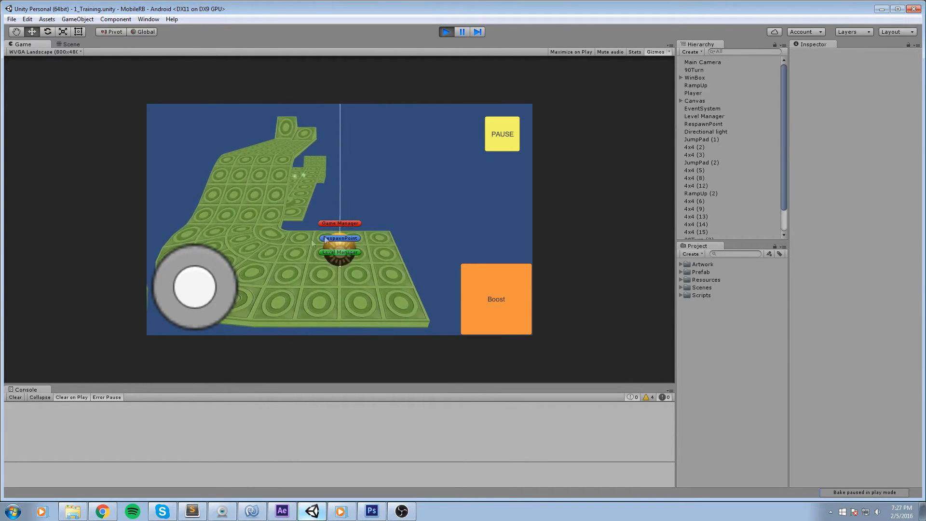
pyautogui.press('a')
pyautogui.press('w')
pyautogui.moveTo(197, 285); pyautogui.dragTo(283, 280)
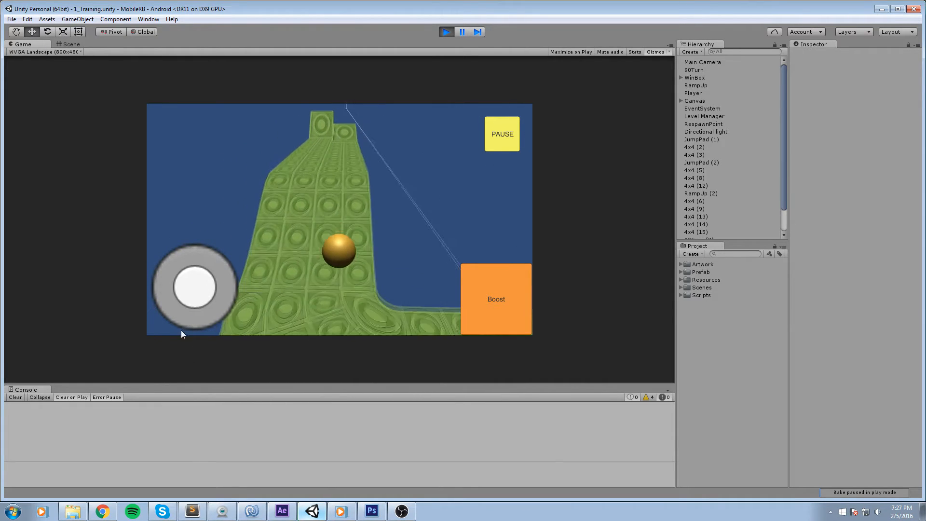
pyautogui.click(482, 305)
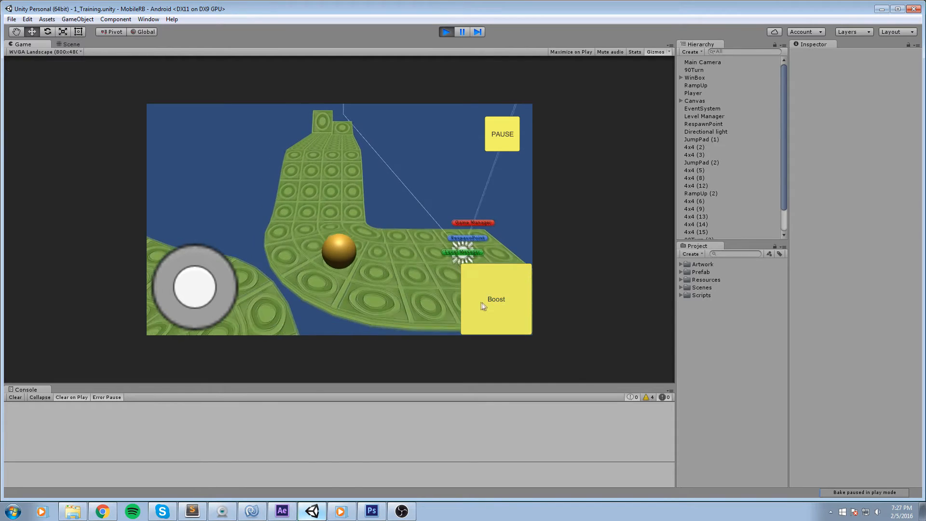
pyautogui.click(484, 308)
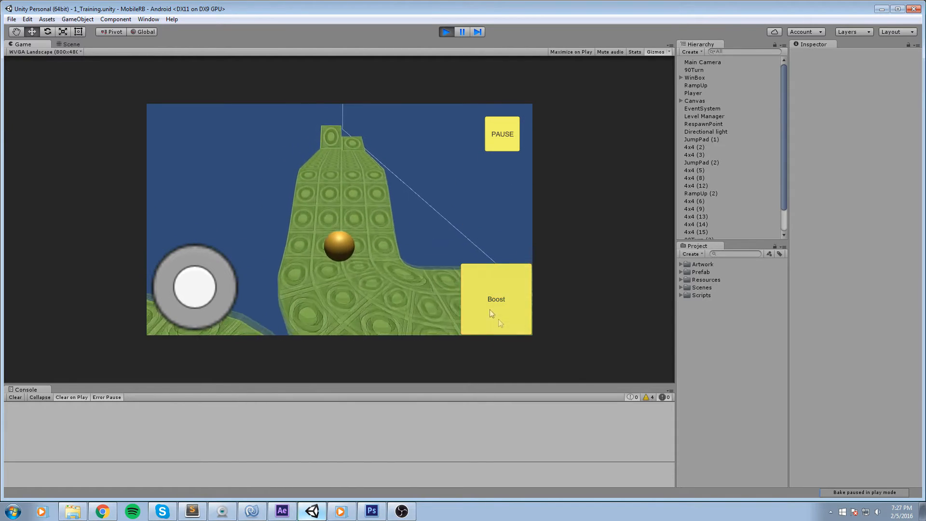
pyautogui.click(496, 144)
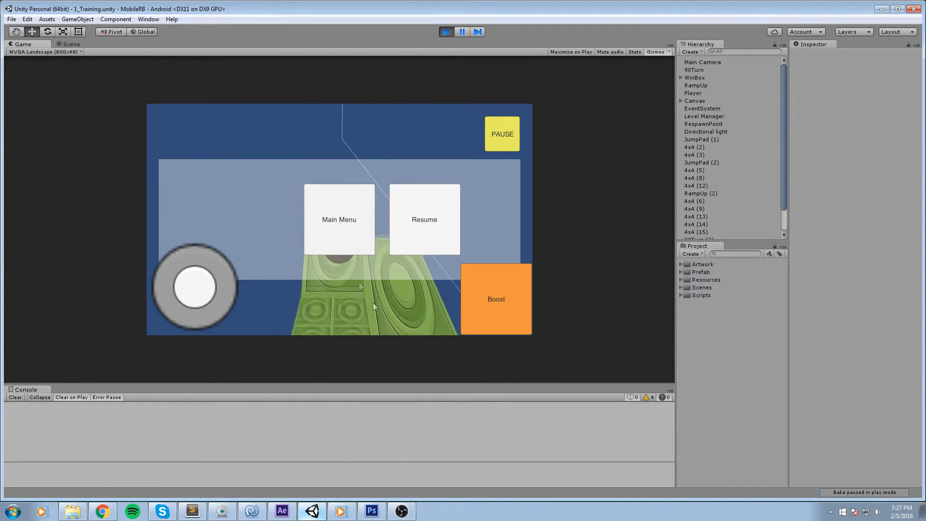
pyautogui.click(394, 191)
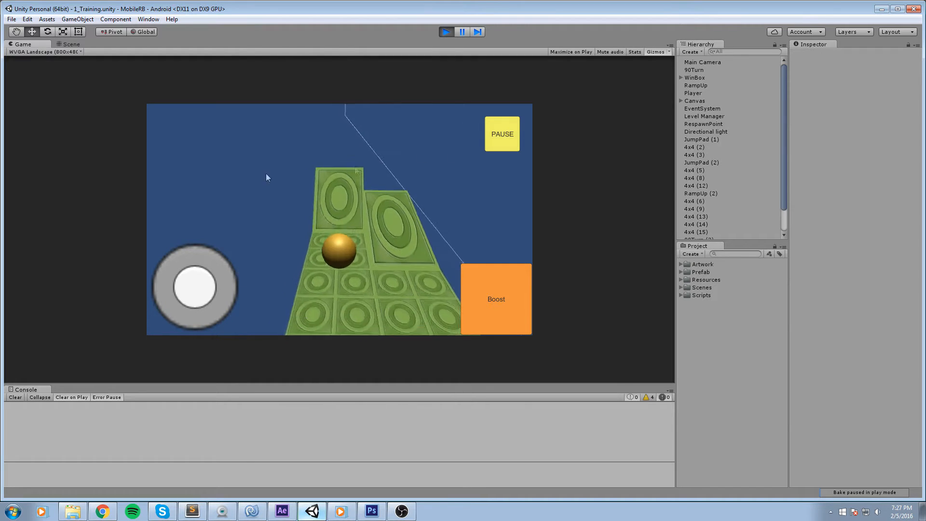
pyautogui.moveTo(355, 167); pyautogui.dragTo(265, 186)
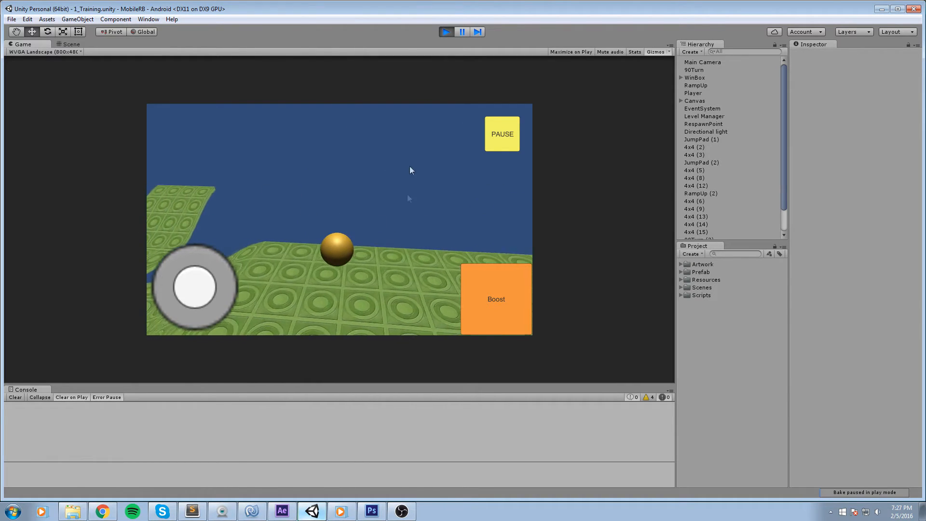
pyautogui.click(447, 32)
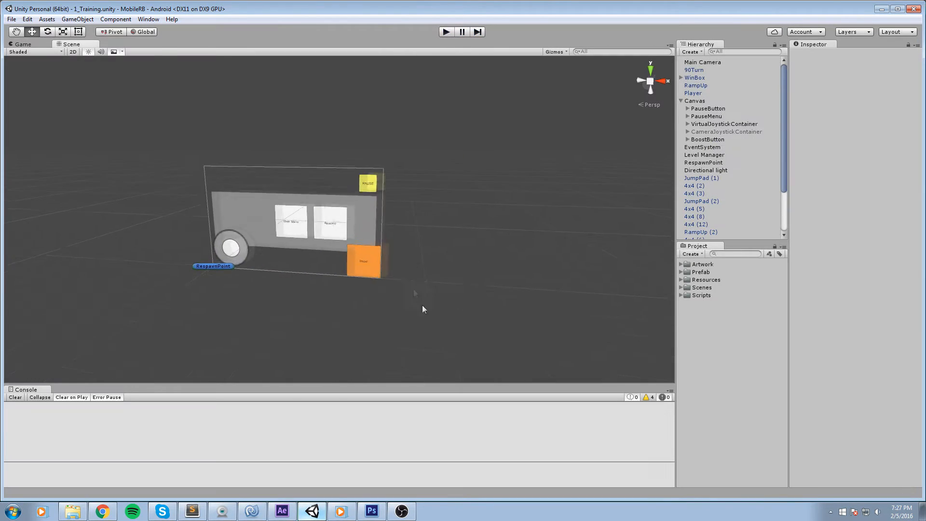
# Switch to Photoshop and close the open Pause_Menu and Untitled-1 documents.
pyautogui.click(371, 511)
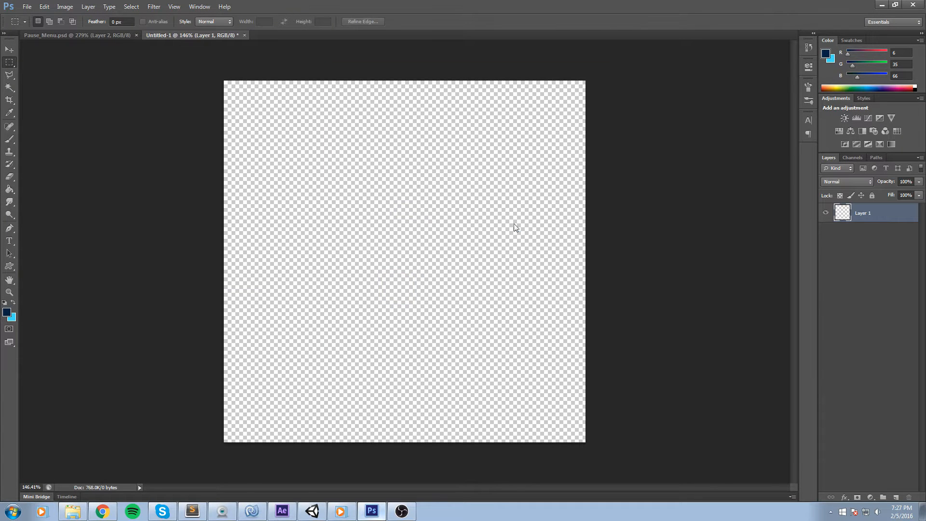
pyautogui.hotkey('ctrl', 's')
pyautogui.press('Escape')
pyautogui.moveTo(103, 86); pyautogui.dragTo(169, 57)
pyautogui.click(447, 192)
pyautogui.click(137, 35)
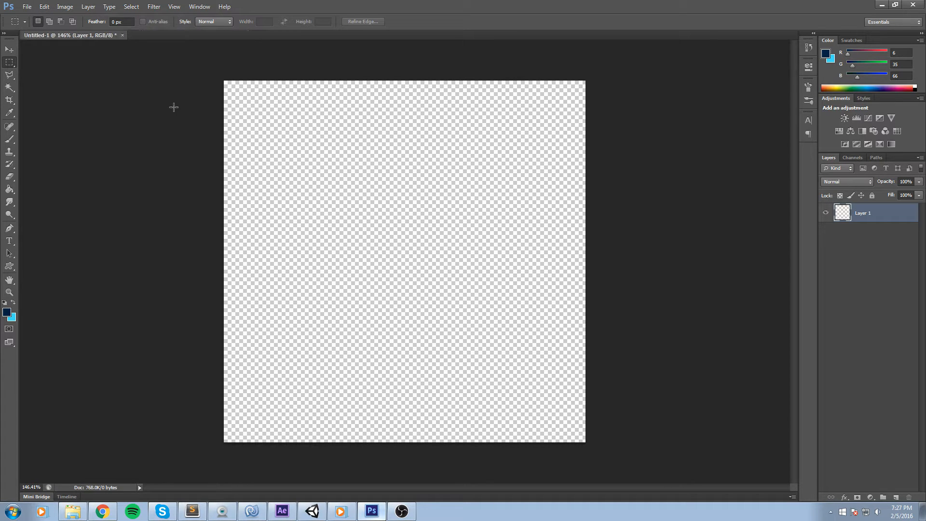
pyautogui.click(123, 35)
pyautogui.click(465, 193)
# Create a new 512 × 512 pixel document named UIAtlas.
pyautogui.click(32, 9)
pyautogui.click(31, 21)
pyautogui.doubleClick(444, 219)
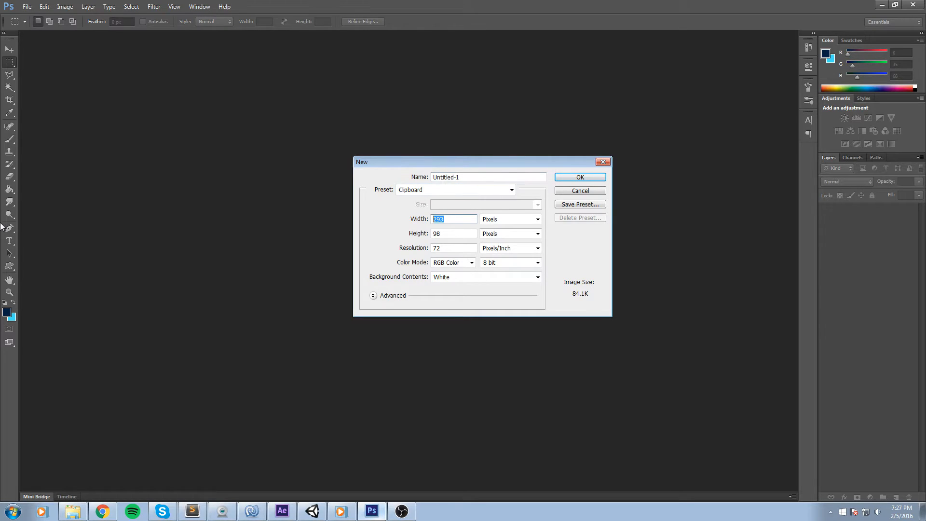
pyautogui.press('Tab')
pyautogui.write('12')
pyautogui.doubleClick(450, 219)
pyautogui.write('512')
pyautogui.press('Tab')
pyautogui.press('Tab')
pyautogui.write('512')
pyautogui.click(444, 175)
pyautogui.write('u')
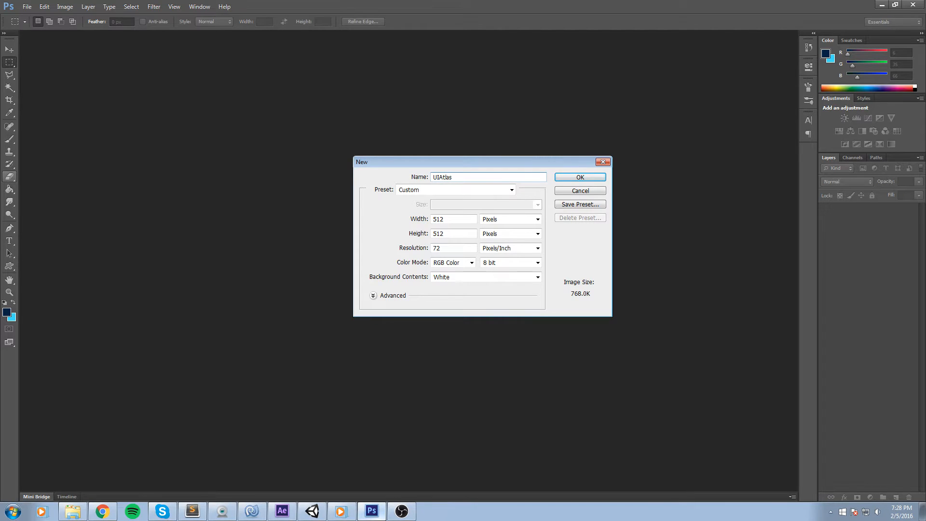
pyautogui.press('Return')
# Add a new layer and fill it with the dark blue foreground colour using the Paint Bucket.
pyautogui.scroll(4, 314, 129)
pyautogui.press('alt')
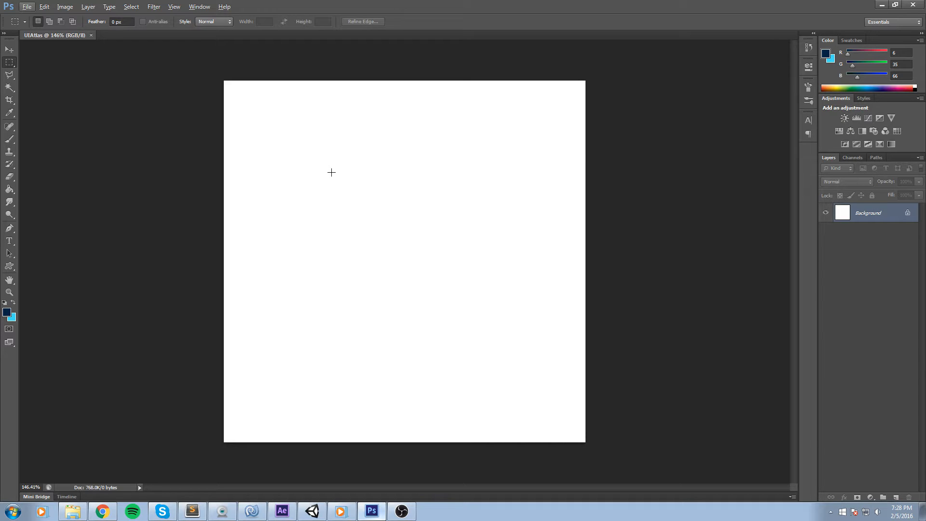
pyautogui.press('Left')
pyautogui.click(897, 498)
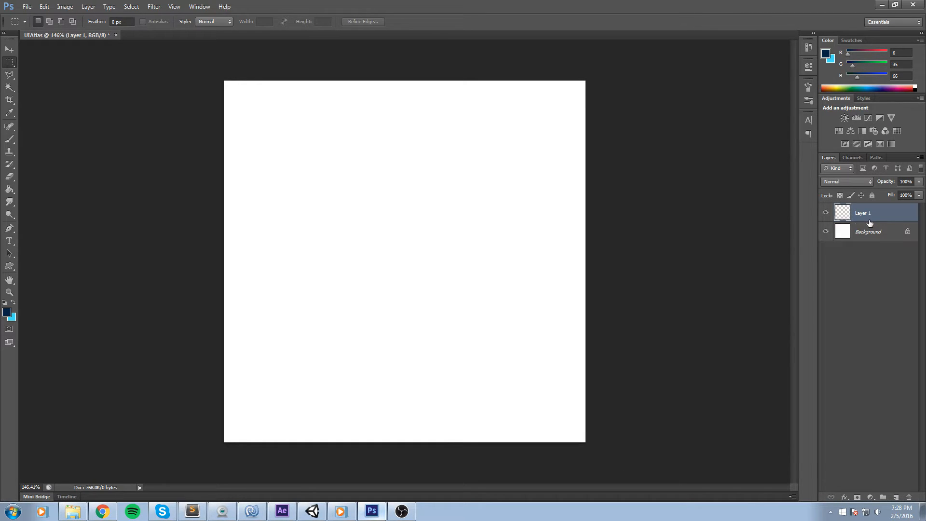
pyautogui.press('g')
pyautogui.click(347, 239)
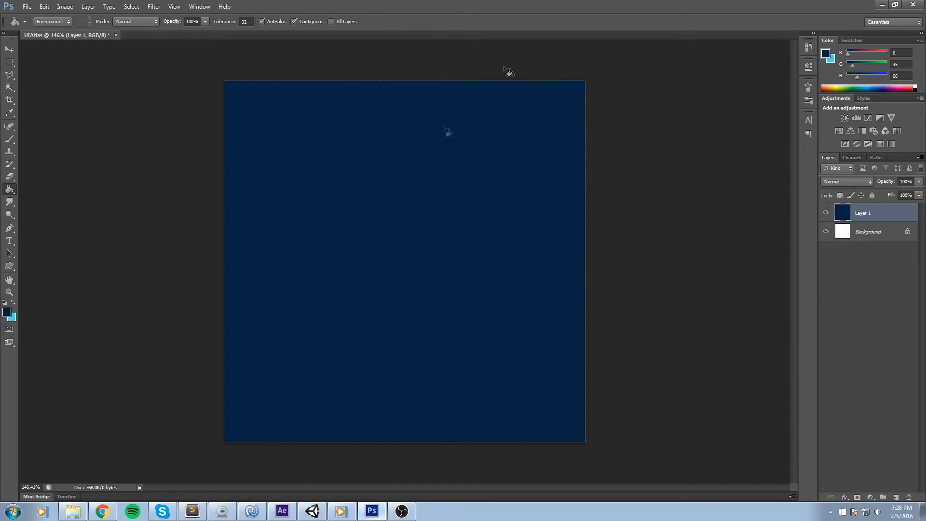
# Delete the white Background layer.
pyautogui.click(888, 234)
pyautogui.press('Delete')
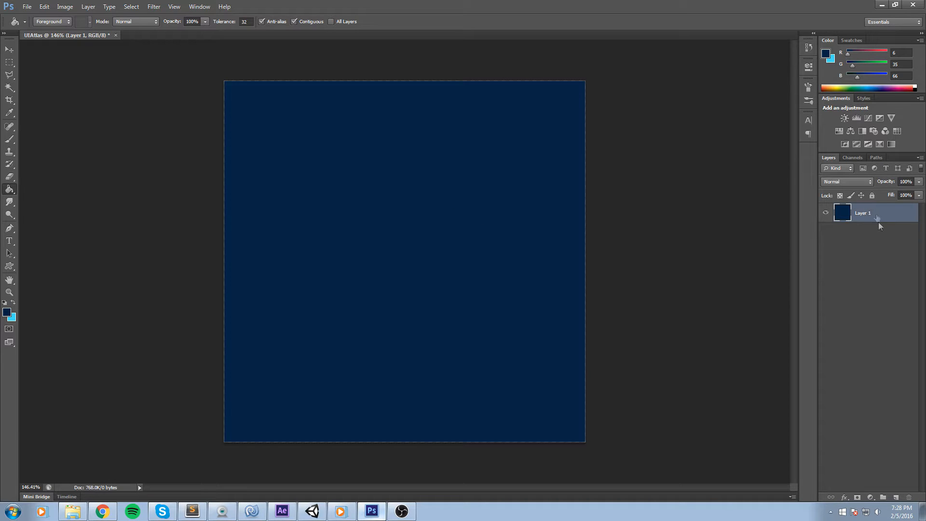
pyautogui.press('m')
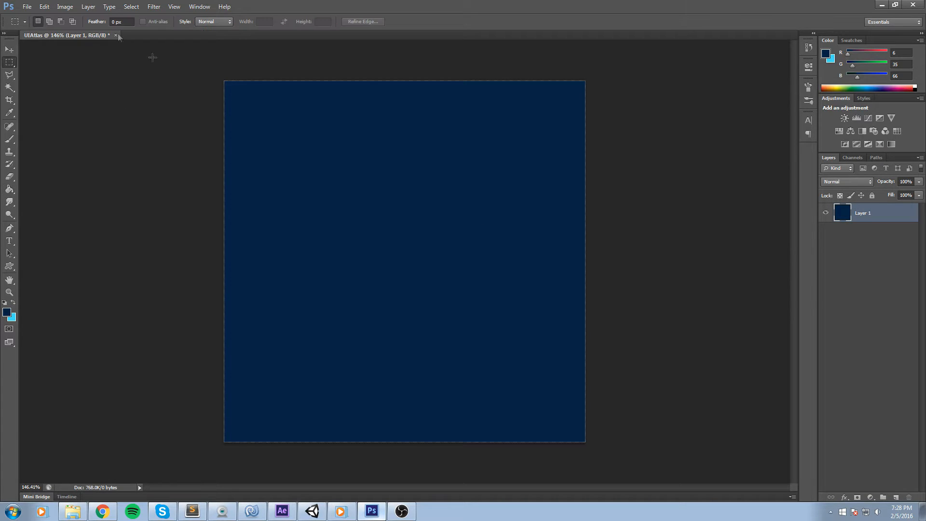
# Open Save As and delete the old Pause_Menu file from the Textures folder.
pyautogui.click(26, 7)
pyautogui.click(87, 125)
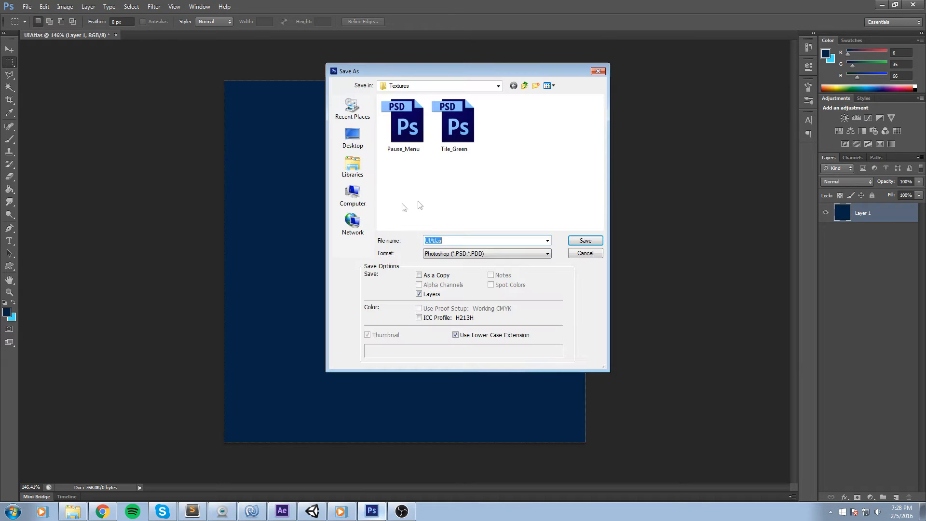
pyautogui.click(405, 123)
pyautogui.press('Delete')
pyautogui.press('Return')
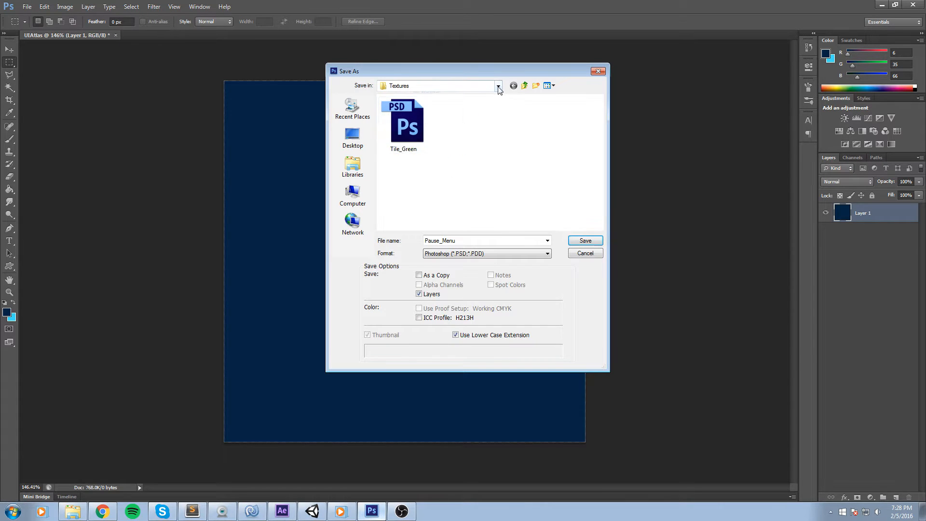
# Save the document as UI_Atlas.psd in the Artwork Textures folder.
pyautogui.click(498, 86)
pyautogui.click(425, 205)
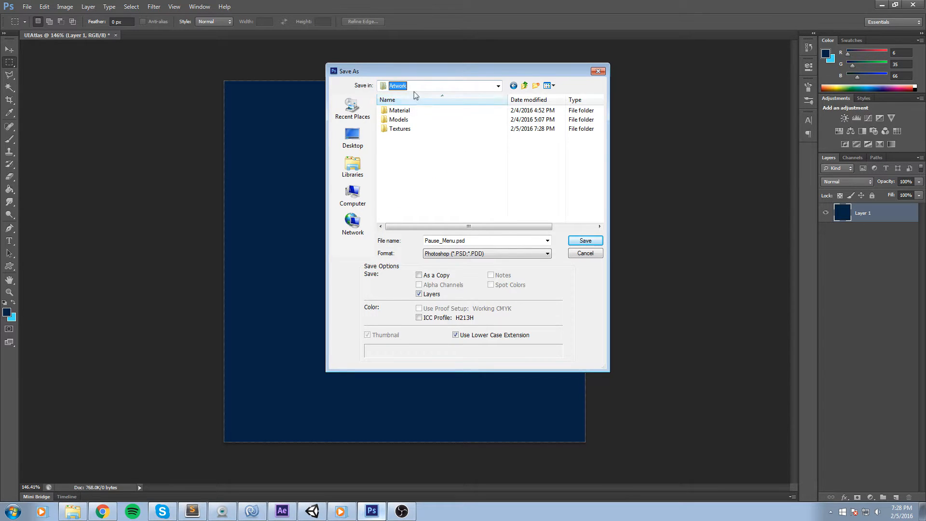
pyautogui.doubleClick(410, 129)
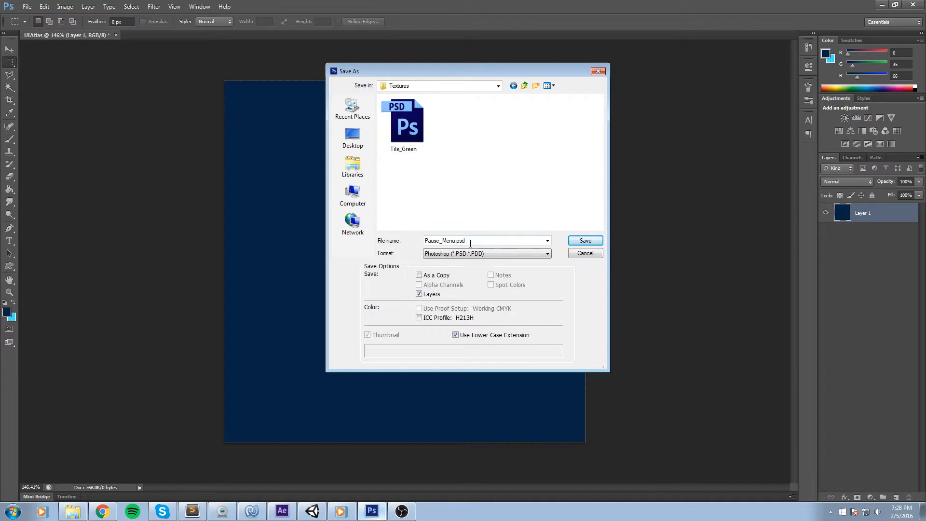
pyautogui.click(404, 144)
pyautogui.press('Tab')
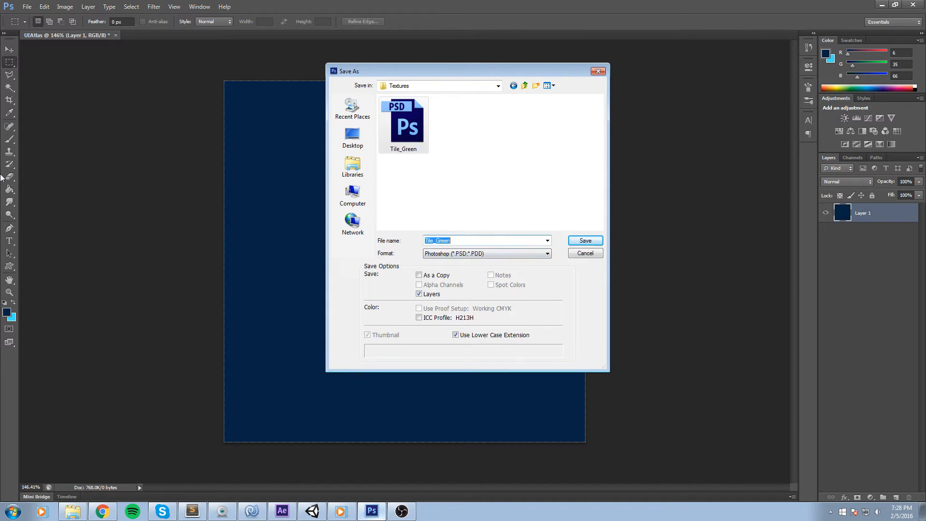
pyautogui.write('UI_Atlas')
pyautogui.press('Return')
pyautogui.press('Return')
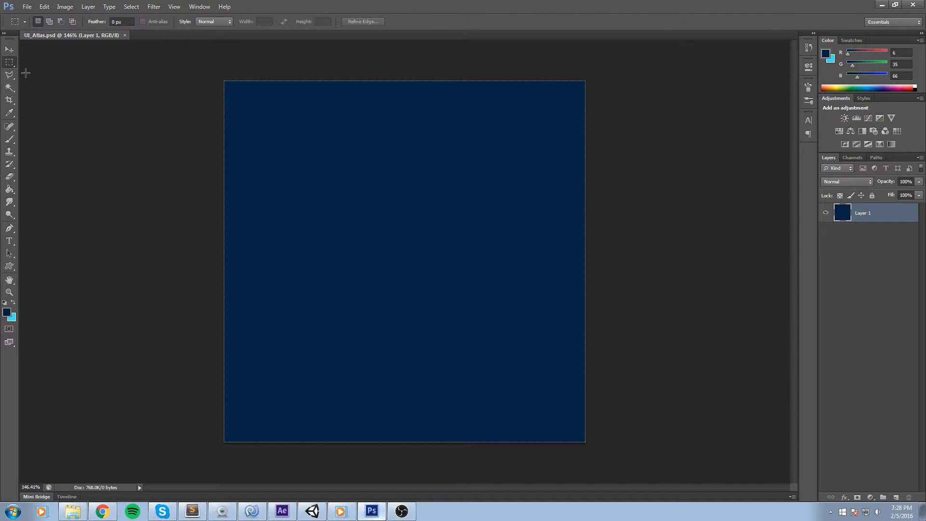
# Switch to Unity and delete the Pause_Menu texture from the Artwork Textures folder in the project.
pyautogui.click(313, 511)
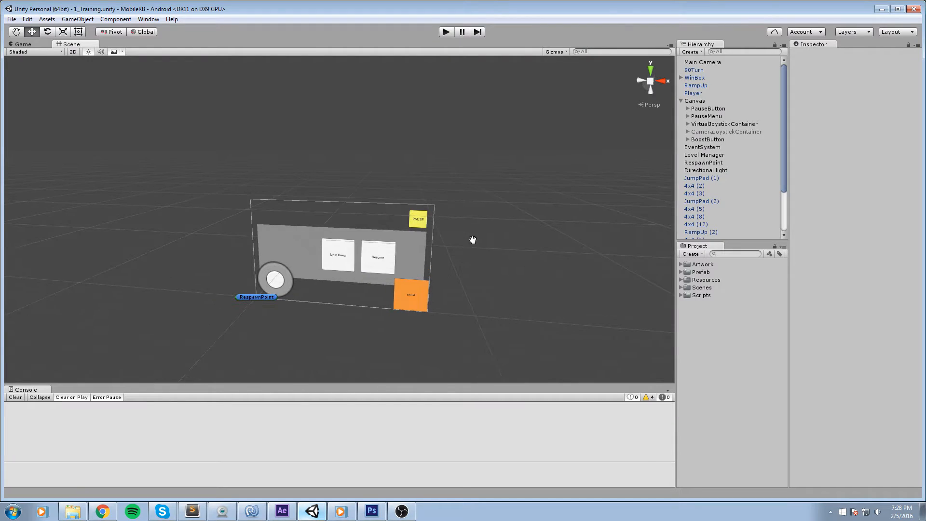
pyautogui.scroll(2, 473, 240)
pyautogui.click(681, 265)
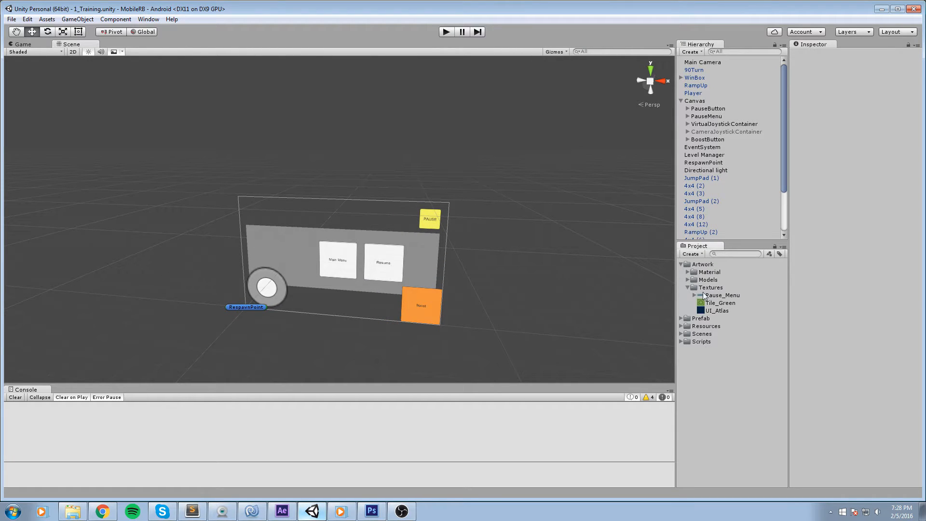
pyautogui.click(739, 297)
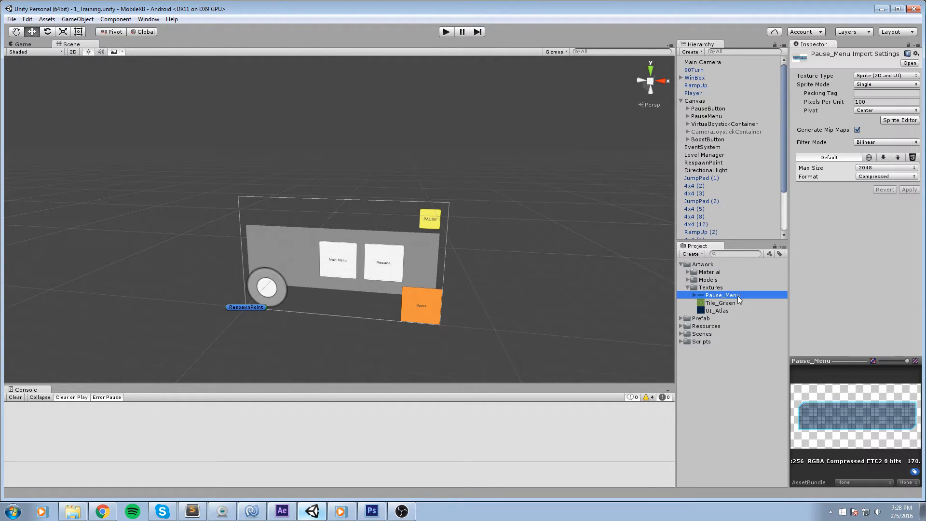
pyautogui.press('Delete')
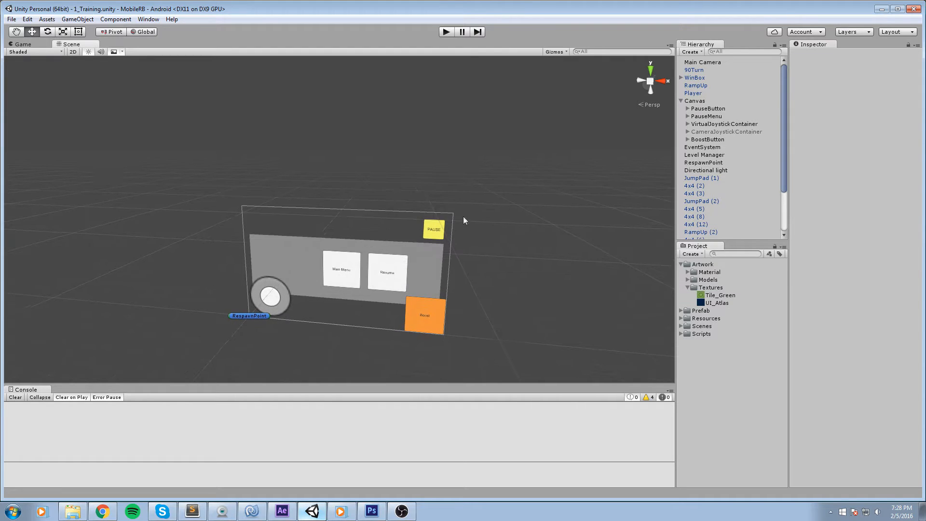
# Inspect the imported UI_Atlas texture and its import settings in the project.
pyautogui.scroll(5, 465, 289)
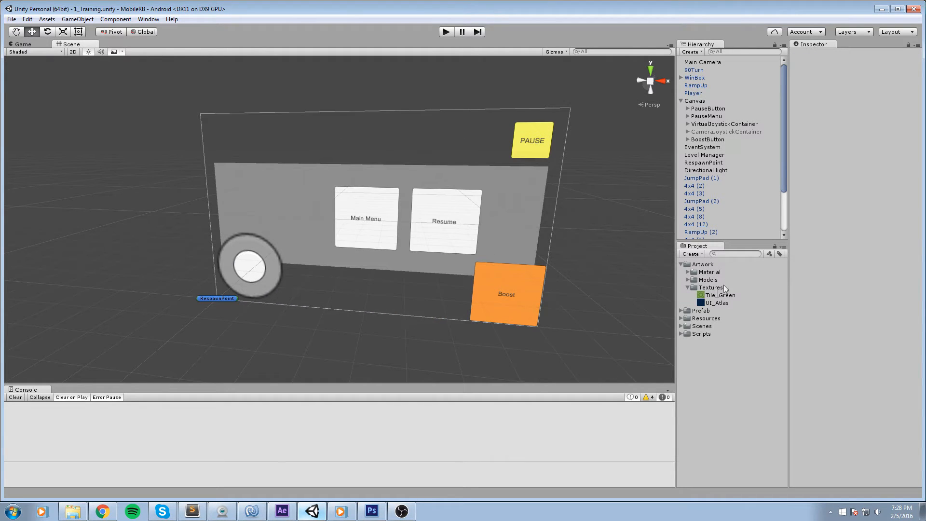
pyautogui.click(716, 303)
pyautogui.moveTo(545, 309); pyautogui.dragTo(495, 264)
pyautogui.click(720, 304)
pyautogui.moveTo(341, 232); pyautogui.dragTo(429, 232)
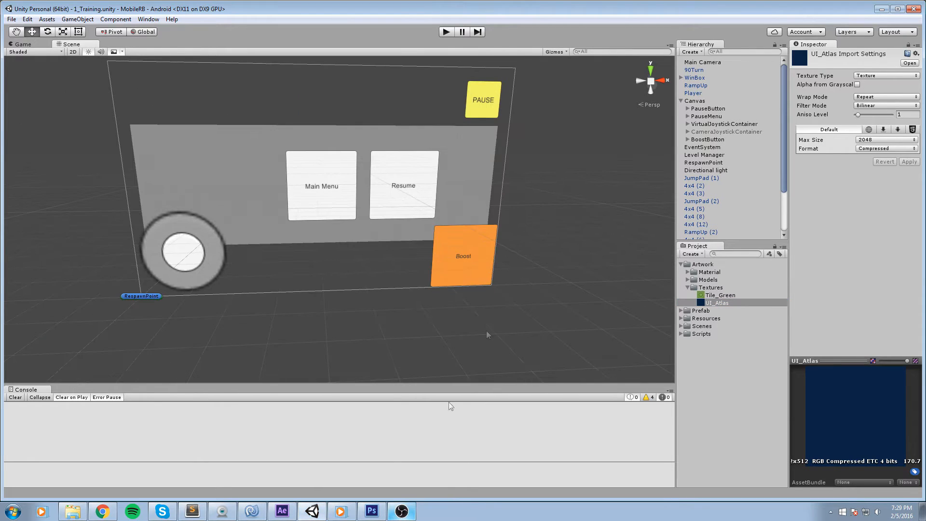
# Back in Photoshop, draw a cyan square in the canvas's top-left corner on a new layer and test a free transform on it.
pyautogui.click(370, 511)
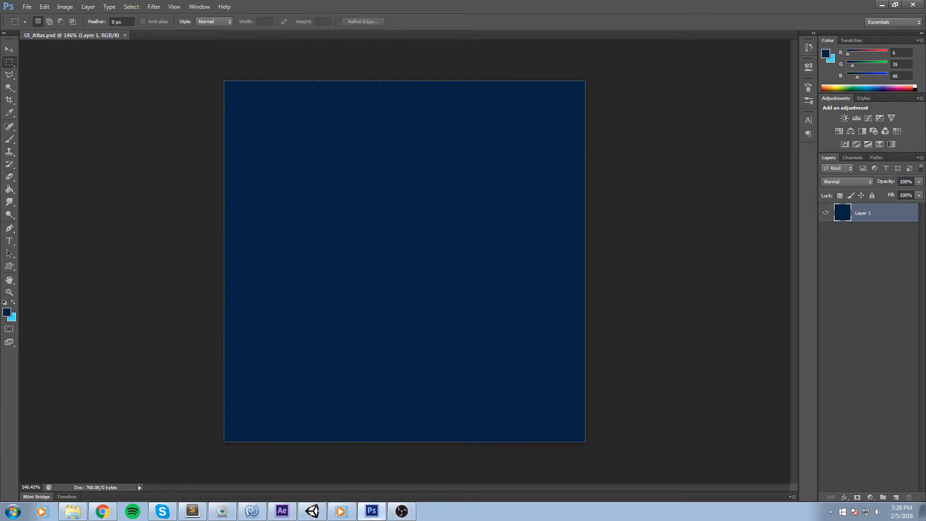
pyautogui.moveTo(223, 56); pyautogui.dragTo(448, 282)
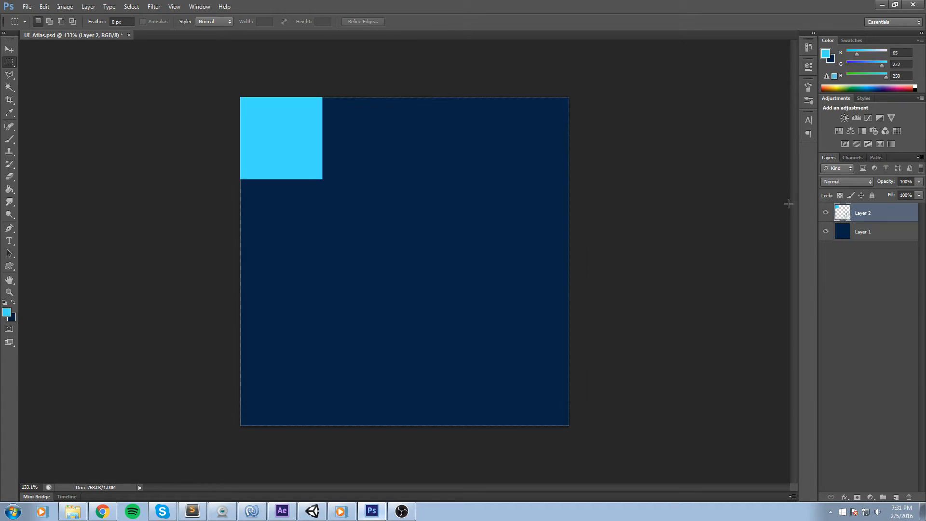
pyautogui.moveTo(240, 97); pyautogui.dragTo(507, 442)
pyautogui.click(670, 402)
pyautogui.hotkey('ctrl', 't')
pyautogui.moveTo(314, 166); pyautogui.dragTo(431, 217)
pyautogui.moveTo(433, 171); pyautogui.dragTo(294, 129)
pyautogui.press('Return')
# Duplicate the square layer and move the copies along the canvas's top edge.
pyautogui.press('m')
pyautogui.hotkey('ctrl', 'j')
pyautogui.hotkey('ctrl', 't')
pyautogui.moveTo(296, 119); pyautogui.dragTo(380, 114)
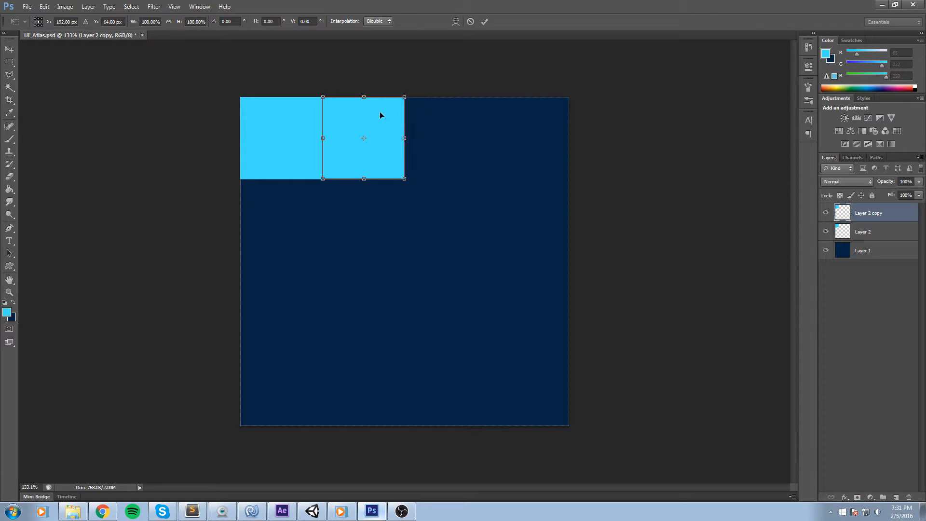
pyautogui.click(484, 21)
pyautogui.keyDown('shift'); pyautogui.click(893, 231); pyautogui.keyUp('shift')
pyautogui.hotkey('ctrl', 'j')
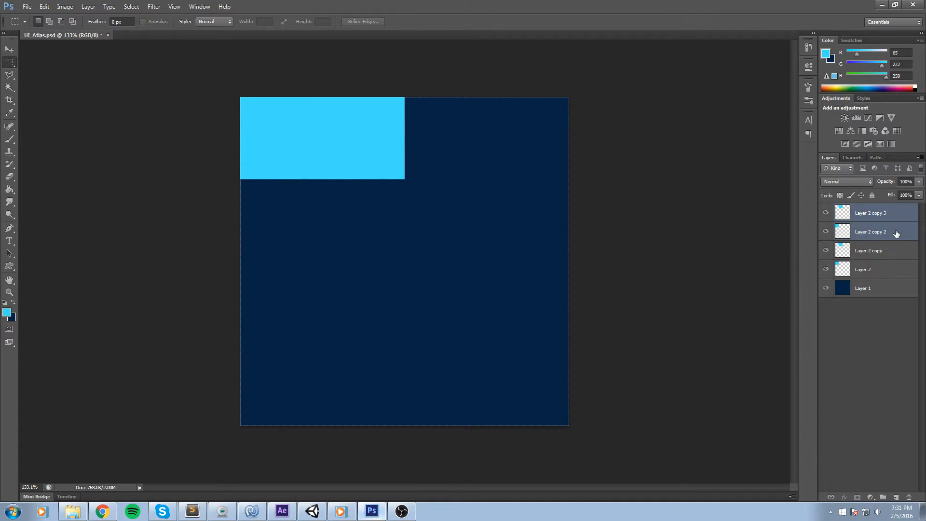
pyautogui.hotkey('ctrl', 't')
pyautogui.moveTo(379, 122); pyautogui.dragTo(539, 118)
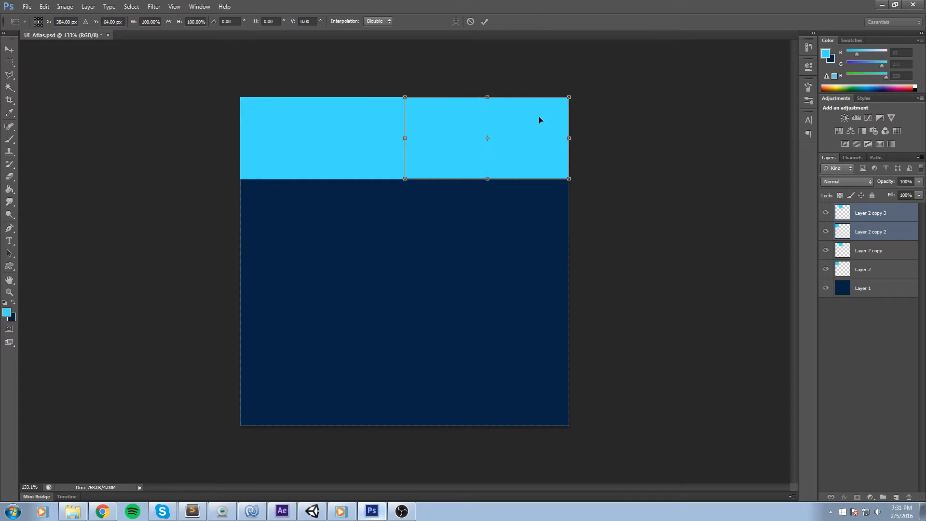
pyautogui.click(469, 22)
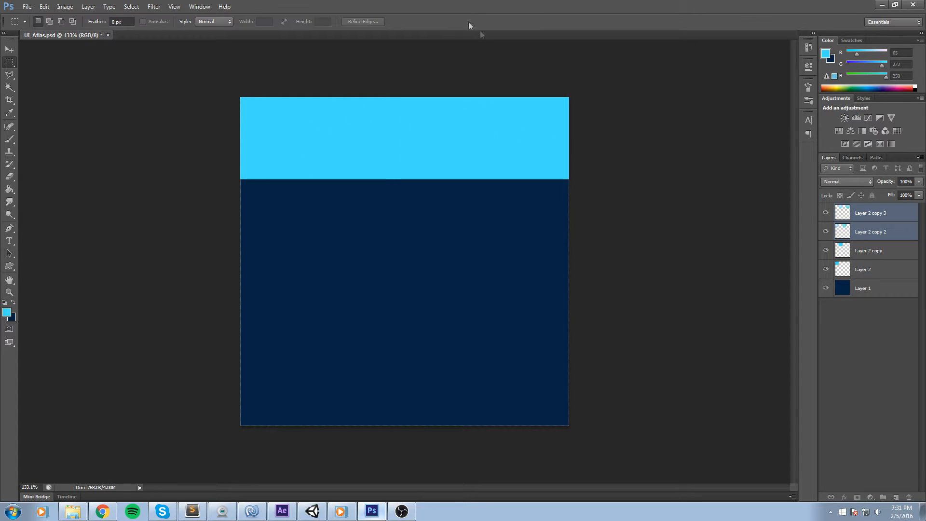
# Delete the duplicate square layers and the original square layer.
pyautogui.press('Delete')
pyautogui.press('Delete')
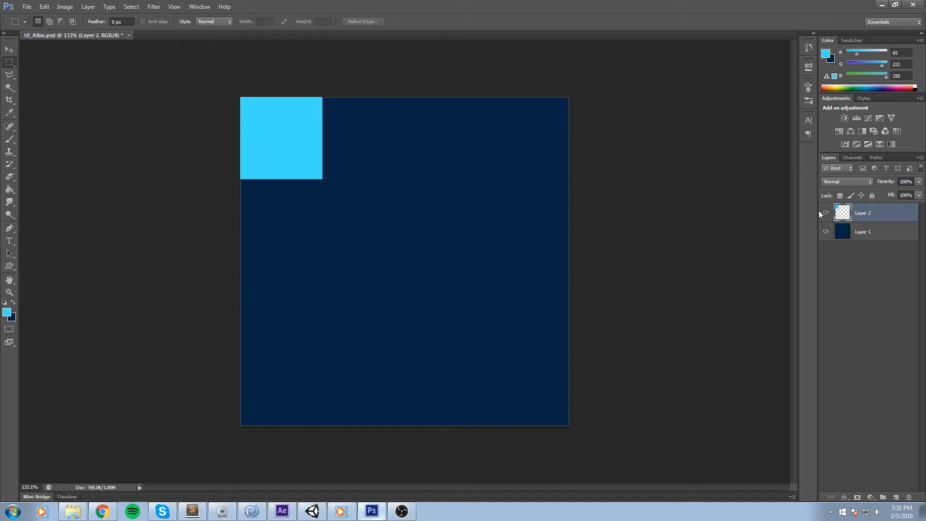
pyautogui.press('Delete')
pyautogui.scroll(5, 207, 85)
pyautogui.moveTo(354, 102); pyautogui.dragTo(448, 263)
pyautogui.scroll(1, 299, 169)
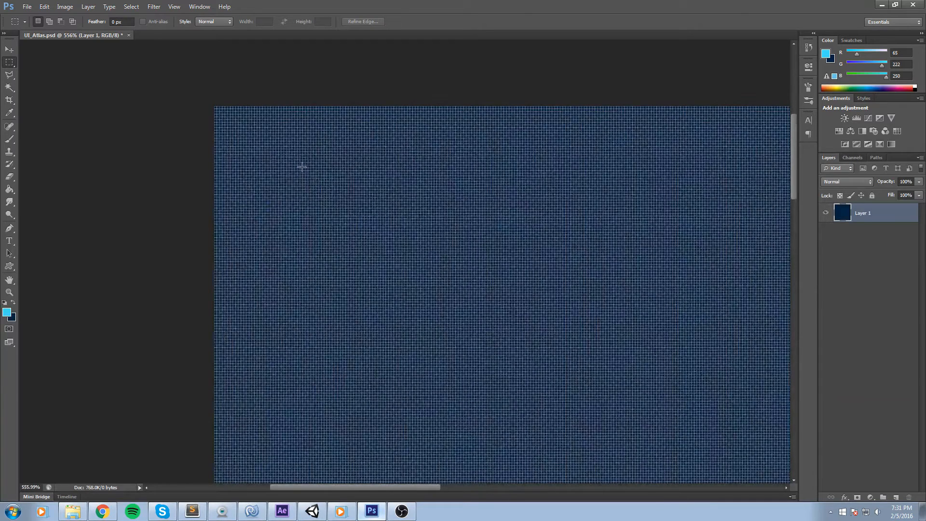
pyautogui.scroll(-2, 302, 167)
pyautogui.moveTo(275, 81); pyautogui.dragTo(293, 107)
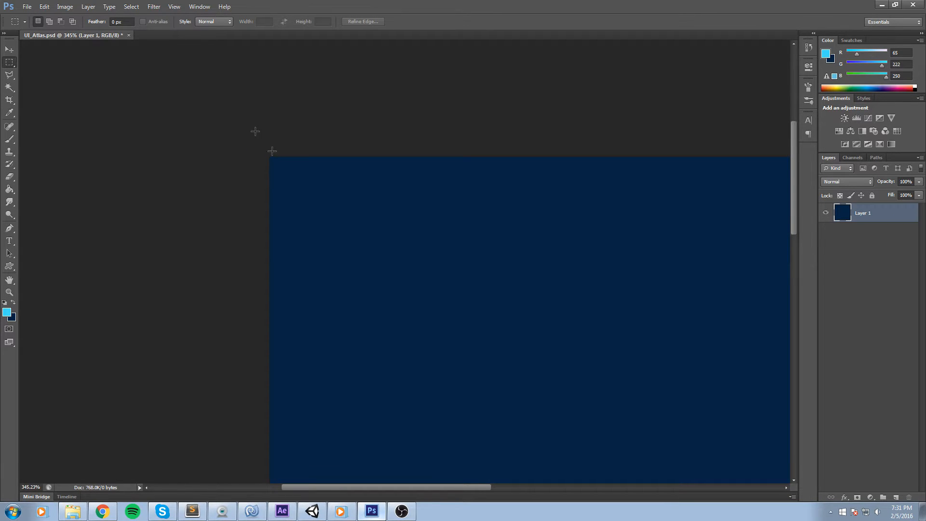
pyautogui.moveTo(265, 165); pyautogui.dragTo(476, 324)
pyautogui.click(580, 171)
# Review the Units & Rulers and Guides, Grid & Slices preferences.
pyautogui.click(175, 7)
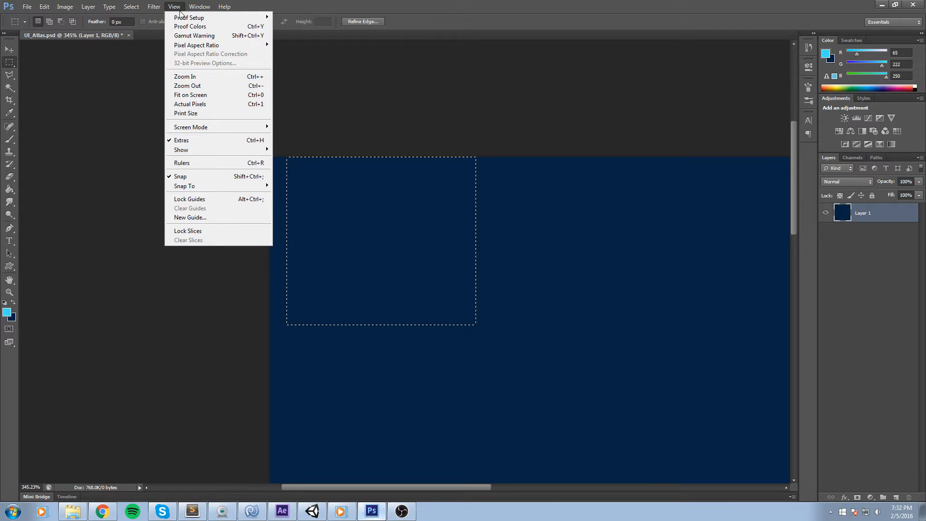
pyautogui.moveTo(136, 7)
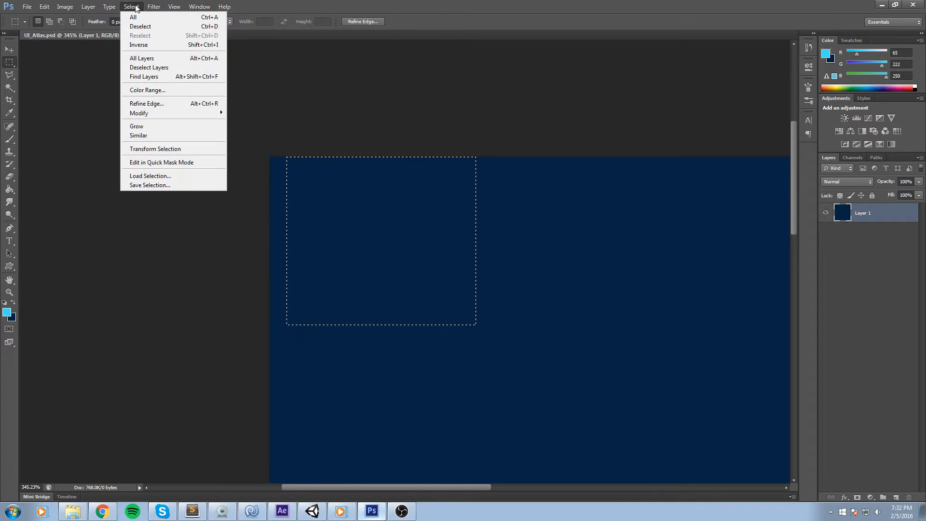
pyautogui.moveTo(43, 7)
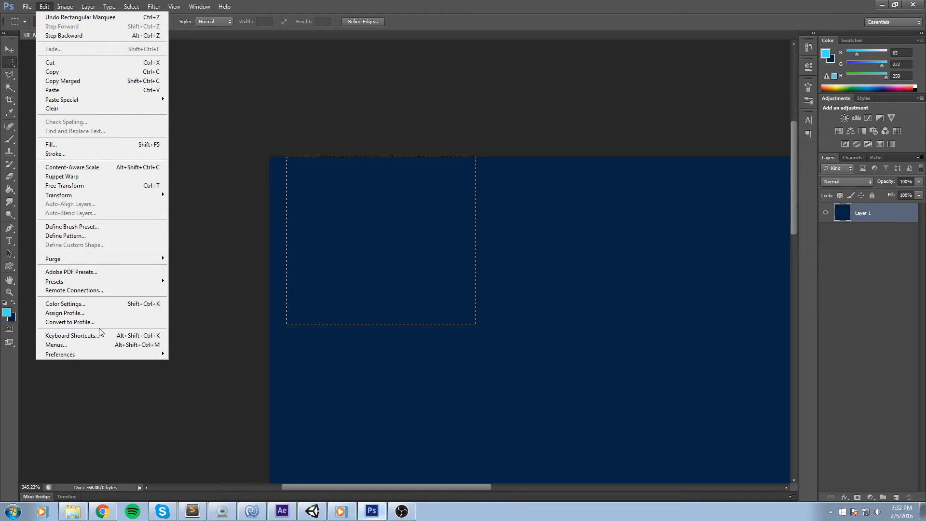
pyautogui.moveTo(77, 356)
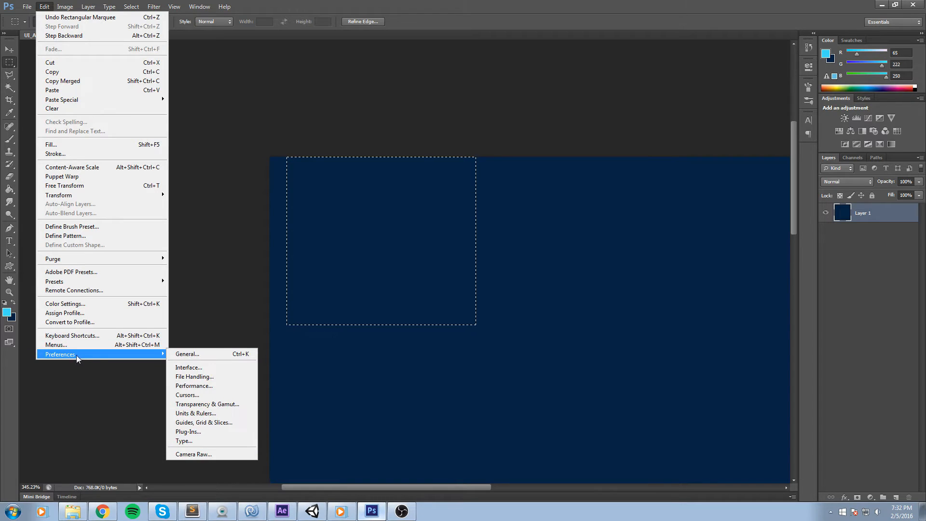
pyautogui.click(221, 416)
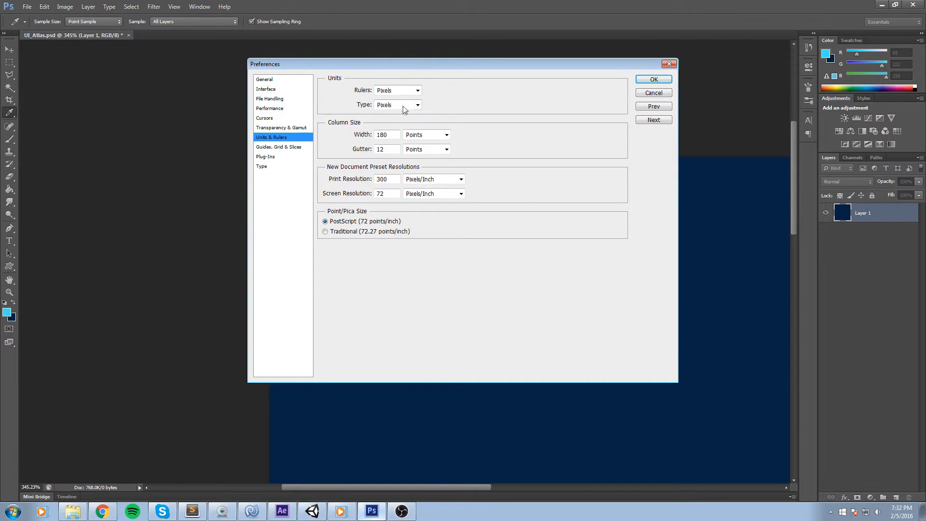
pyautogui.click(654, 120)
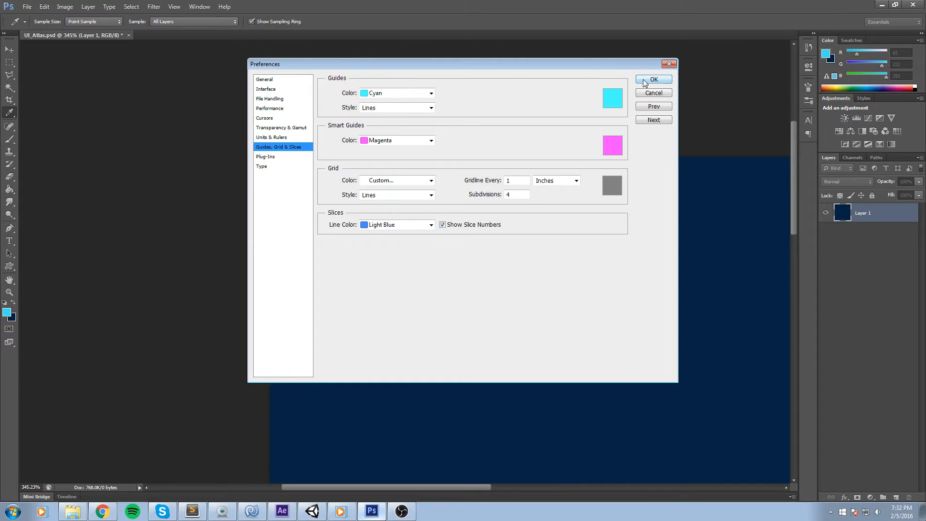
pyautogui.click(659, 80)
# Select about a 128 × 128 px square in the canvas's top-left corner on a new layer and fill it cyan with the Paint Bucket.
pyautogui.scroll(-2, 230, 112)
pyautogui.click(244, 139)
pyautogui.moveTo(281, 188); pyautogui.dragTo(438, 325)
pyautogui.click(439, 326)
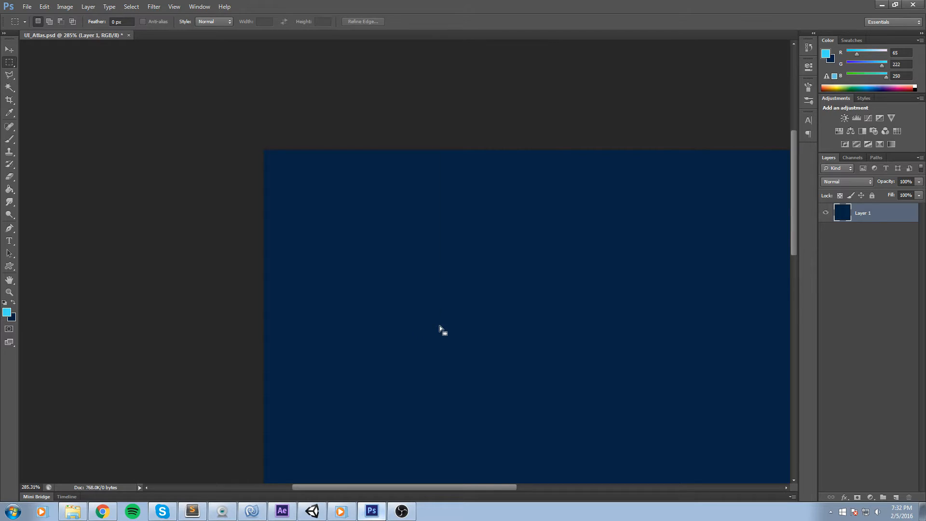
pyautogui.rightClick(439, 325)
pyautogui.click(438, 40)
pyautogui.click(896, 498)
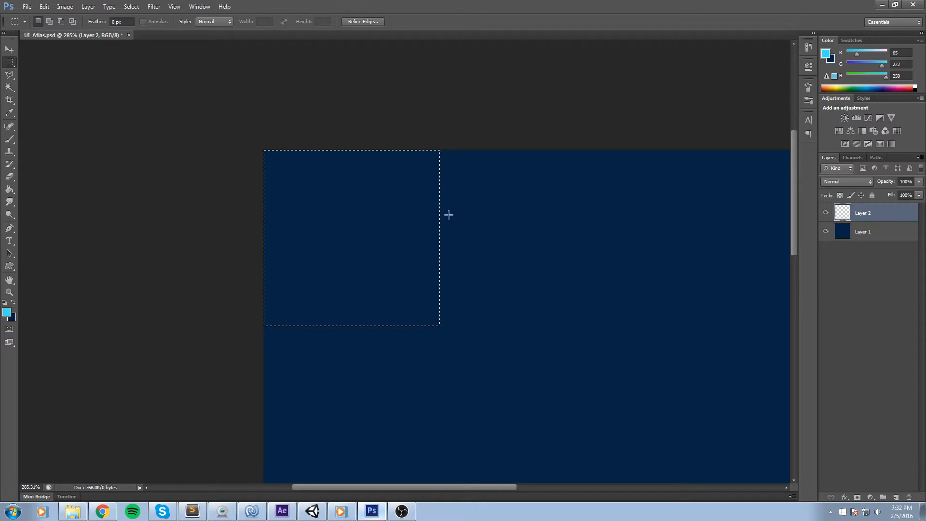
pyautogui.press('g')
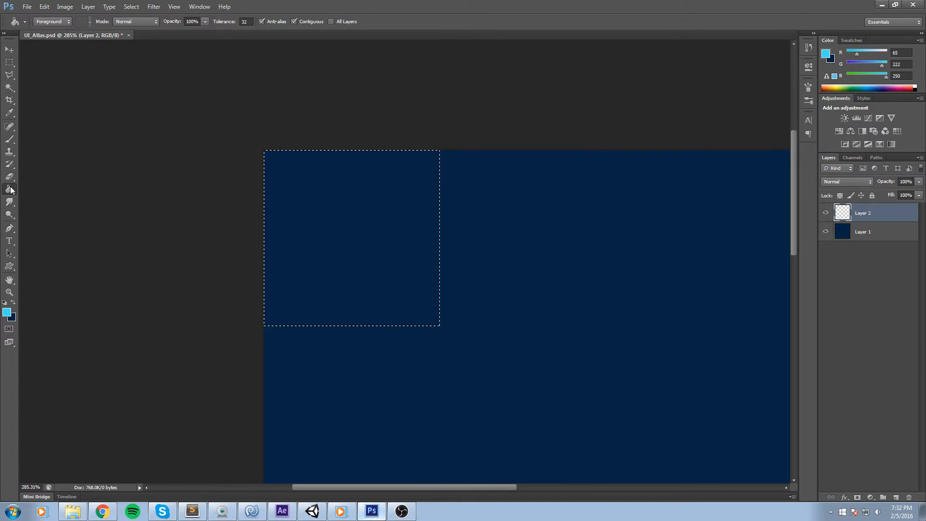
pyautogui.click(357, 185)
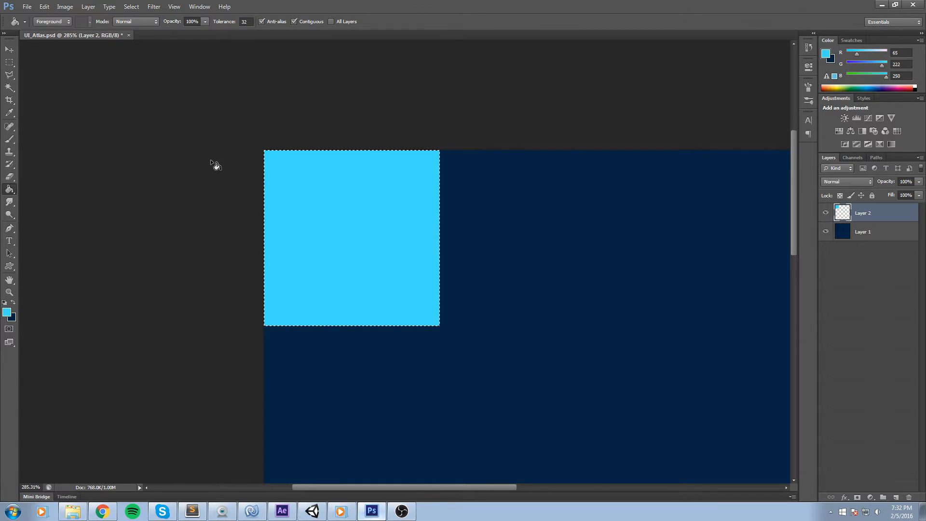
pyautogui.click(9, 62)
pyautogui.keyDown('ctrl'); pyautogui.click(842, 232); pyautogui.keyUp('ctrl')
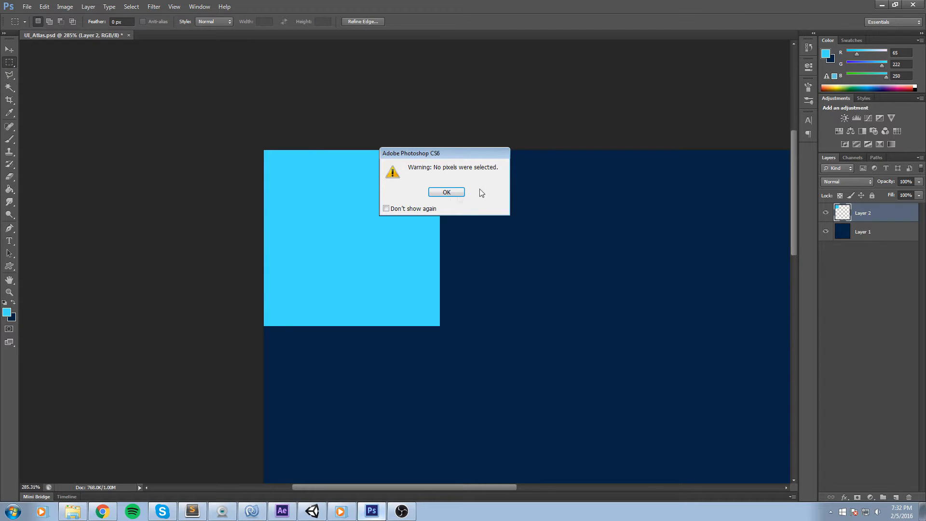
pyautogui.click(447, 192)
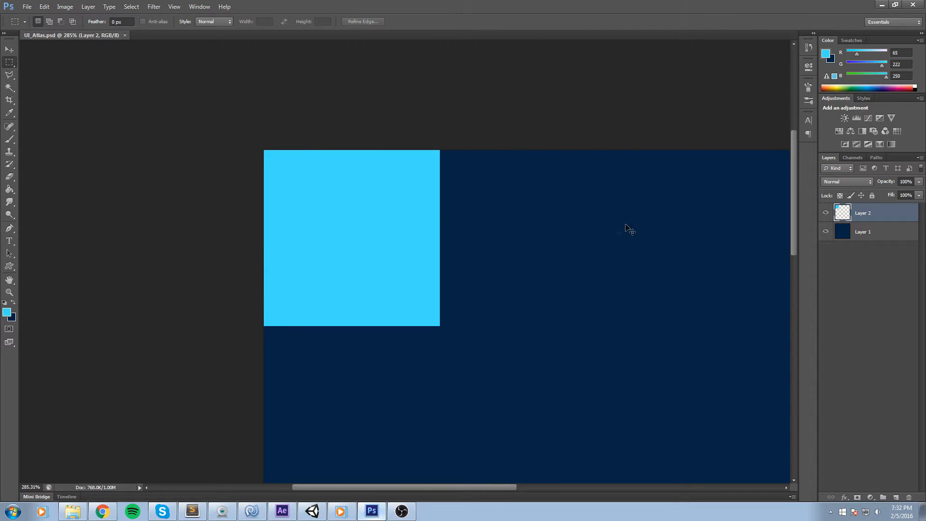
# Inspect the pause menu and its Main Menu button in the Unity scene.
pyautogui.hotkey('ctrl', '0')
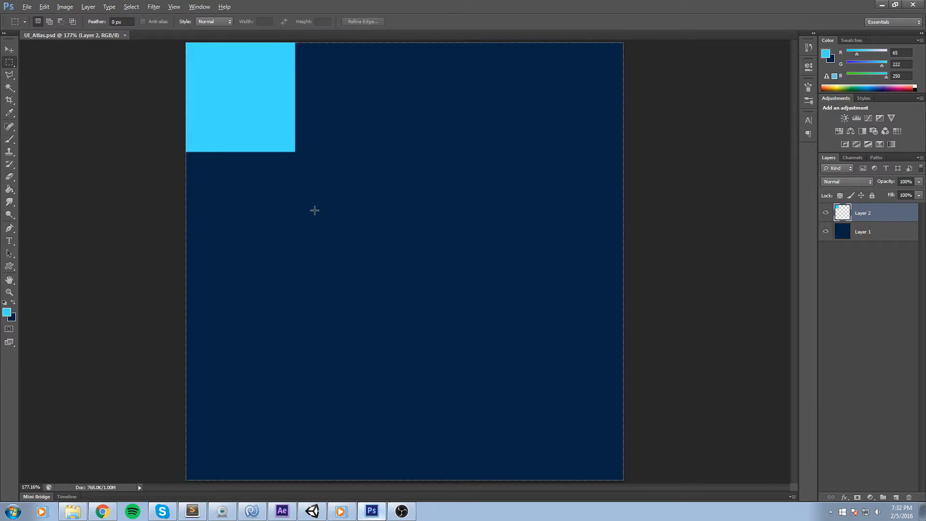
pyautogui.scroll(4, 306, 203)
pyautogui.scroll(10, 316, 170)
pyautogui.scroll(-5, 624, 305)
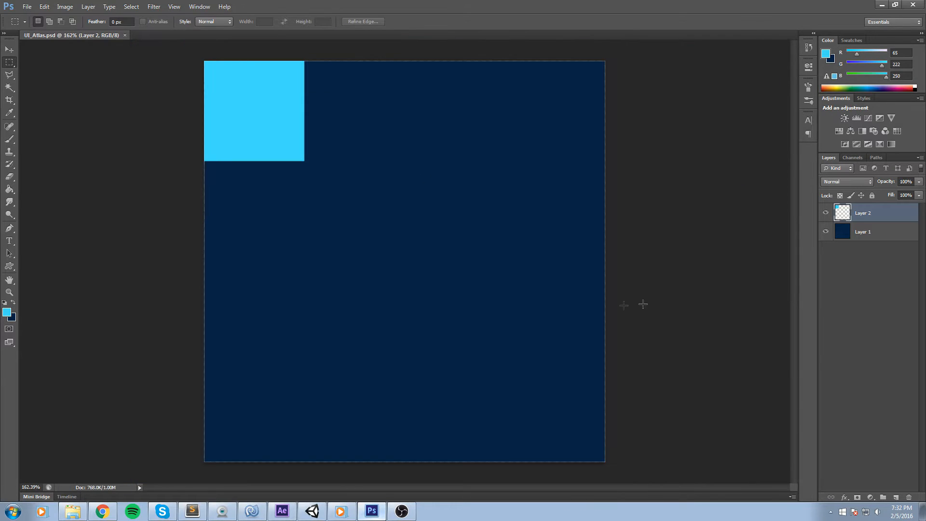
pyautogui.click(309, 515)
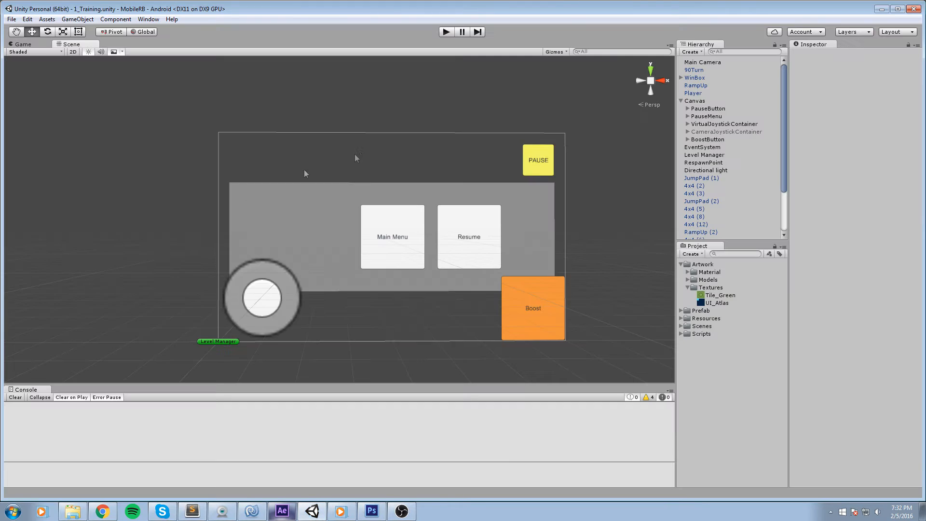
pyautogui.click(329, 192)
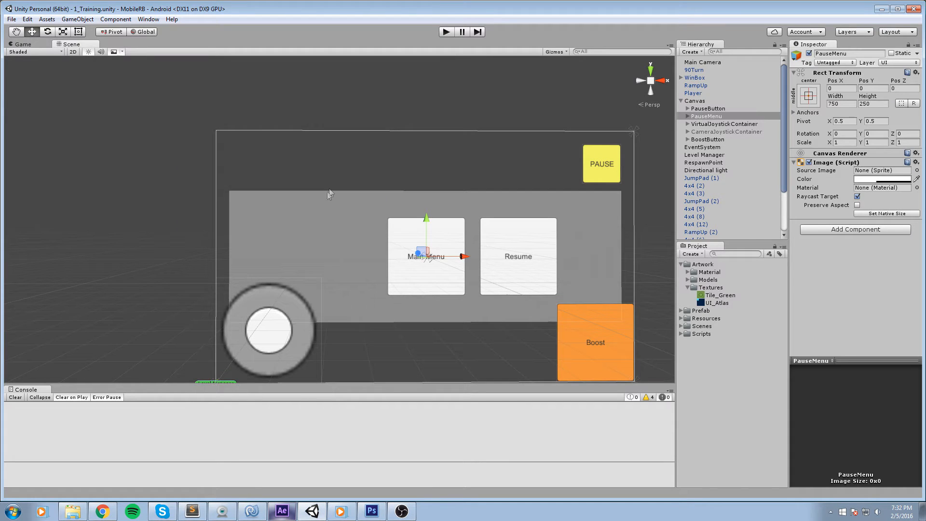
pyautogui.click(406, 241)
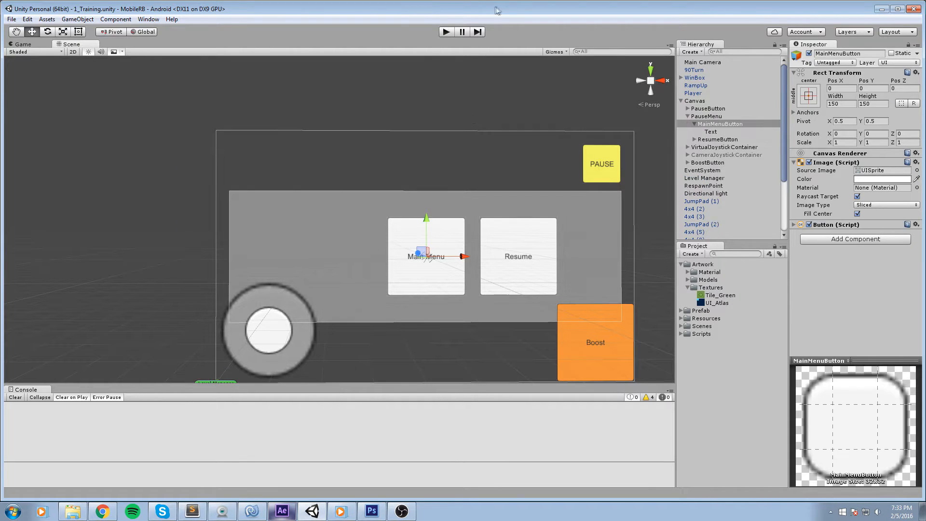
# Play the game and browse the pause, main menu, level selection and shop screens.
pyautogui.click(446, 34)
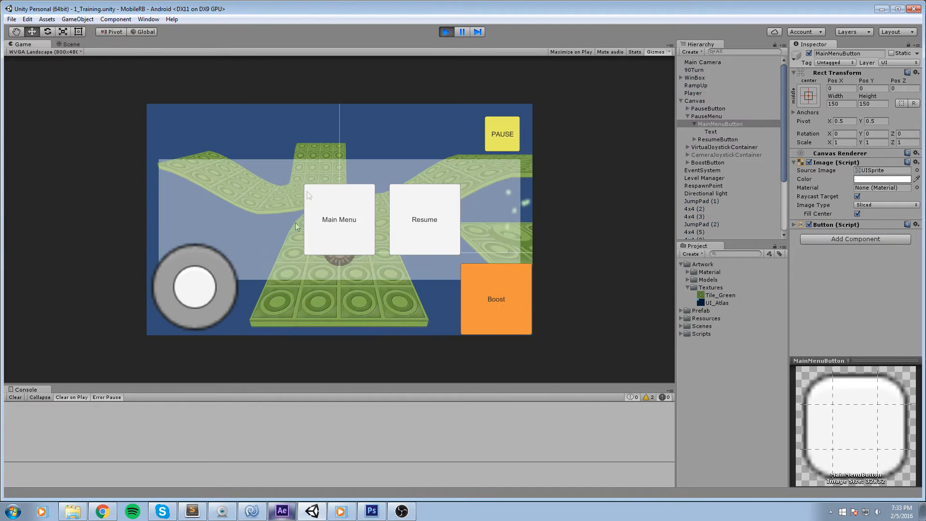
pyautogui.click(348, 228)
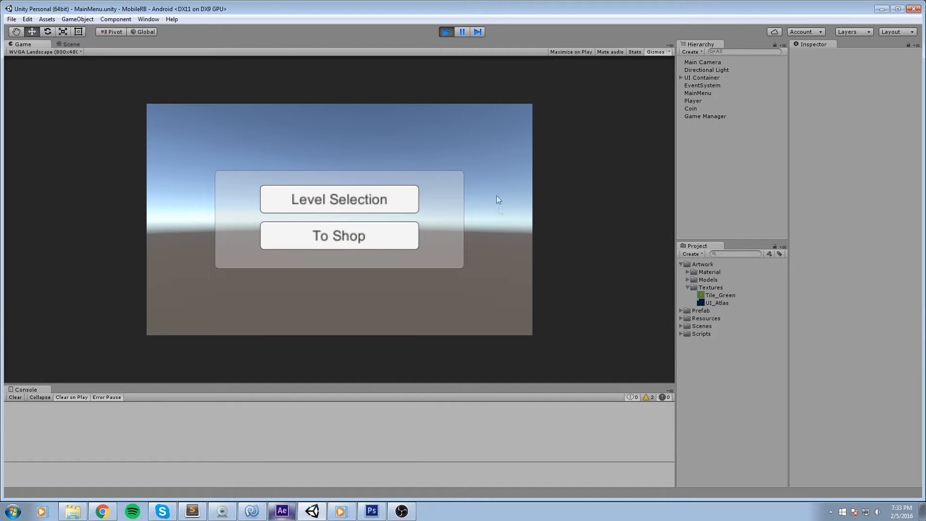
pyautogui.click(374, 206)
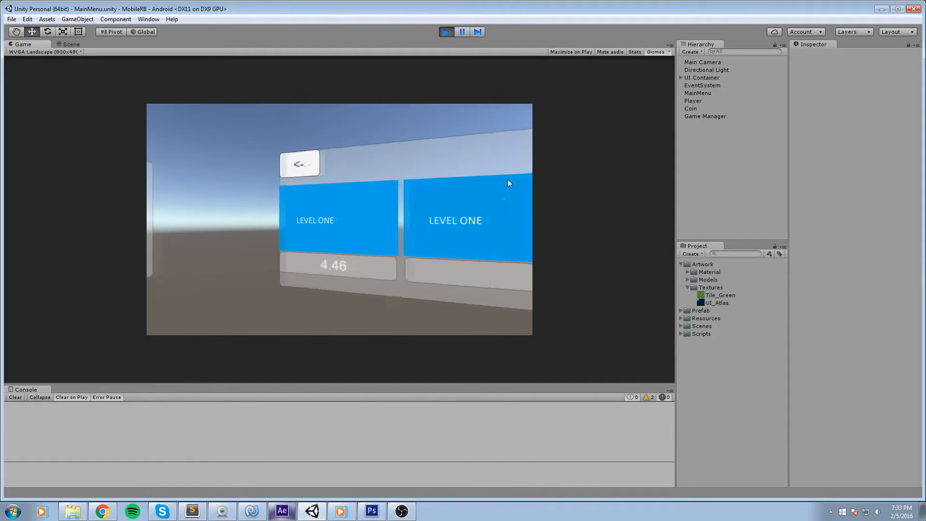
pyautogui.click(266, 154)
pyautogui.click(240, 233)
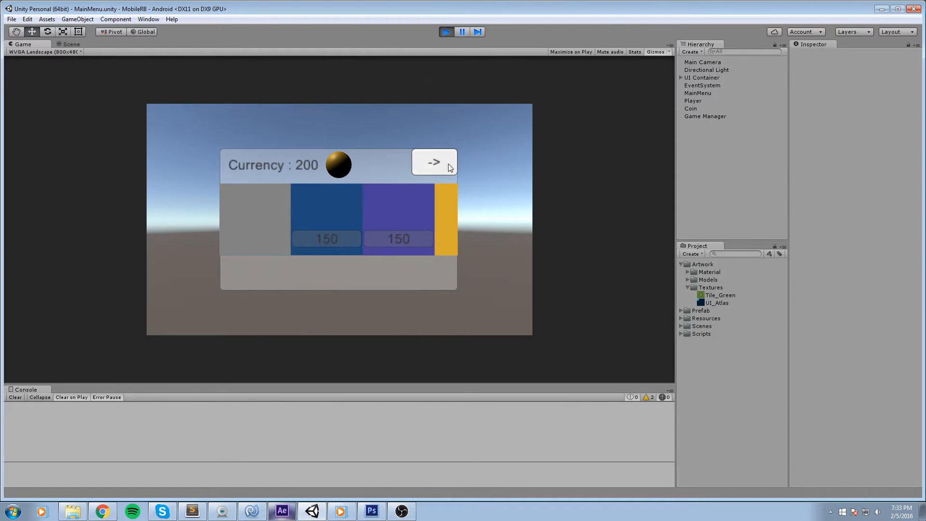
pyautogui.click(448, 164)
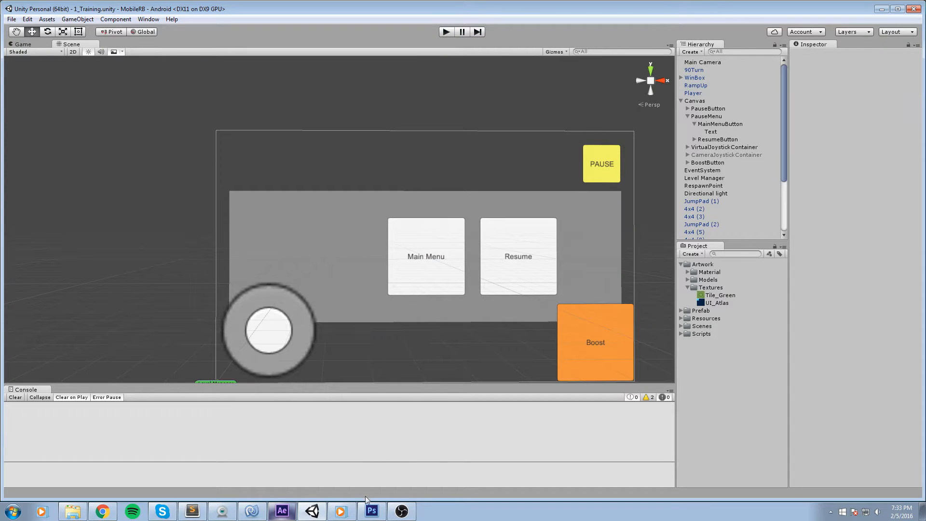
pyautogui.click(371, 511)
# Rename Layer 1 to Background and Layer 2 to MeasuringUnit.
pyautogui.click(871, 266)
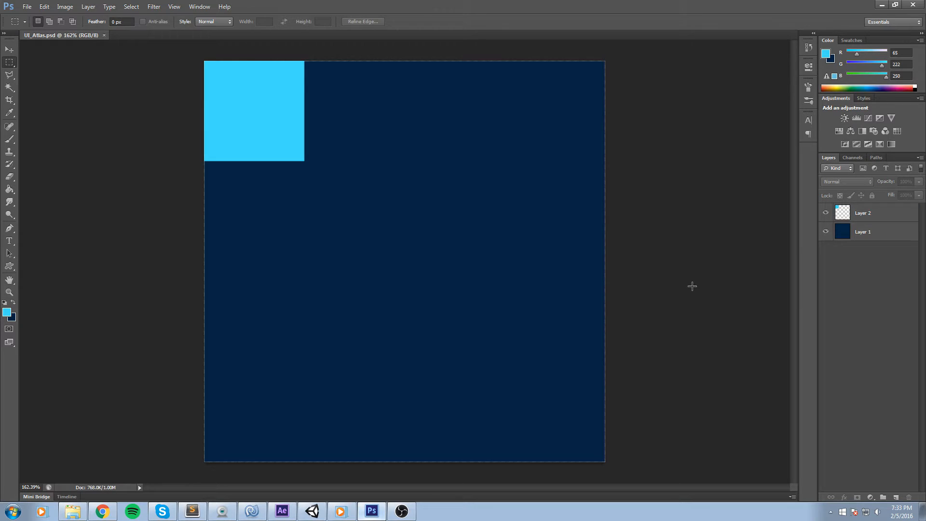
pyautogui.doubleClick(863, 232)
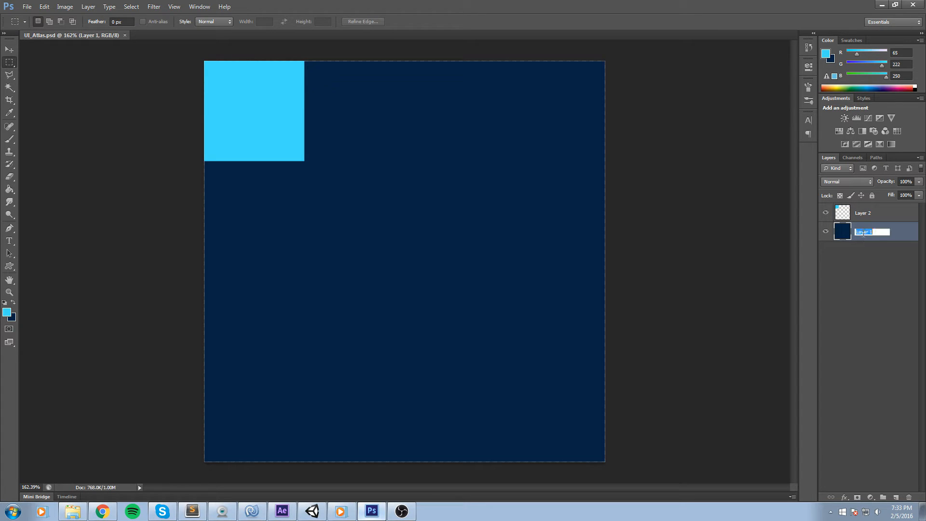
pyautogui.write('Background')
pyautogui.press('Return')
pyautogui.click(826, 213)
pyautogui.doubleClick(863, 213)
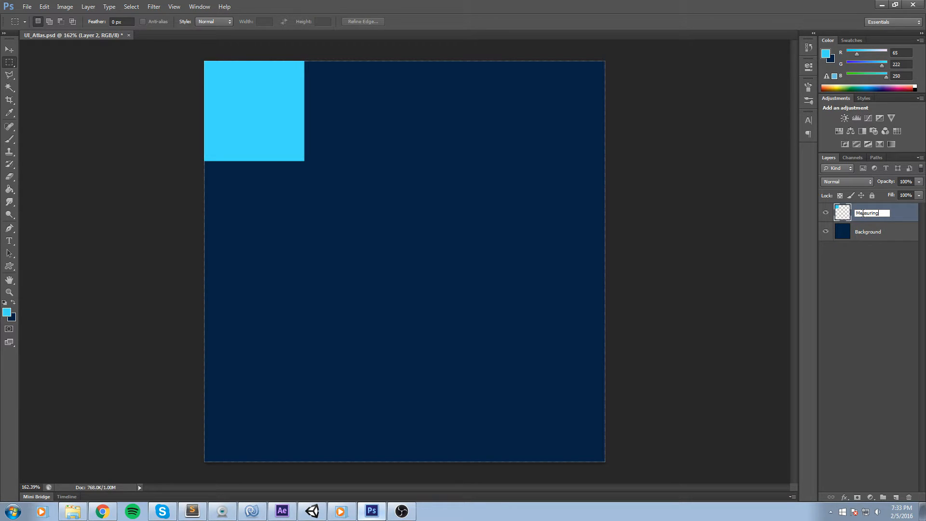
pyautogui.write('MeasuringUnit')
pyautogui.press('Return')
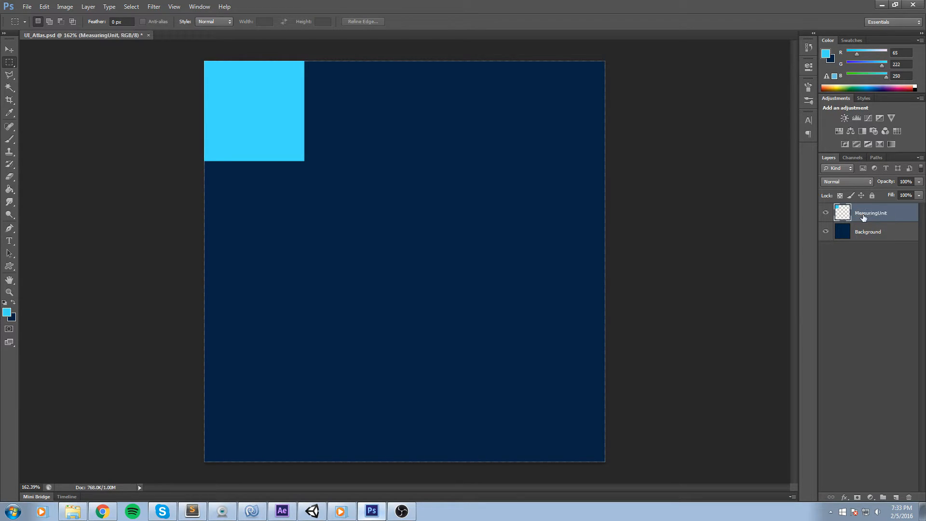
# Duplicate the MeasuringUnit layer and stretch the copy to about twice its width, about 256 × 128 px.
pyautogui.click(826, 214)
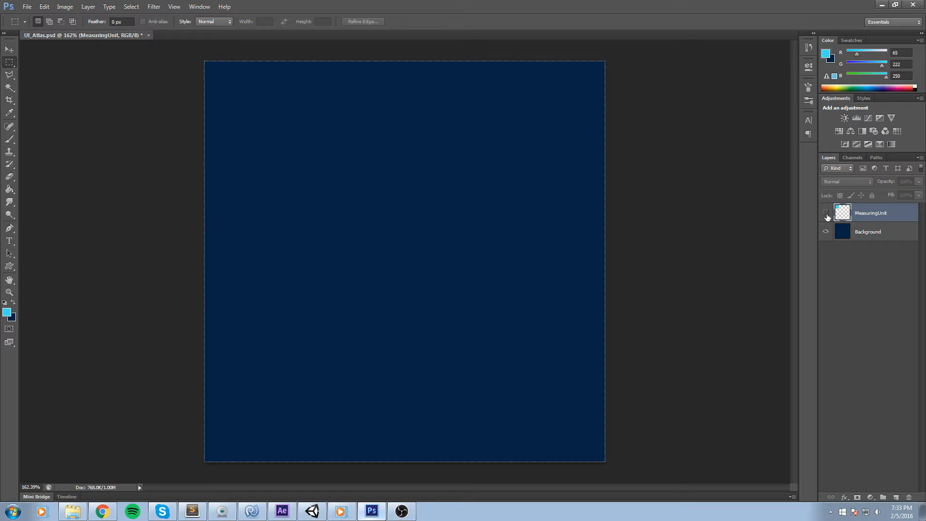
pyautogui.click(826, 213)
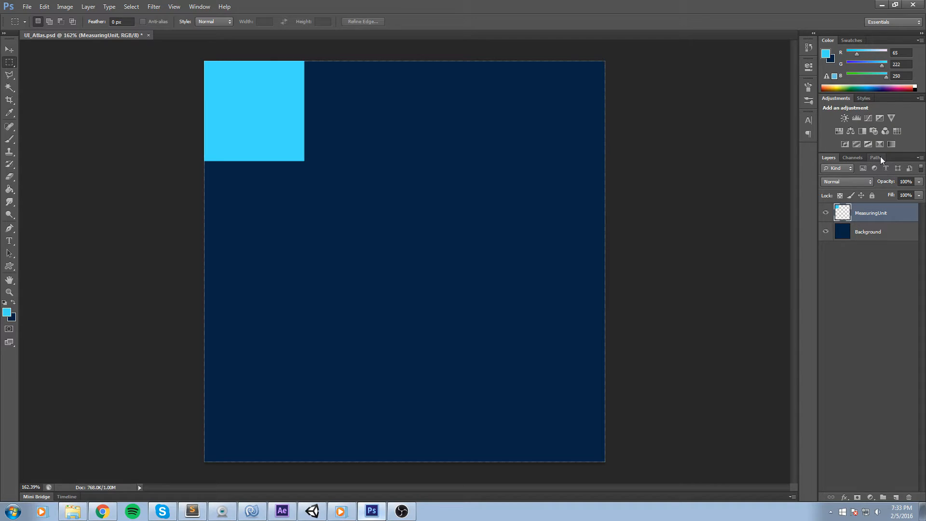
pyautogui.hotkey('ctrl', 'j')
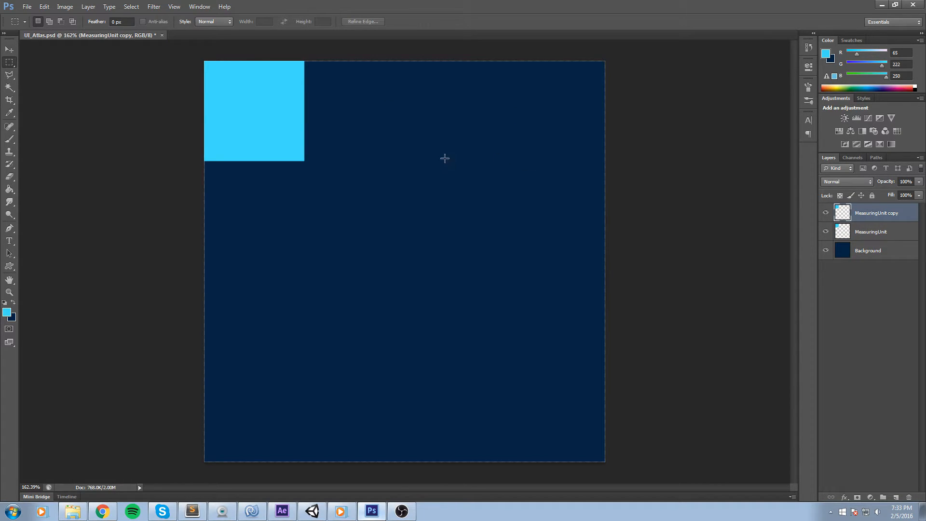
pyautogui.hotkey('ctrl', 't')
pyautogui.moveTo(300, 97); pyautogui.dragTo(387, 85)
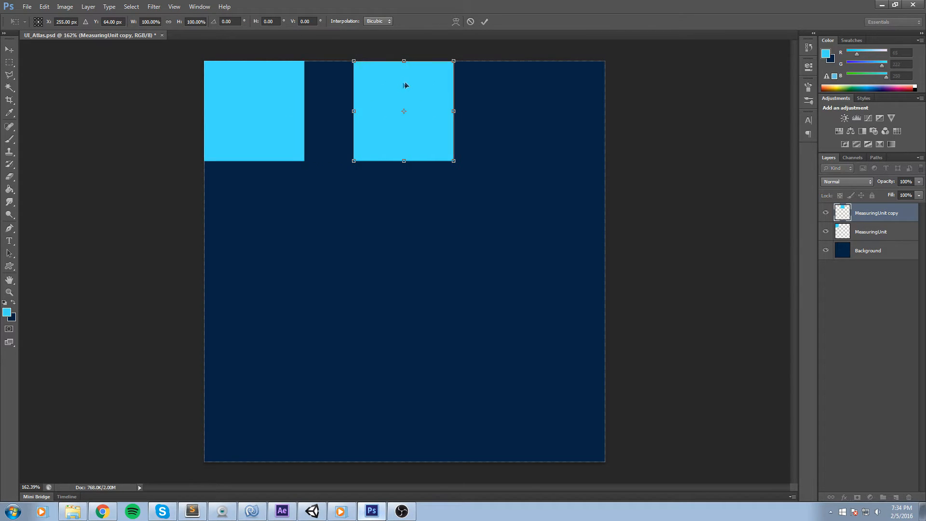
pyautogui.moveTo(405, 86); pyautogui.dragTo(357, 93)
pyautogui.click(484, 22)
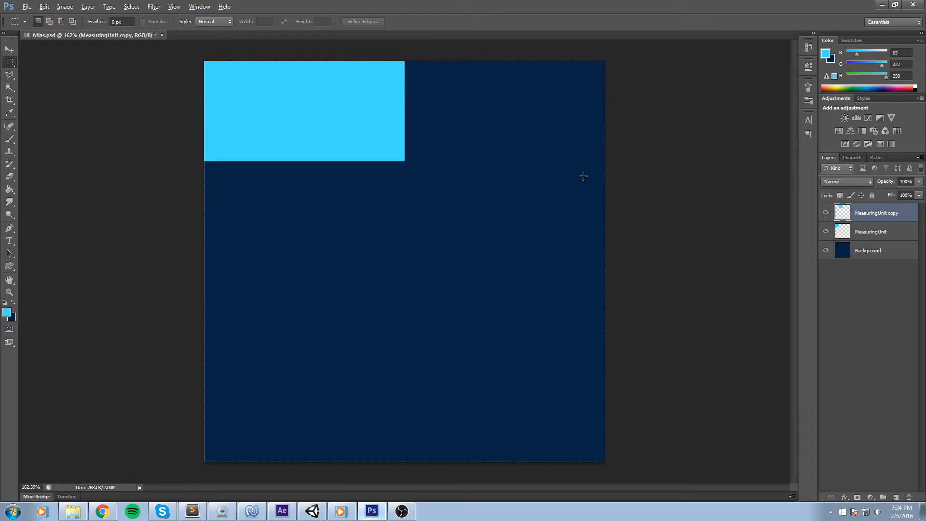
# Duplicate the MeasuringUnit layer again.
pyautogui.scroll(-2, 611, 203)
pyautogui.scroll(4, 324, 115)
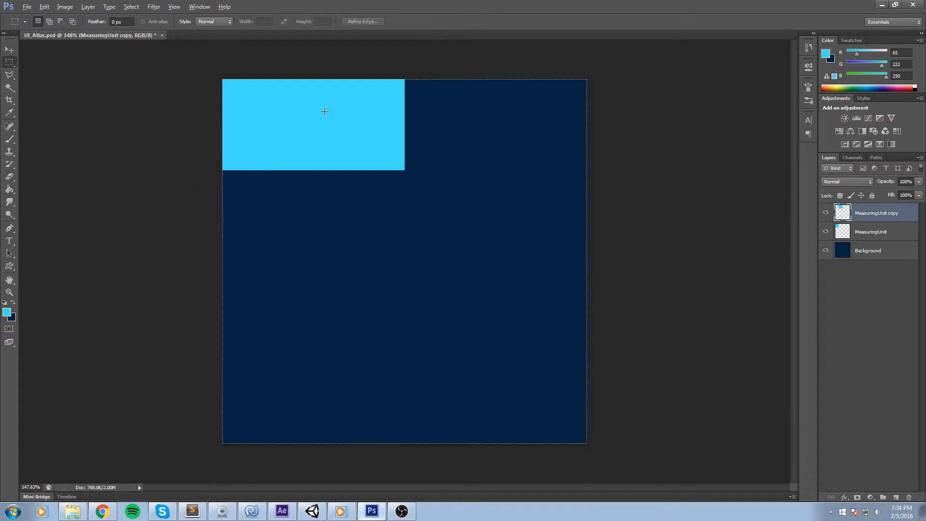
pyautogui.keyDown('shift'); pyautogui.click(879, 232); pyautogui.keyUp('shift')
pyautogui.click(892, 216)
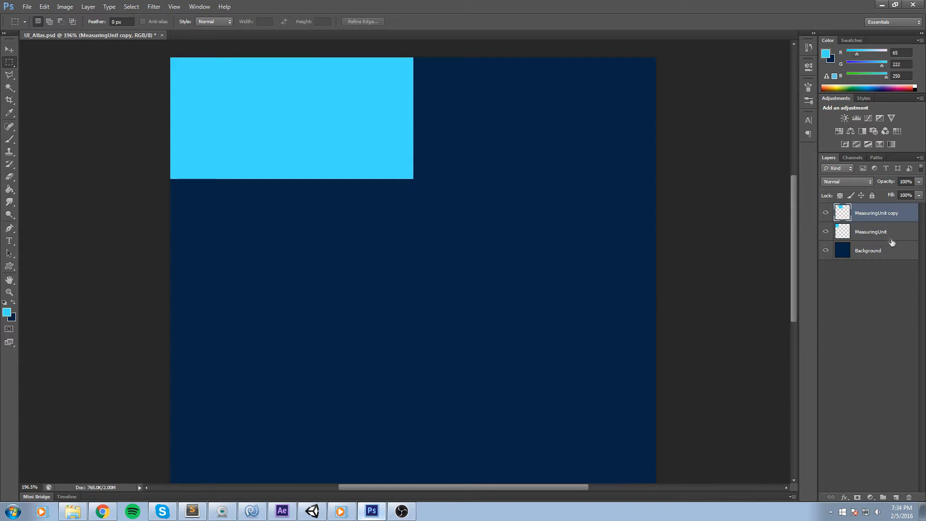
pyautogui.click(887, 238)
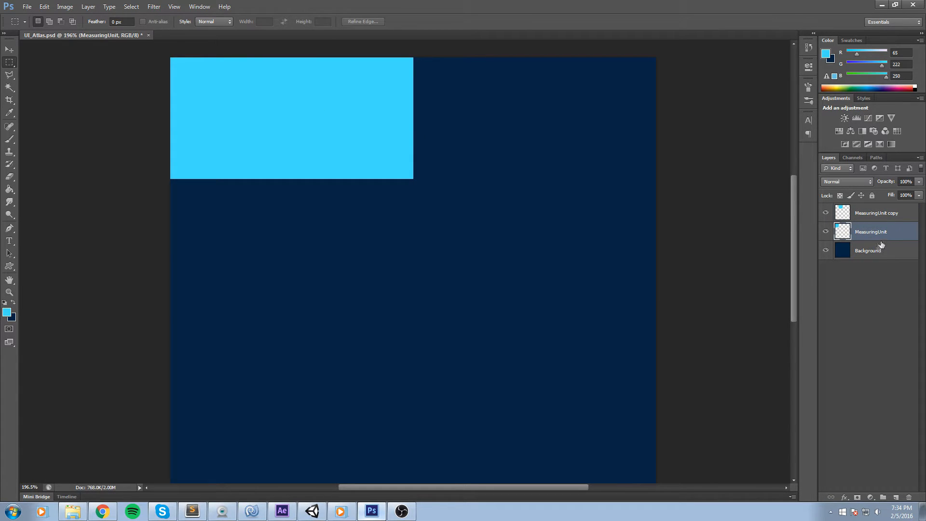
pyautogui.hotkey('ctrl', 'j')
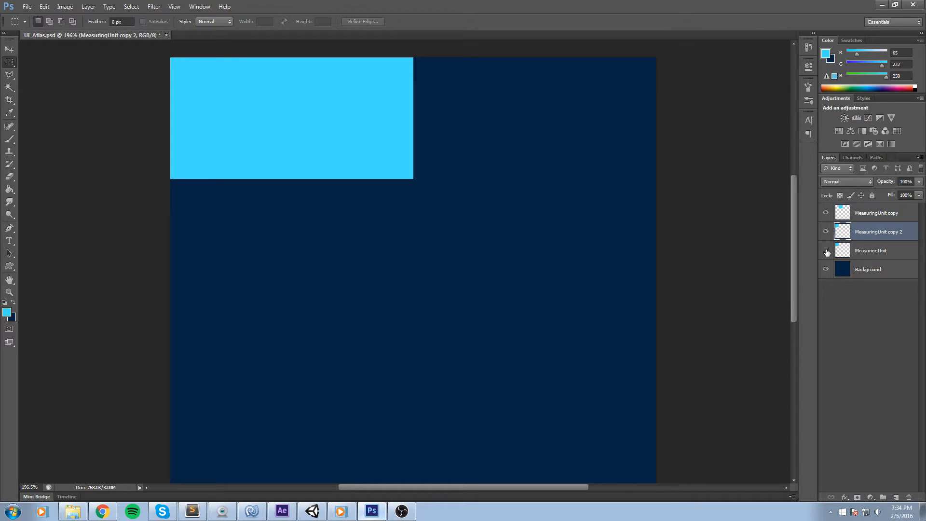
# Hide the MeasuringUnit layer and delete the MeasuringUnit copy 2 layer.
pyautogui.click(826, 213)
pyautogui.click(826, 214)
pyautogui.keyDown('ctrl'); pyautogui.click(888, 216); pyautogui.keyUp('ctrl')
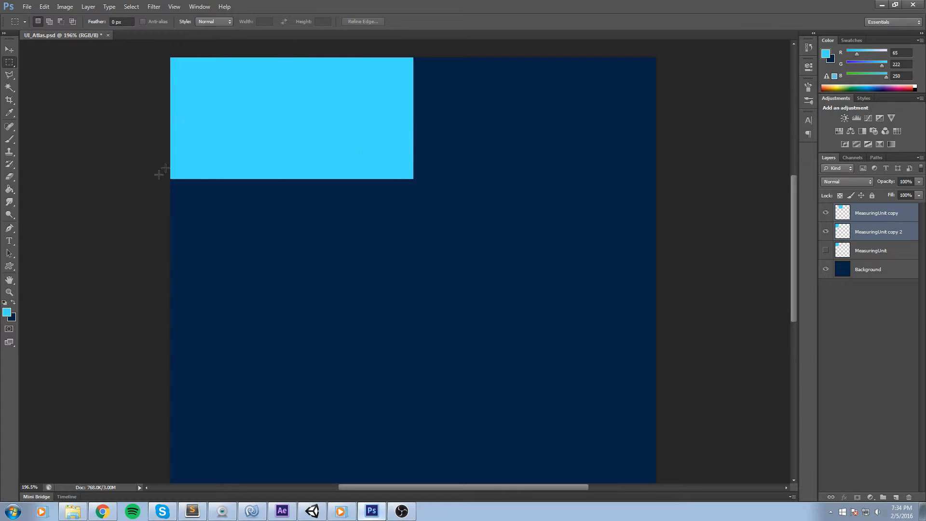
pyautogui.rightClick(921, 213)
pyautogui.click(825, 384)
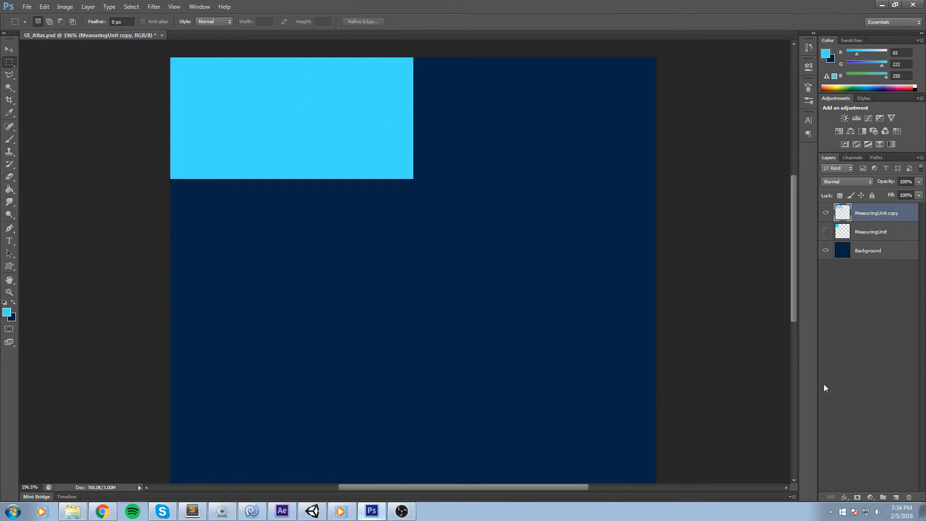
# Try to reposition the stretched MeasuringUnit copy with Free Transform.
pyautogui.hotkey('ctrl', 't')
pyautogui.moveTo(346, 121); pyautogui.dragTo(423, 160)
pyautogui.click(470, 22)
# Fill the stretched MeasuringUnit copy rectangle with black using the Paint Bucket.
pyautogui.scroll(3, 422, 114)
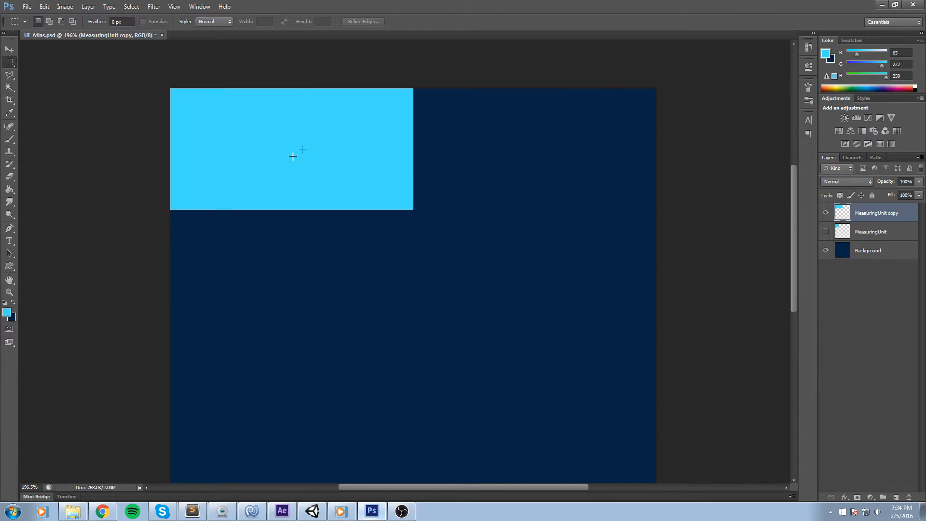
pyautogui.scroll(3, 188, 115)
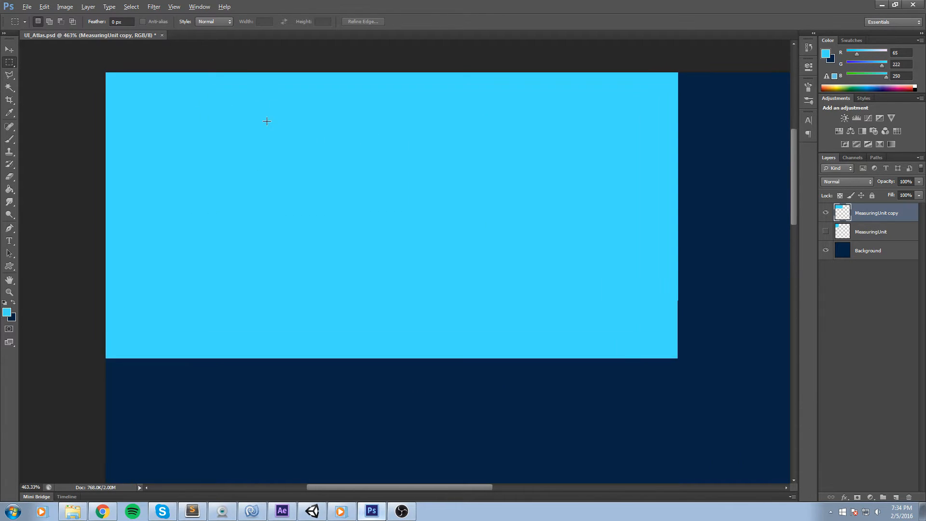
pyautogui.scroll(-2, 320, 140)
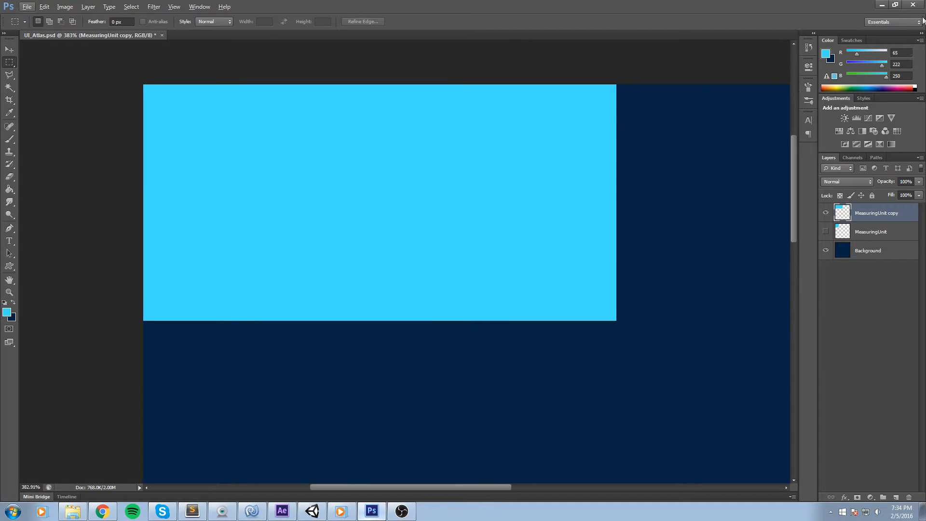
pyautogui.press('g')
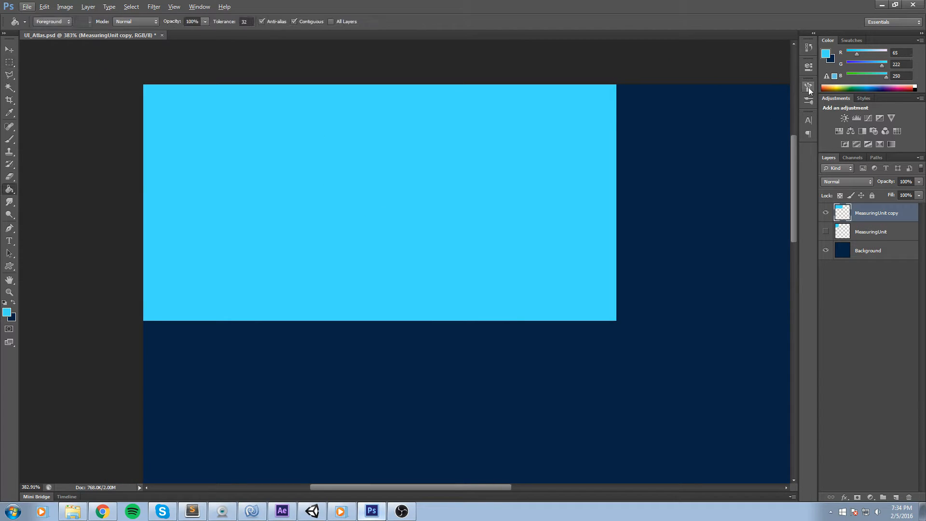
pyautogui.click(917, 88)
pyautogui.click(453, 185)
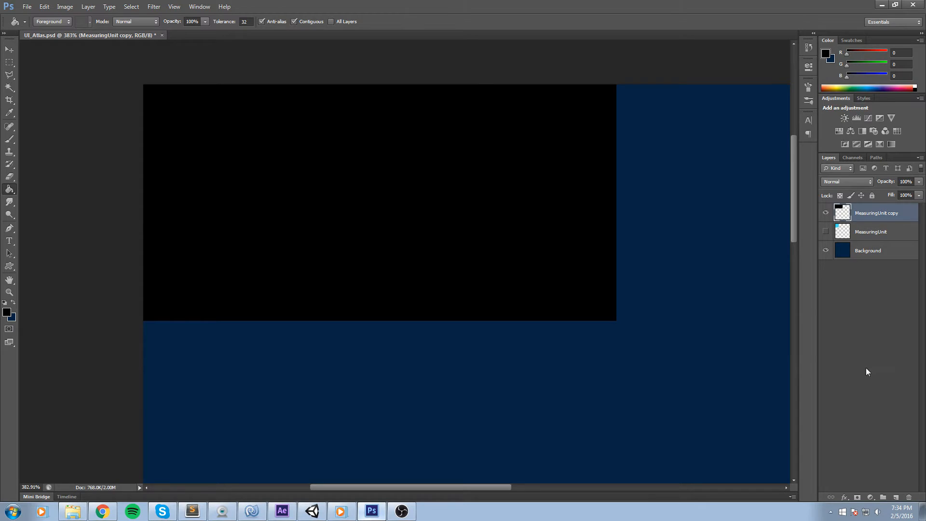
# Create a new layer named BackgroundPanel.
pyautogui.click(895, 497)
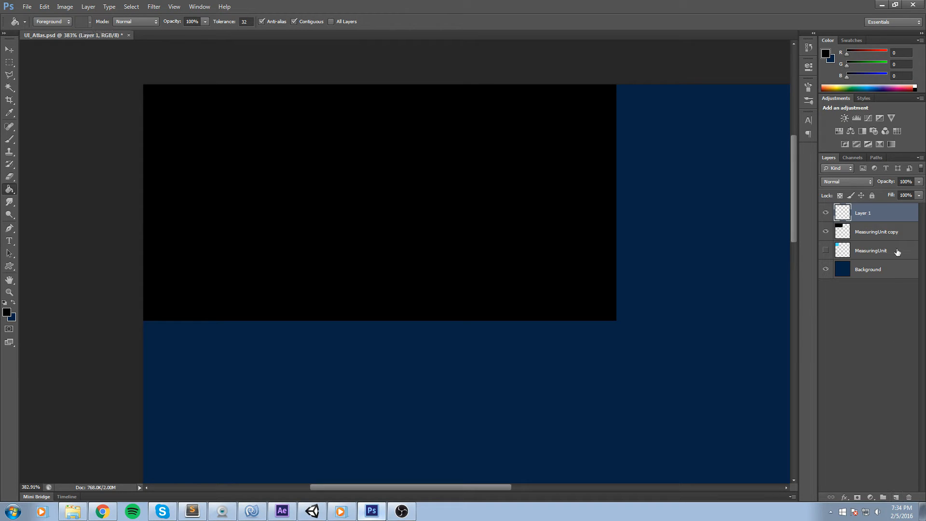
pyautogui.doubleClick(863, 214)
pyautogui.write('BackgroundPanel')
pyautogui.press('Return')
# Create a layer group named BackgroundPanel.
pyautogui.click(882, 498)
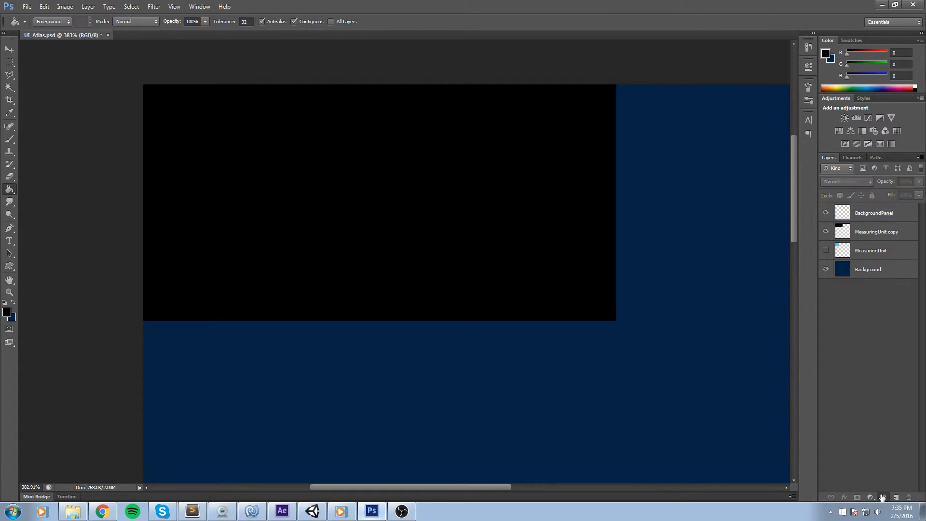
pyautogui.doubleClick(862, 209)
pyautogui.write('Bacg')
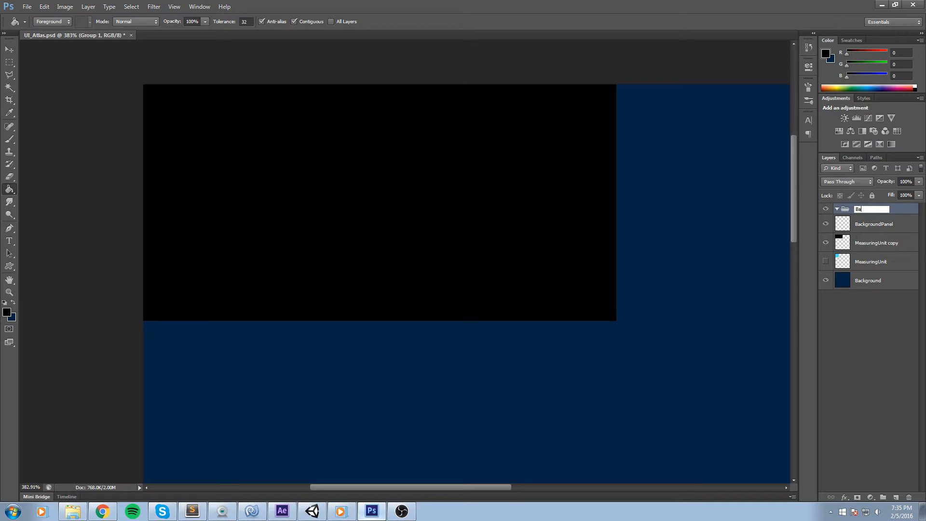
pyautogui.write('l')
pyautogui.press('Return')
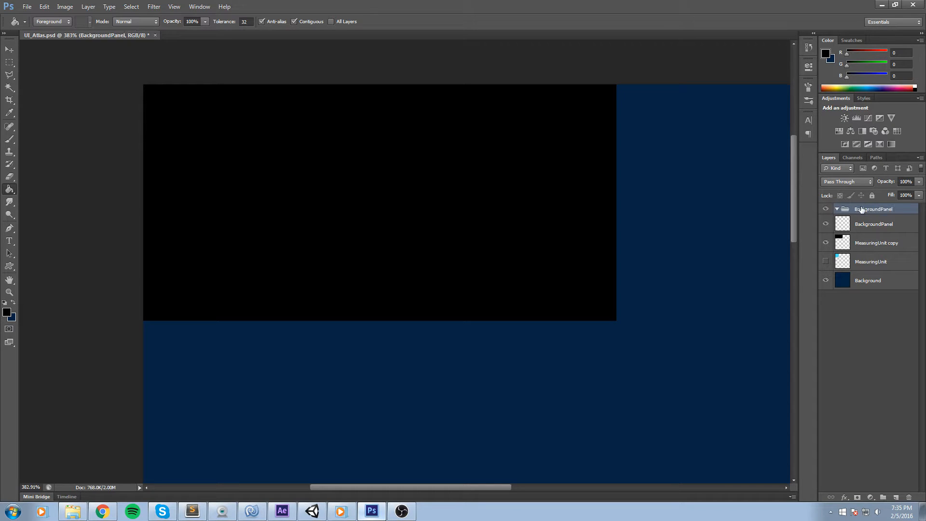
# Hide the Background layer and move the BackgroundPanel layer into the BackgroundPanel group.
pyautogui.click(866, 357)
pyautogui.click(854, 244)
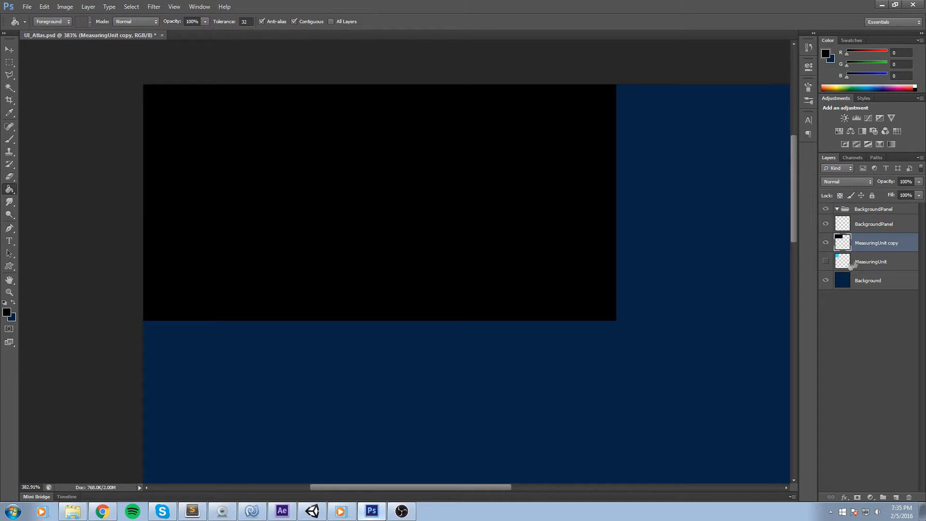
pyautogui.click(826, 280)
pyautogui.click(864, 280)
pyautogui.click(868, 245)
pyautogui.click(828, 245)
pyautogui.click(824, 244)
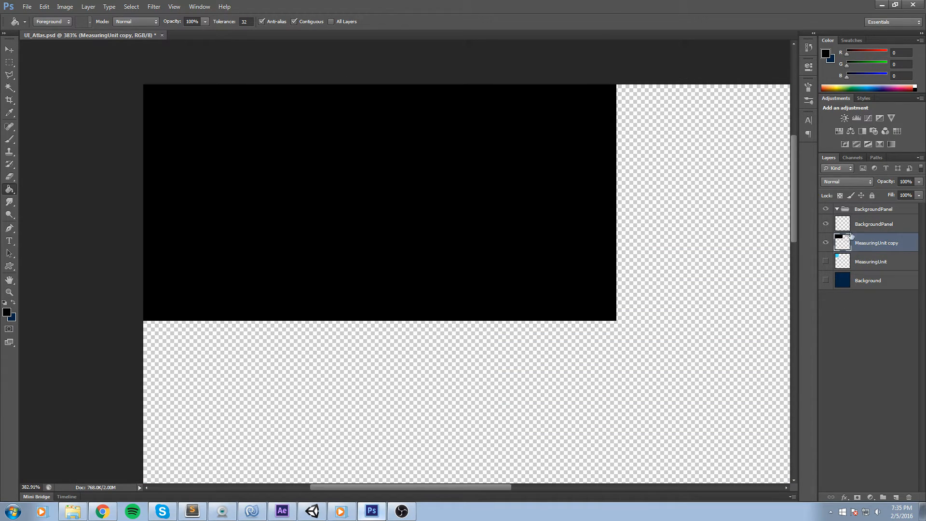
pyautogui.moveTo(863, 225); pyautogui.dragTo(868, 216)
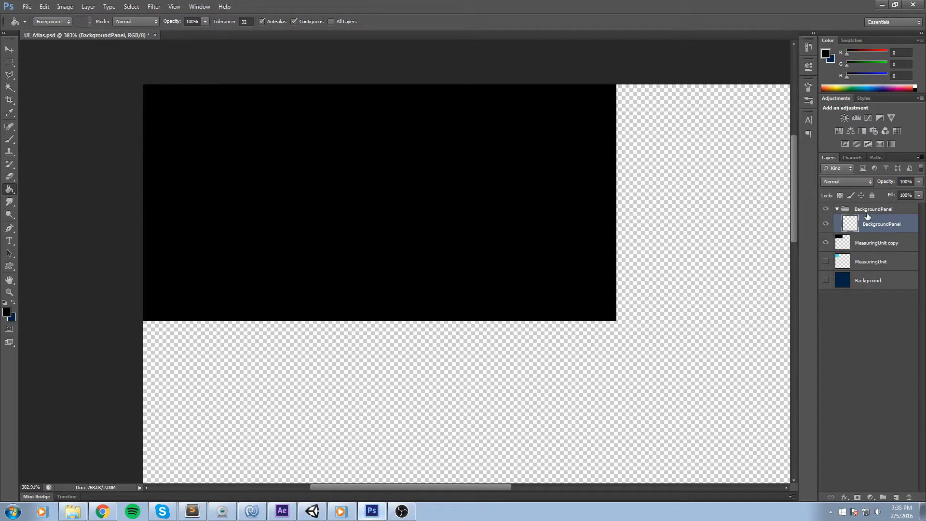
# Draw a rectangular selection inset inside the black panel on the BackgroundPanel layer.
pyautogui.click(895, 229)
pyautogui.keyDown('alt'); pyautogui.scroll(1, 474, 159); pyautogui.keyUp('alt')
pyautogui.scroll(3, 302, 159)
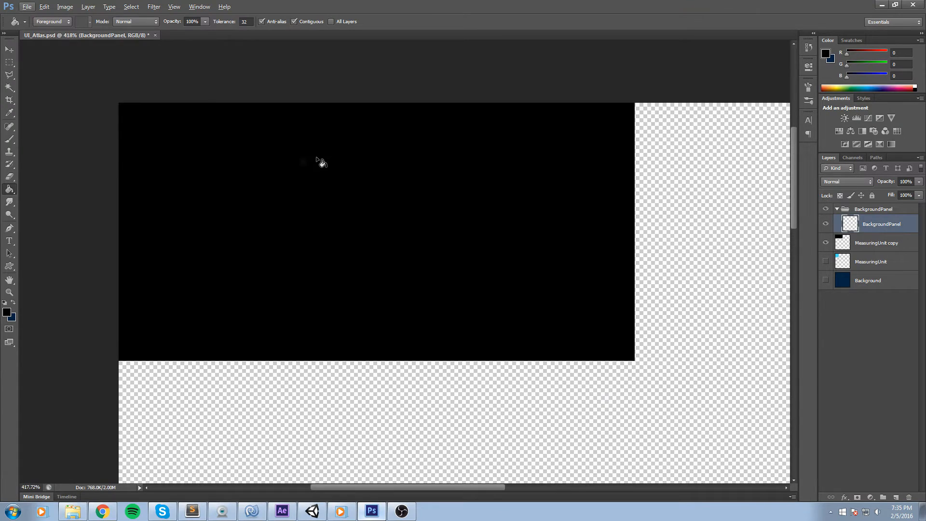
pyautogui.click(13, 64)
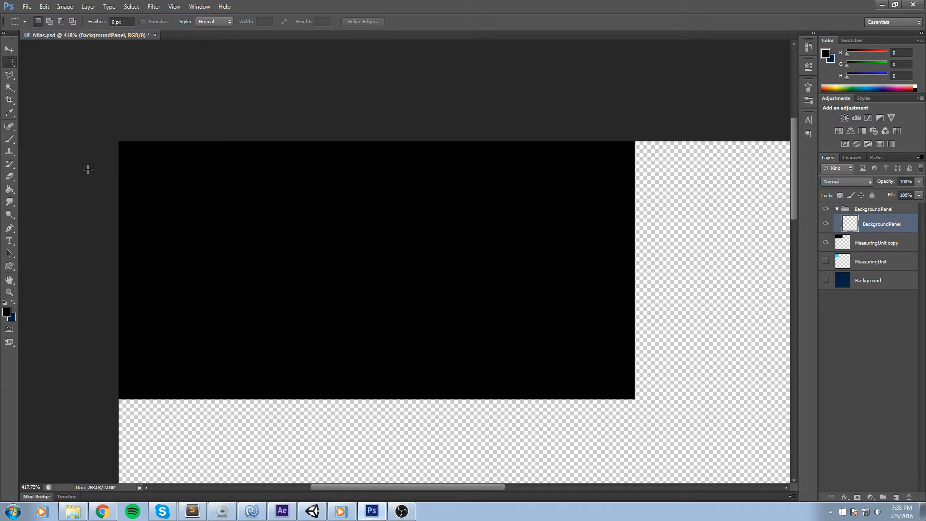
pyautogui.moveTo(581, 381); pyautogui.dragTo(618, 373)
pyautogui.press('h')
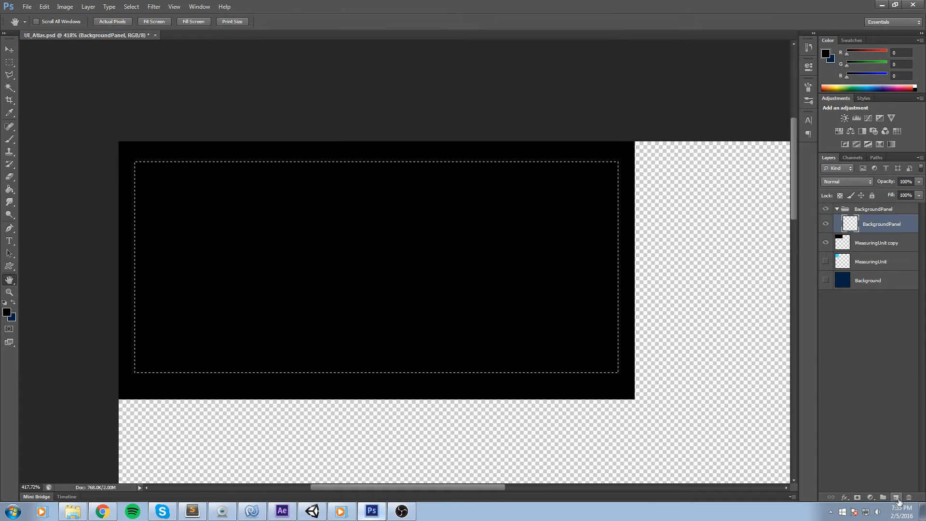
# Fill the inset selection with light blue (R 65, G 223, B 251) using the Paint Bucket, then deselect.
pyautogui.press('g')
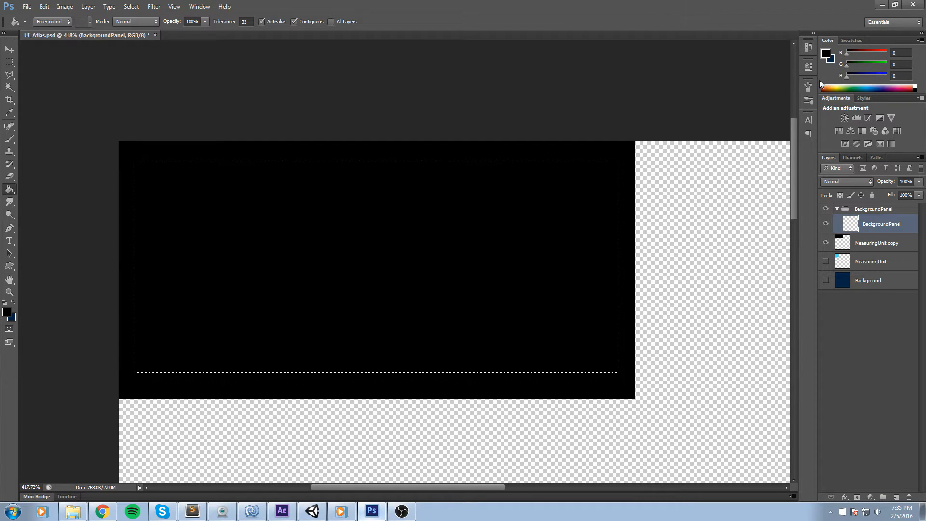
pyautogui.click(827, 54)
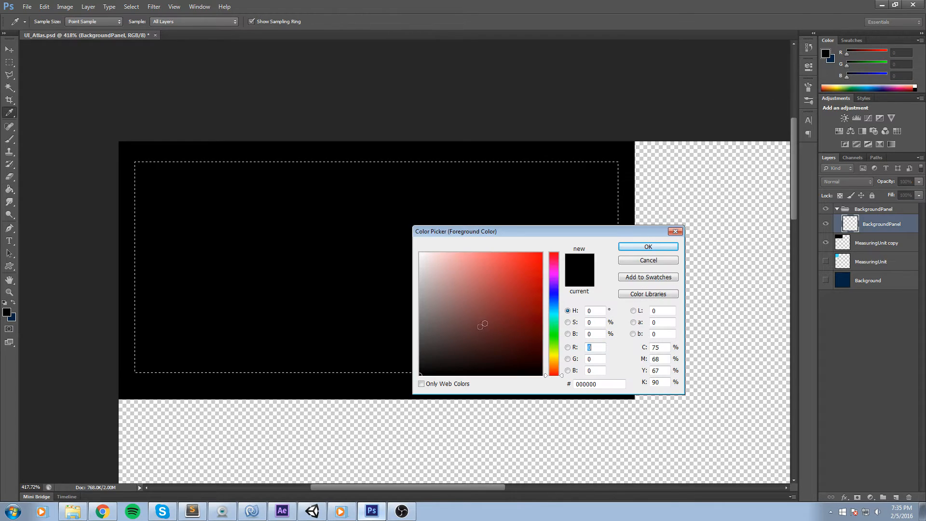
pyautogui.hotkey('alt', 'Tab')
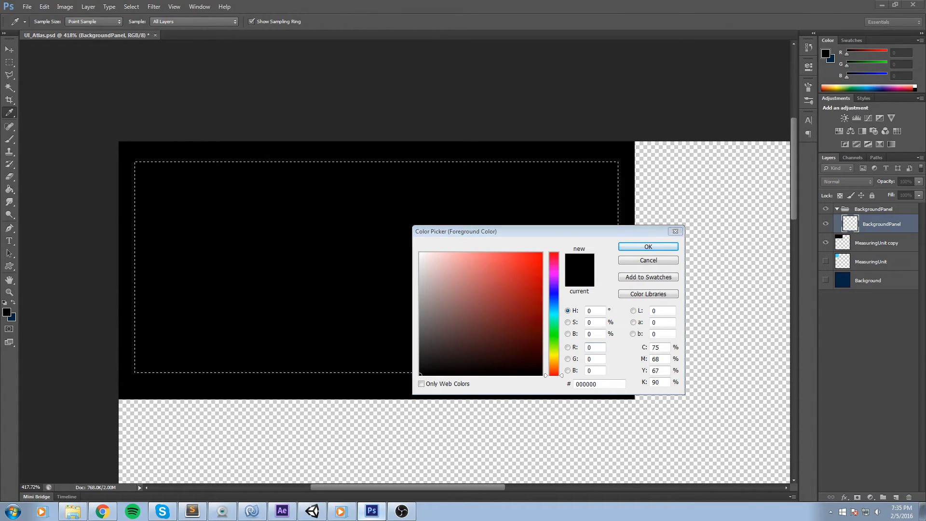
pyautogui.hotkey('alt', 'Tab')
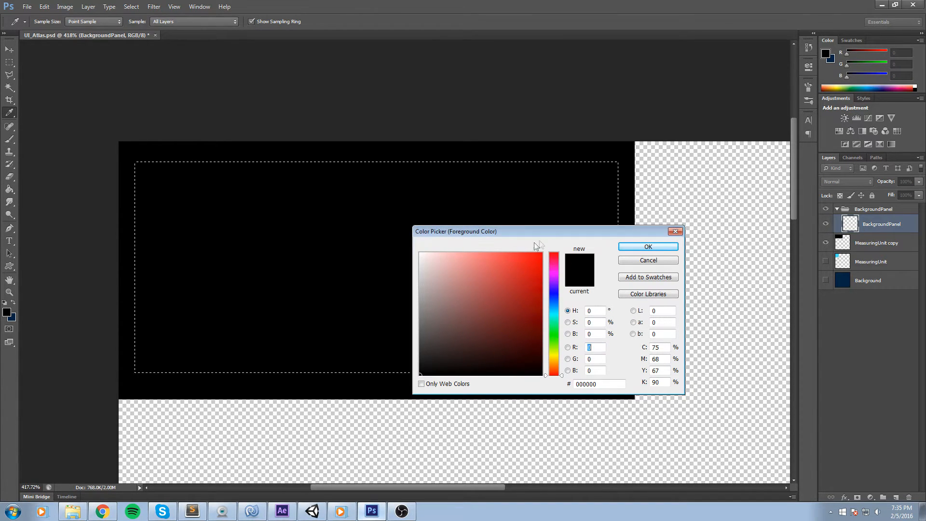
pyautogui.write('255')
pyautogui.click(637, 248)
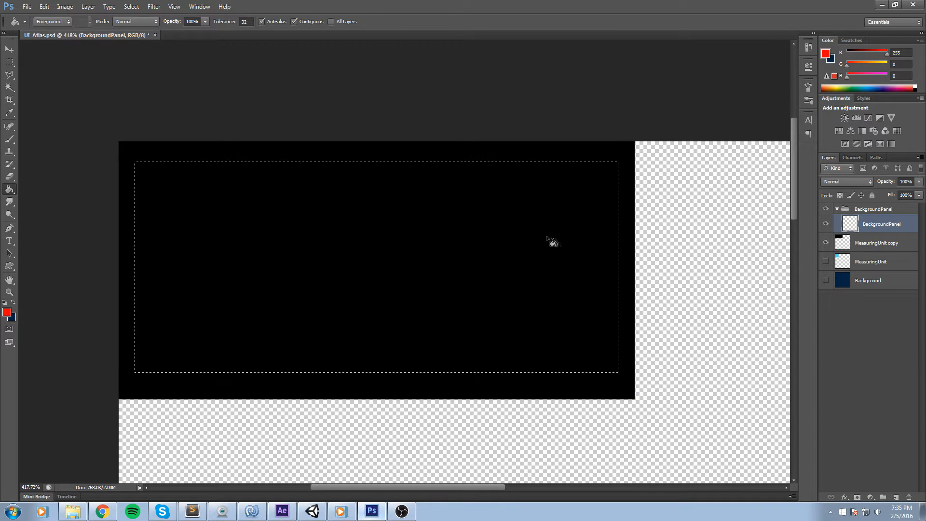
pyautogui.moveTo(481, 246); pyautogui.dragTo(925, 232)
pyautogui.moveTo(443, 234); pyautogui.dragTo(664, 229)
pyautogui.click(443, 239)
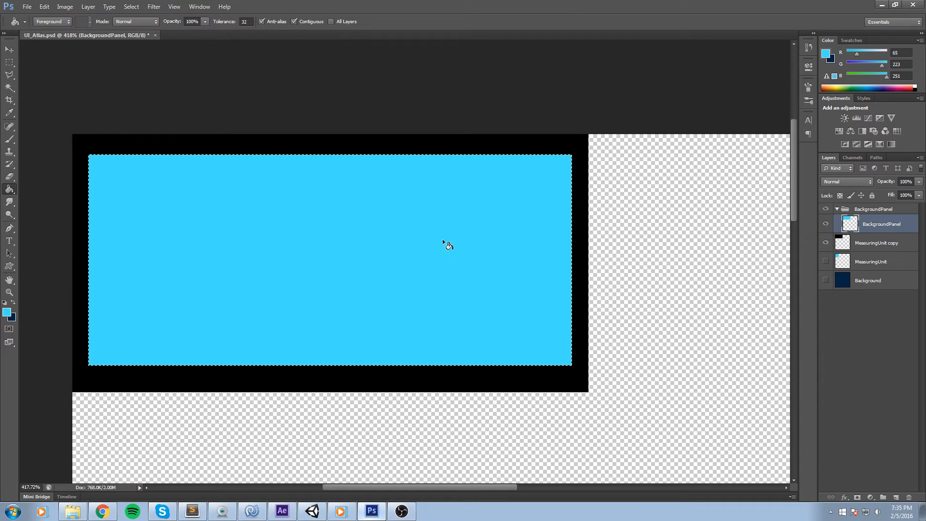
pyautogui.moveTo(513, 175)
pyautogui.mouseDown()
pyautogui.moveTo(657, 168)
pyautogui.moveTo(627, 194)
pyautogui.mouseUp()
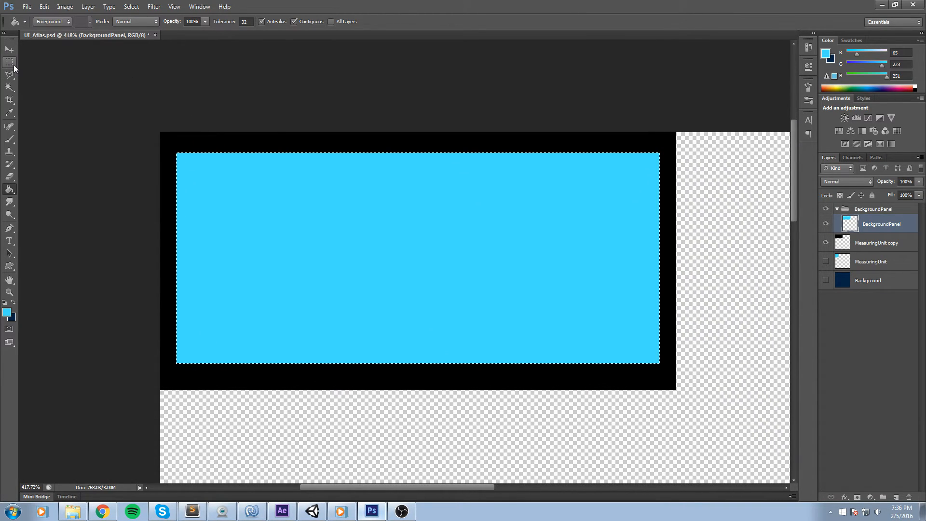
pyautogui.click(9, 62)
pyautogui.hotkey('ctrl', 'd')
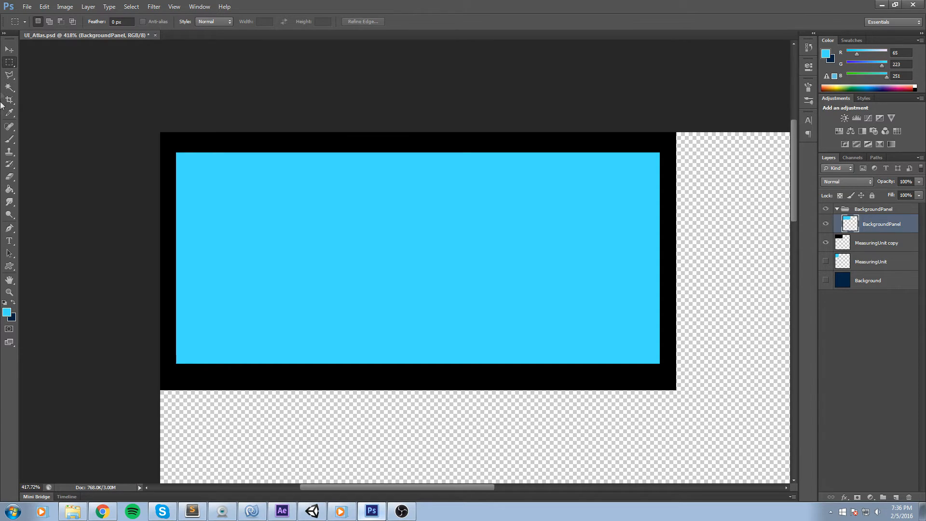
# Cut off the blue panel's top-left corner by deleting a triangular Polygonal Lasso selection.
pyautogui.click(9, 75)
pyautogui.click(238, 143)
pyautogui.click(165, 216)
pyautogui.click(165, 141)
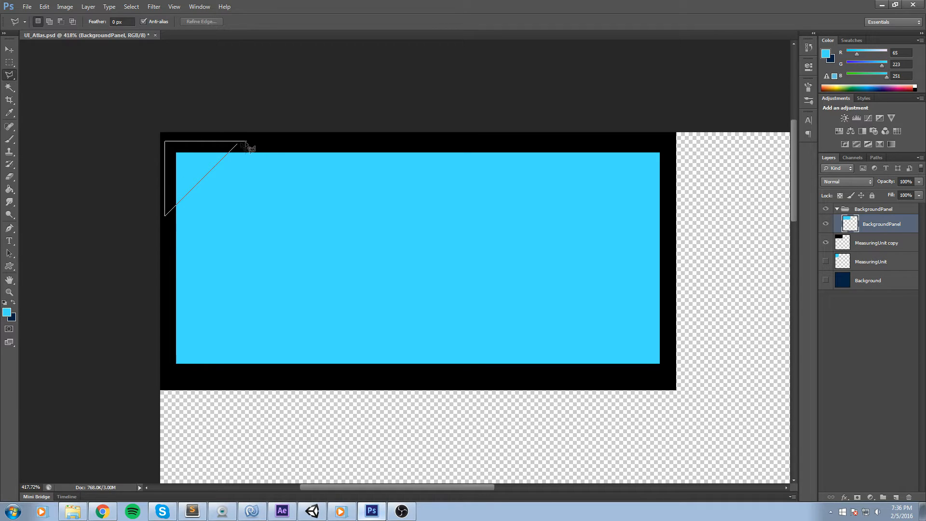
pyautogui.click(239, 144)
pyautogui.press('Delete')
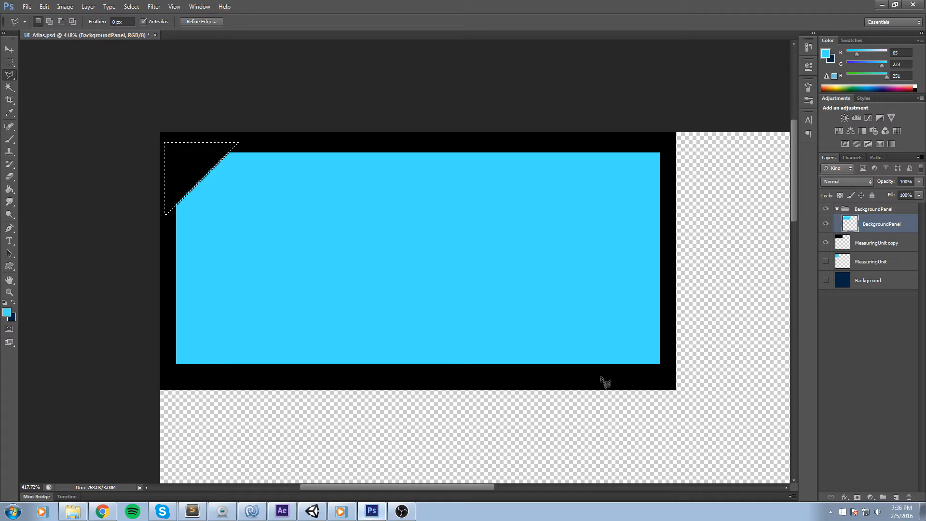
# Cut off the blue panel's bottom-right corner with a triangular Polygonal Lasso selection, then deselect.
pyautogui.click(593, 372)
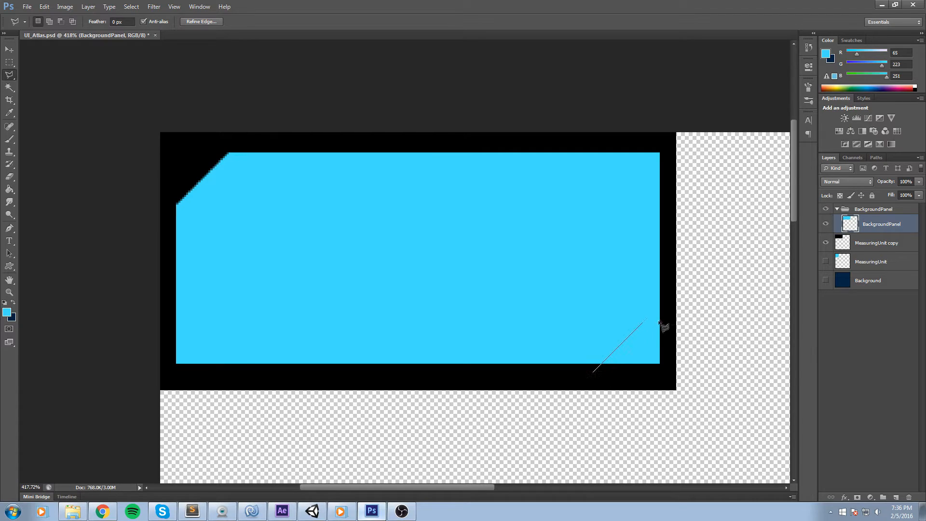
pyautogui.click(669, 298)
pyautogui.click(669, 380)
pyautogui.click(593, 374)
pyautogui.press('Delete')
pyautogui.press('m')
pyautogui.hotkey('ctrl', 'd')
# Duplicate the BackgroundPanel layer.
pyautogui.scroll(-3, 622, 258)
pyautogui.scroll(-6, 622, 260)
pyautogui.scroll(7, 345, 157)
pyautogui.moveTo(390, 160); pyautogui.dragTo(560, 322)
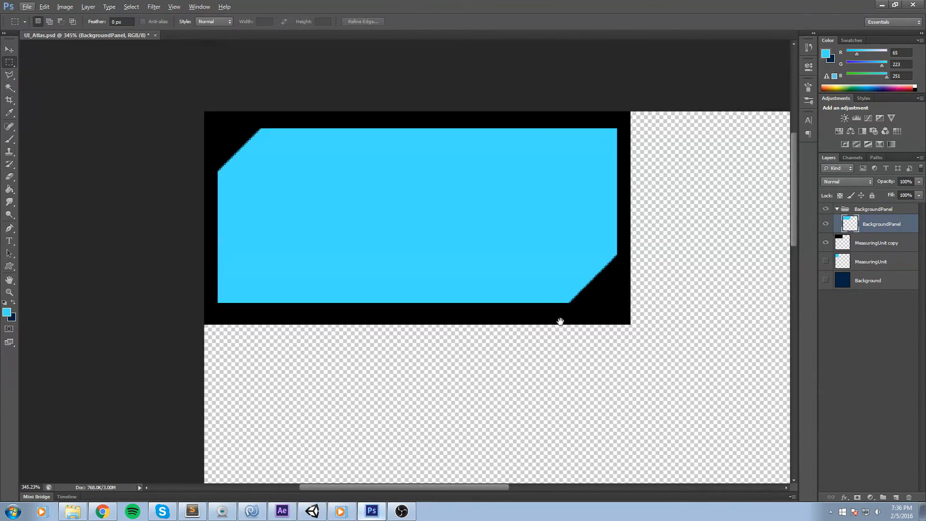
pyautogui.scroll(2, 534, 172)
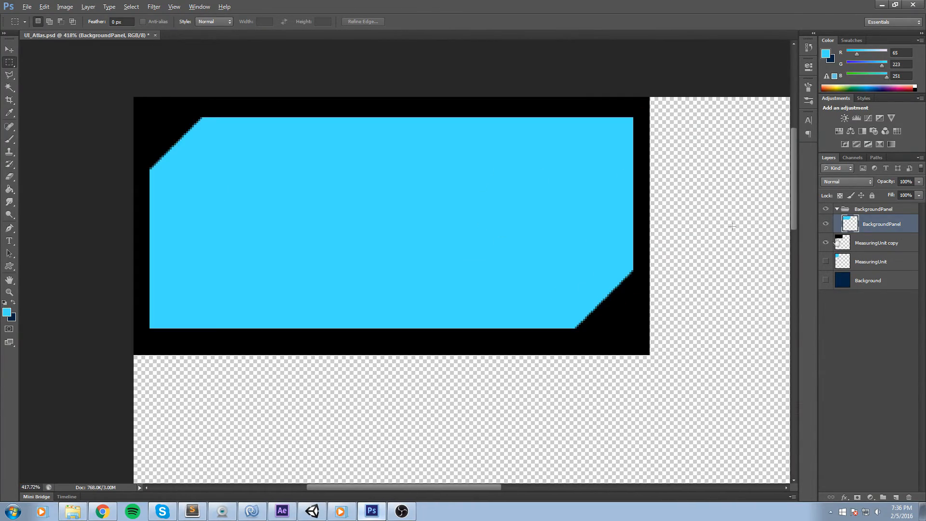
pyautogui.click(826, 224)
pyautogui.click(826, 224)
pyautogui.hotkey('ctrl', 'j')
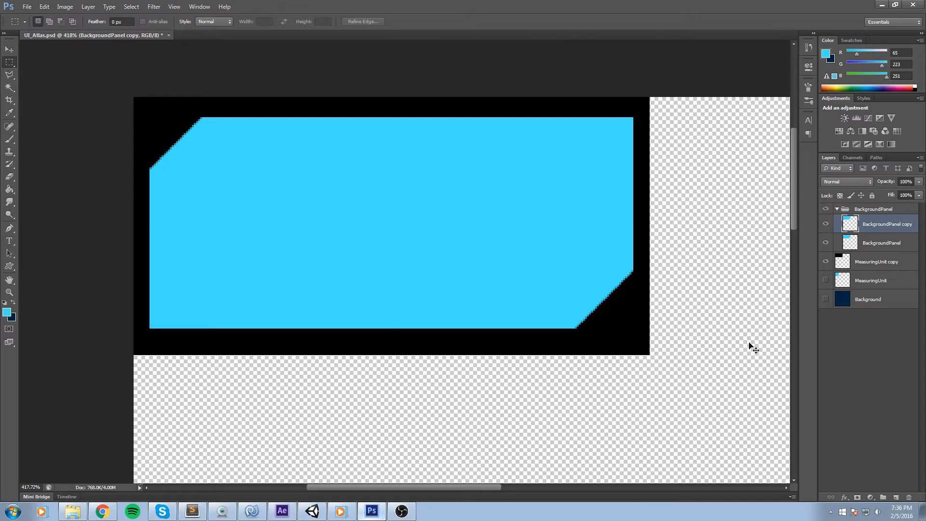
# Fill the duplicated panel shape with purple (R 87, G 30, B 99) using the Paint Bucket.
pyautogui.hotkey('ctrl', 't')
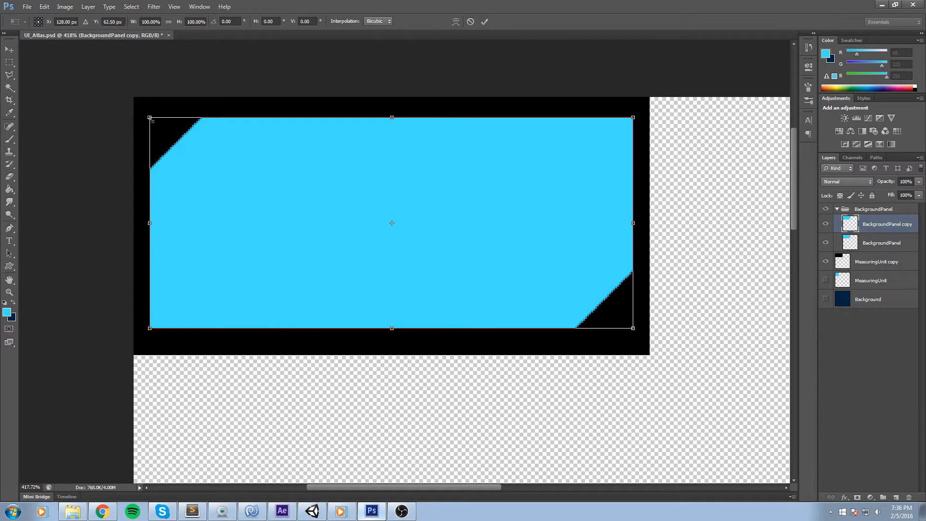
pyautogui.click(471, 21)
pyautogui.press('g')
pyautogui.click(891, 88)
pyautogui.click(388, 165)
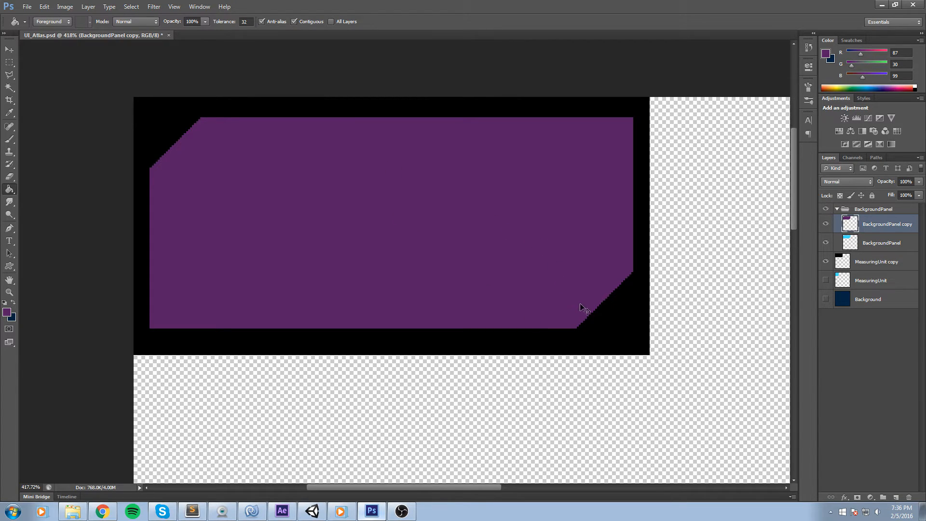
# Scale the purple copy down from its top-left corner to about 93.75% width and 93.33% height.
pyautogui.hotkey('ctrl', 't')
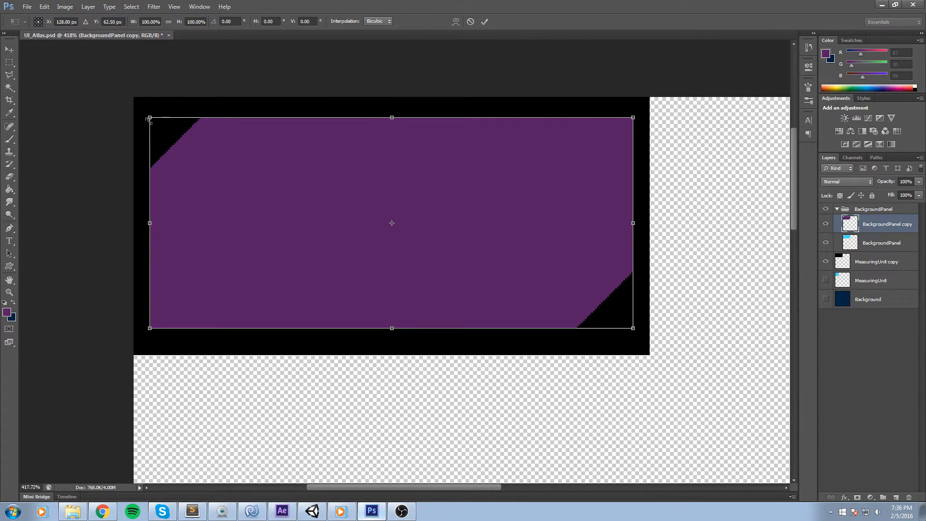
pyautogui.moveTo(149, 120); pyautogui.dragTo(159, 141)
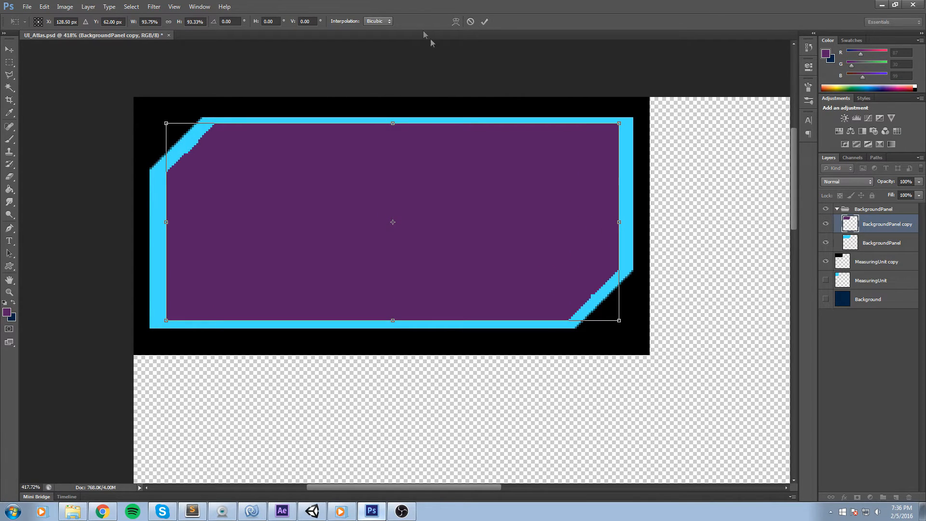
pyautogui.click(485, 21)
pyautogui.press('g')
# Select the purple interior with the Magic Wand tool.
pyautogui.scroll(-3, 391, 218)
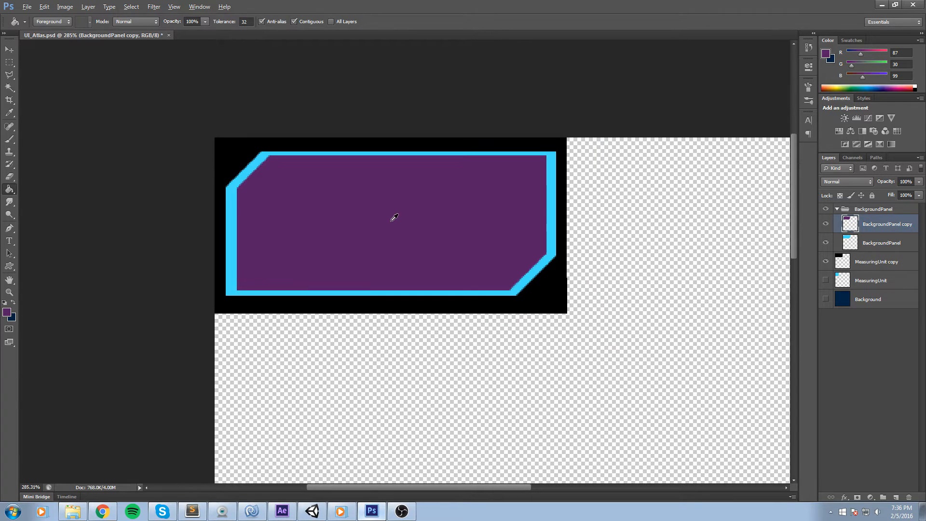
pyautogui.scroll(2, 402, 217)
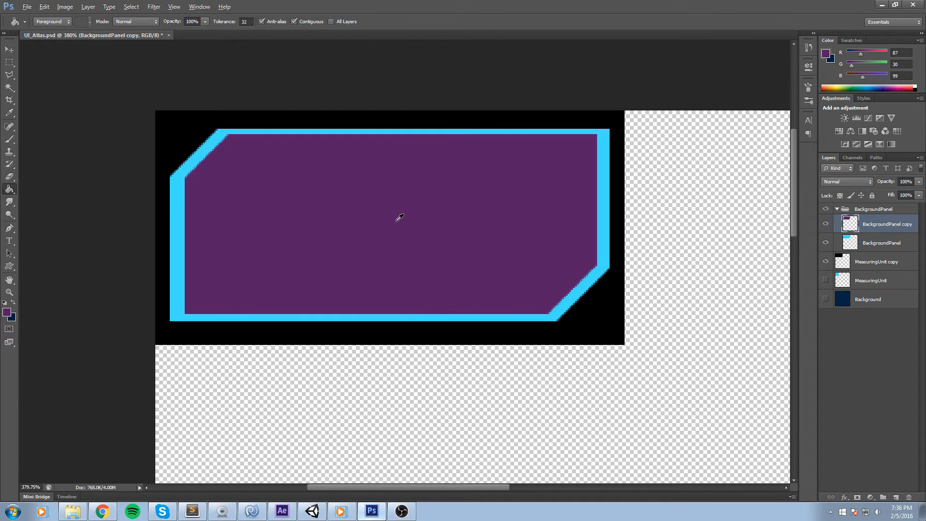
pyautogui.click(9, 88)
pyautogui.click(199, 7)
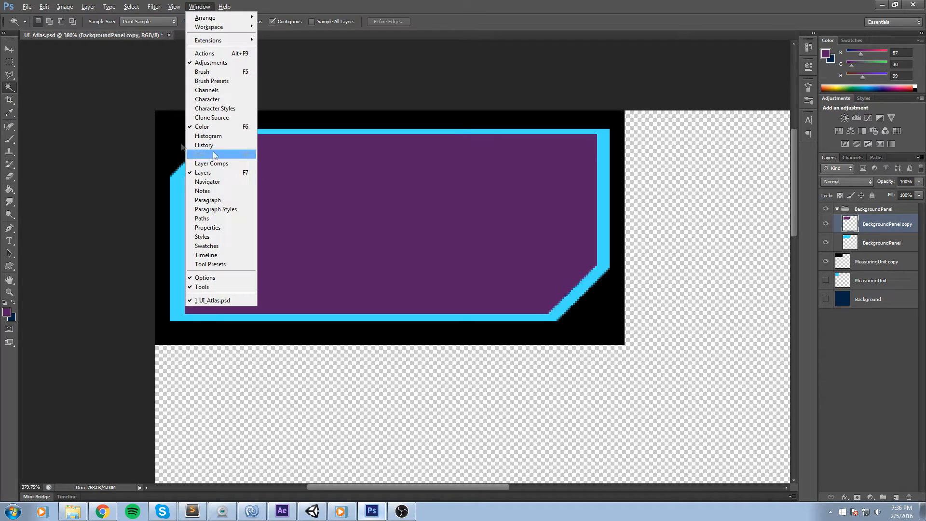
pyautogui.click(13, 88)
pyautogui.click(410, 215)
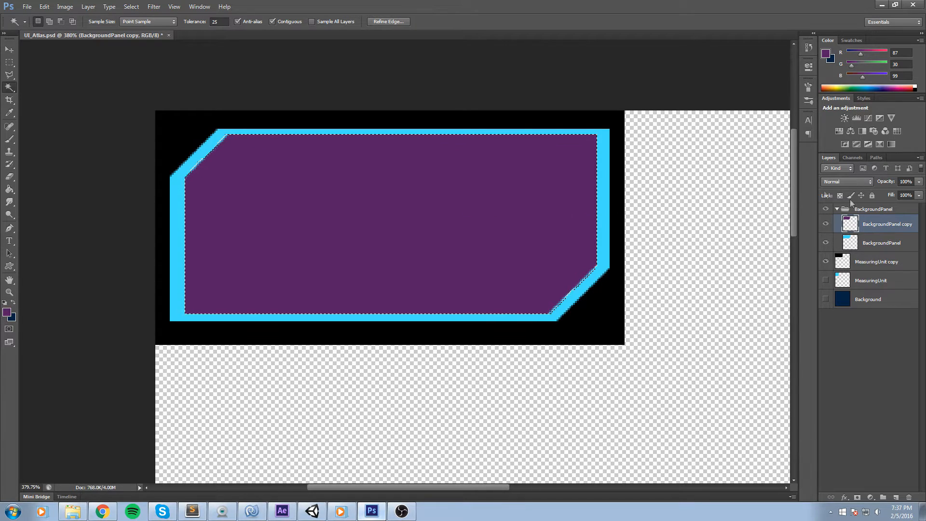
# Toggle the BackgroundPanel copy layer's visibility to compare the two panel layers.
pyautogui.click(830, 241)
pyautogui.click(829, 242)
pyautogui.click(829, 242)
pyautogui.click(830, 241)
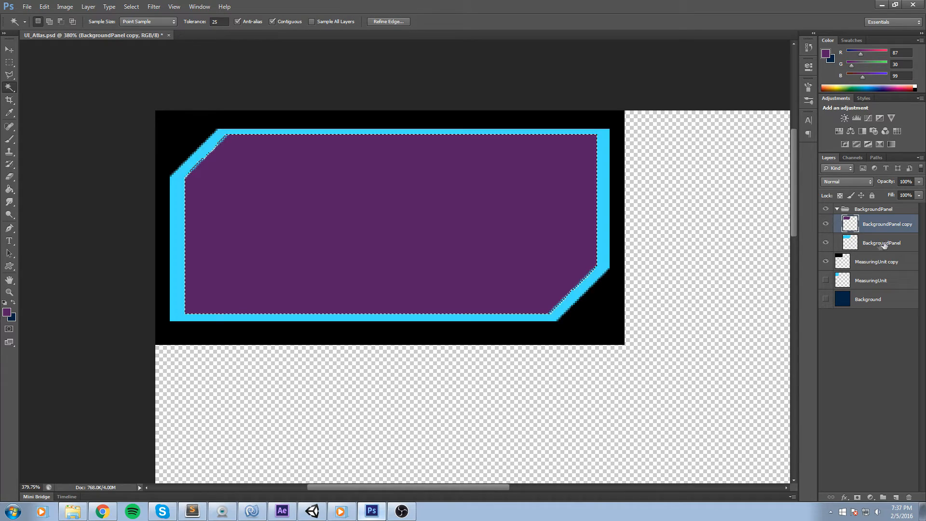
pyautogui.click(902, 245)
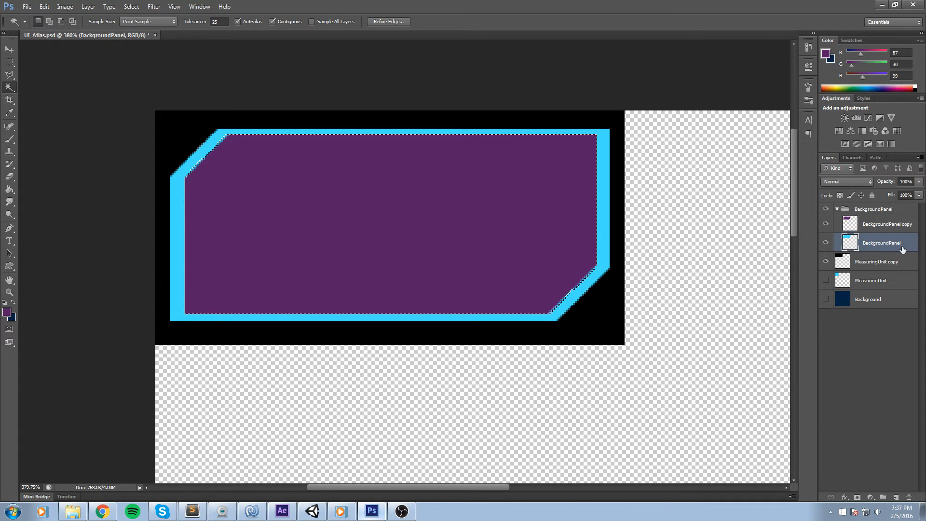
pyautogui.press('m')
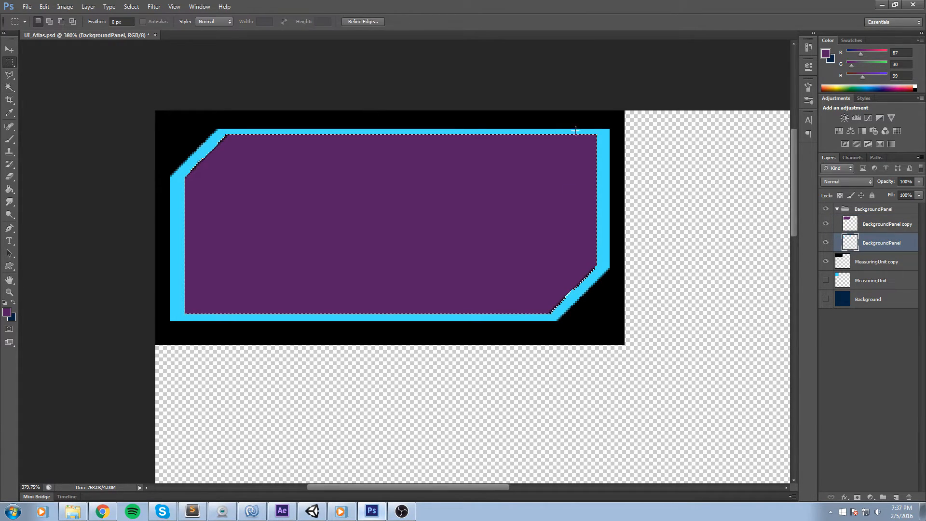
pyautogui.click(831, 223)
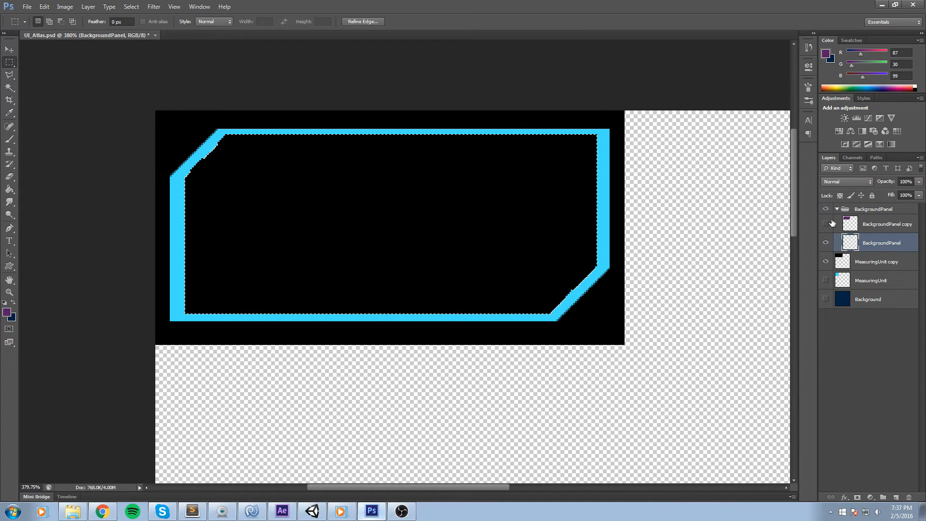
pyautogui.click(826, 223)
# Move the BackgroundPanel copy layer below BackgroundPanel and deselect.
pyautogui.click(890, 225)
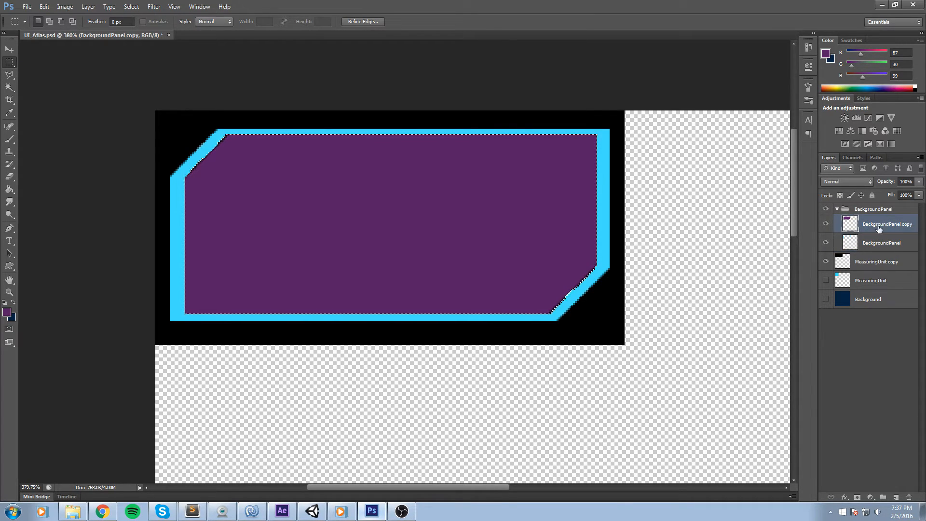
pyautogui.moveTo(878, 232); pyautogui.dragTo(871, 251)
pyautogui.click(518, 248)
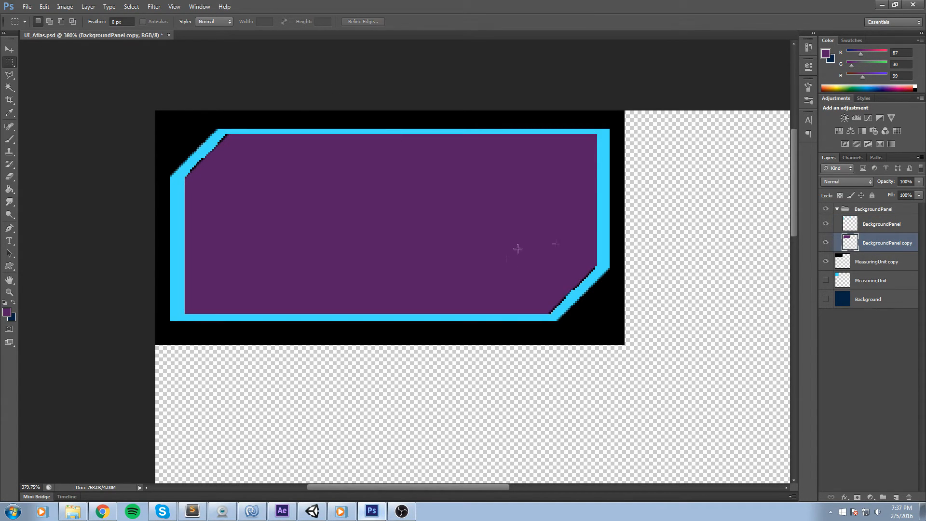
# Enlarge the purple copy slightly to about 102.22% width and 102.04% height.
pyautogui.hotkey('ctrl', 't')
pyautogui.moveTo(597, 314); pyautogui.dragTo(602, 314)
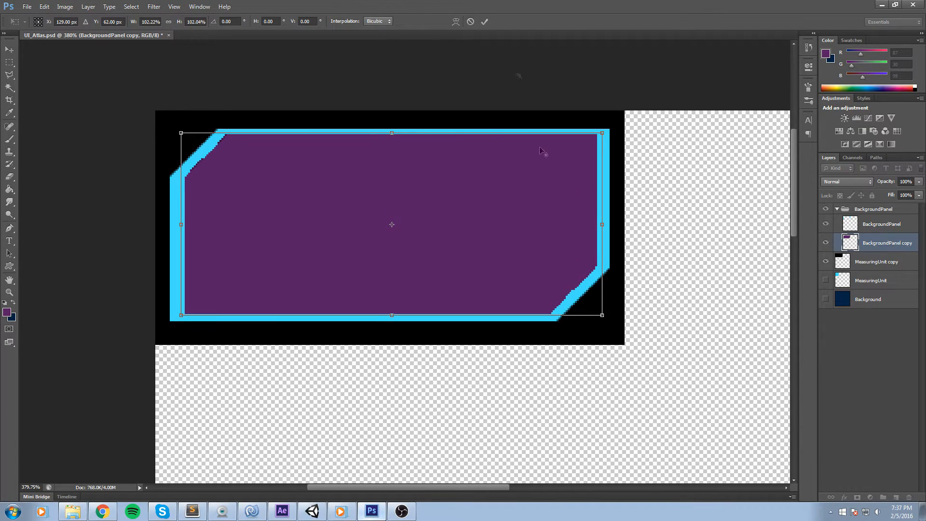
pyautogui.click(484, 22)
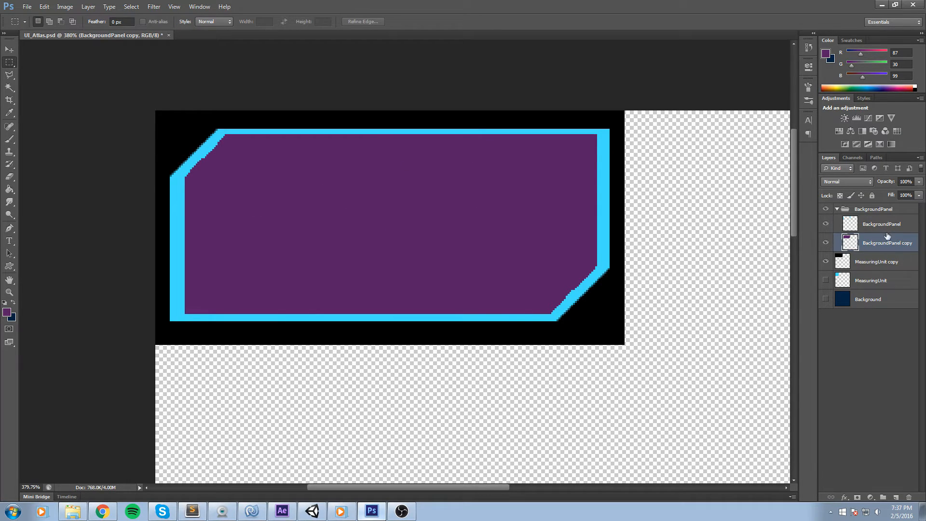
pyautogui.doubleClick(914, 220)
pyautogui.click(617, 333)
pyautogui.click(617, 334)
pyautogui.click(900, 295)
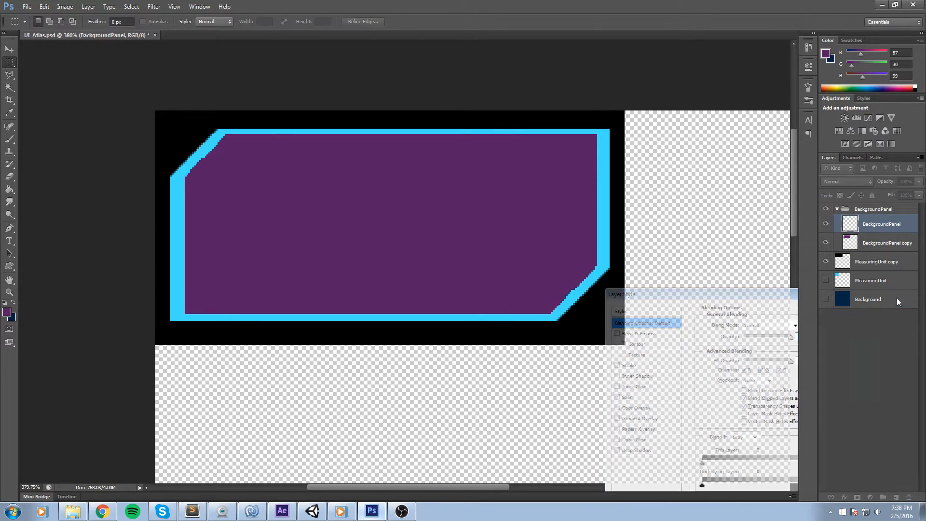
# Open the BackgroundPanel layer's style, preview Stroke, Satin and Color Overlay, and enable Drop Shadow.
pyautogui.doubleClick(910, 224)
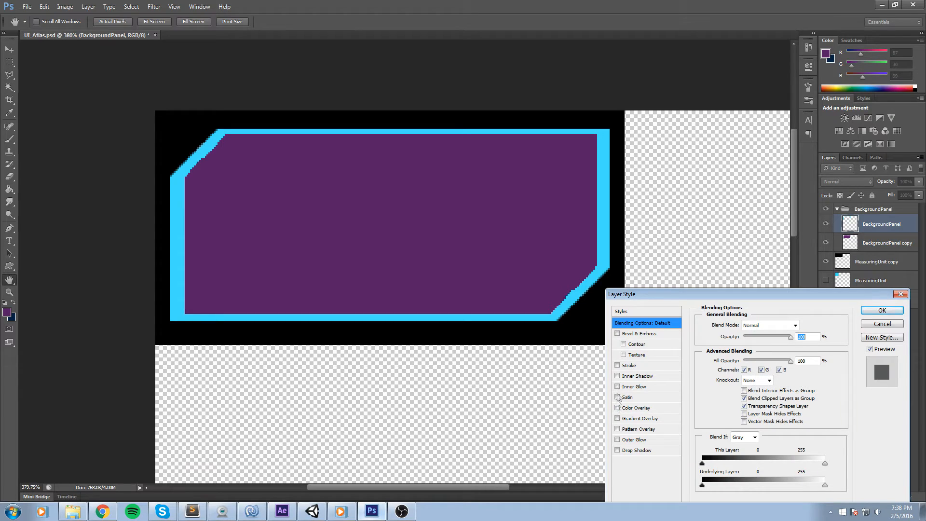
pyautogui.click(618, 365)
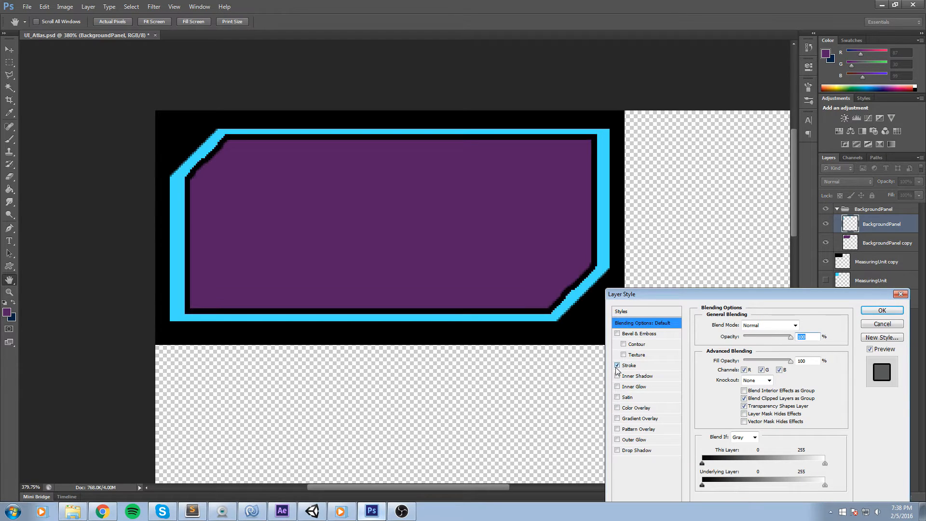
pyautogui.click(617, 365)
pyautogui.click(618, 397)
pyautogui.click(618, 397)
pyautogui.click(618, 408)
pyautogui.click(618, 407)
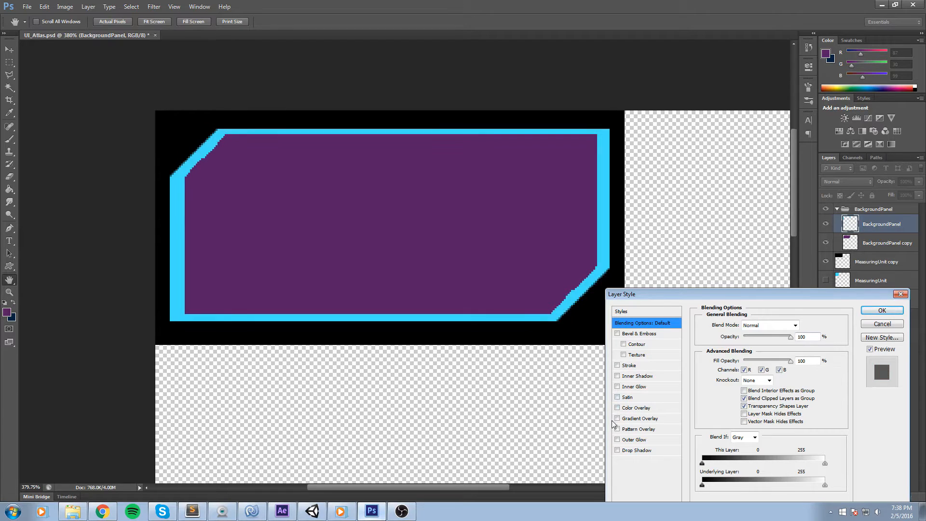
pyautogui.click(617, 450)
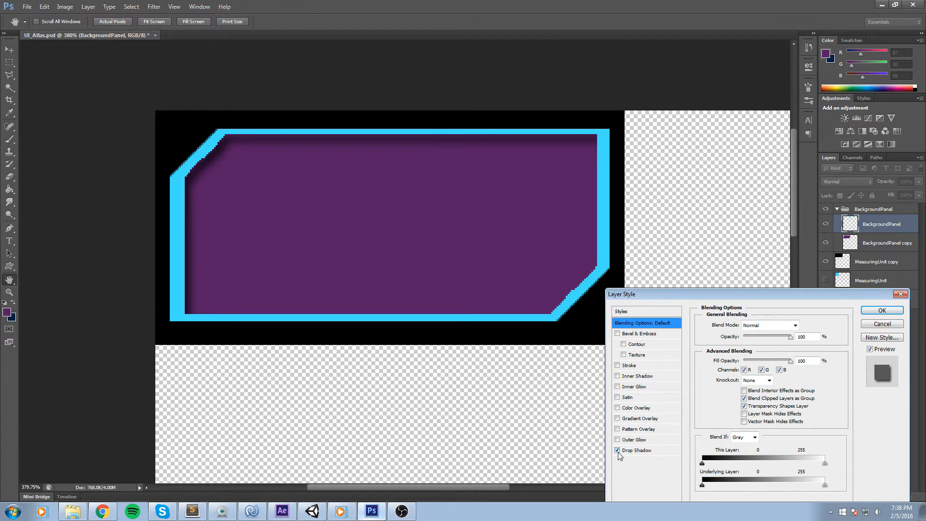
pyautogui.click(632, 451)
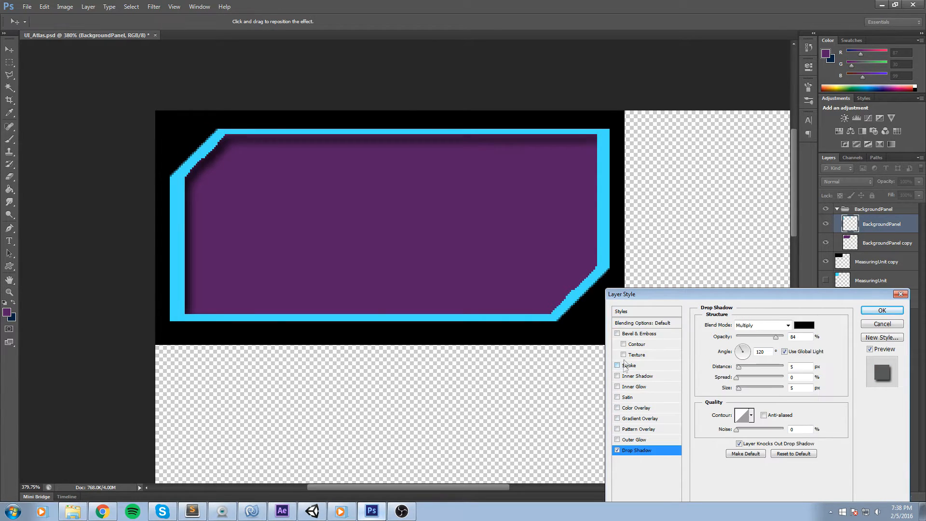
# Add Bevel & Emboss with highlight opacity at 0% and a lower shadow opacity, then apply the layer style.
pyautogui.click(618, 334)
pyautogui.click(646, 334)
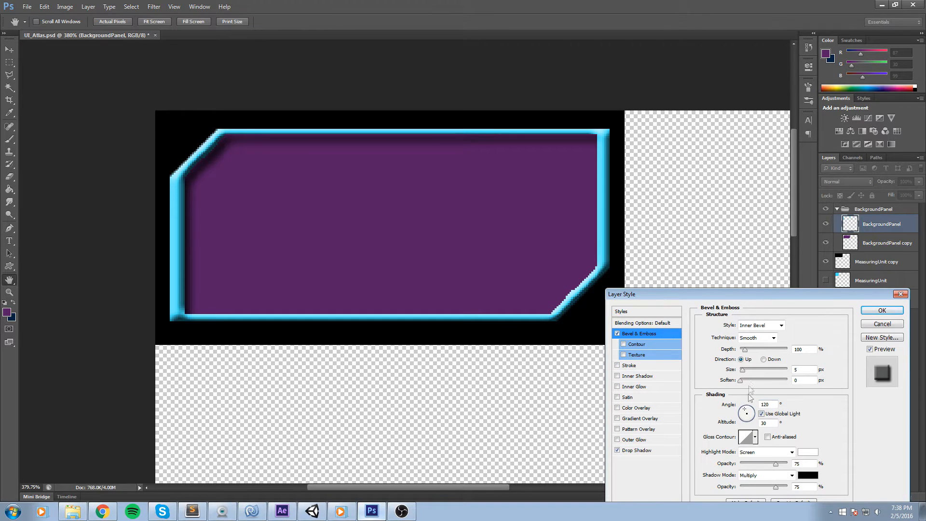
pyautogui.moveTo(763, 463); pyautogui.dragTo(736, 463)
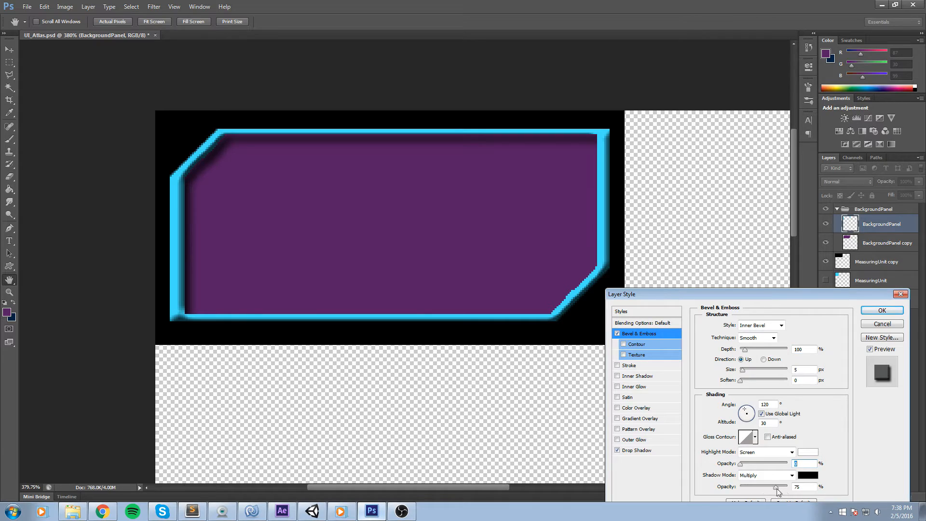
pyautogui.moveTo(778, 491); pyautogui.dragTo(762, 491)
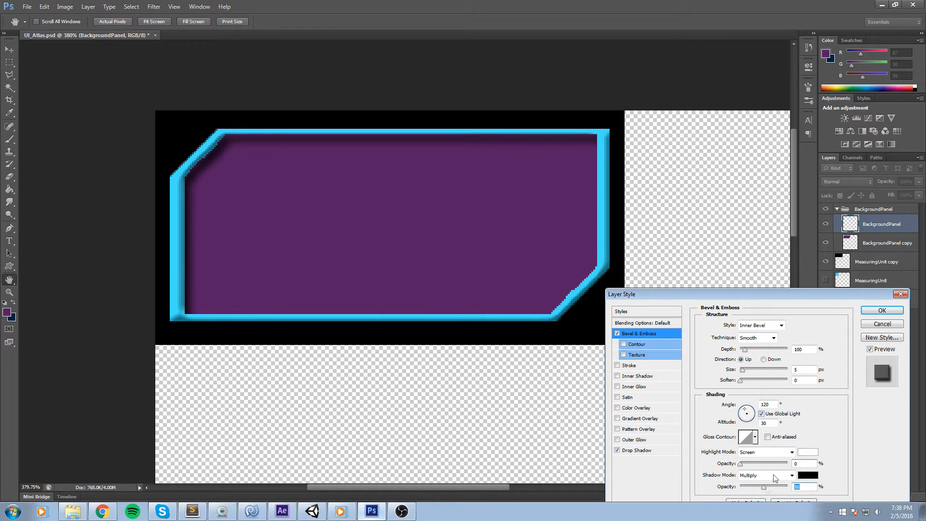
pyautogui.click(882, 310)
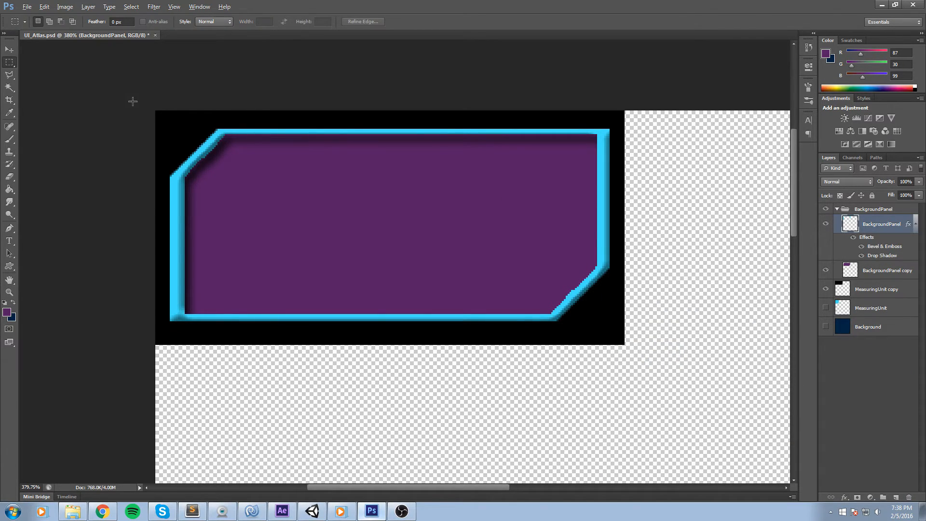
# Erase stray pixels along the inner edge of the panel's upper-left diagonal corner with the Eraser Tool.
pyautogui.scroll(8, 176, 141)
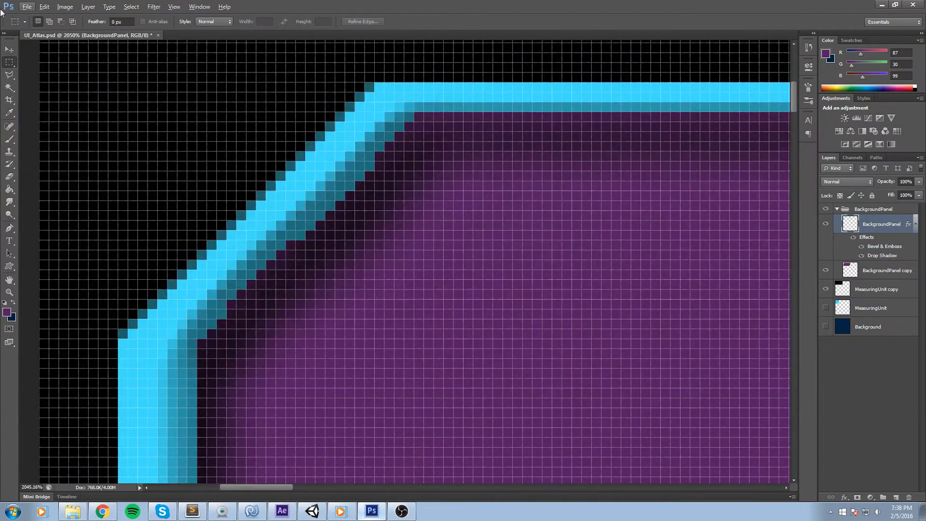
pyautogui.press('e')
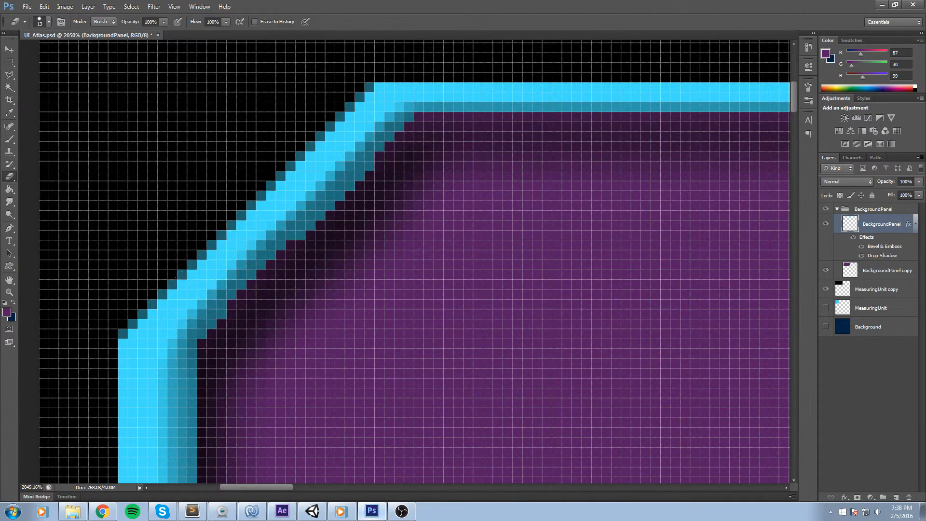
pyautogui.moveTo(312, 225)
pyautogui.mouseDown()
pyautogui.moveTo(303, 233)
pyautogui.moveTo(299, 220)
pyautogui.mouseUp()
pyautogui.moveTo(335, 187); pyautogui.dragTo(356, 160)
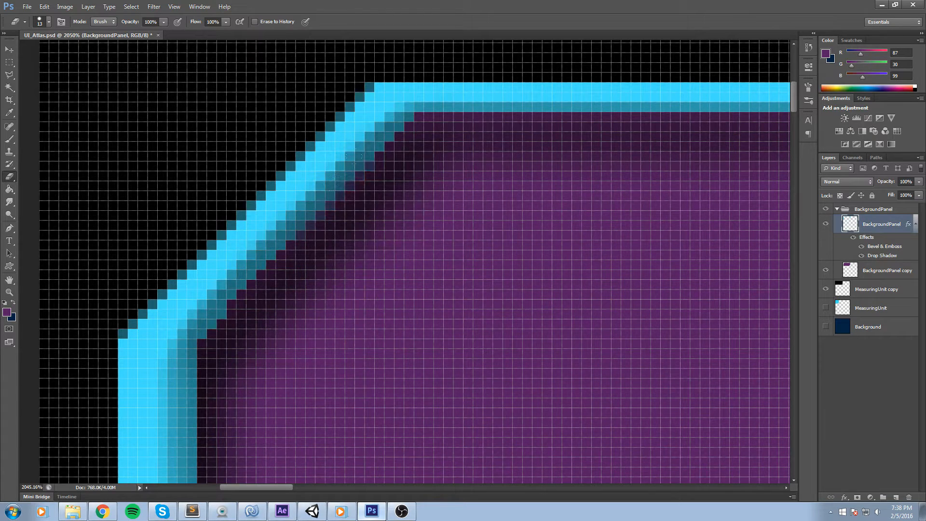
pyautogui.rightClick(11, 181)
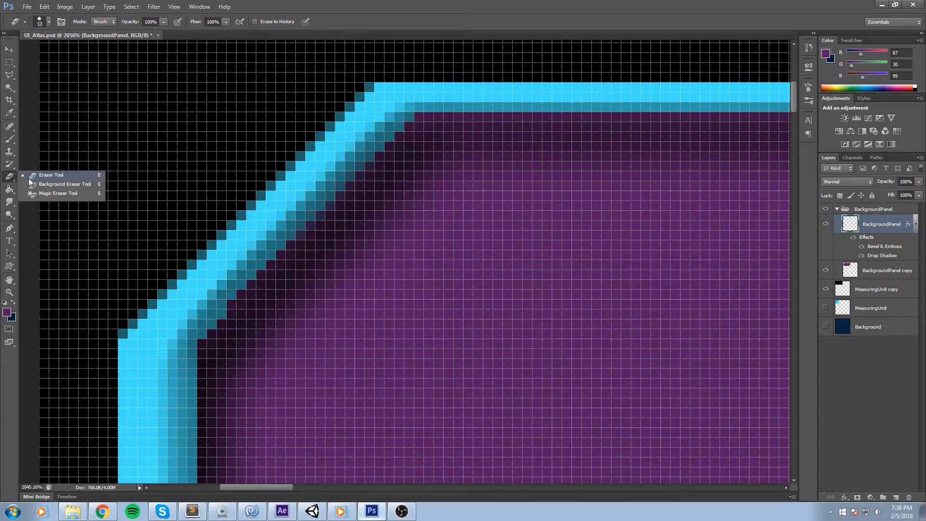
pyautogui.click(30, 176)
pyautogui.click(211, 314)
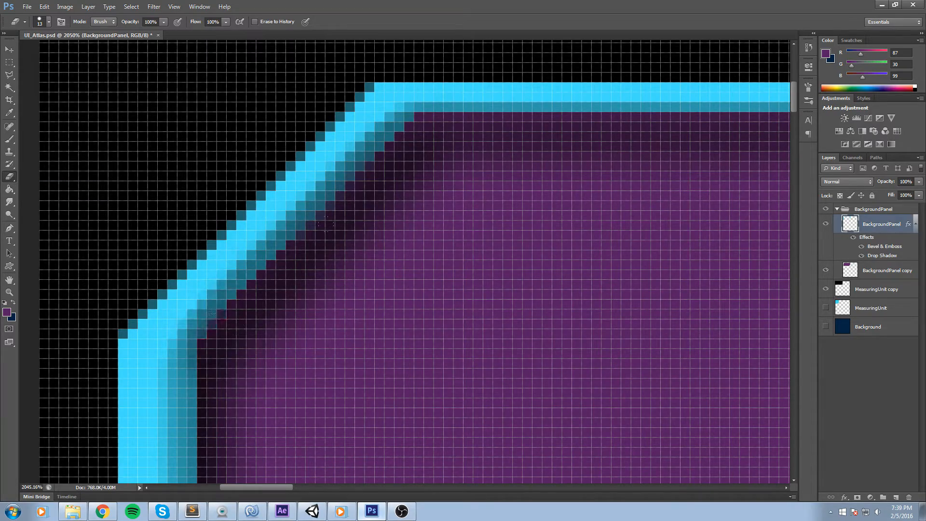
pyautogui.moveTo(767, 402); pyautogui.dragTo(703, 357)
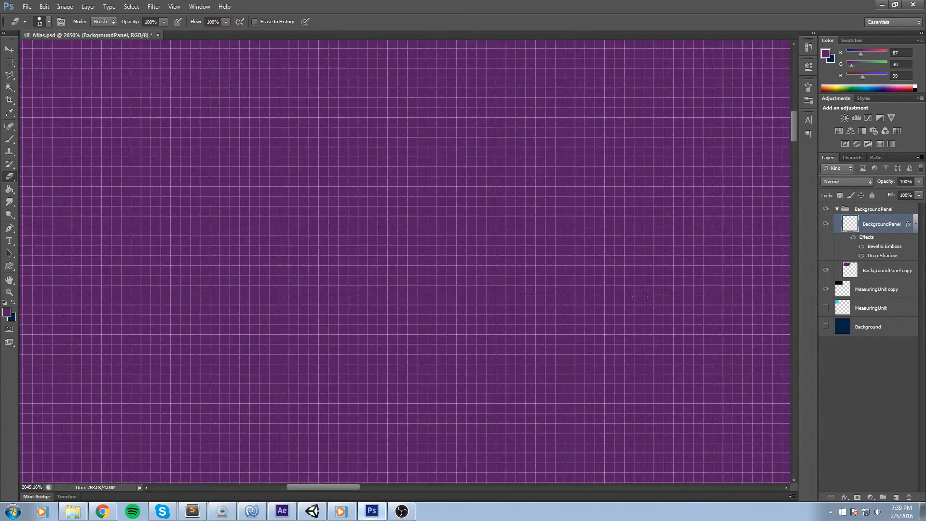
# Erase stray pixels pixel by pixel along the inner edge of the panel's lower-right diagonal corner.
pyautogui.scroll(-5, 694, 355)
pyautogui.scroll(-5, 525, 275)
pyautogui.moveTo(601, 310); pyautogui.dragTo(342, 282)
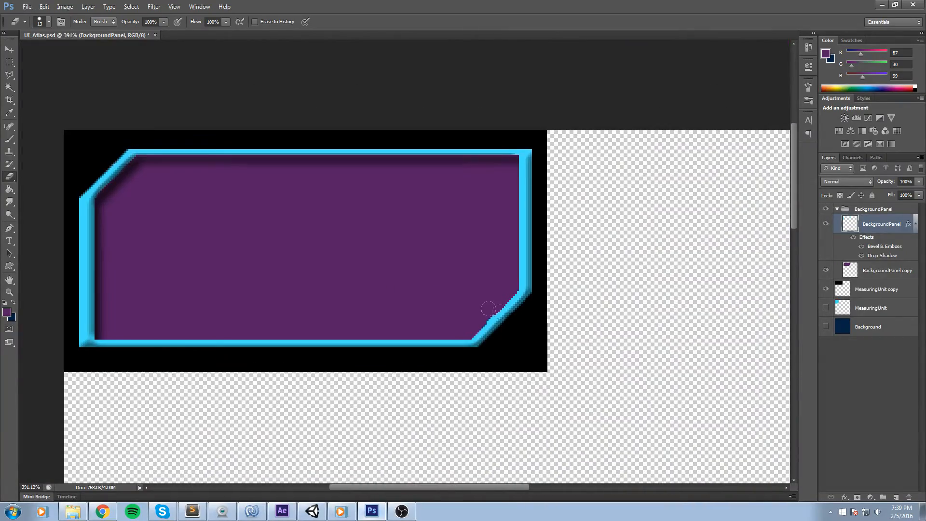
pyautogui.scroll(3, 491, 314)
pyautogui.scroll(5, 477, 319)
pyautogui.click(438, 300)
pyautogui.click(440, 297)
pyautogui.click(451, 285)
pyautogui.click(458, 281)
pyautogui.click(469, 271)
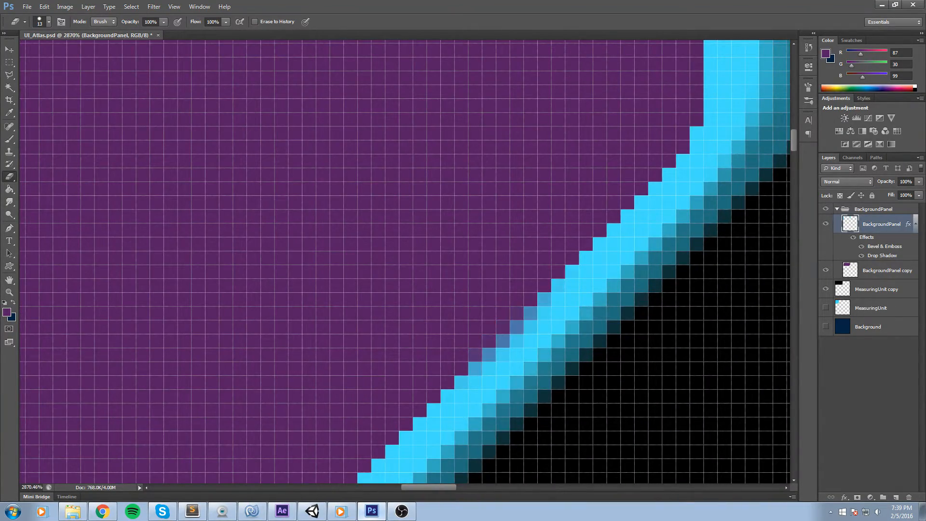
pyautogui.click(501, 222)
pyautogui.click(506, 218)
pyautogui.click(533, 191)
pyautogui.click(545, 178)
pyautogui.click(553, 171)
pyautogui.click(563, 161)
pyautogui.click(579, 144)
pyautogui.click(589, 134)
pyautogui.click(600, 120)
pyautogui.click(607, 113)
pyautogui.click(610, 108)
pyautogui.click(613, 105)
pyautogui.click(613, 101)
pyautogui.moveTo(308, 406); pyautogui.dragTo(304, 261)
pyautogui.click(374, 209)
pyautogui.click(386, 196)
pyautogui.click(354, 228)
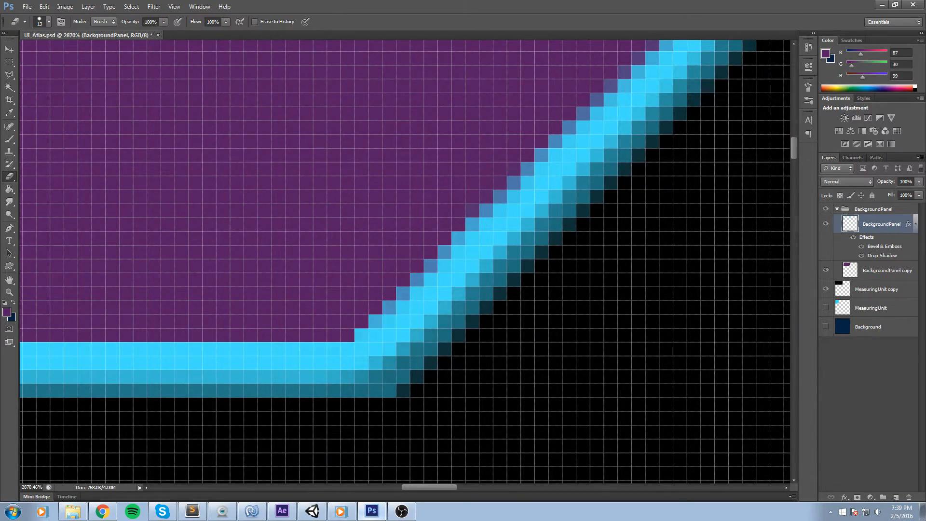
# Select the BackgroundPanel copy layer and fill its interior with light cyan #99f0ff using the Paint Bucket.
pyautogui.scroll(-10, 578, 222)
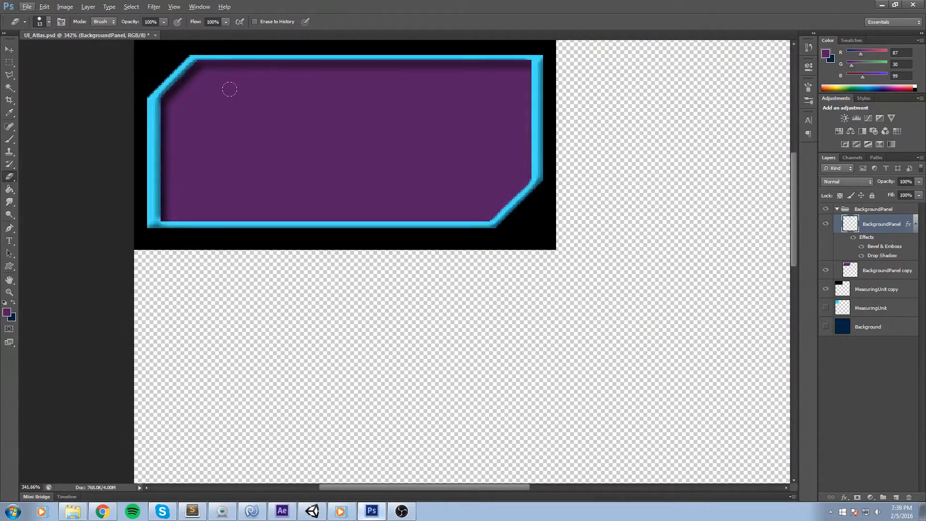
pyautogui.scroll(1, 352, 207)
pyautogui.scroll(1, 352, 207)
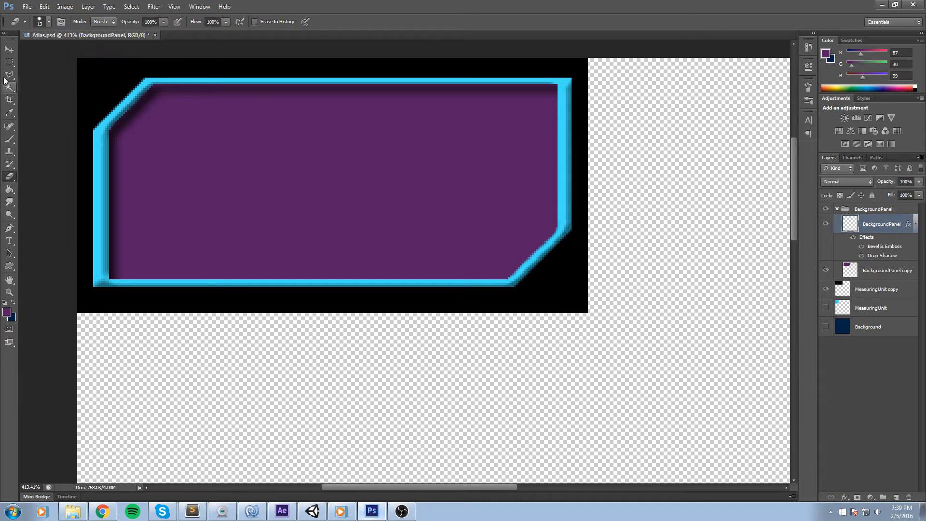
pyautogui.click(9, 62)
pyautogui.moveTo(374, 179); pyautogui.dragTo(476, 201)
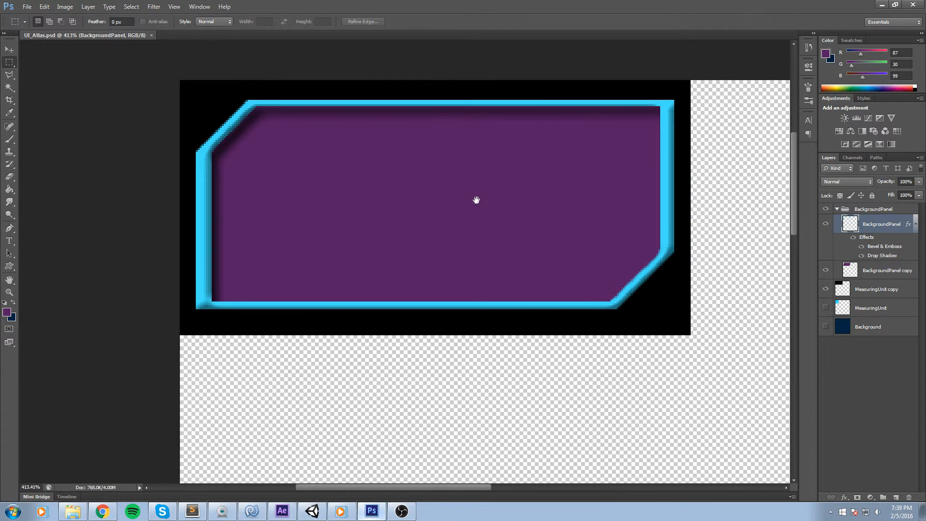
pyautogui.click(902, 265)
pyautogui.press('g')
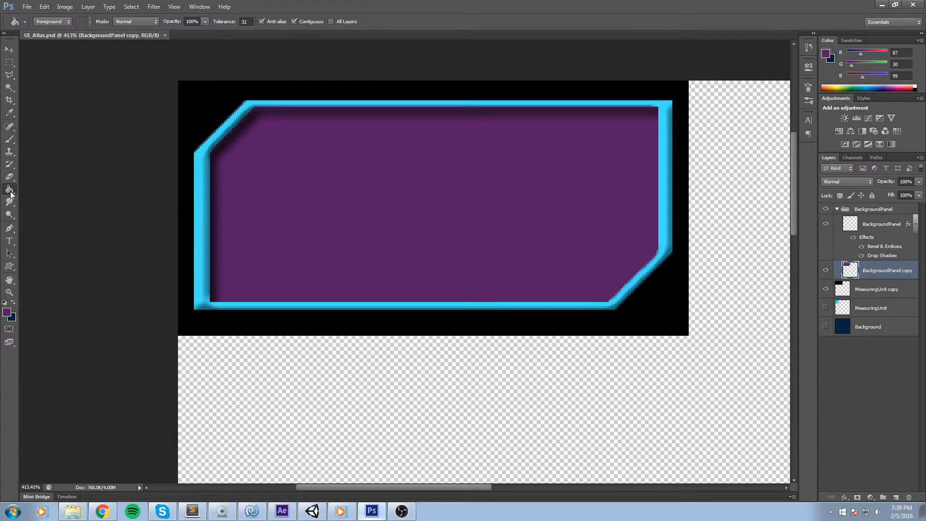
pyautogui.keyDown('alt'); pyautogui.click(203, 208); pyautogui.keyUp('alt')
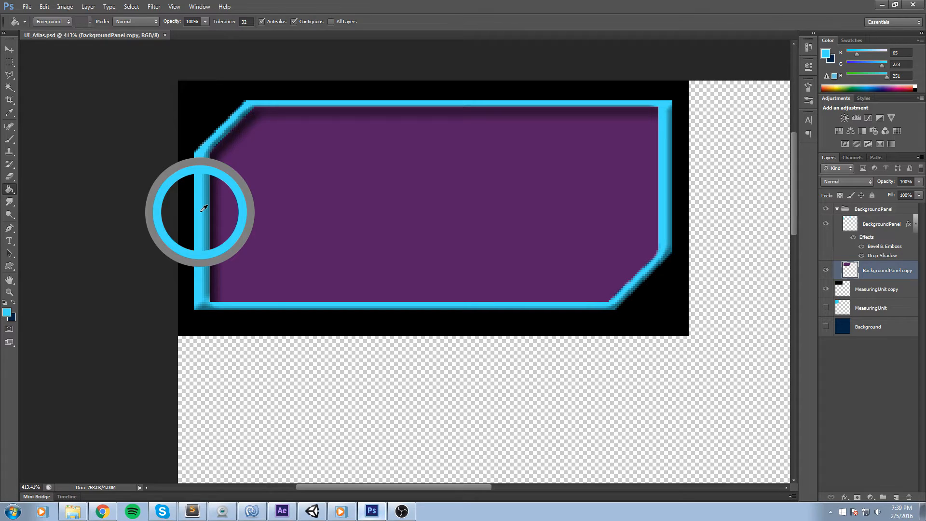
pyautogui.keyDown('alt'); pyautogui.click(203, 208); pyautogui.keyUp('alt')
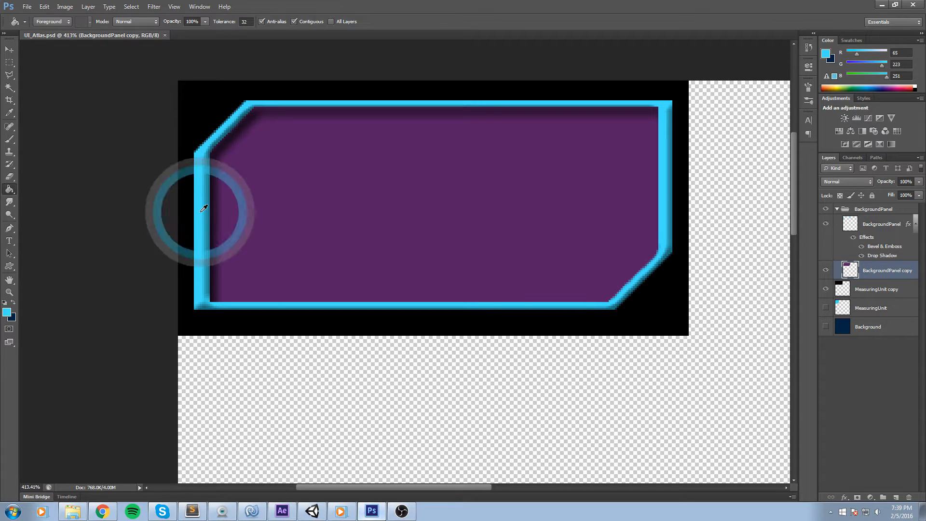
pyautogui.click(826, 53)
pyautogui.click(464, 251)
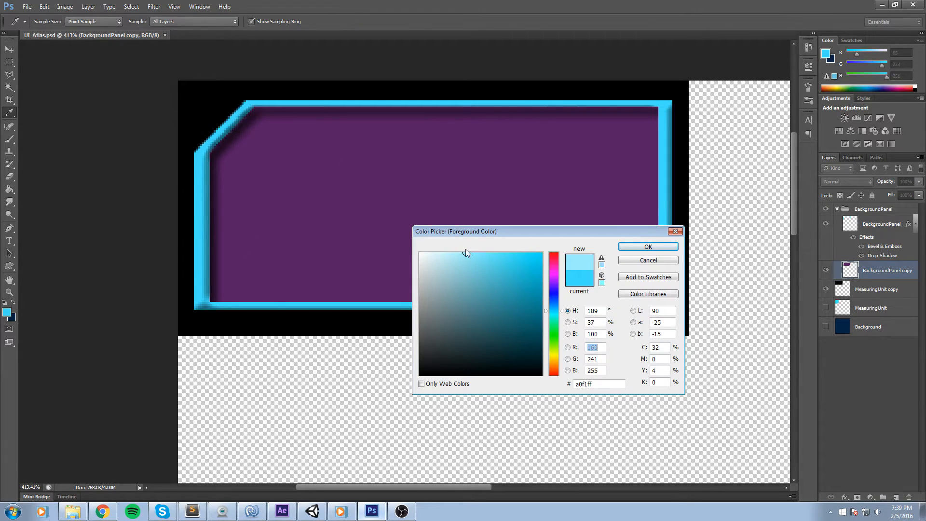
pyautogui.click(446, 252)
pyautogui.click(648, 247)
pyautogui.click(450, 190)
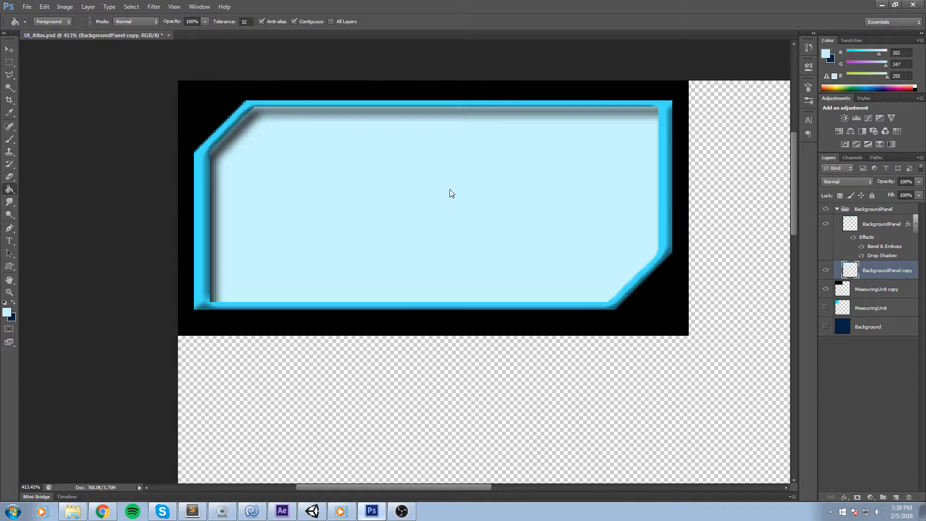
pyautogui.click(826, 53)
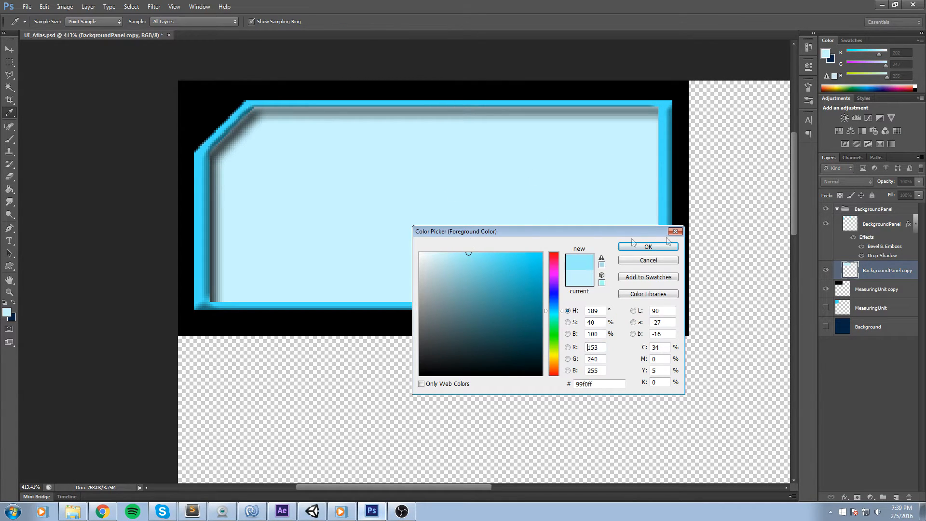
pyautogui.click(654, 245)
pyautogui.click(457, 215)
# Open the BackgroundPanel copy layer's style and enable Bevel & Emboss with Texture.
pyautogui.scroll(-5, 432, 229)
pyautogui.scroll(5, 398, 240)
pyautogui.scroll(-2, 419, 233)
pyautogui.scroll(-2, 238, 200)
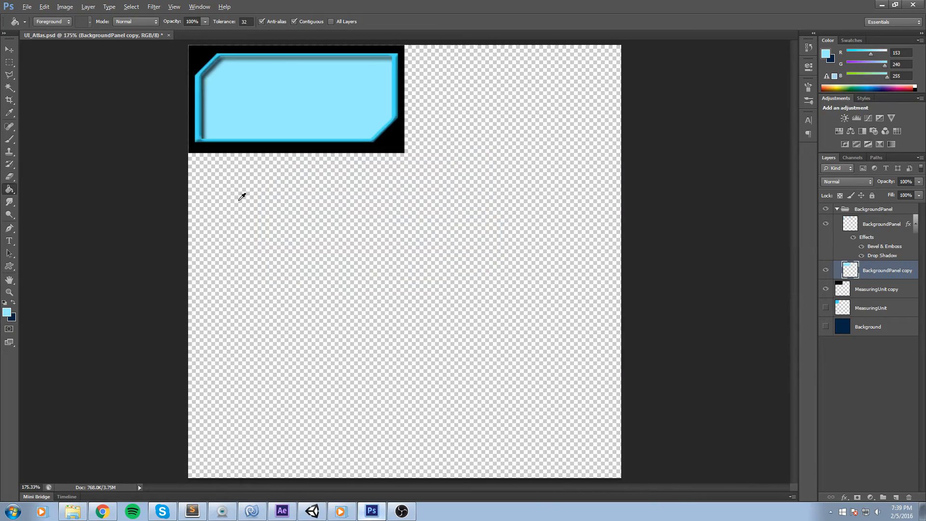
pyautogui.scroll(2, 418, 157)
pyautogui.scroll(2, 304, 141)
pyautogui.moveTo(290, 144); pyautogui.dragTo(440, 274)
pyautogui.scroll(1, 505, 225)
pyautogui.scroll(2, 551, 208)
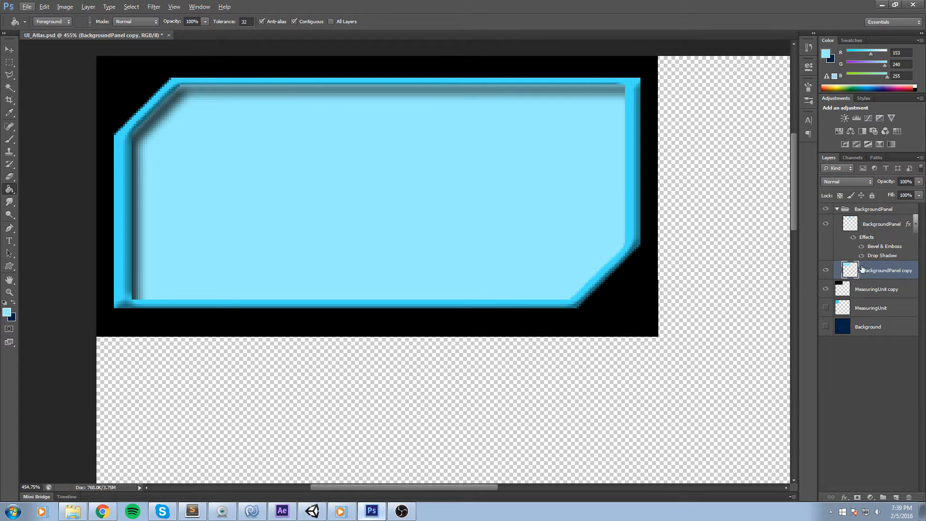
pyautogui.doubleClick(906, 267)
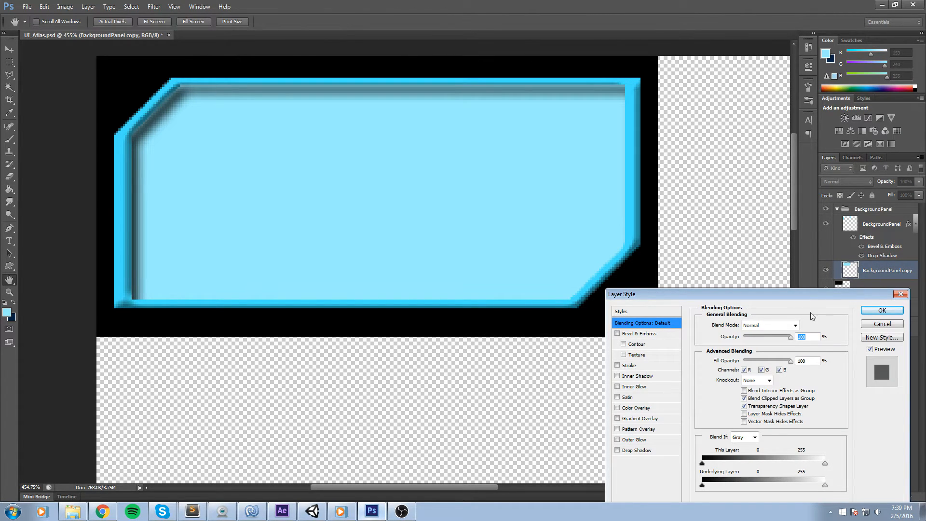
pyautogui.moveTo(802, 294); pyautogui.dragTo(715, 138)
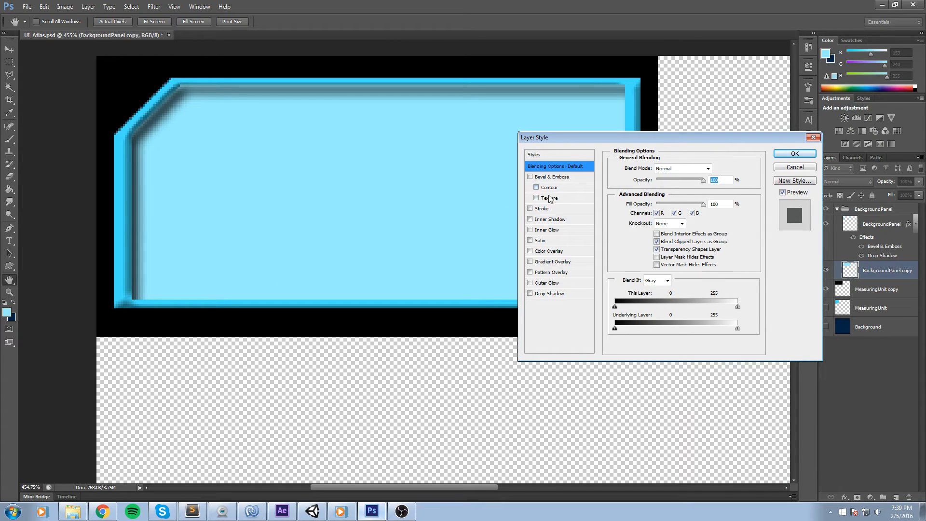
pyautogui.click(536, 198)
pyautogui.click(563, 199)
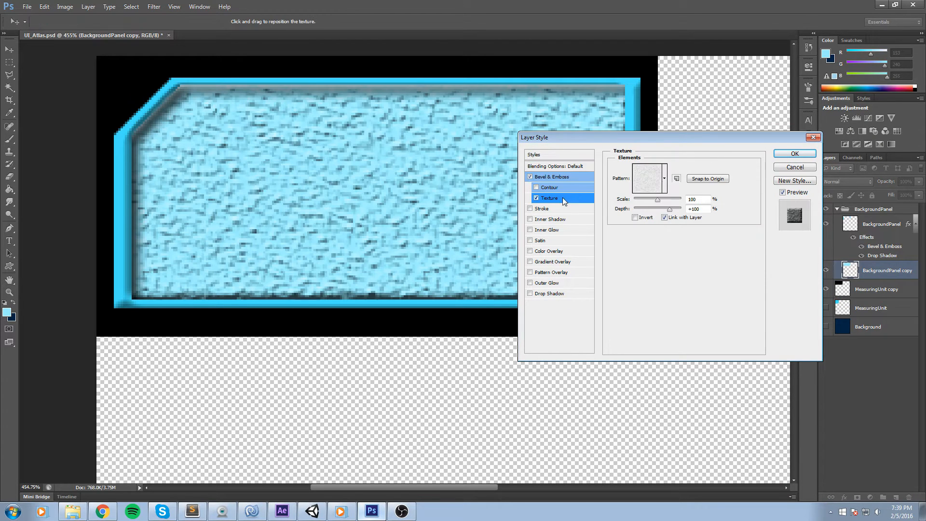
# Browse the texture patterns for the Bevel & Emboss texture and return to the original pattern.
pyautogui.click(644, 179)
pyautogui.click(619, 208)
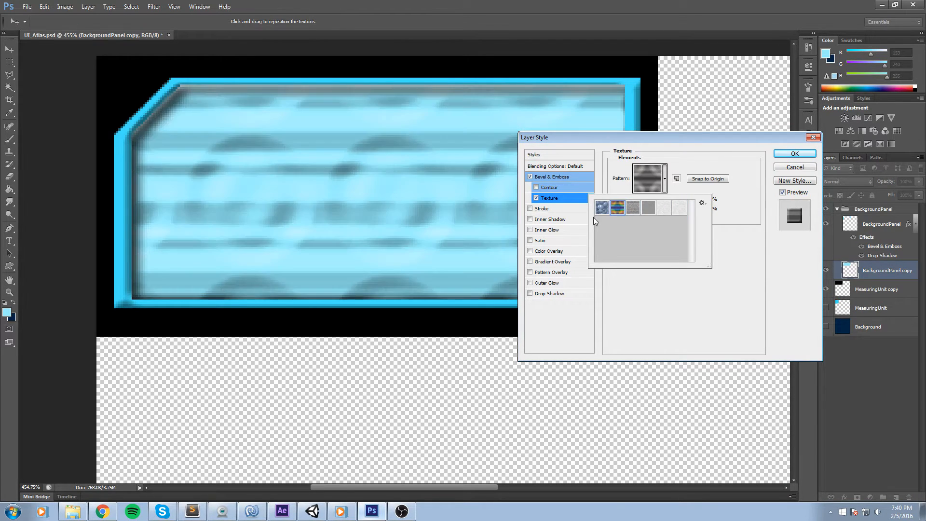
pyautogui.click(601, 214)
pyautogui.click(649, 208)
pyautogui.click(668, 210)
pyautogui.click(671, 178)
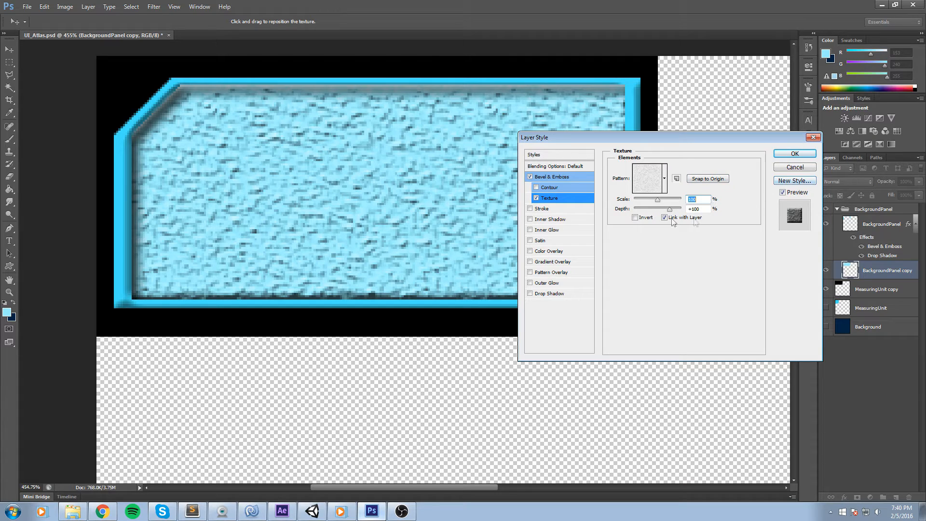
# Turn off Bevel & Emboss and enable Gradient Overlay on the BackgroundPanel copy layer.
pyautogui.click(550, 188)
pyautogui.click(537, 188)
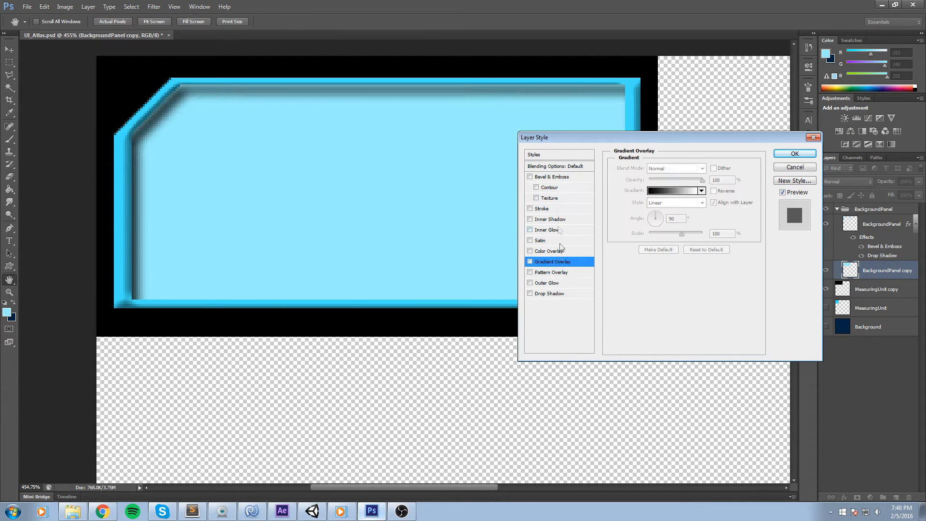
pyautogui.click(530, 261)
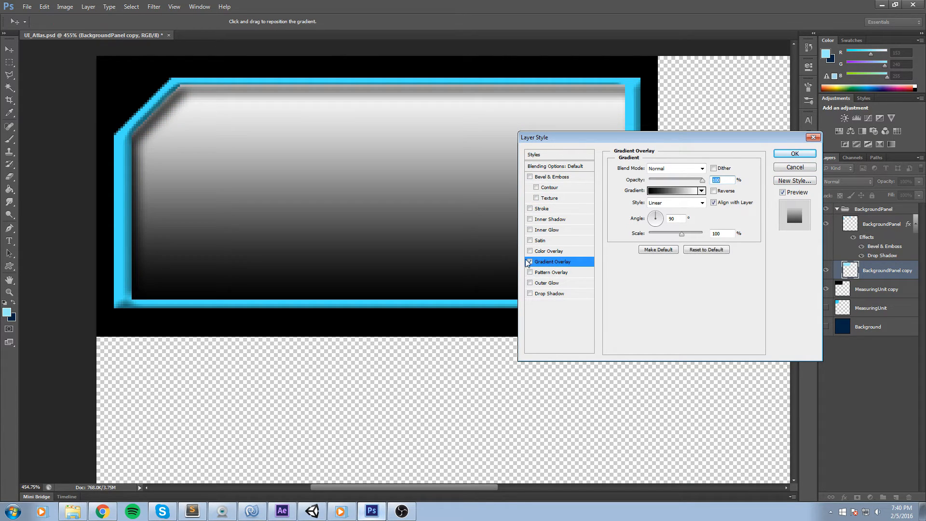
# Apply a dark-blue-to-light-cyan preset gradient to the overlay and confirm the layer style.
pyautogui.click(658, 191)
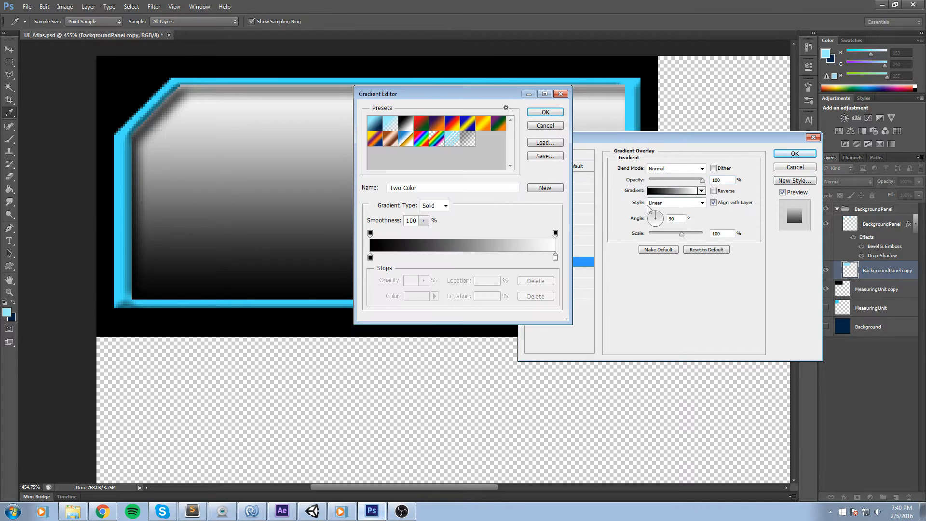
pyautogui.click(388, 127)
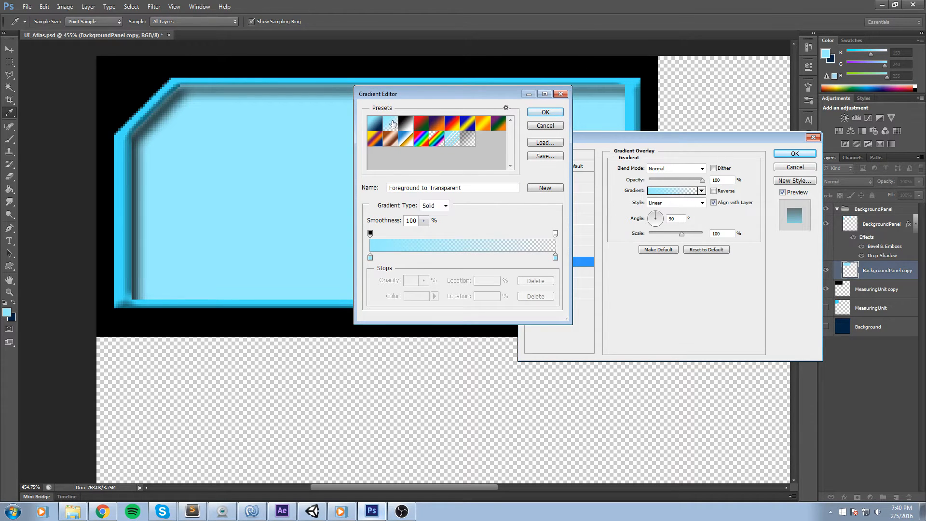
pyautogui.click(378, 128)
pyautogui.moveTo(454, 96); pyautogui.dragTo(636, 200)
pyautogui.click(728, 216)
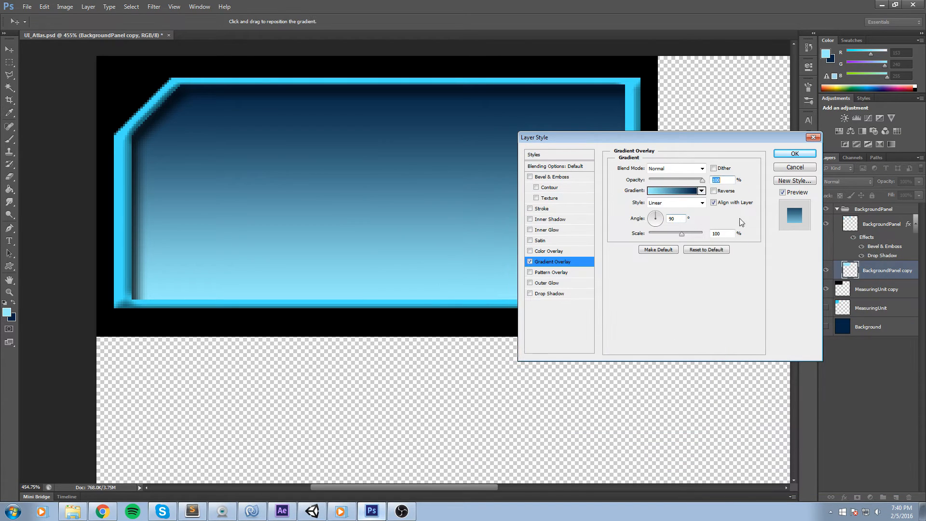
pyautogui.click(714, 191)
pyautogui.click(717, 193)
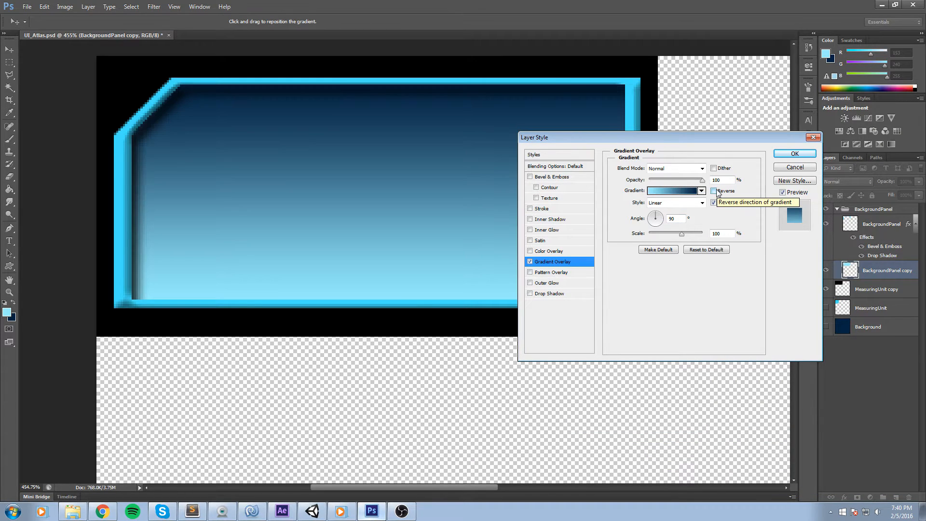
pyautogui.click(795, 154)
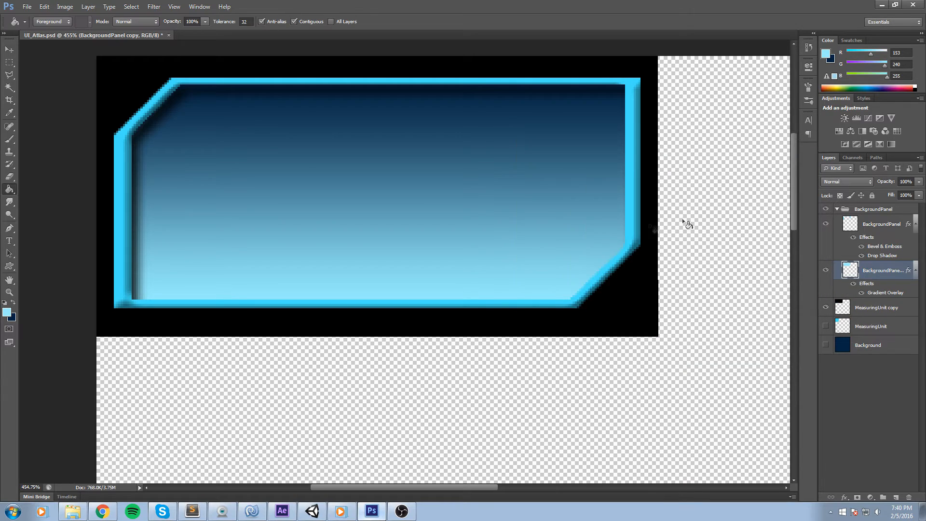
# Set the BackgroundPanel copy layer's opacity to 35%.
pyautogui.scroll(-4, 518, 242)
pyautogui.scroll(3, 538, 181)
pyautogui.click(919, 181)
pyautogui.write('50')
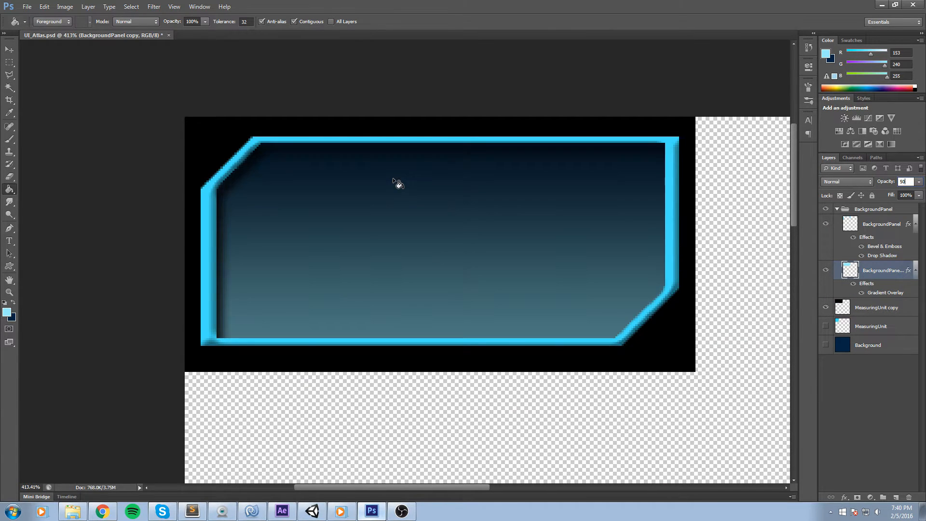
pyautogui.press('Return')
pyautogui.write('35')
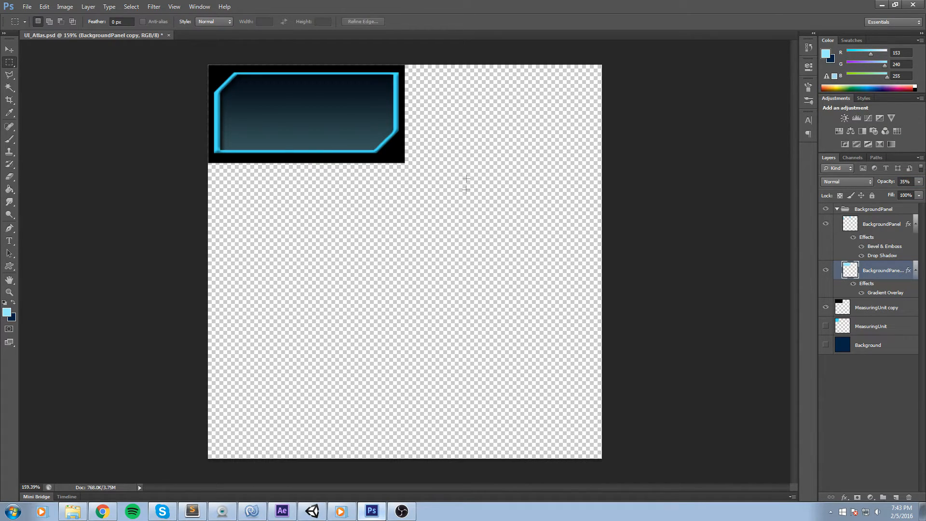
# Hide the MeasuringUnit copy layer to preview the panel over transparency.
pyautogui.moveTo(466, 199); pyautogui.dragTo(105, 46)
pyautogui.click(499, 153)
pyautogui.click(826, 308)
pyautogui.moveTo(379, 112); pyautogui.dragTo(207, 63)
pyautogui.click(306, 251)
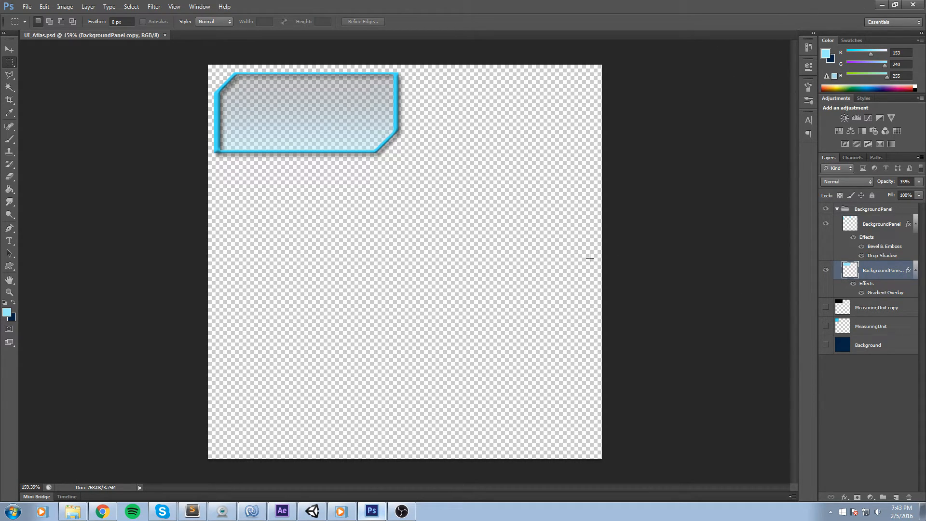
# Switch to Unity and examine the pause menu buttons in the Scene view, then return to Photoshop.
pyautogui.click(312, 512)
pyautogui.moveTo(384, 161); pyautogui.dragTo(377, 221)
pyautogui.scroll(3, 324, 247)
pyautogui.moveTo(316, 170); pyautogui.dragTo(298, 174)
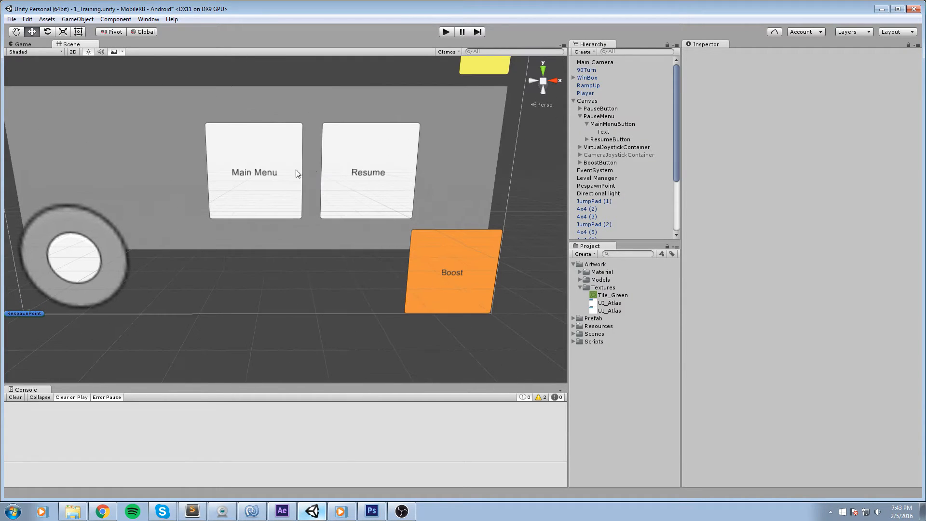
pyautogui.moveTo(293, 278); pyautogui.dragTo(314, 289)
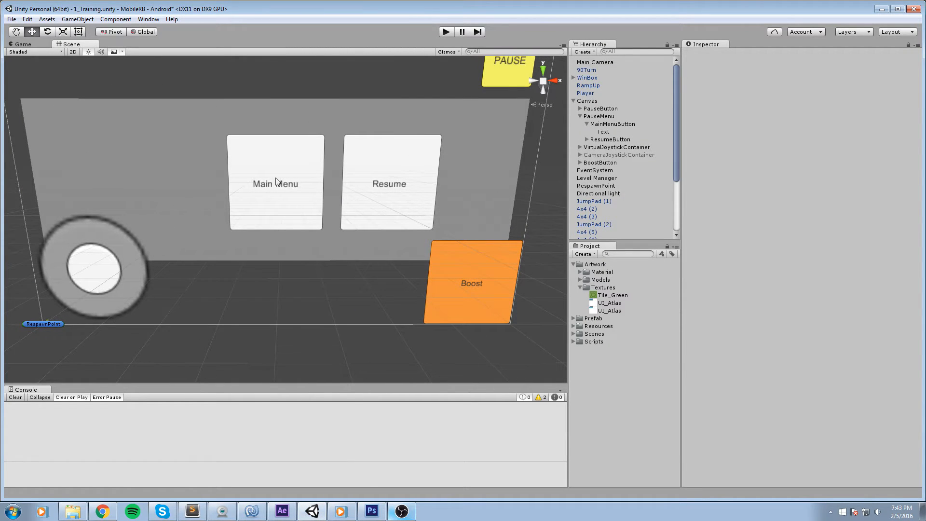
pyautogui.click(369, 508)
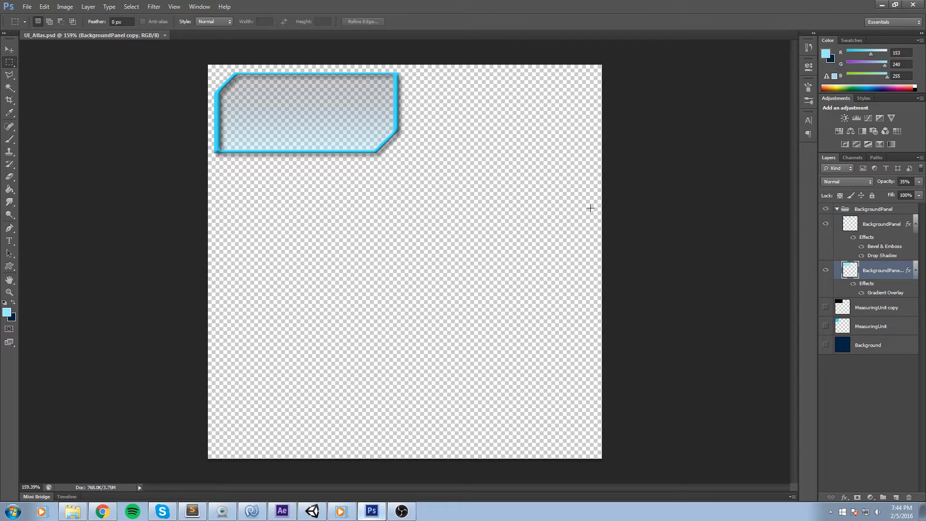
pyautogui.click(882, 5)
pyautogui.moveTo(416, 197); pyautogui.dragTo(386, 218)
pyautogui.moveTo(374, 182); pyautogui.dragTo(269, 173)
pyautogui.moveTo(331, 270); pyautogui.dragTo(405, 190)
pyautogui.scroll(-4, 410, 248)
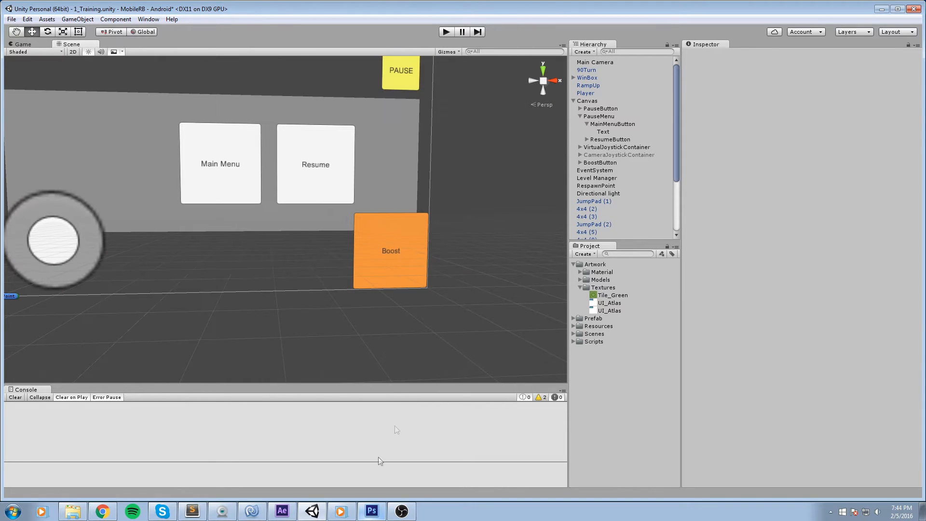
pyautogui.click(371, 511)
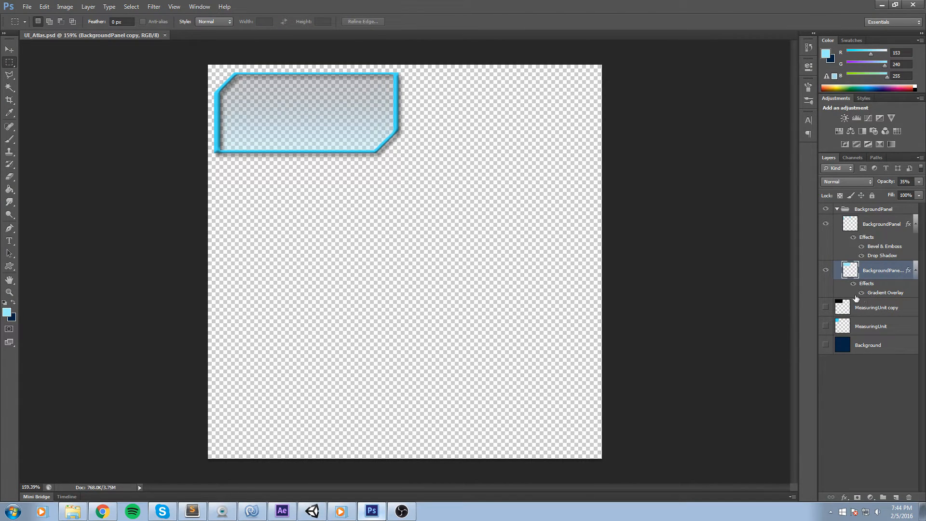
# Show the MeasuringUnit copy layer again and make the MeasuringUnit layer visible and selected.
pyautogui.click(826, 309)
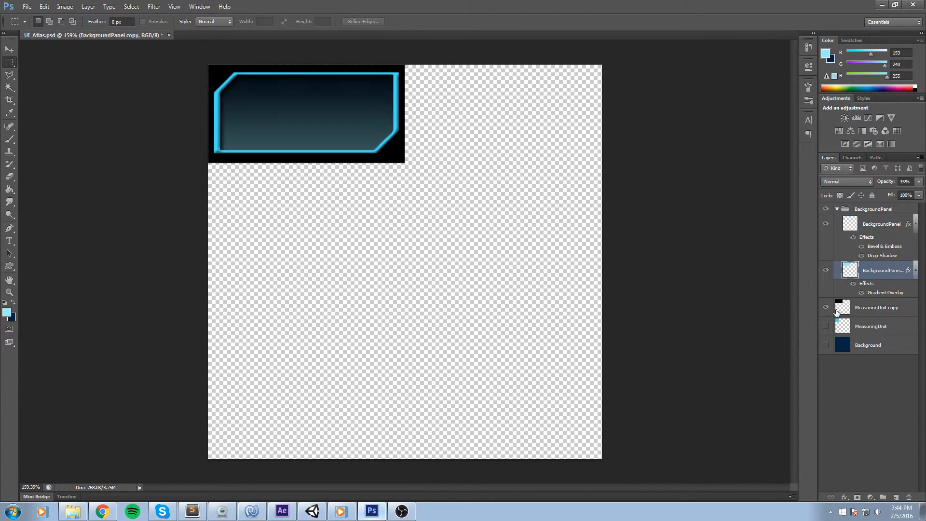
pyautogui.click(863, 310)
pyautogui.click(844, 329)
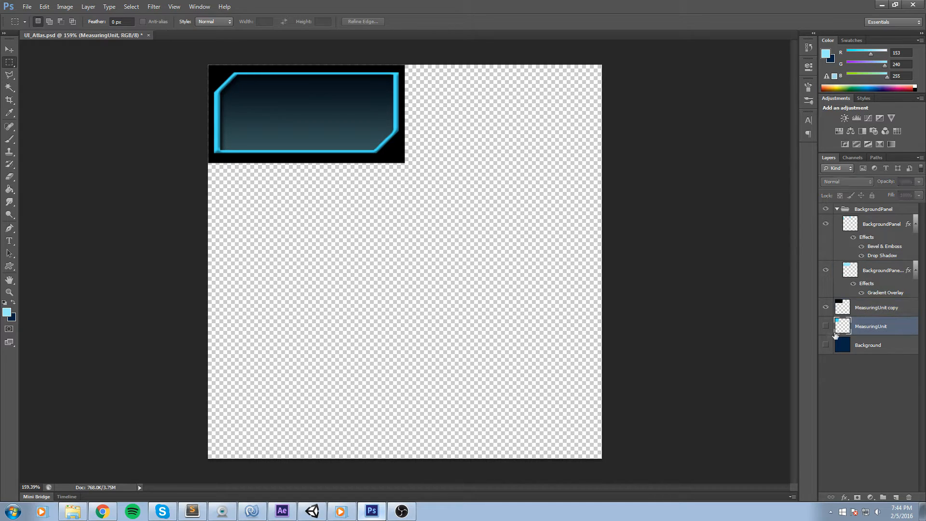
pyautogui.click(825, 328)
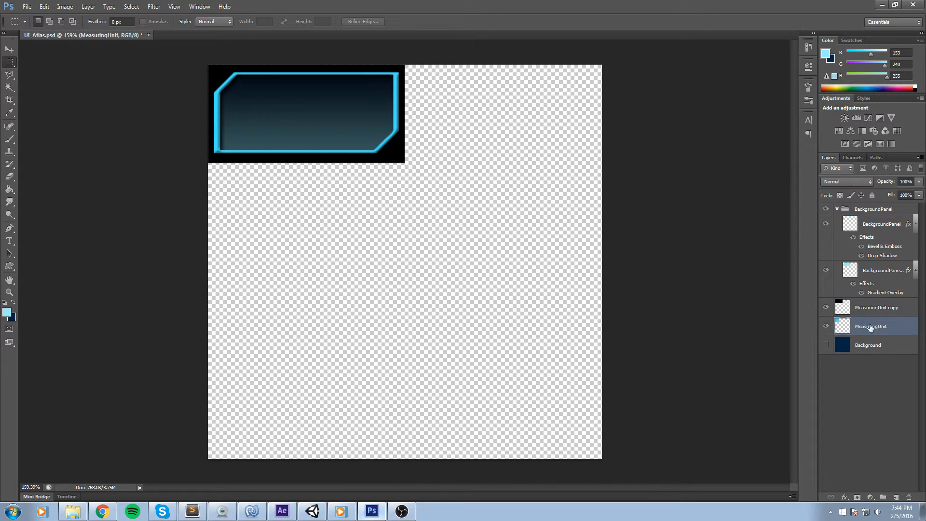
# Move the cyan MeasuringUnit square to sit beside the panel using Free Transform.
pyautogui.hotkey('ctrl', 't')
pyautogui.moveTo(284, 105); pyautogui.dragTo(481, 105)
pyautogui.click(485, 21)
pyautogui.scroll(4, 463, 106)
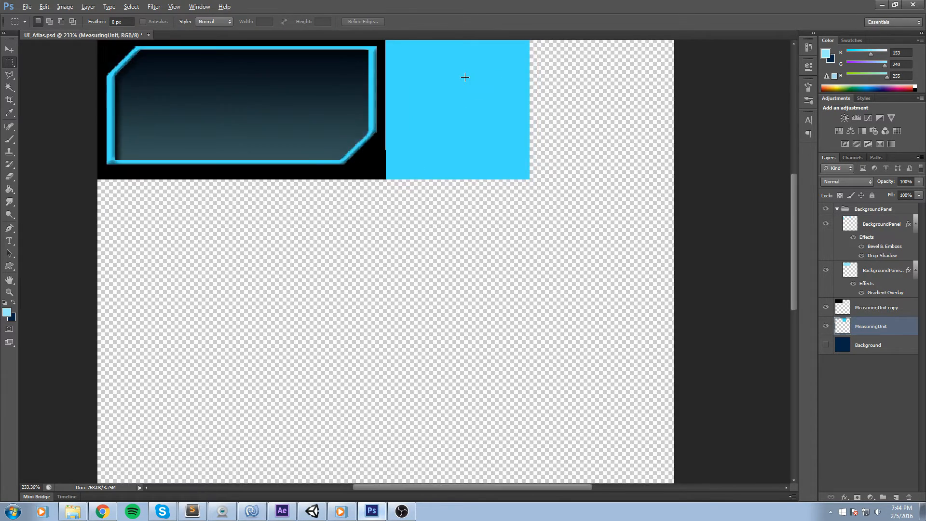
pyautogui.scroll(-3, 528, 150)
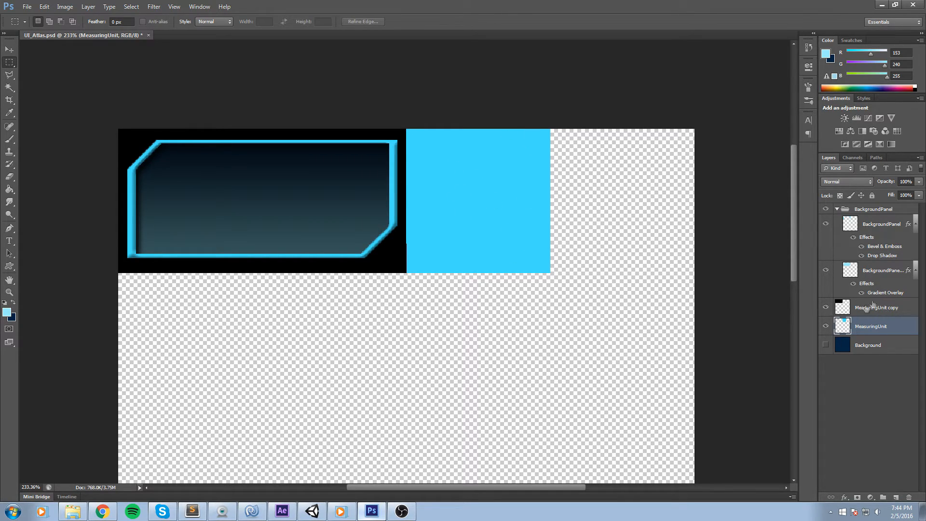
# Duplicate the MeasuringUnit layer, move the copy above MeasuringUnit copy, and collapse the BackgroundPanel group.
pyautogui.hotkey('ctrl', 'j')
pyautogui.moveTo(883, 336); pyautogui.dragTo(881, 303)
pyautogui.click(837, 209)
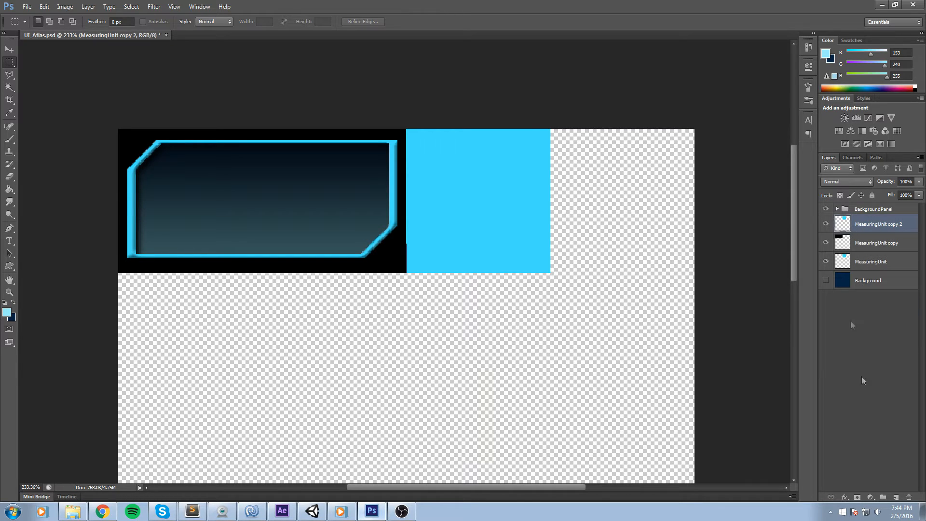
# Create a new group named PauseButton and move the duplicated square layer into it.
pyautogui.click(884, 498)
pyautogui.doubleClick(867, 220)
pyautogui.write('PauseButton')
pyautogui.press('Return')
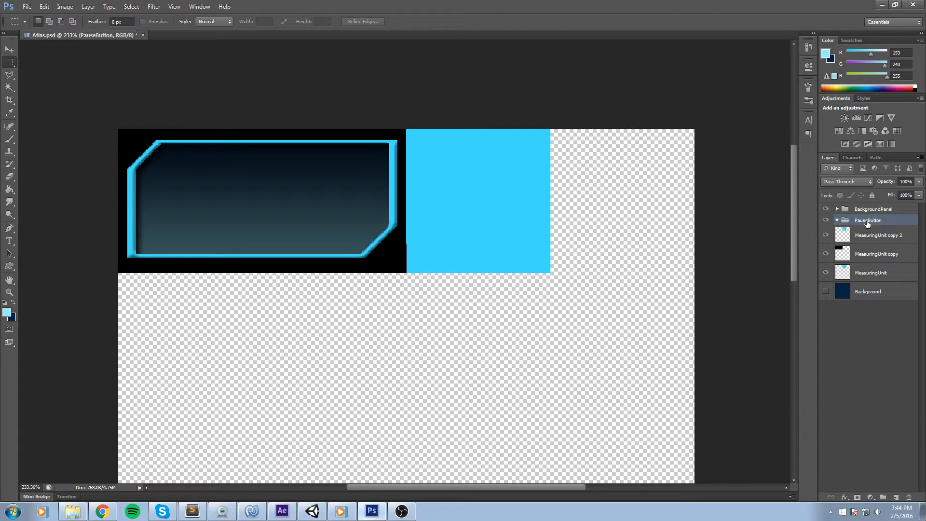
pyautogui.moveTo(869, 238); pyautogui.dragTo(863, 219)
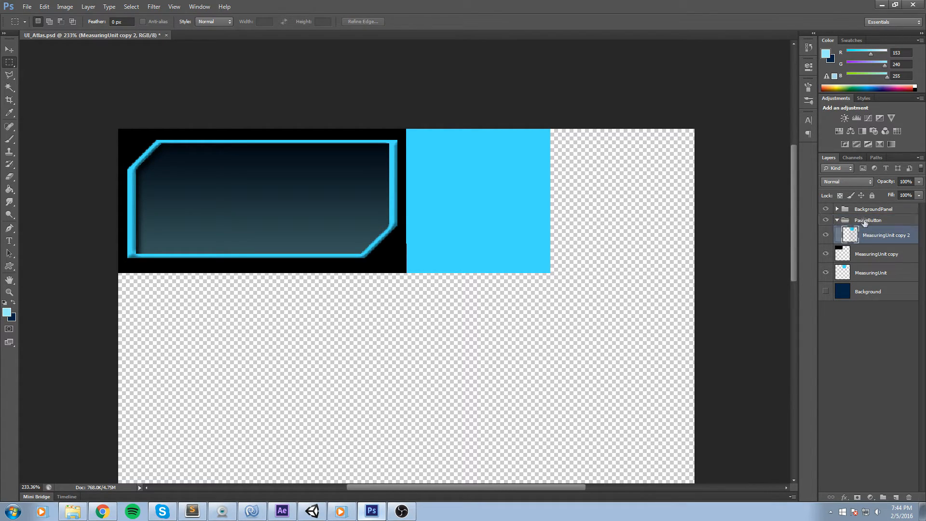
# Hide the MeasuringUnit copy layer and fill the duplicated square with black using the Paint Bucket.
pyautogui.click(827, 254)
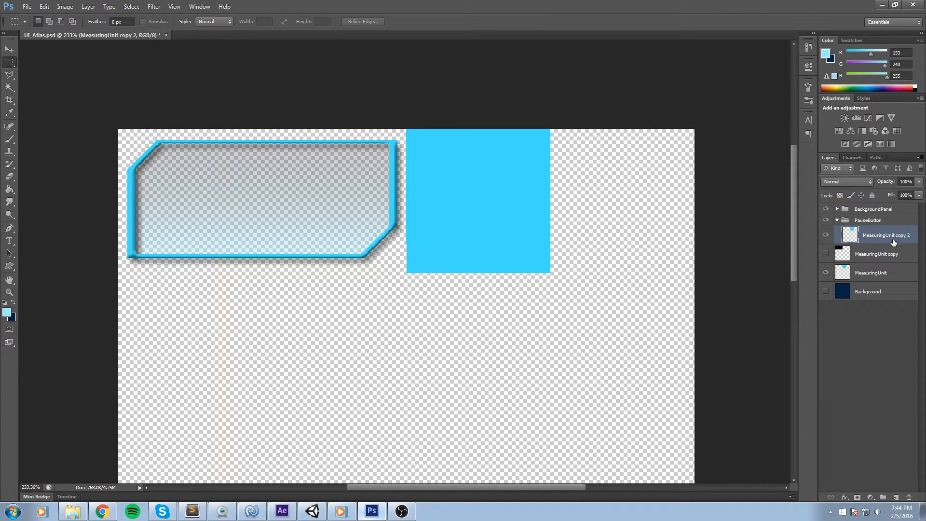
pyautogui.press('g')
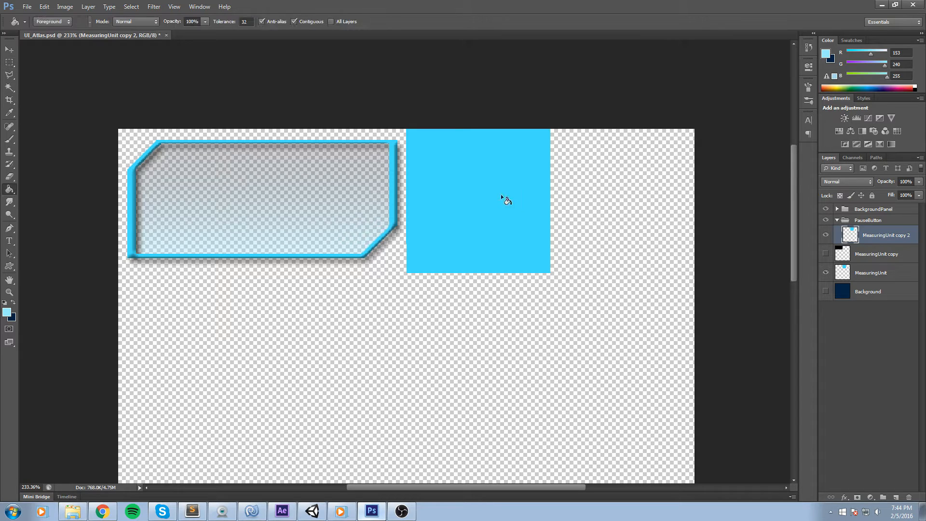
pyautogui.click(916, 89)
pyautogui.click(430, 229)
pyautogui.scroll(2, 586, 199)
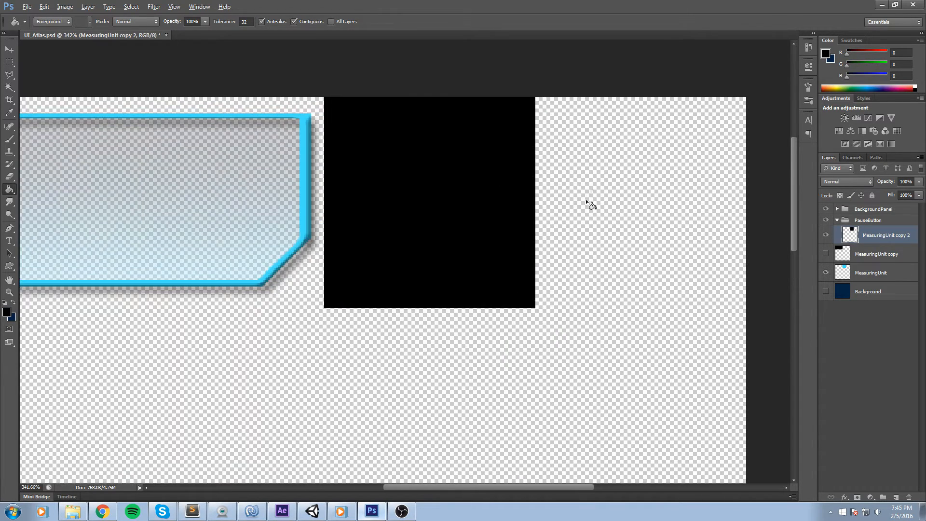
pyautogui.scroll(1, 478, 103)
# Rename the black square layer MeasuringUnit and add a new empty layer above it.
pyautogui.doubleClick(893, 236)
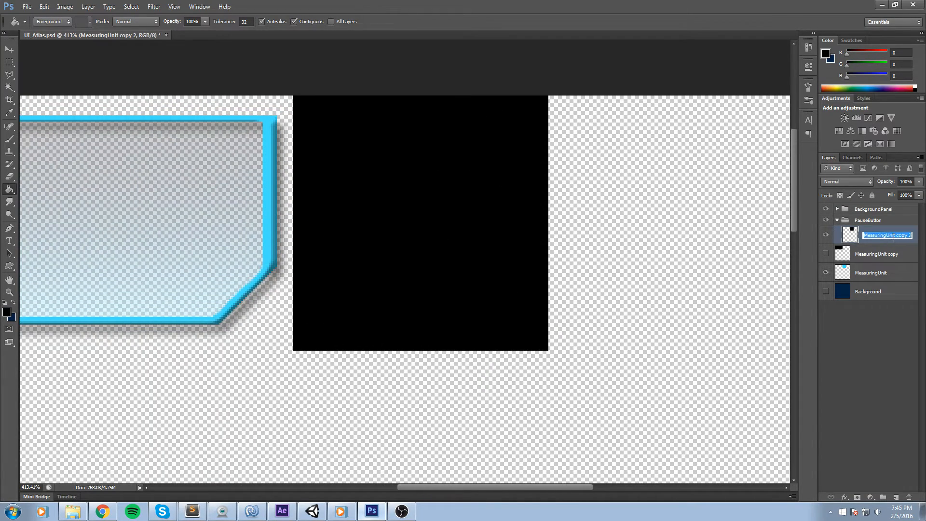
pyautogui.write('MeasuringUnit')
pyautogui.press('Return')
pyautogui.click(897, 500)
pyautogui.scroll(-1, 420, 222)
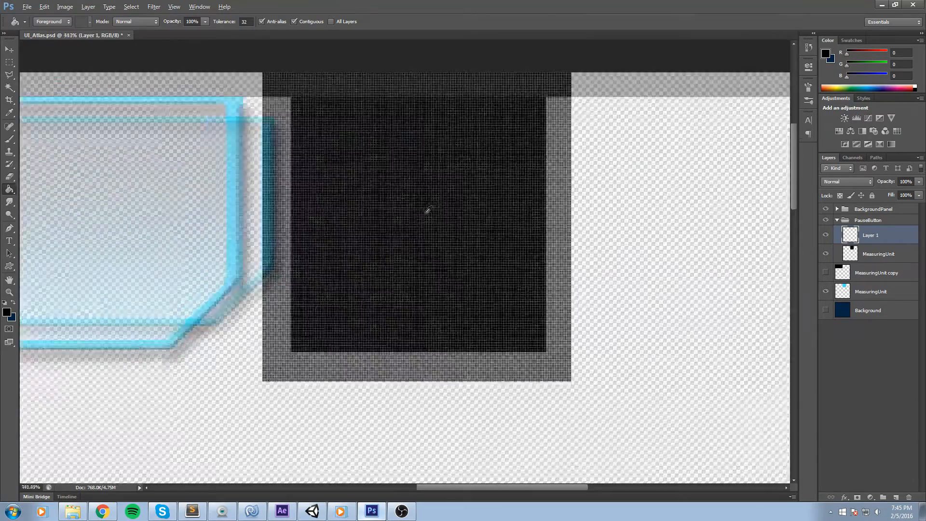
# Try drawing a rounded rectangle over the black square with the Rounded Rectangle Tool, then undo it.
pyautogui.click(9, 62)
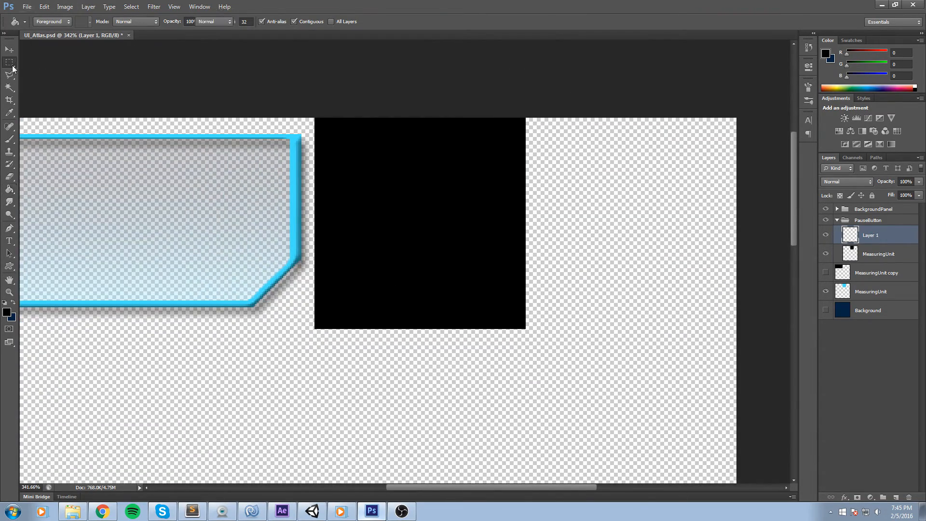
pyautogui.click(9, 266)
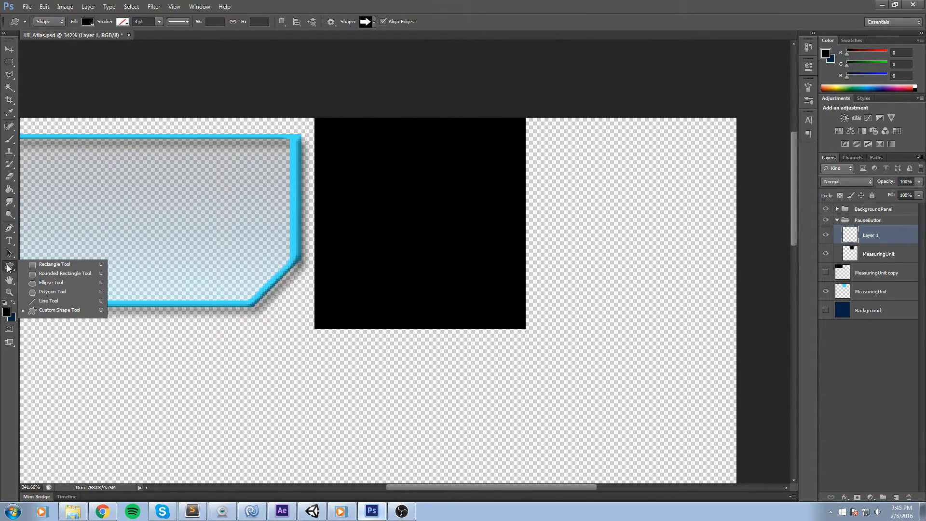
pyautogui.click(88, 274)
pyautogui.moveTo(421, 204); pyautogui.dragTo(458, 252)
pyautogui.hotkey('ctrl', 'z')
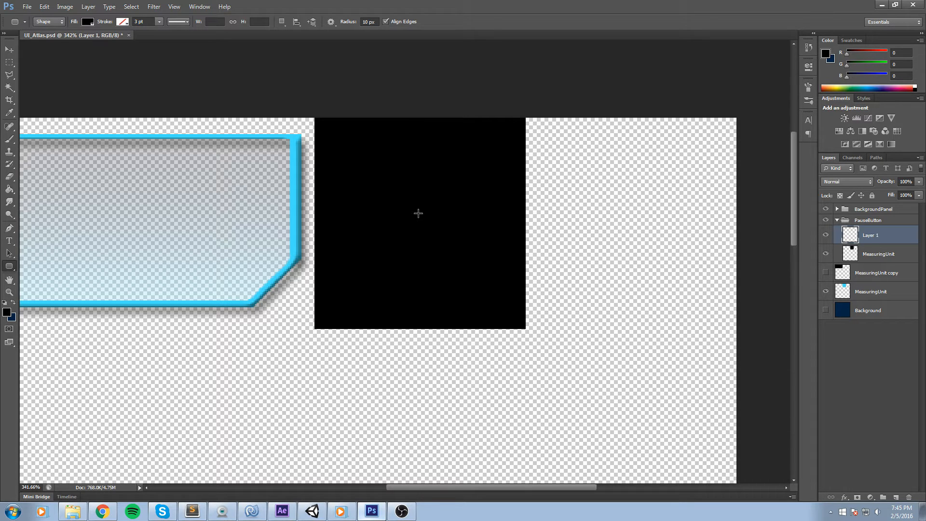
# Draw a 108 × 108 px rounded rectangle shape centered over the black square.
pyautogui.moveTo(418, 212); pyautogui.dragTo(505, 309)
pyautogui.press('shift')
pyautogui.press('alt')
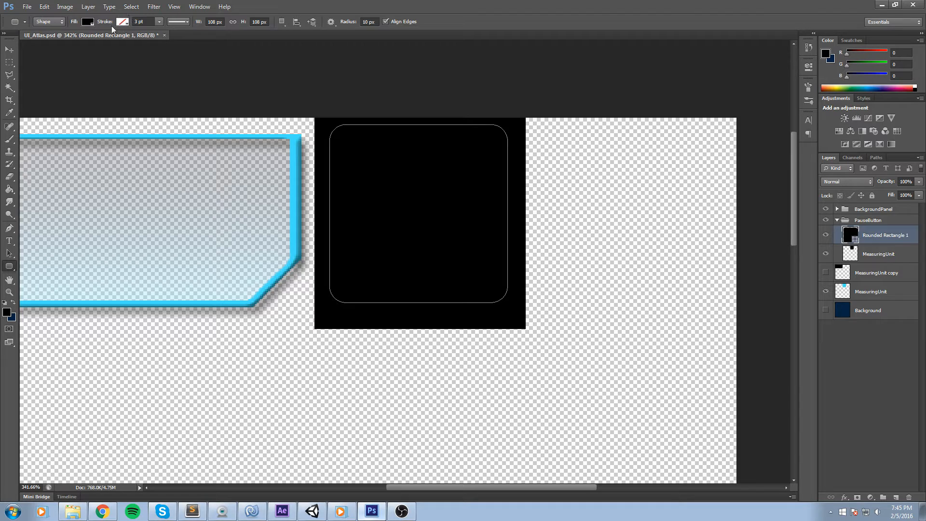
# Set the rounded rectangle's fill color to a medium blue swatch, trying a cyan swatch along the way.
pyautogui.click(87, 22)
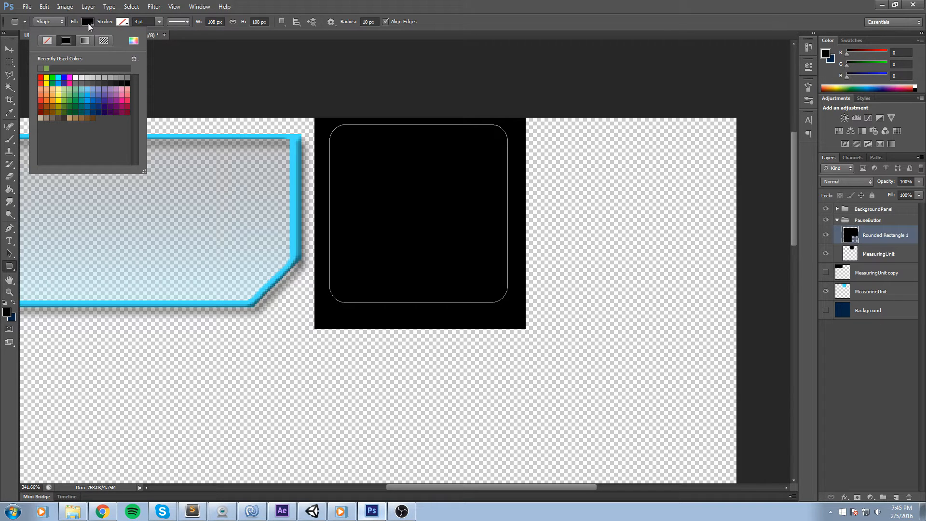
pyautogui.click(295, 177)
pyautogui.click(520, 144)
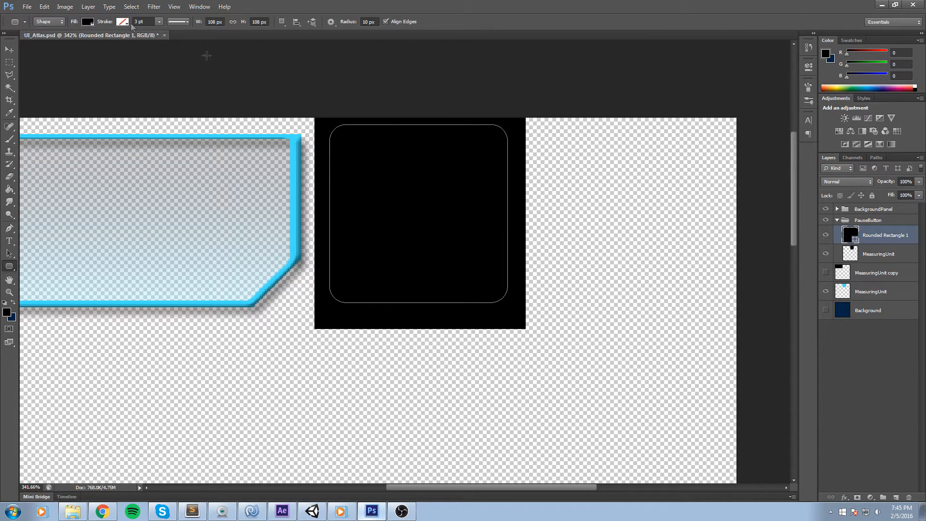
pyautogui.click(89, 23)
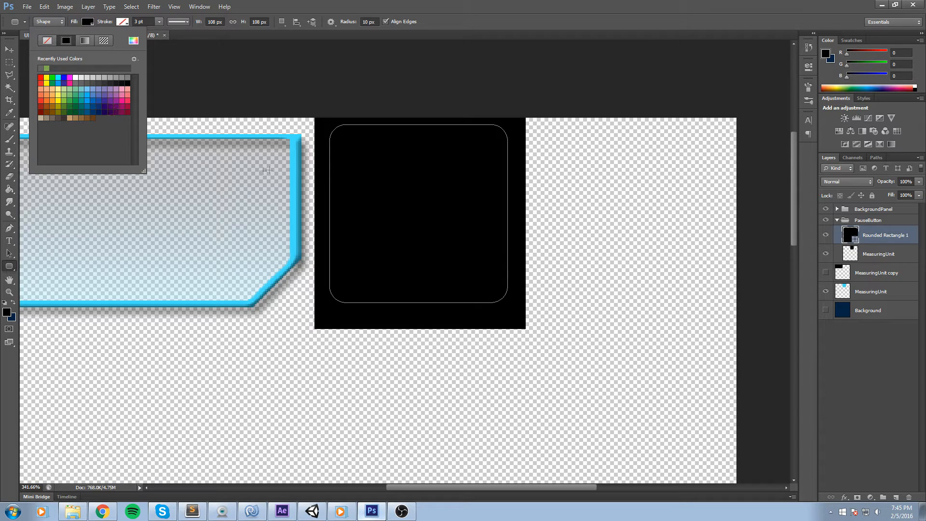
pyautogui.click(91, 96)
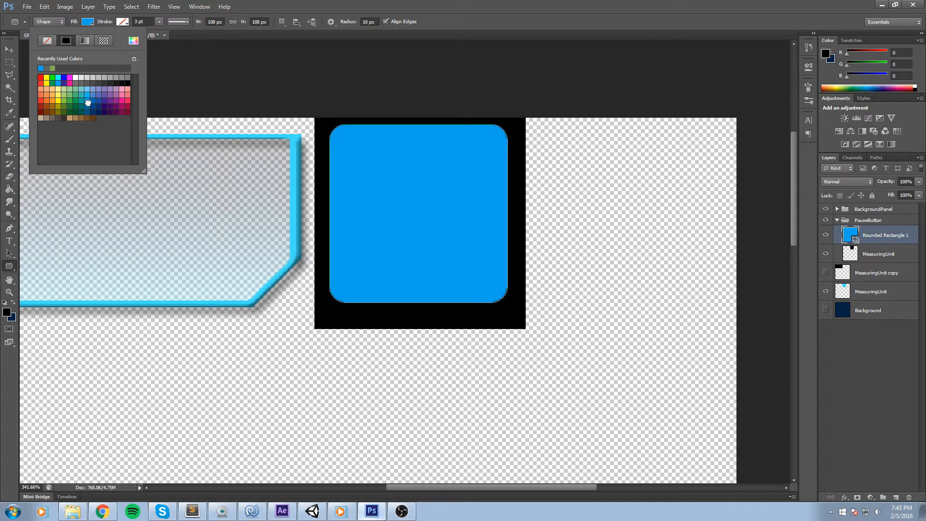
pyautogui.click(88, 94)
pyautogui.click(89, 22)
pyautogui.click(89, 23)
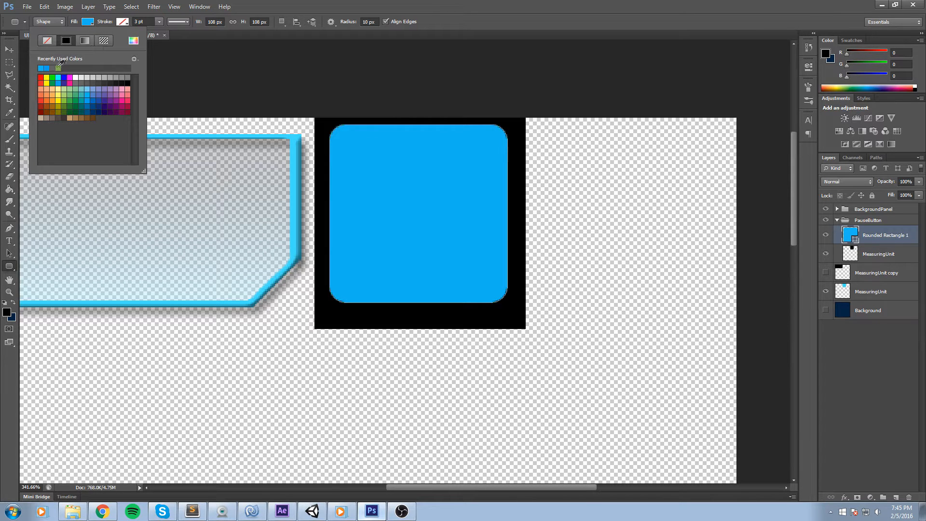
pyautogui.click(134, 59)
pyautogui.click(76, 85)
pyautogui.click(59, 77)
pyautogui.click(58, 81)
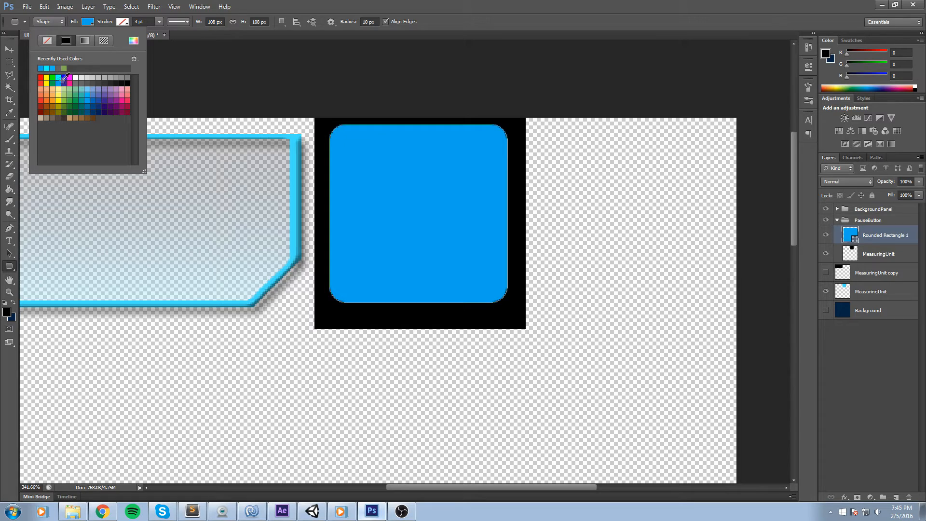
pyautogui.click(59, 77)
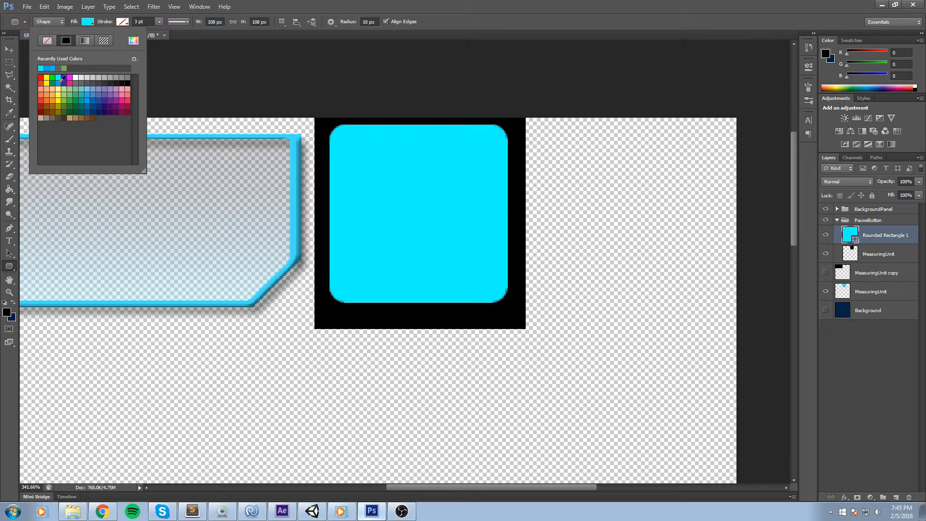
pyautogui.click(86, 100)
pyautogui.click(85, 100)
pyautogui.click(86, 98)
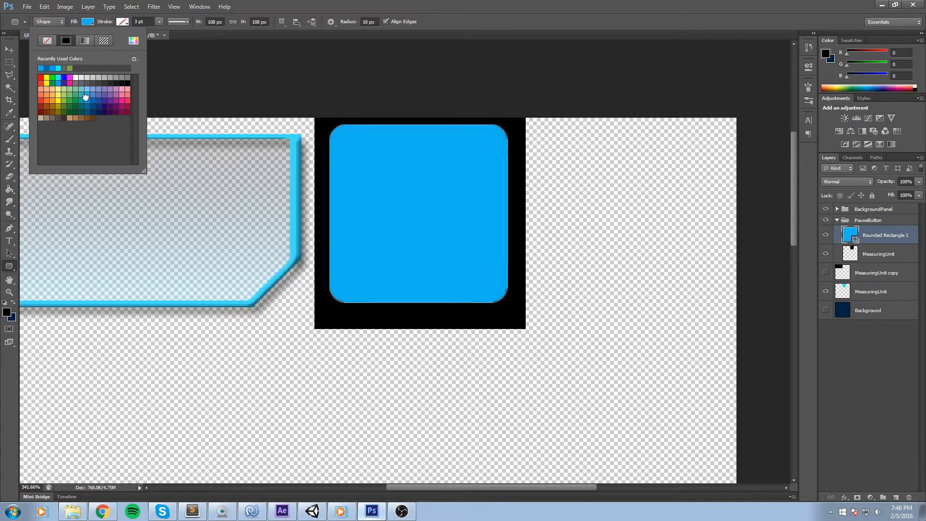
pyautogui.click(382, 4)
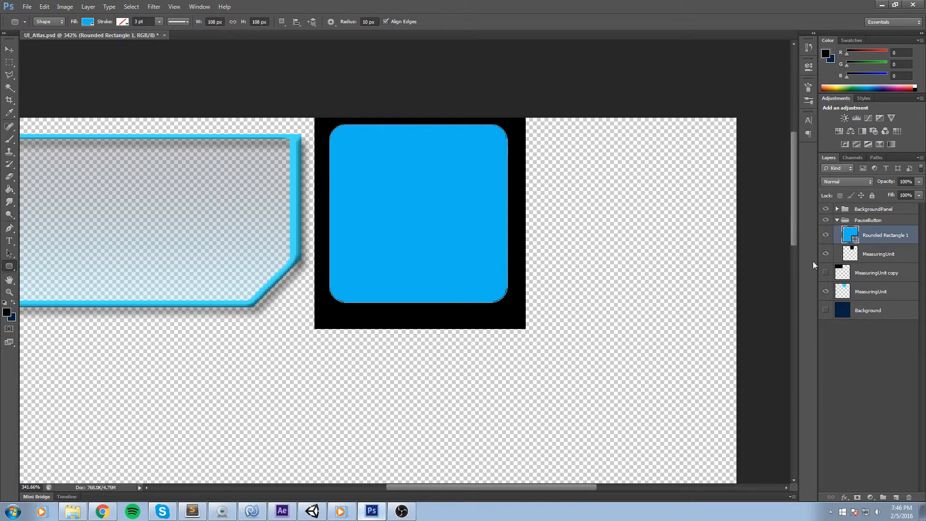
# Nudge the rounded rectangle 2 px right and 5 px down with Free Transform to center it in the black square.
pyautogui.hotkey('ctrl', 't')
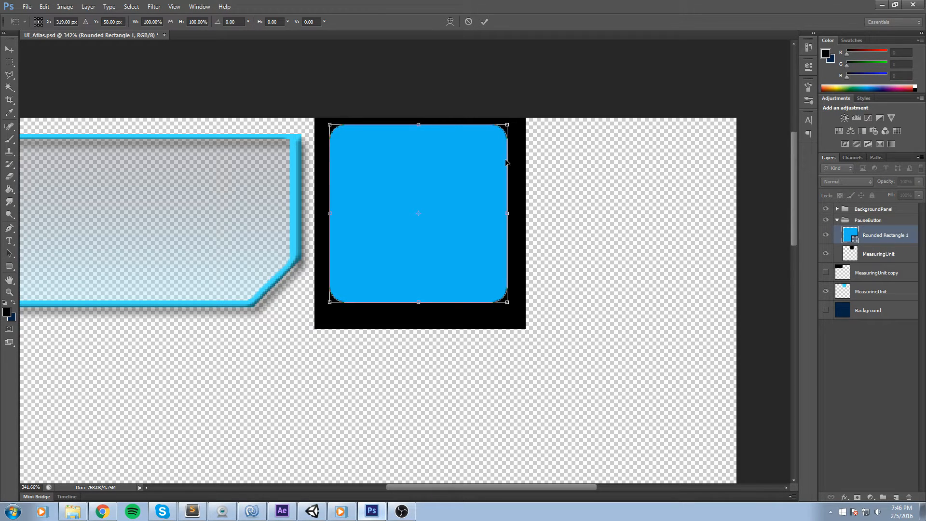
pyautogui.press('Down')
pyautogui.press('Down')
pyautogui.press('Right')
pyautogui.press('Right')
pyautogui.press('Down')
pyautogui.press('Down')
pyautogui.press('Down')
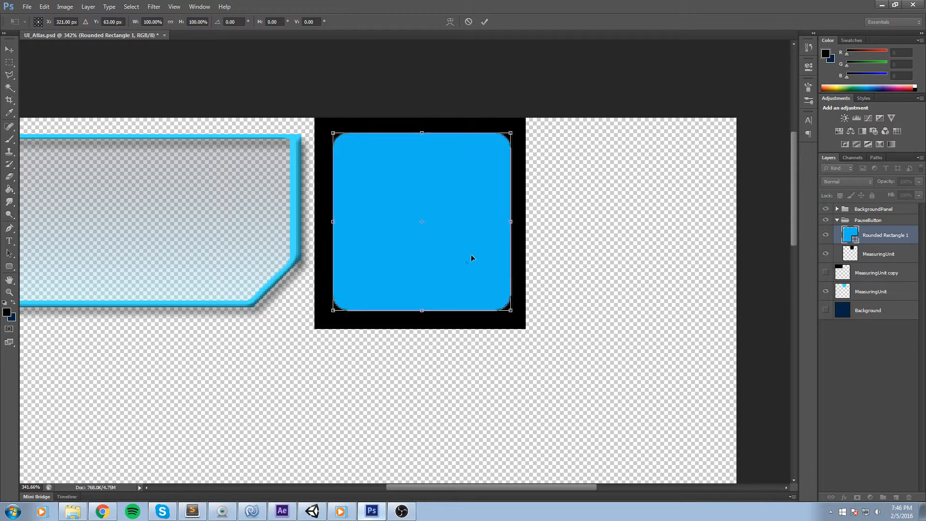
pyautogui.click(485, 22)
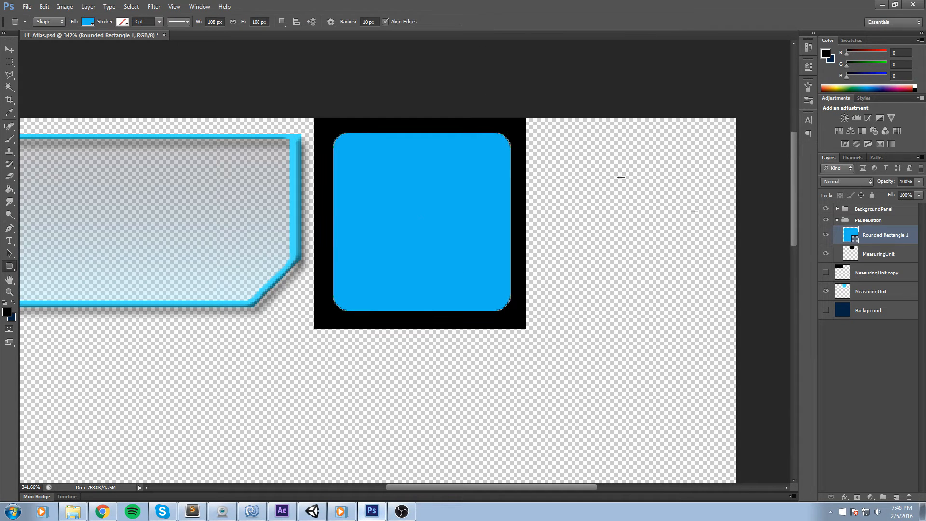
# Rasterize the Rounded Rectangle 1 layer and save the document.
pyautogui.scroll(-1, 470, 185)
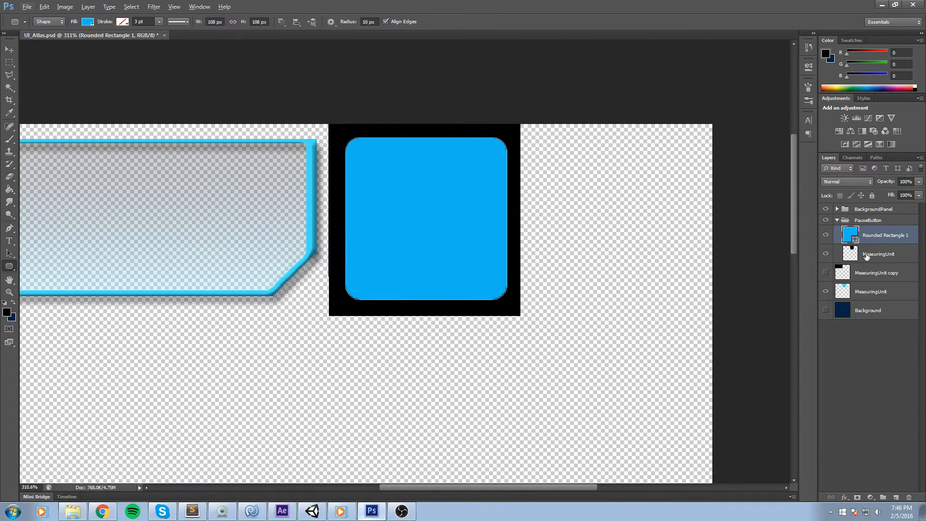
pyautogui.rightClick(901, 234)
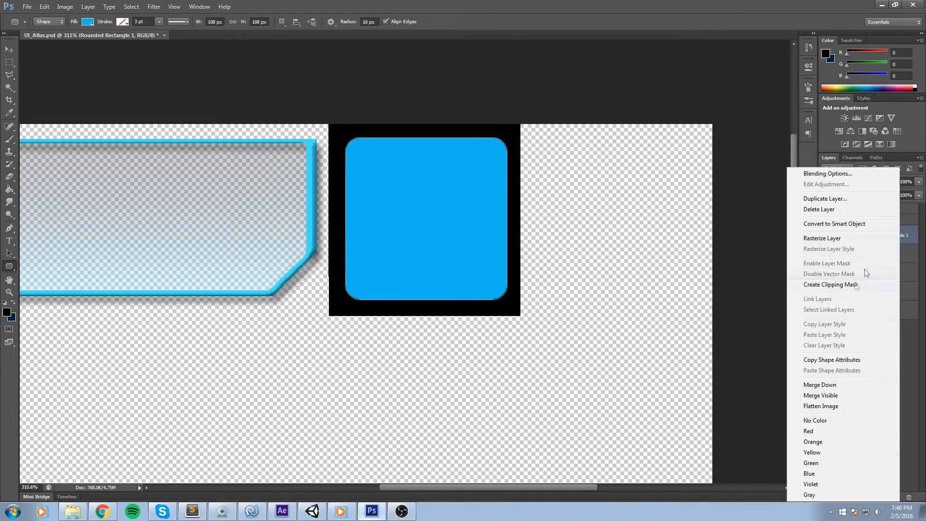
pyautogui.click(828, 238)
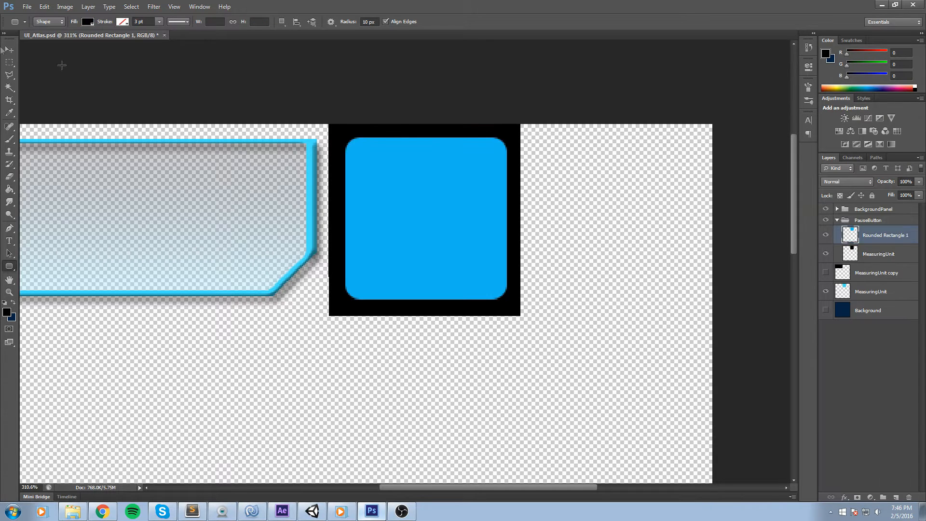
pyautogui.click(9, 63)
pyautogui.hotkey('ctrl', 's')
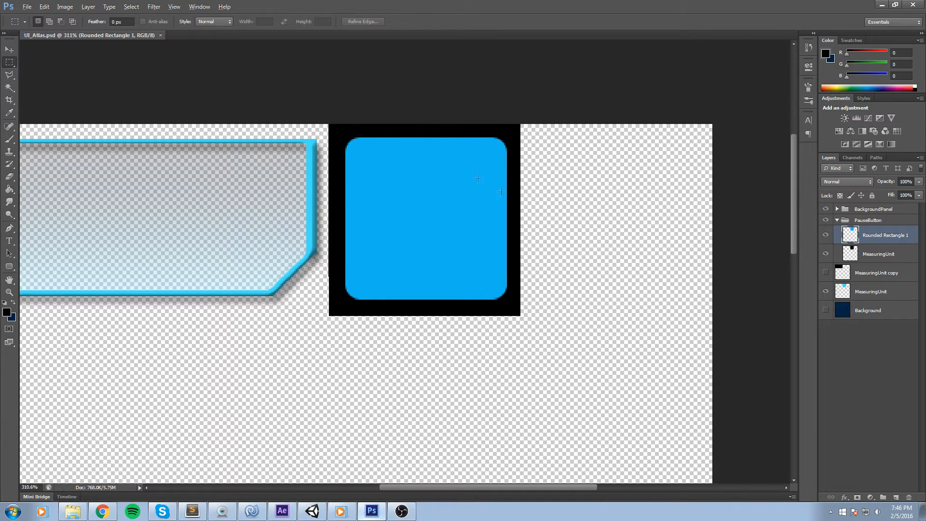
# Add a new empty layer above the rounded rectangle and set the foreground color to white.
pyautogui.scroll(2, 478, 178)
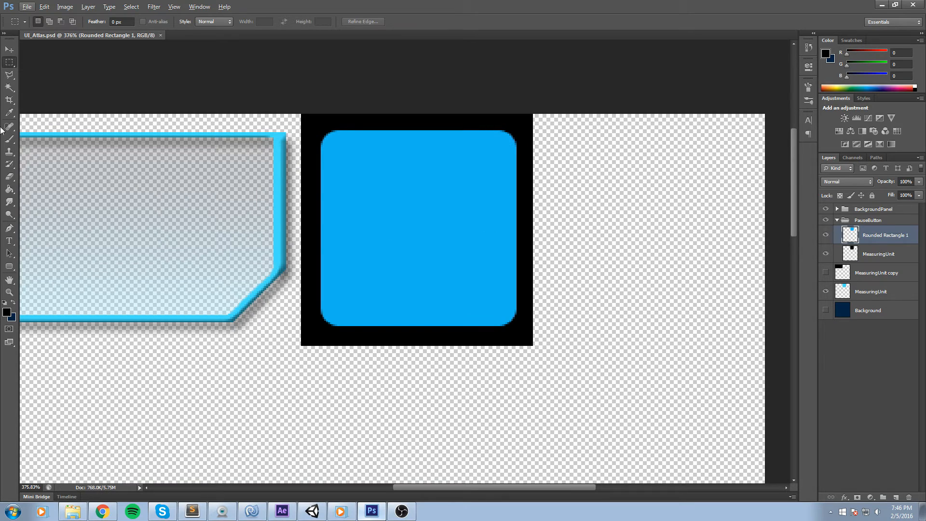
pyautogui.click(894, 498)
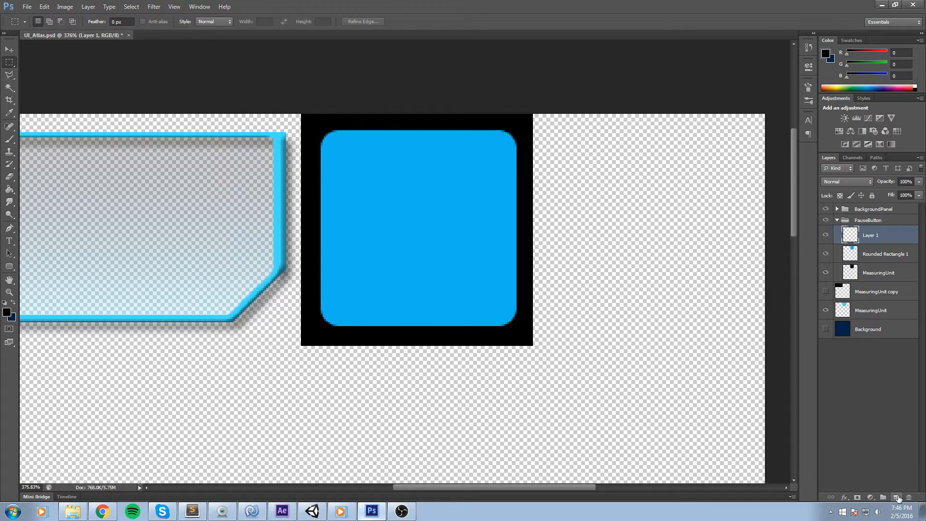
pyautogui.click(825, 53)
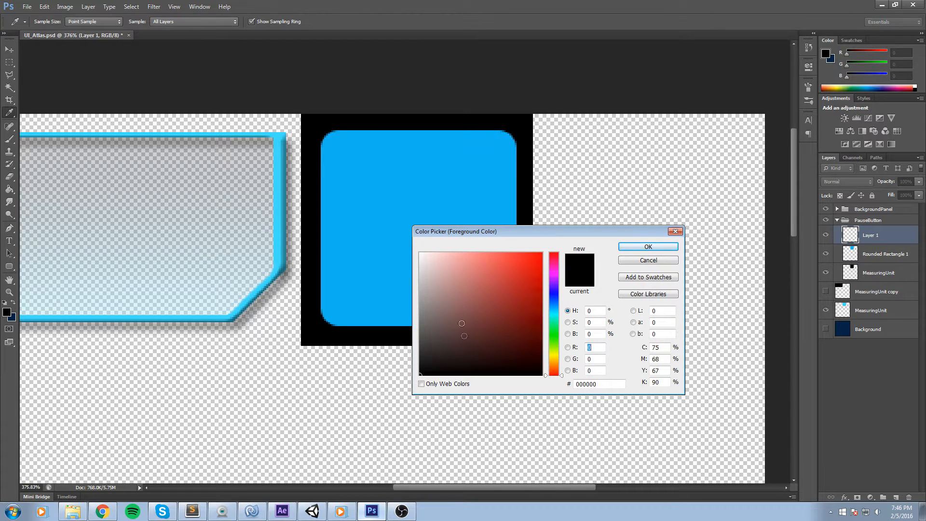
pyautogui.moveTo(465, 333); pyautogui.dragTo(420, 252)
pyautogui.click(636, 247)
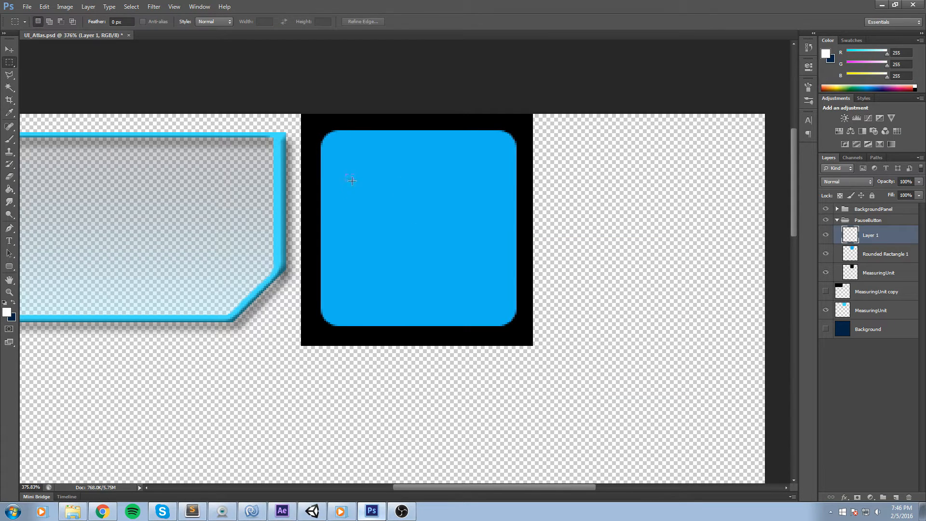
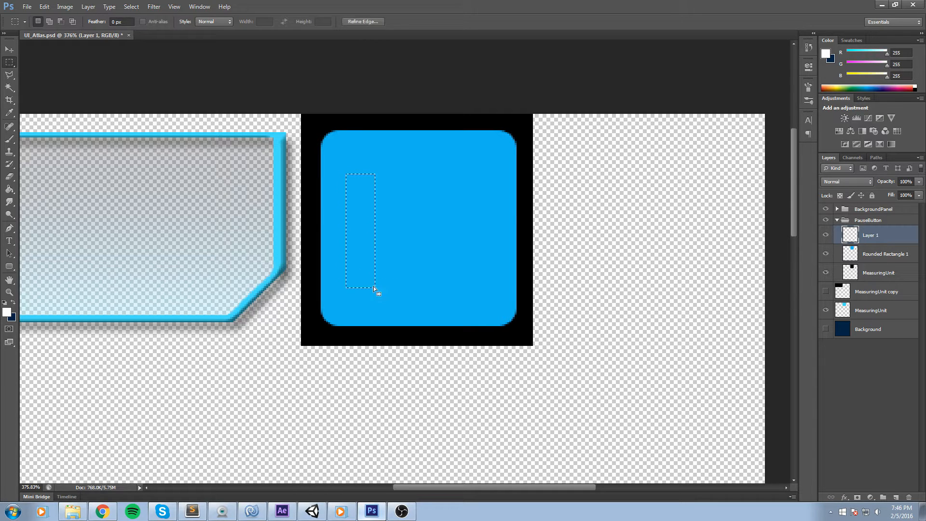
# Fill a tall rectangular selection on the left half of the blue button with white, then deselect.
pyautogui.moveTo(374, 288); pyautogui.dragTo(346, 174)
pyautogui.press('g')
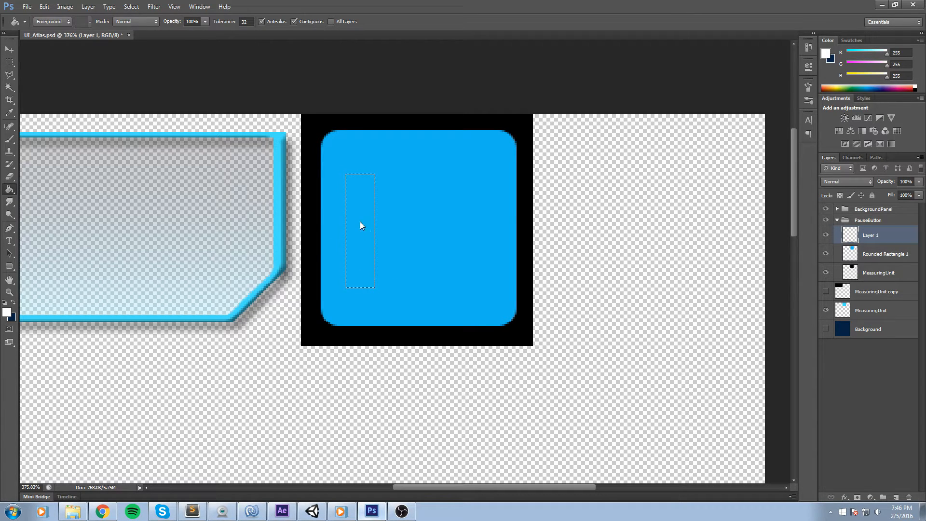
pyautogui.click(360, 221)
pyautogui.click(9, 62)
pyautogui.hotkey('ctrl', 'd')
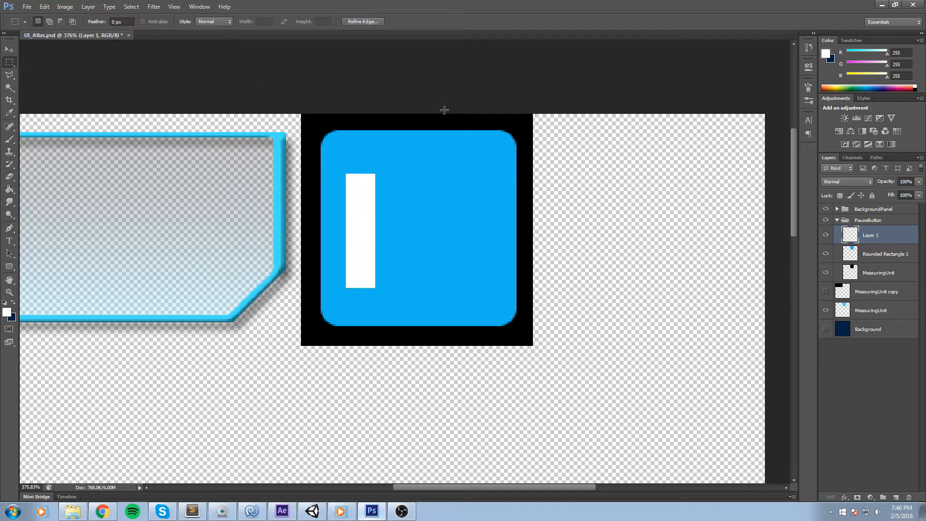
# Scale the white bar to about 131% width and 105% height and nudge it right with Free Transform.
pyautogui.hotkey('ctrl', 't')
pyautogui.moveTo(367, 213); pyautogui.dragTo(382, 209)
pyautogui.moveTo(392, 285); pyautogui.dragTo(404, 292)
pyautogui.moveTo(394, 207)
pyautogui.mouseDown()
pyautogui.moveTo(402, 211)
pyautogui.moveTo(392, 207)
pyautogui.mouseUp()
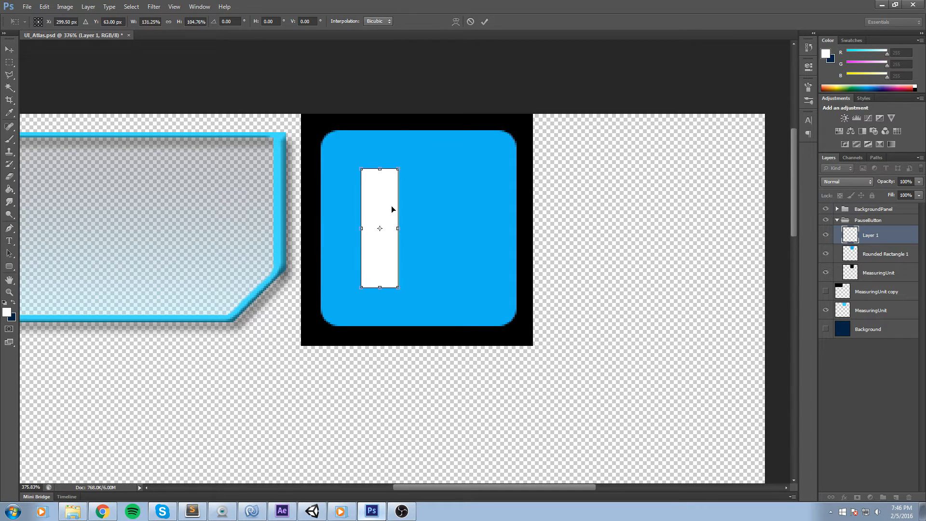
pyautogui.press('Right')
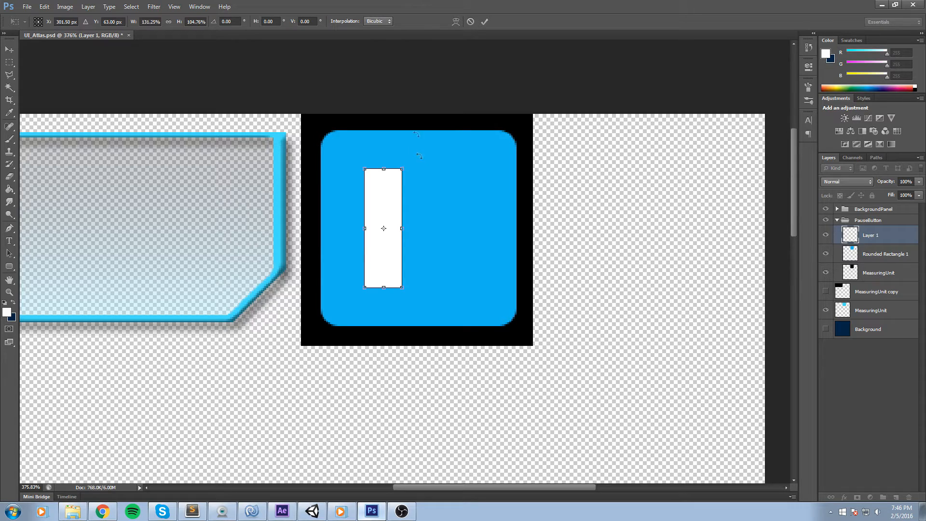
pyautogui.click(486, 18)
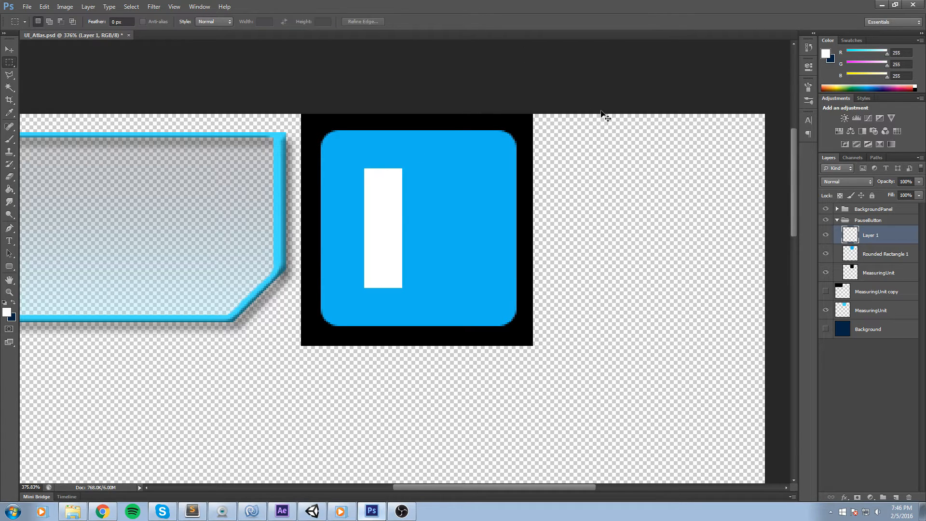
# Duplicate the white bar and move the copy to the right to form a pause symbol.
pyautogui.hotkey('ctrl', 'j')
pyautogui.hotkey('ctrl', 't')
pyautogui.moveTo(392, 197); pyautogui.dragTo(453, 195)
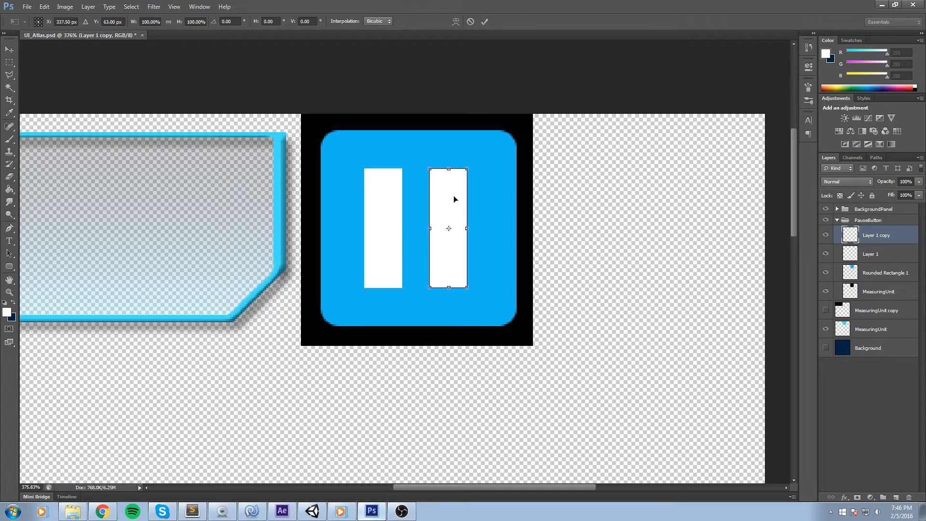
pyautogui.click(484, 20)
# Merge the two white bar layers into a single layer.
pyautogui.scroll(-3, 532, 206)
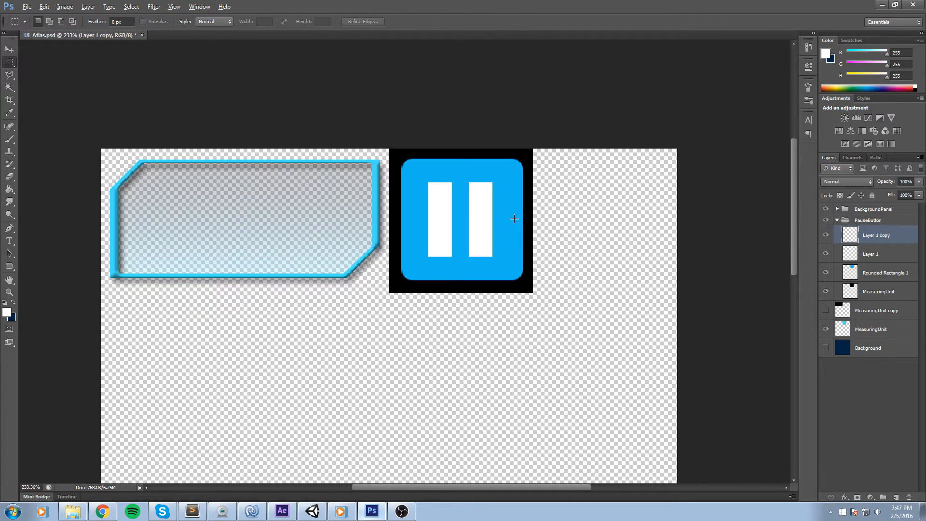
pyautogui.scroll(3, 516, 218)
pyautogui.click(826, 235)
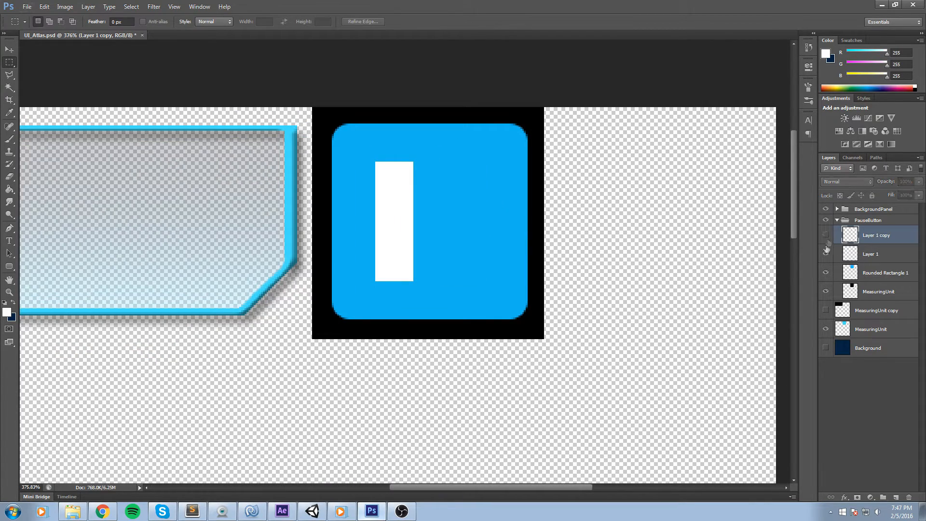
pyautogui.click(825, 253)
pyautogui.click(825, 235)
pyautogui.click(826, 253)
pyautogui.keyDown('shift'); pyautogui.click(888, 254); pyautogui.keyUp('shift')
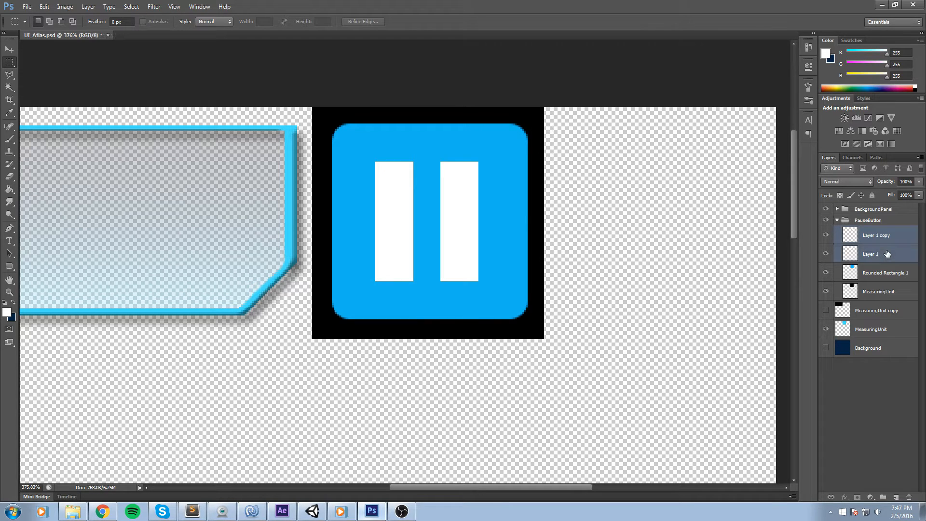
pyautogui.rightClick(887, 254)
pyautogui.click(806, 386)
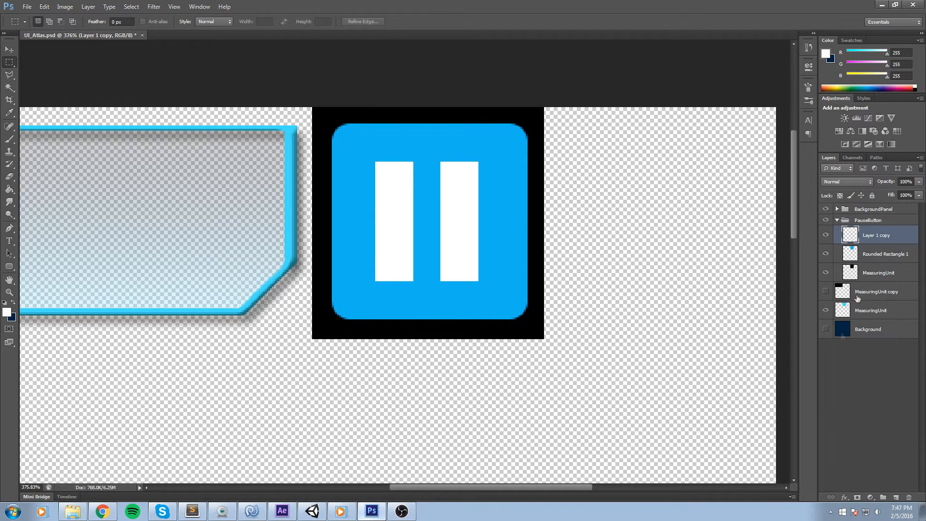
# Rename the Rounded Rectangle 1 layer as Button BG.
pyautogui.click(827, 254)
pyautogui.click(827, 254)
pyautogui.doubleClick(885, 254)
pyautogui.write('Backg')
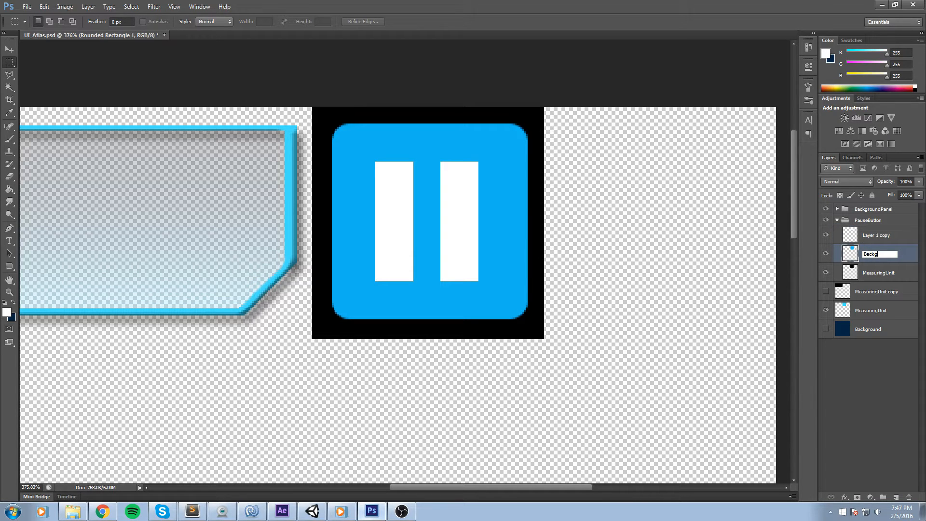
pyautogui.write('G')
pyautogui.press('Return')
# Rename the merged white bars layer as White Stripe.
pyautogui.doubleClick(881, 240)
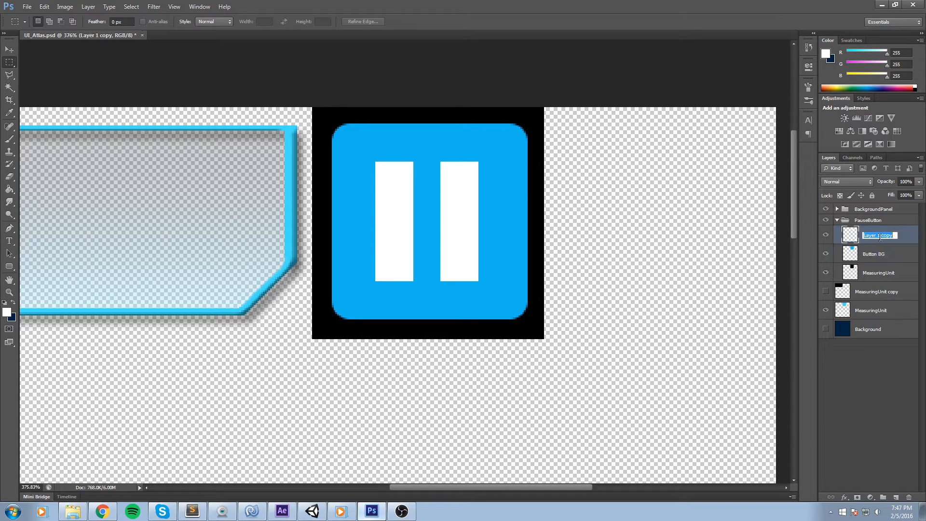
pyautogui.write('White Stripe')
pyautogui.press('Return')
# Apply an Outer Bevel Bevel & Emboss style to the White Stripe layer with a depth of 235%.
pyautogui.doubleClick(895, 237)
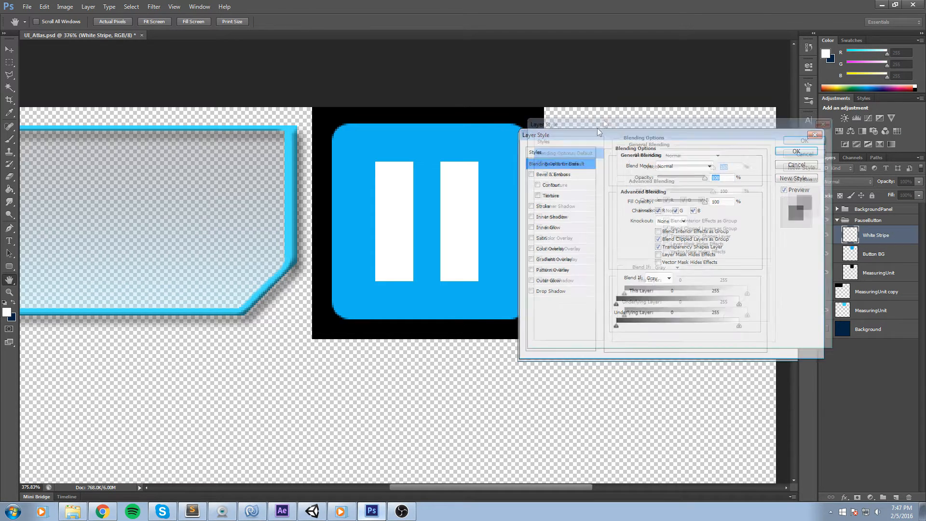
pyautogui.click(558, 129)
pyautogui.click(581, 129)
pyautogui.click(723, 120)
pyautogui.click(702, 129)
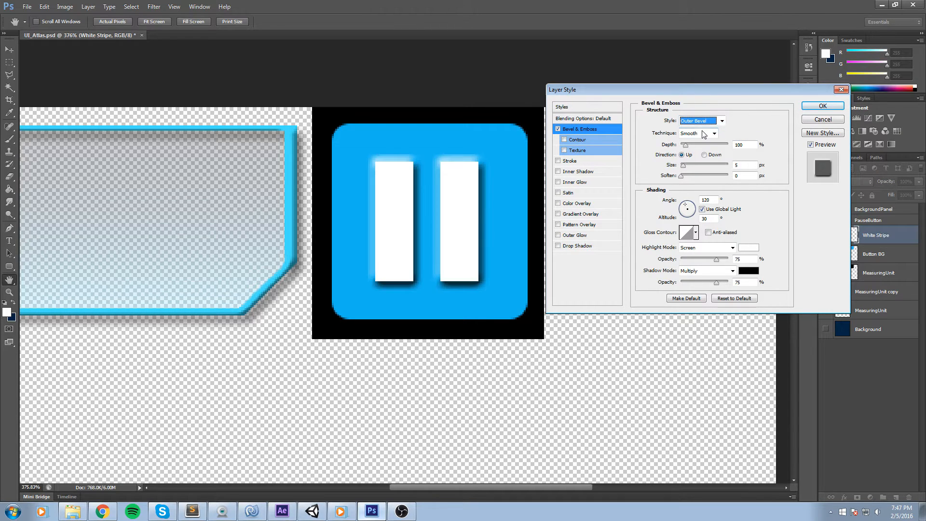
pyautogui.moveTo(685, 145); pyautogui.dragTo(684, 169)
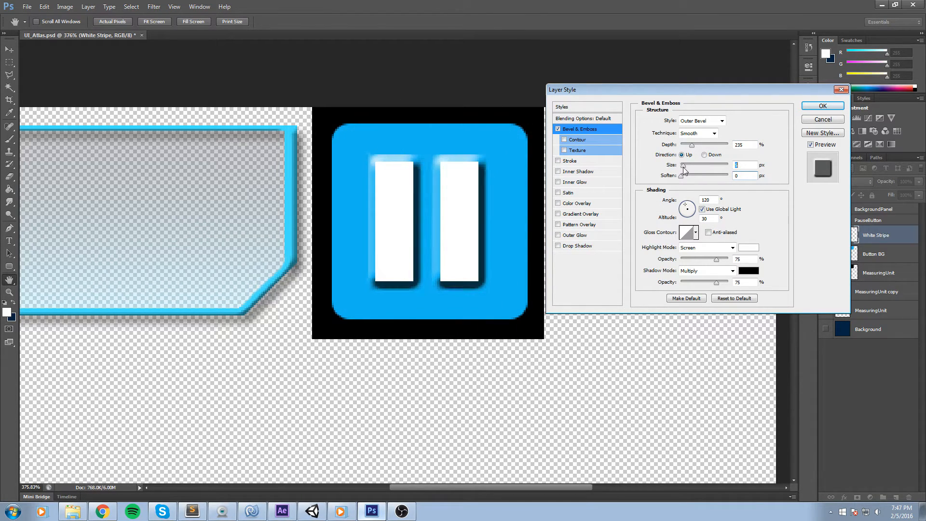
# Add an Inner Shadow effect to the White Stripe layer and confirm the layer style.
pyautogui.click(558, 161)
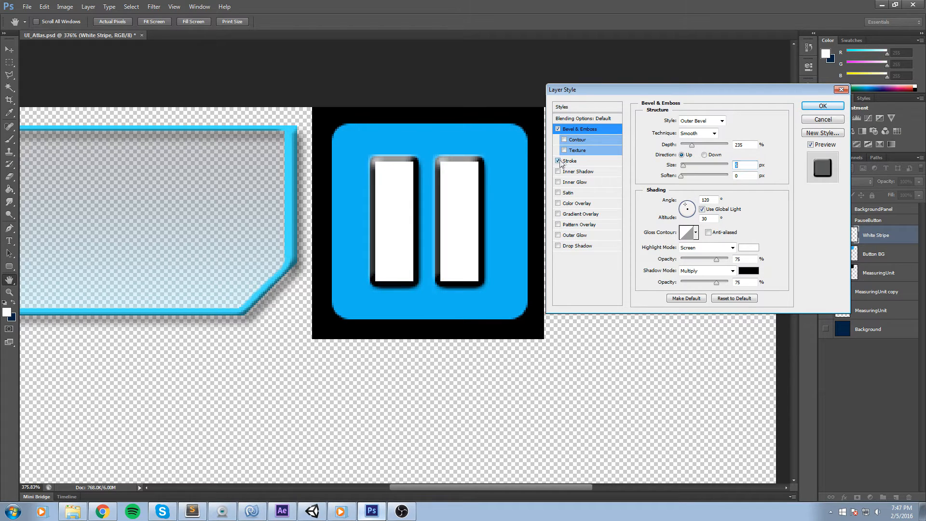
pyautogui.click(558, 161)
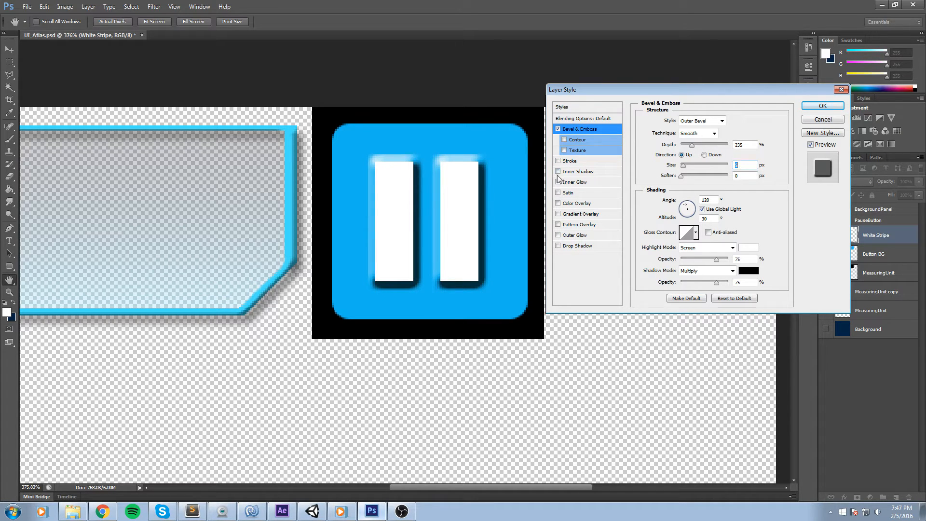
pyautogui.click(558, 172)
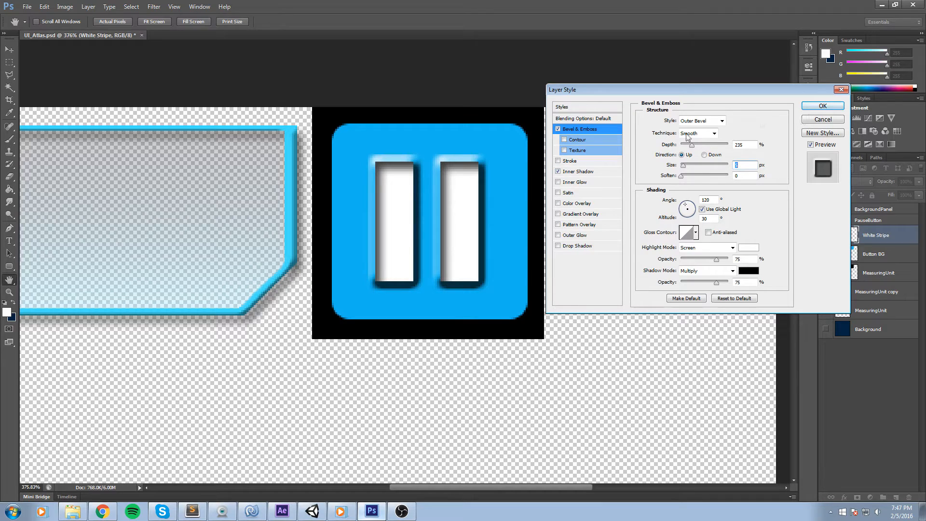
pyautogui.click(607, 172)
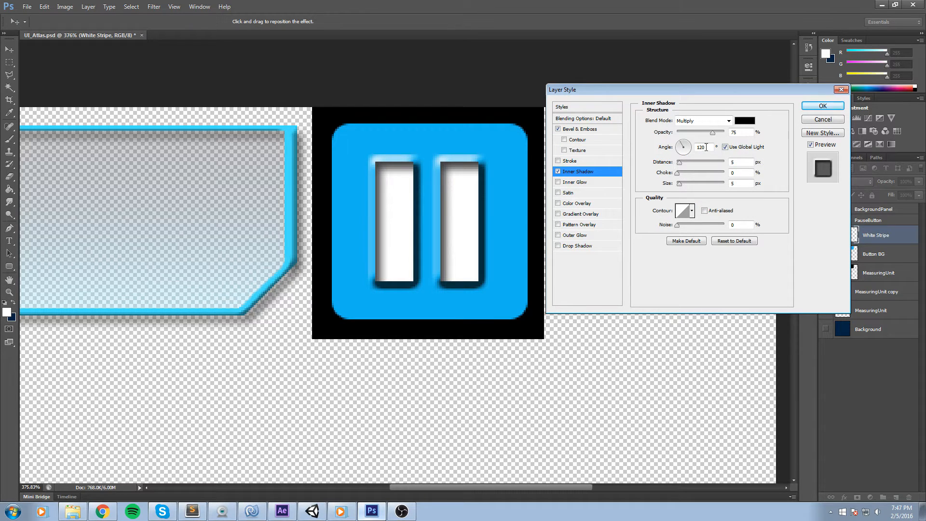
pyautogui.moveTo(681, 184); pyautogui.dragTo(680, 185)
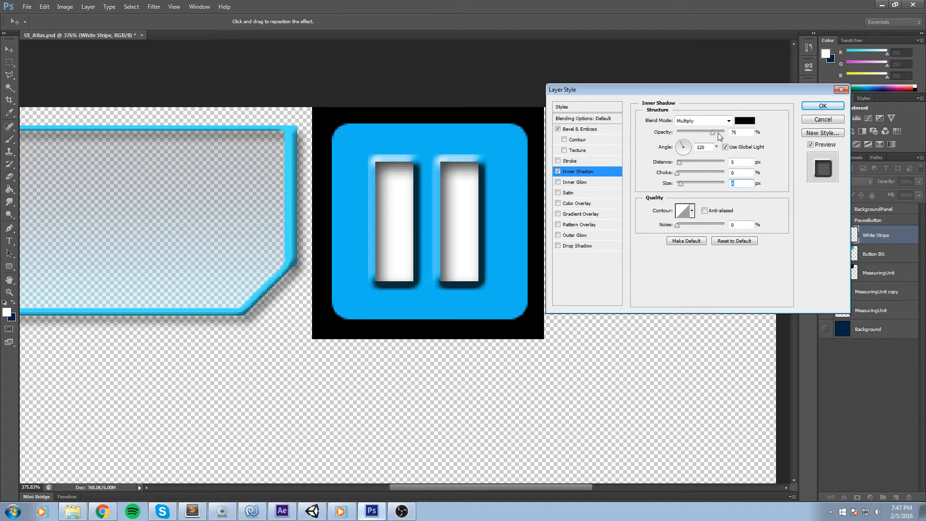
pyautogui.click(822, 105)
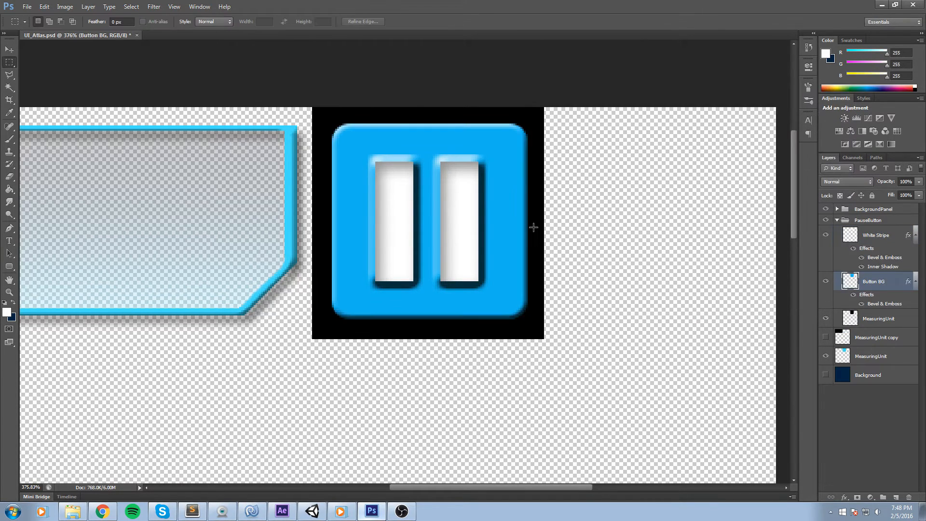
# Hide the black MeasuringUnit layer behind the pause button.
pyautogui.scroll(-9, 533, 227)
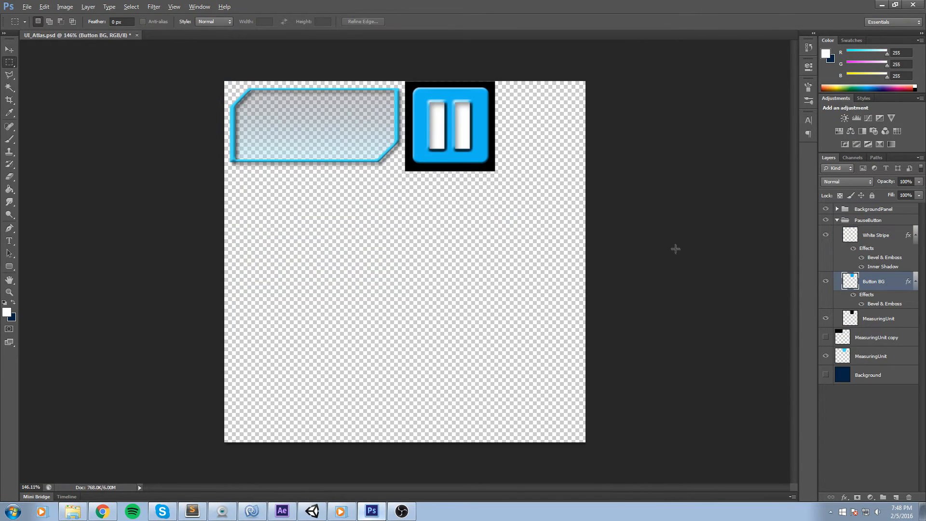
pyautogui.scroll(2, 675, 250)
pyautogui.click(826, 318)
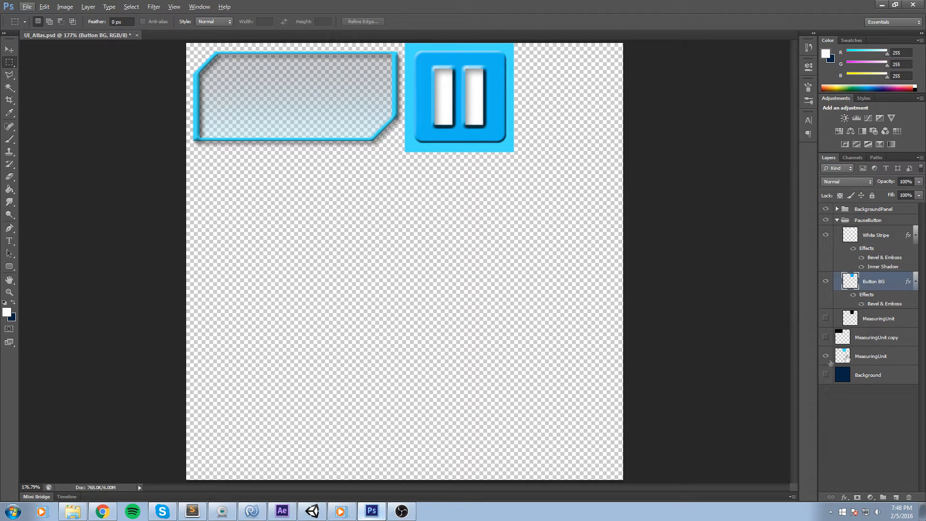
# Move the cyan MeasuringUnit square right into the empty cell beside the pause button with Free Transform.
pyautogui.click(889, 355)
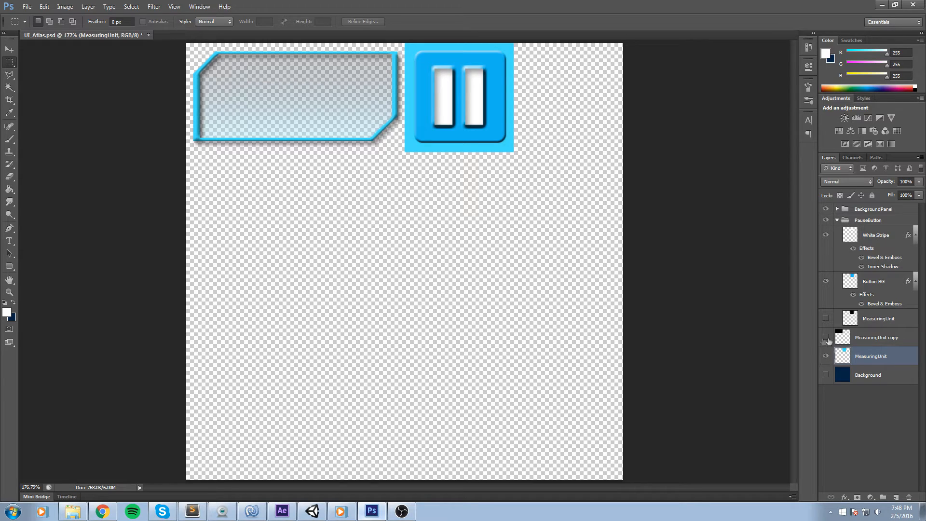
pyautogui.click(827, 357)
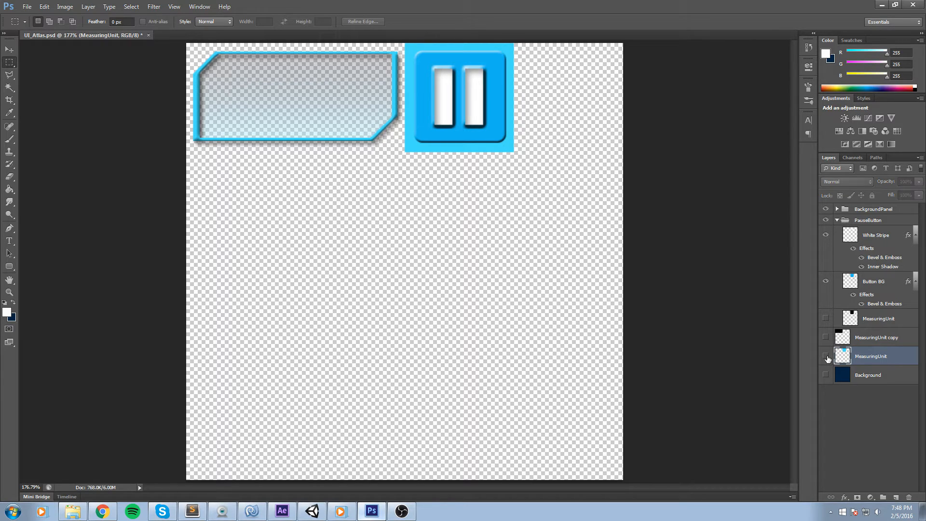
pyautogui.scroll(-5, 610, 246)
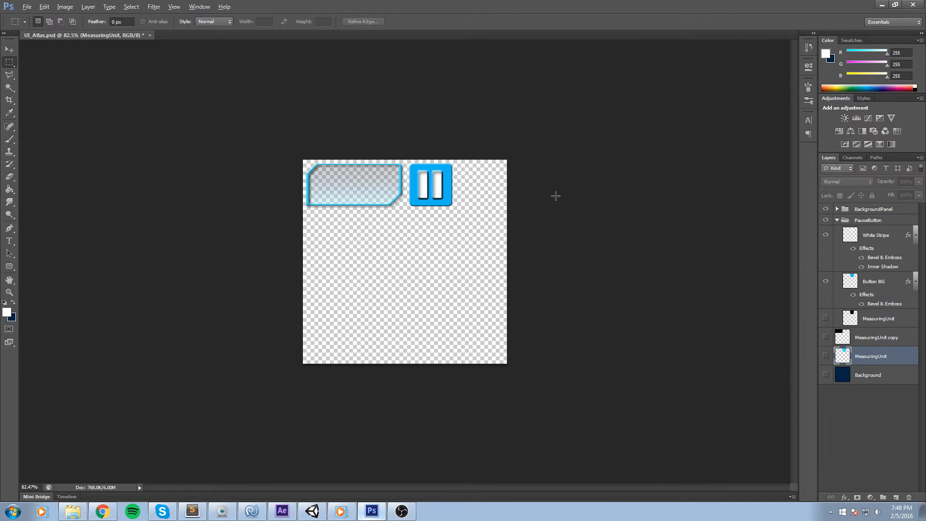
pyautogui.scroll(2, 444, 175)
pyautogui.scroll(1, 480, 164)
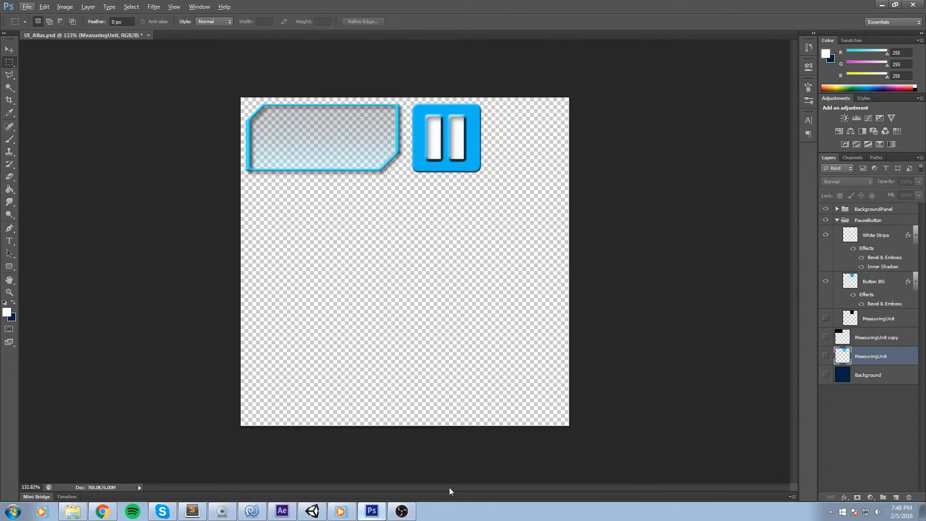
pyautogui.scroll(4, 568, 161)
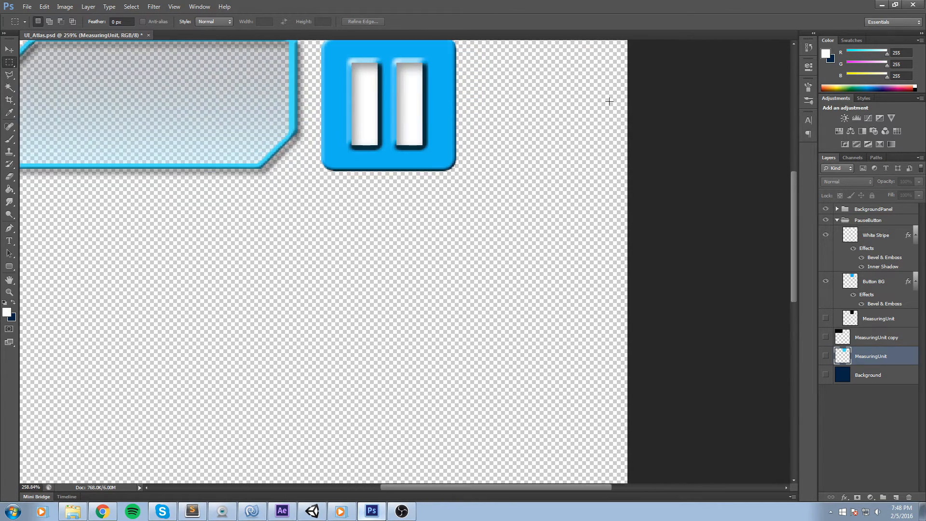
pyautogui.scroll(1, 603, 132)
pyautogui.click(826, 357)
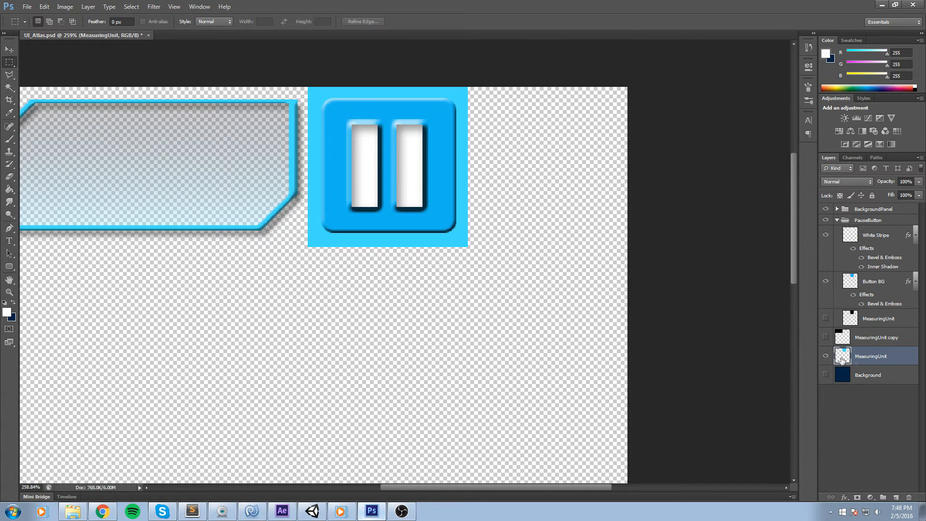
pyautogui.hotkey('ctrl', 't')
pyautogui.moveTo(445, 139); pyautogui.dragTo(598, 138)
pyautogui.press('Return')
pyautogui.press('m')
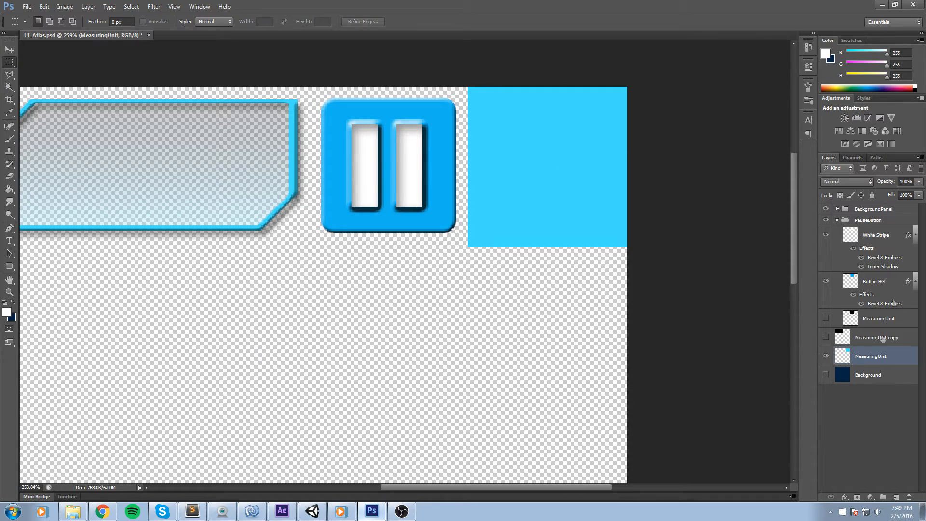
# Collapse the existing groups and create a new layer group, moving it to the bottom of the layer stack.
pyautogui.click(840, 212)
pyautogui.click(837, 220)
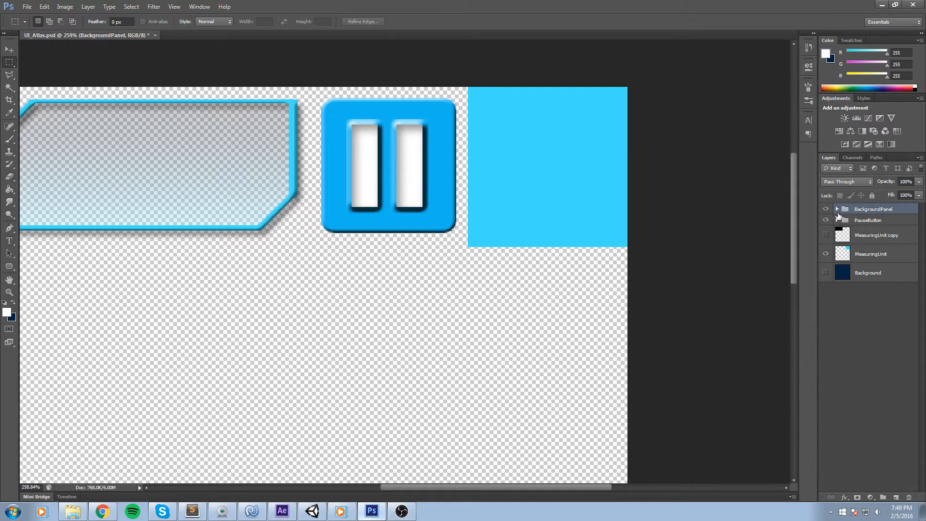
pyautogui.click(867, 222)
pyautogui.click(883, 498)
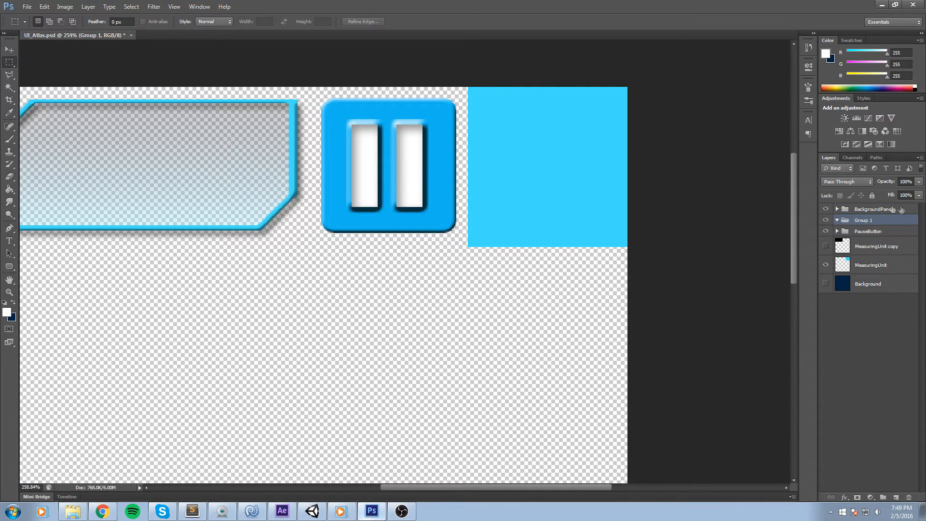
pyautogui.moveTo(866, 210); pyautogui.dragTo(868, 211)
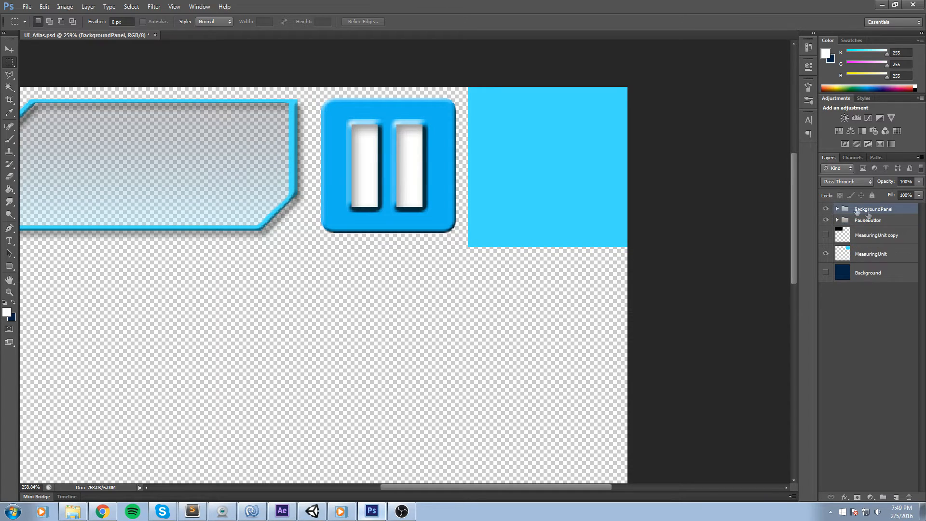
pyautogui.click(838, 209)
pyautogui.moveTo(882, 303); pyautogui.dragTo(869, 376)
# Rename the new group as BoostButton and select the cyan MeasuringUnit layer.
pyautogui.click(837, 208)
pyautogui.doubleClick(863, 288)
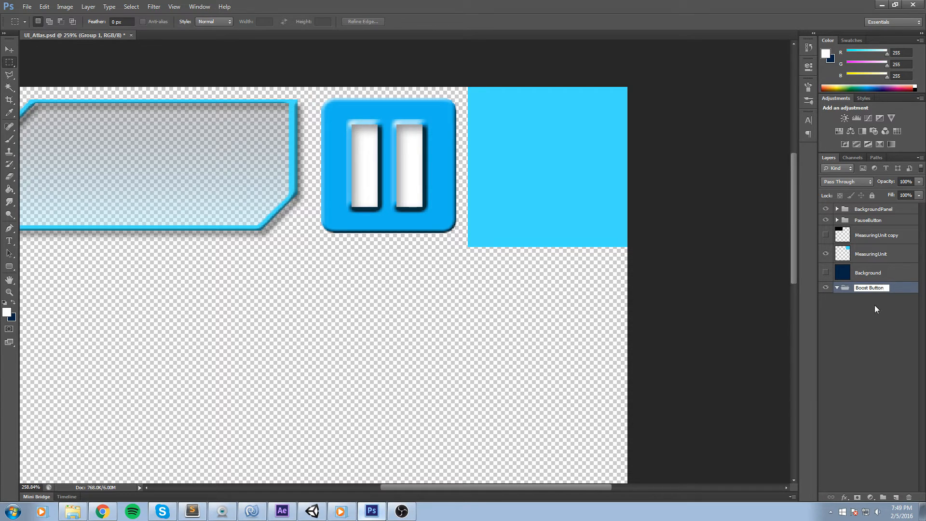
pyautogui.press('Return')
pyautogui.click(865, 260)
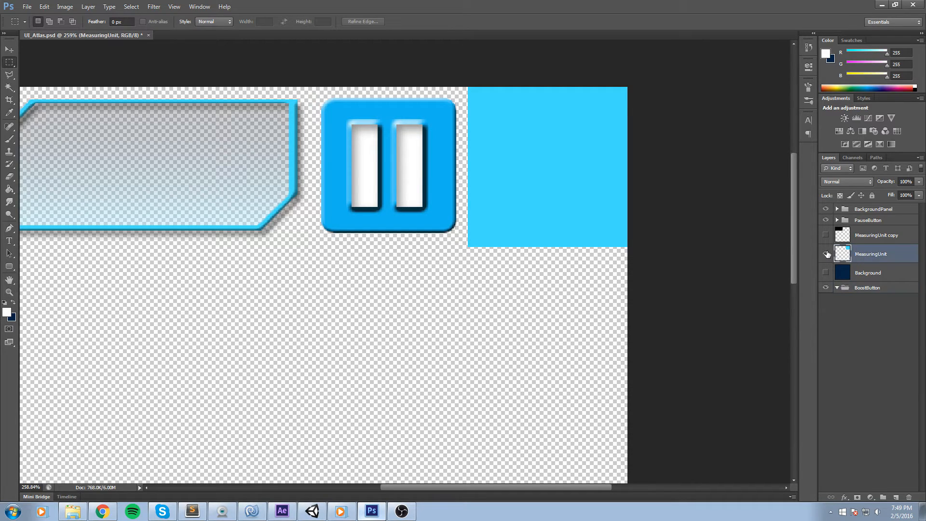
# Move the MeasuringUnit layer into the BoostButton group and fill its square with dark navy.
pyautogui.moveTo(870, 259); pyautogui.dragTo(845, 284)
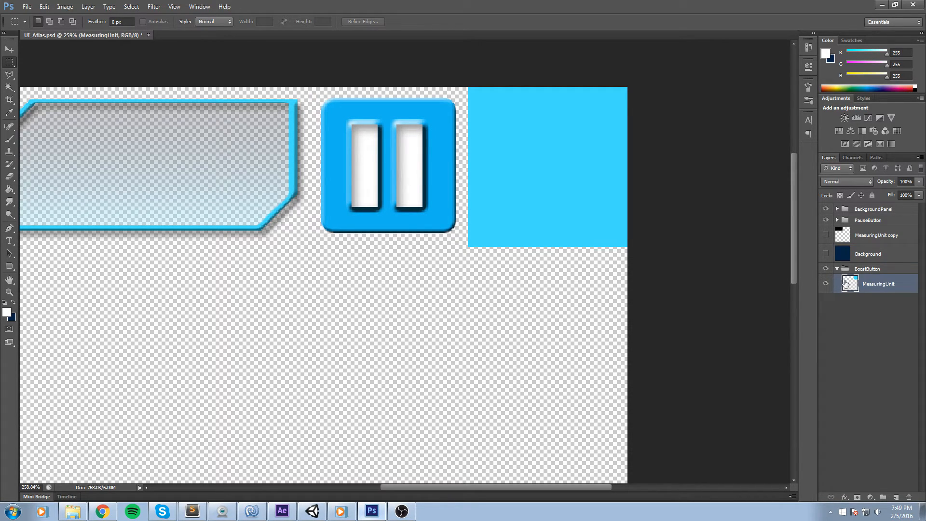
pyautogui.press('g')
pyautogui.press('x')
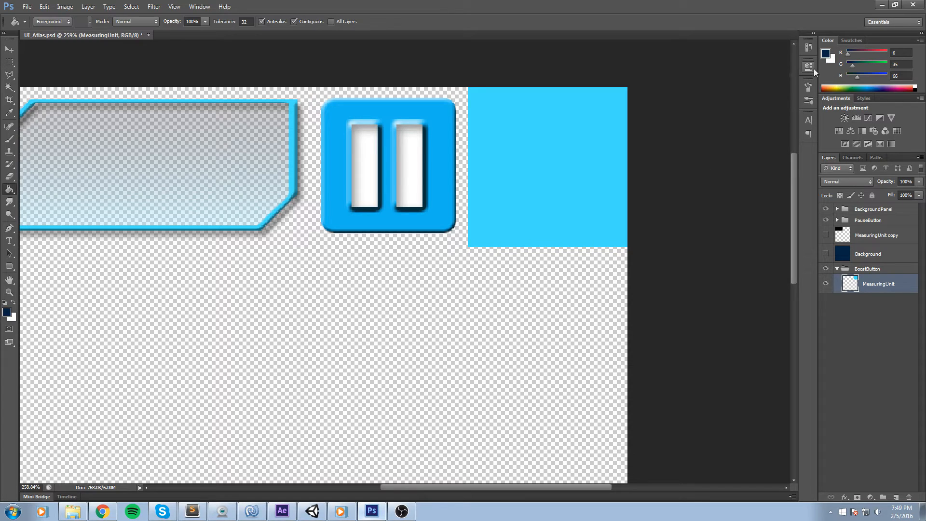
pyautogui.click(537, 183)
# Switch to Unity to examine the Boost button in the scene, then return to Photoshop.
pyautogui.scroll(1, 649, 172)
pyautogui.moveTo(9, 62); pyautogui.dragTo(52, 70)
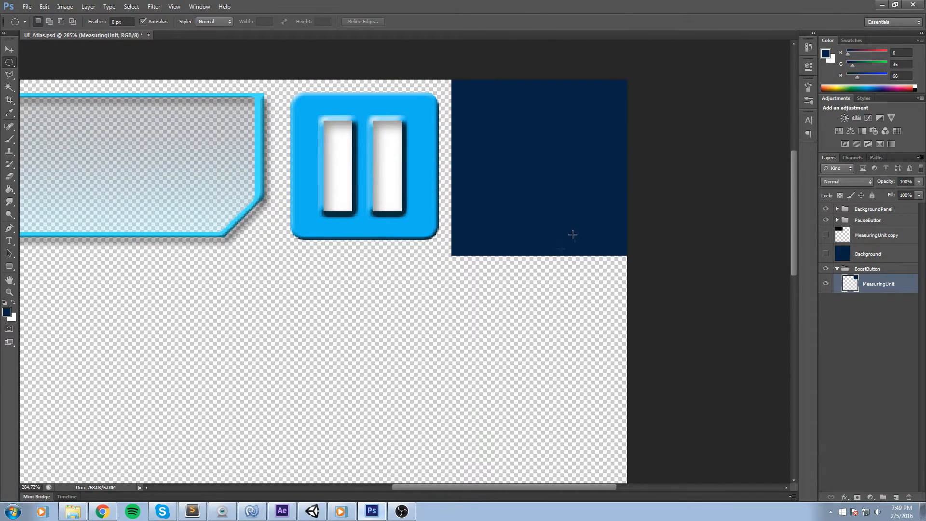
pyautogui.click(312, 512)
pyautogui.moveTo(493, 306); pyautogui.dragTo(538, 297)
pyautogui.moveTo(339, 164); pyautogui.dragTo(529, 343)
pyautogui.click(497, 334)
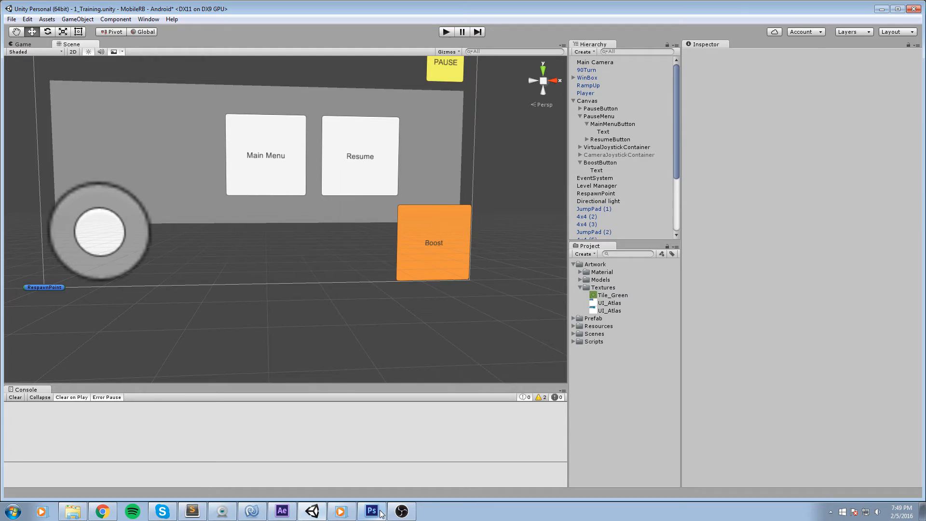
pyautogui.click(372, 512)
# On a new layer, fill a large circular selection over the navy square's lower right with white.
pyautogui.moveTo(698, 318); pyautogui.dragTo(471, 96)
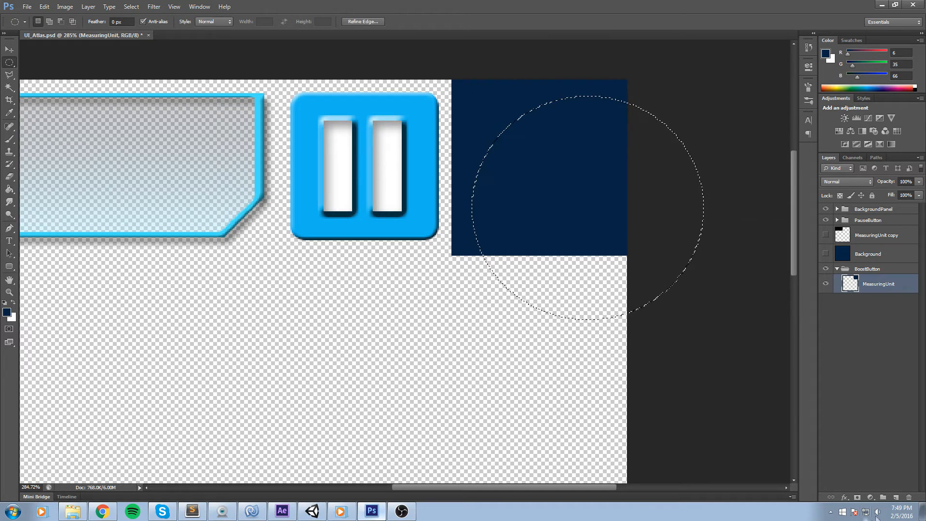
pyautogui.click(896, 498)
pyautogui.press('g')
pyautogui.click(573, 192)
pyautogui.press('x')
pyautogui.click(537, 201)
pyautogui.press('m')
pyautogui.hotkey('ctrl', 'd')
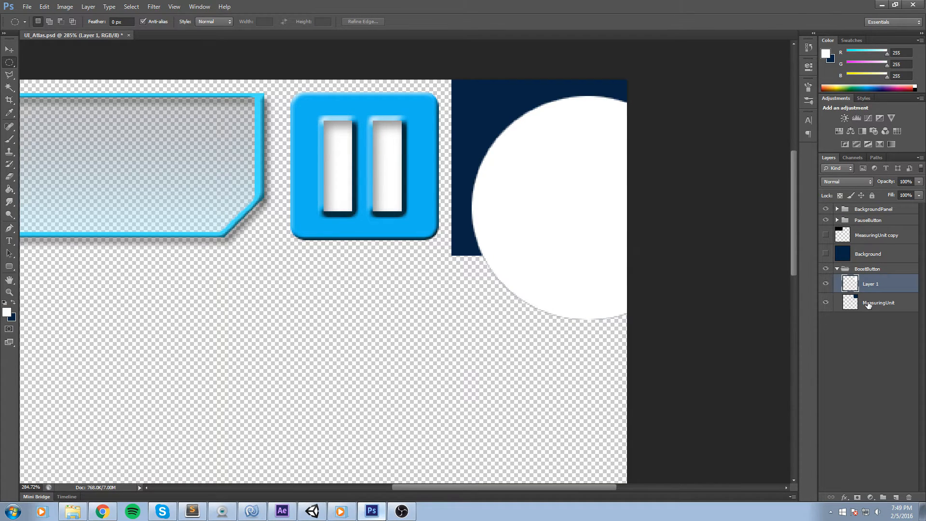
# Trim the white circle to the navy square by deleting everything outside the square's selection.
pyautogui.press('w')
pyautogui.click(484, 116)
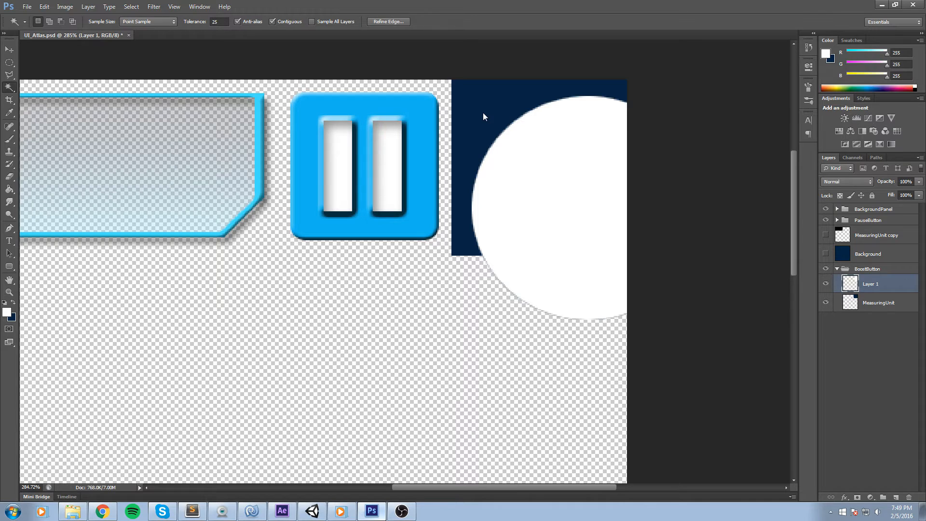
pyautogui.click(886, 302)
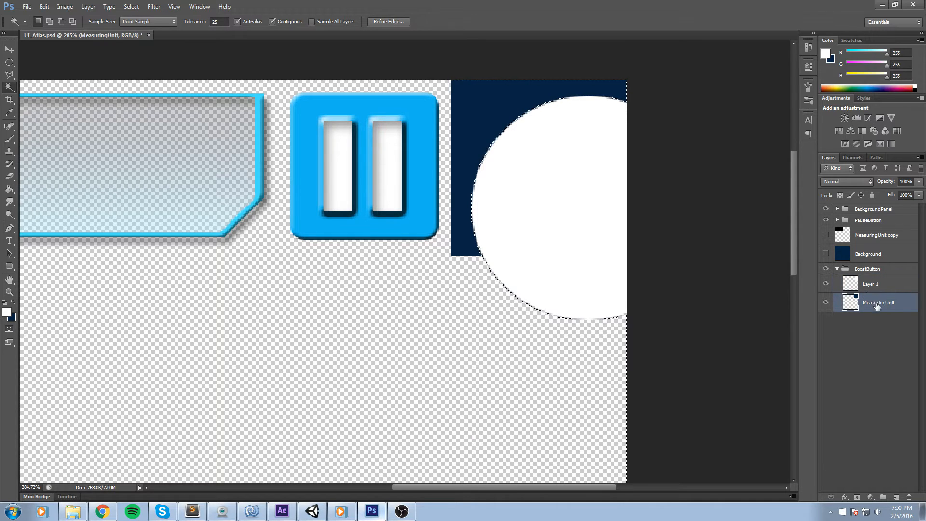
pyautogui.hotkey('ctrl', 'd')
pyautogui.click(497, 116)
pyautogui.rightClick(504, 116)
pyautogui.click(536, 265)
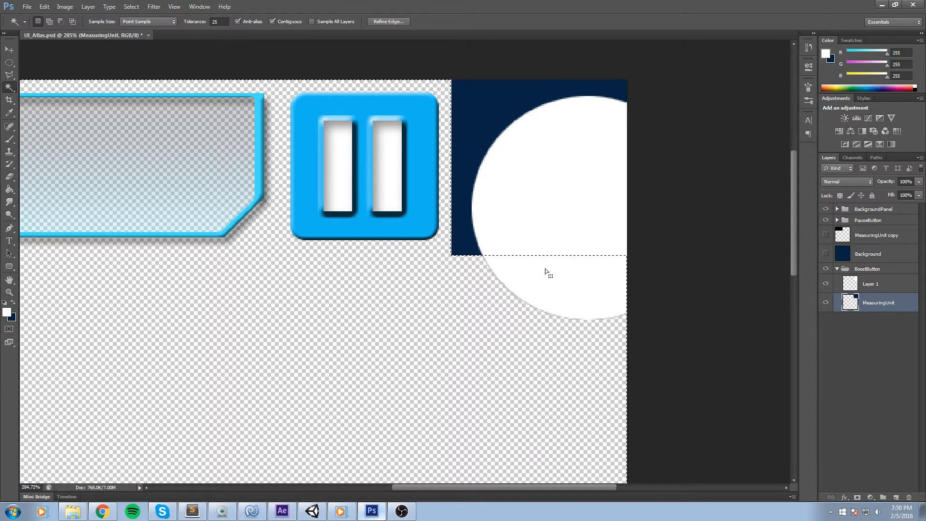
pyautogui.hotkey('alt', ']')
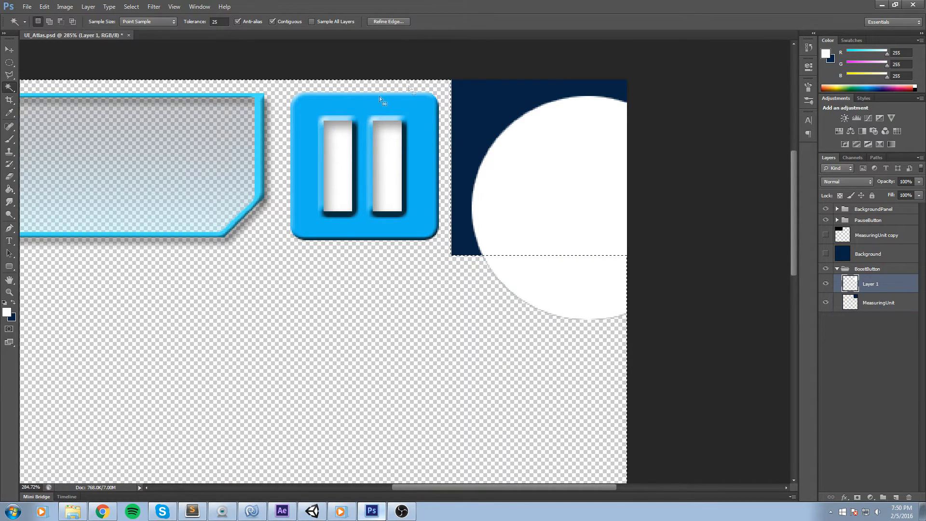
pyautogui.press('Delete')
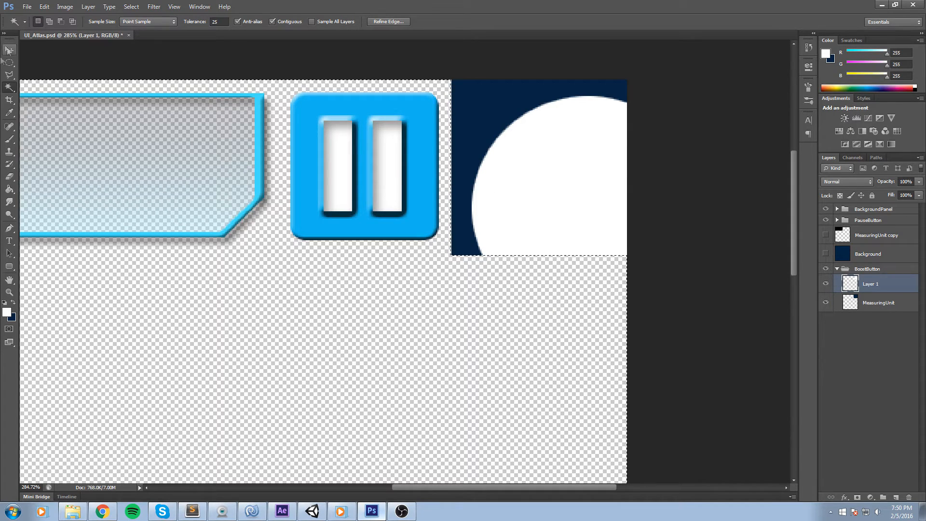
pyautogui.click(11, 64)
pyautogui.click(375, 133)
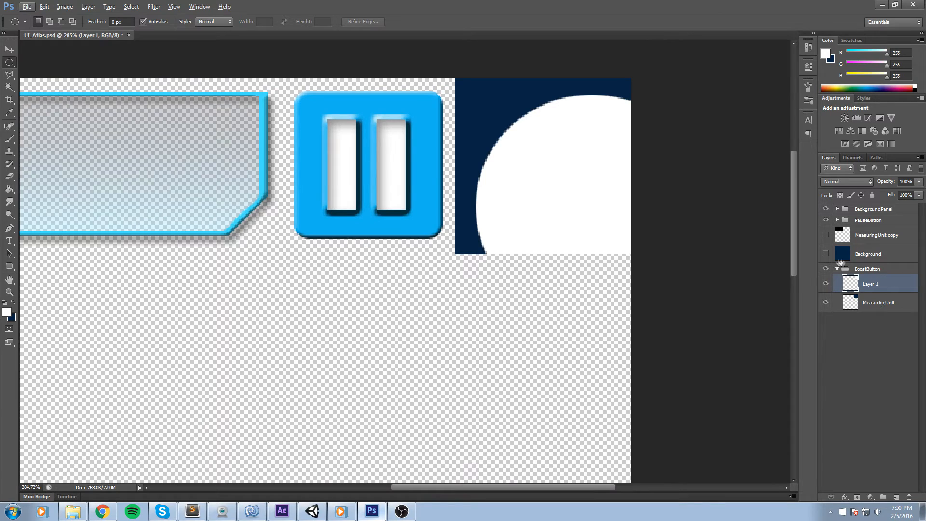
# Show the Background layer, move it to the bottom, and fill it with black.
pyautogui.click(826, 253)
pyautogui.moveTo(897, 368); pyautogui.dragTo(896, 366)
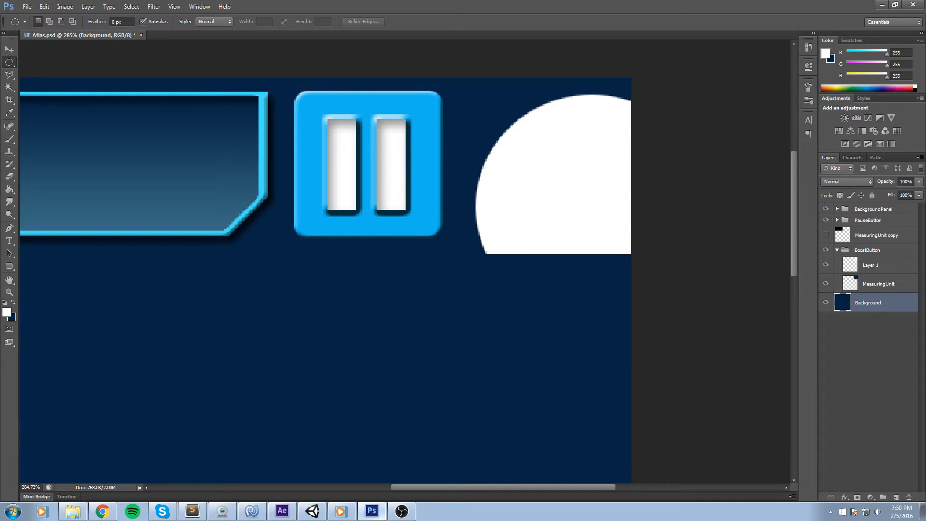
pyautogui.press('g')
pyautogui.click(916, 89)
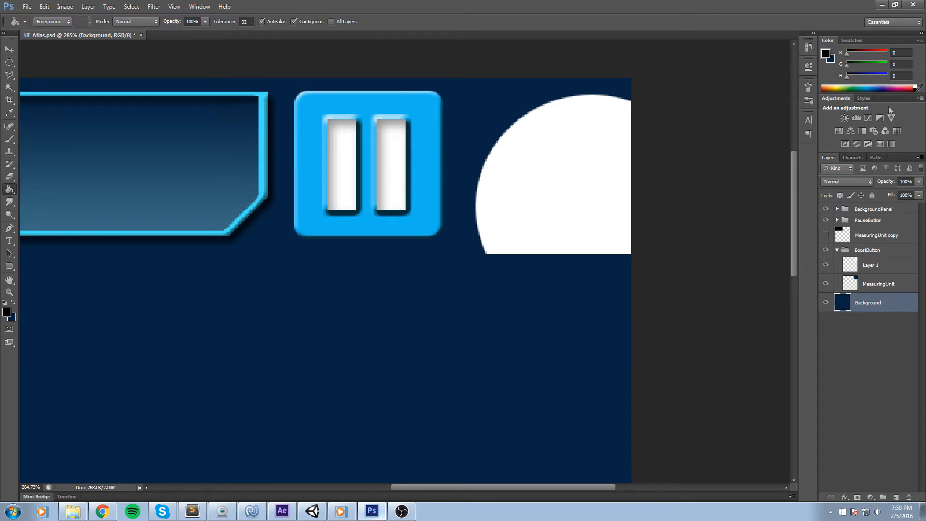
pyautogui.click(479, 288)
# Rename the white circle layer as BG.
pyautogui.click(9, 62)
pyautogui.scroll(2, 553, 108)
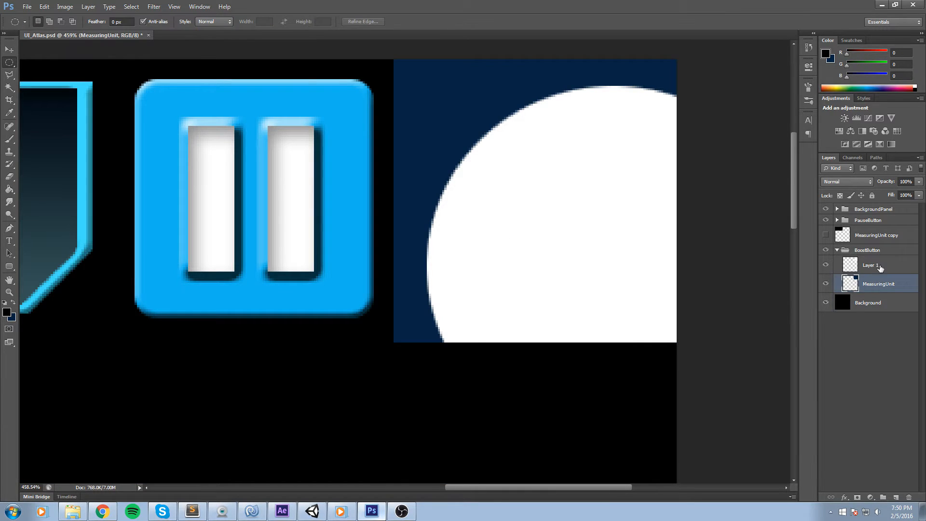
pyautogui.doubleClick(871, 265)
pyautogui.write('C')
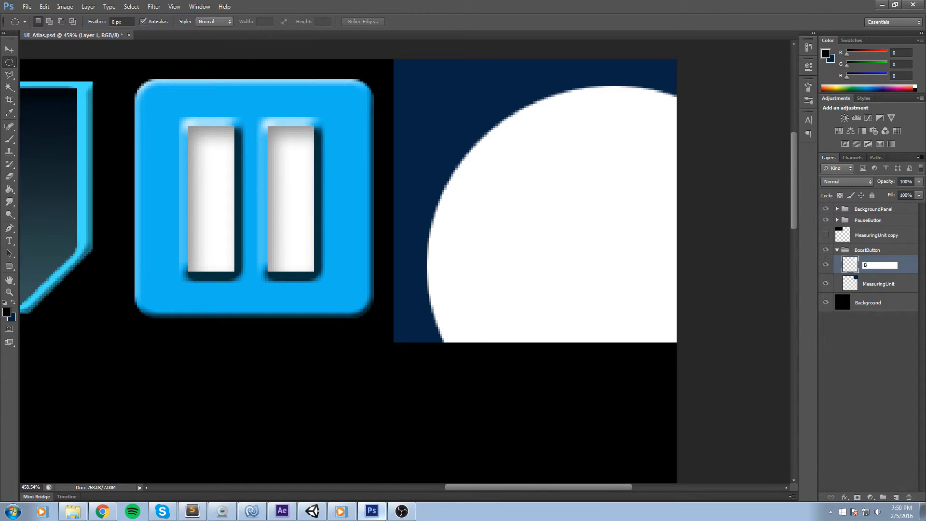
pyautogui.press('Return')
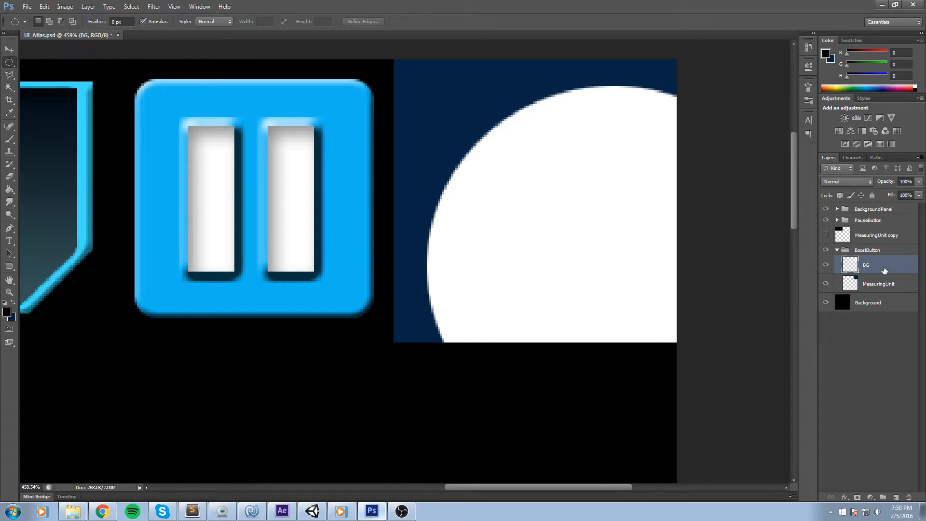
# Duplicate the BG layer and scale the copy up to about 108% with Free Transform.
pyautogui.hotkey('ctrl', 'j')
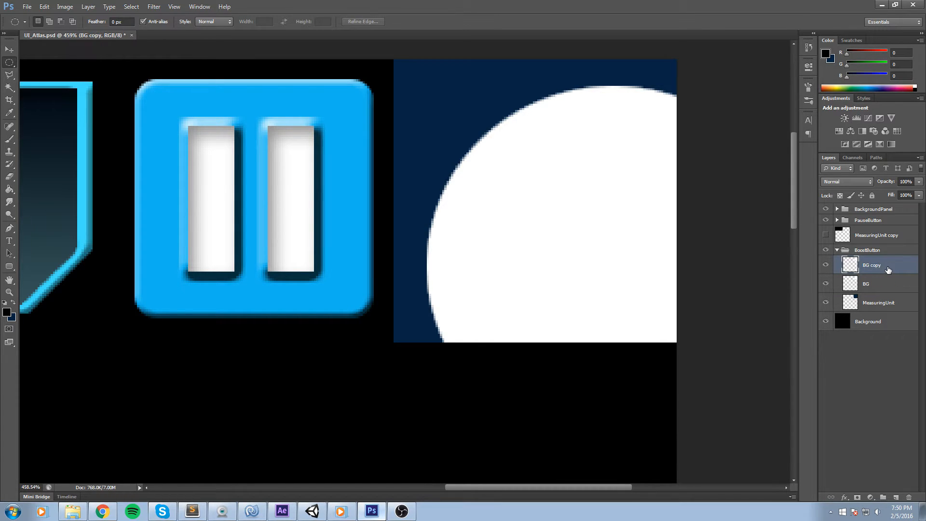
pyautogui.hotkey('ctrl', 't')
pyautogui.moveTo(431, 82); pyautogui.dragTo(403, 56)
pyautogui.hotkey('ctrl', 'z')
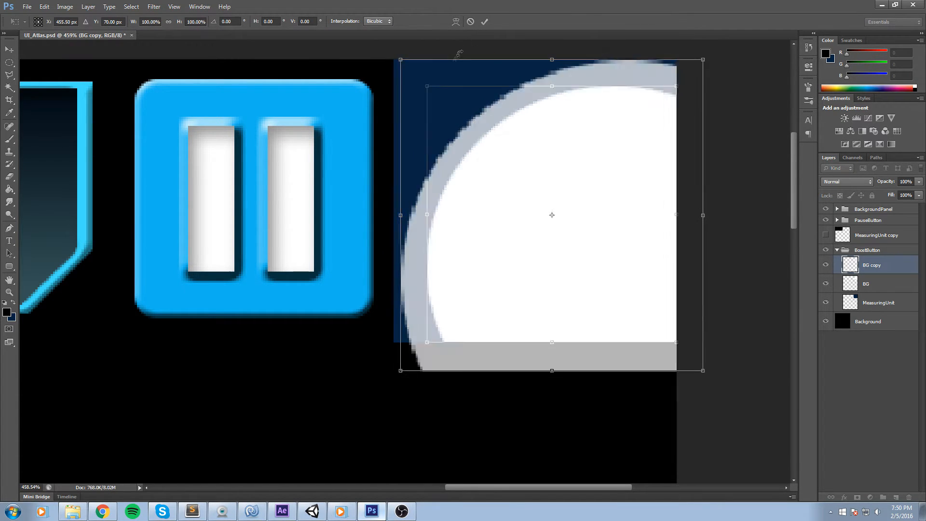
pyautogui.hotkey('ctrl', 'z')
pyautogui.hotkey('ctrl', 'z')
pyautogui.moveTo(425, 81); pyautogui.dragTo(413, 67)
pyautogui.hotkey('ctrl', 'z')
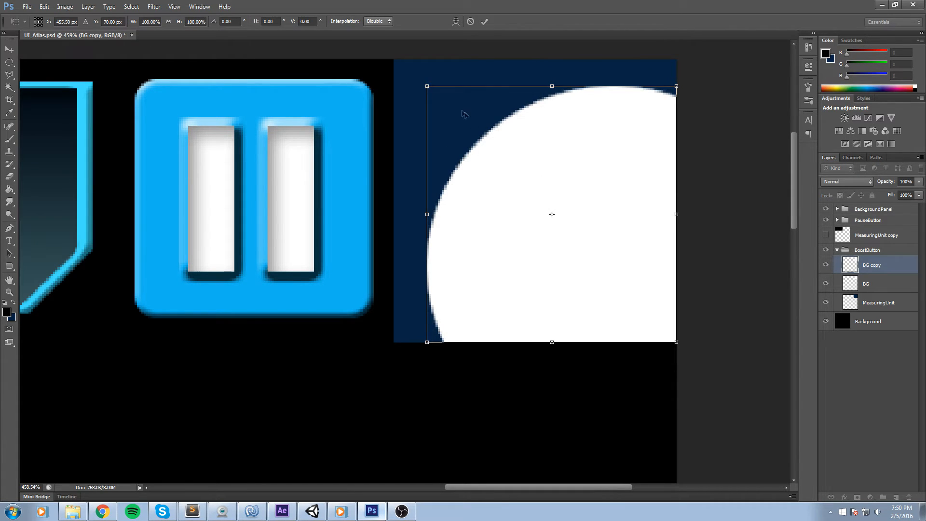
pyautogui.moveTo(423, 83); pyautogui.dragTo(402, 63)
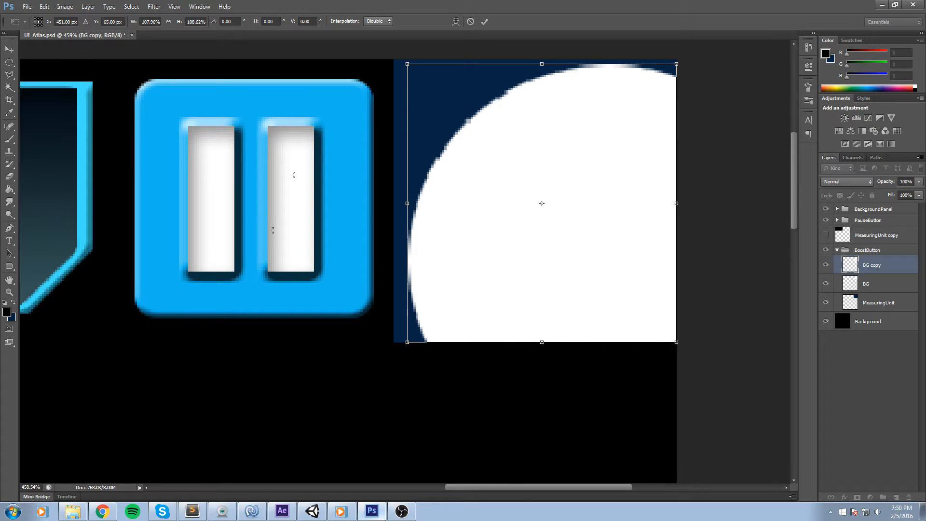
pyautogui.click(484, 21)
# Fill the BG circle with black and place it above BG copy to form a white ring.
pyautogui.click(876, 285)
pyautogui.press('g')
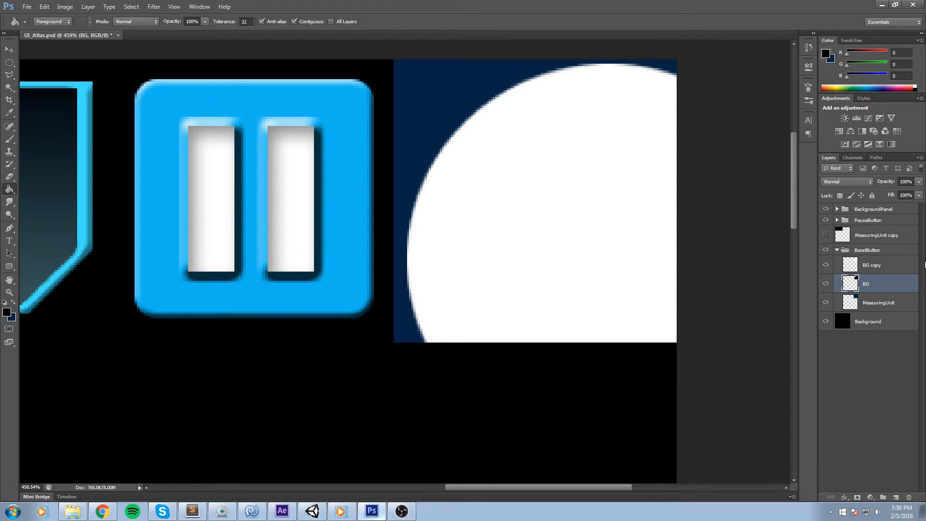
pyautogui.click(826, 266)
pyautogui.click(826, 265)
pyautogui.click(826, 265)
pyautogui.click(825, 266)
pyautogui.moveTo(881, 279); pyautogui.dragTo(880, 265)
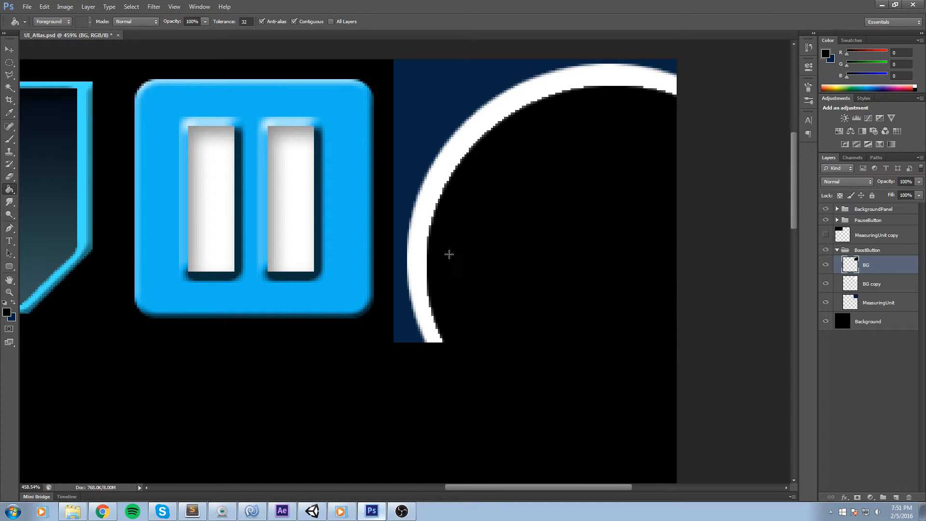
pyautogui.click(899, 282)
pyautogui.click(880, 261)
# Select the lightning bolt custom shape and try drawing it inside the black circle.
pyautogui.scroll(-4, 491, 206)
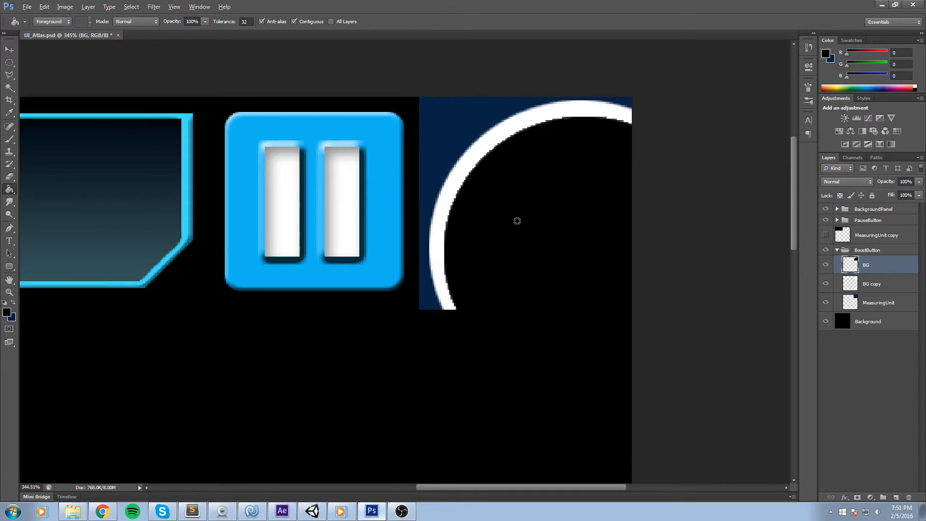
pyautogui.scroll(3, 516, 219)
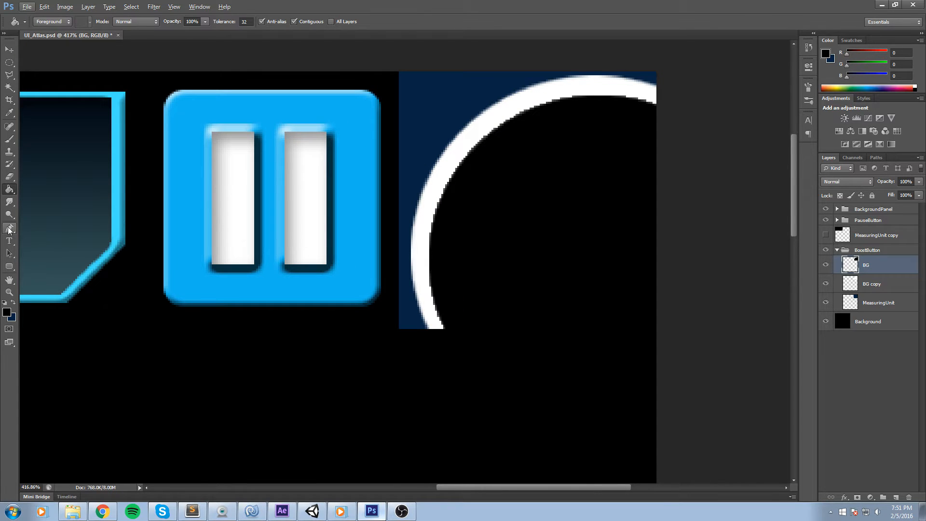
pyautogui.click(10, 266)
pyautogui.click(64, 310)
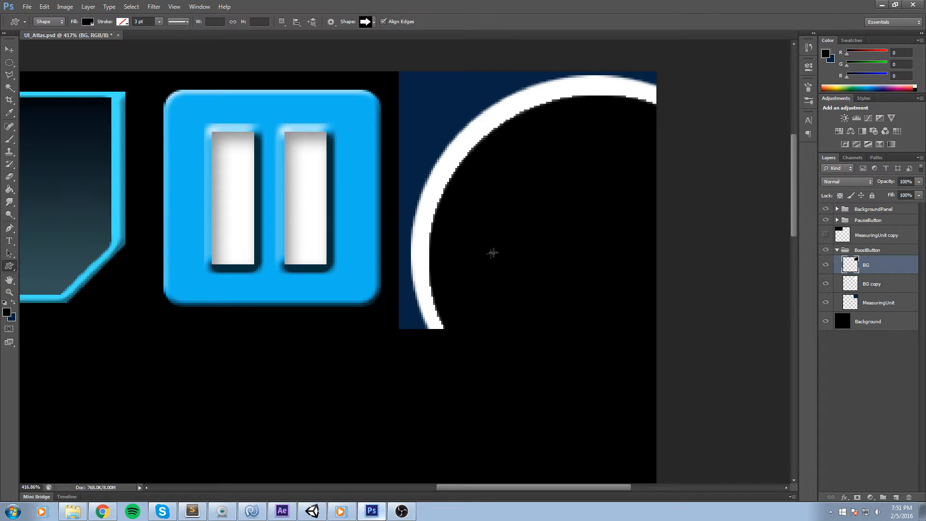
pyautogui.click(365, 22)
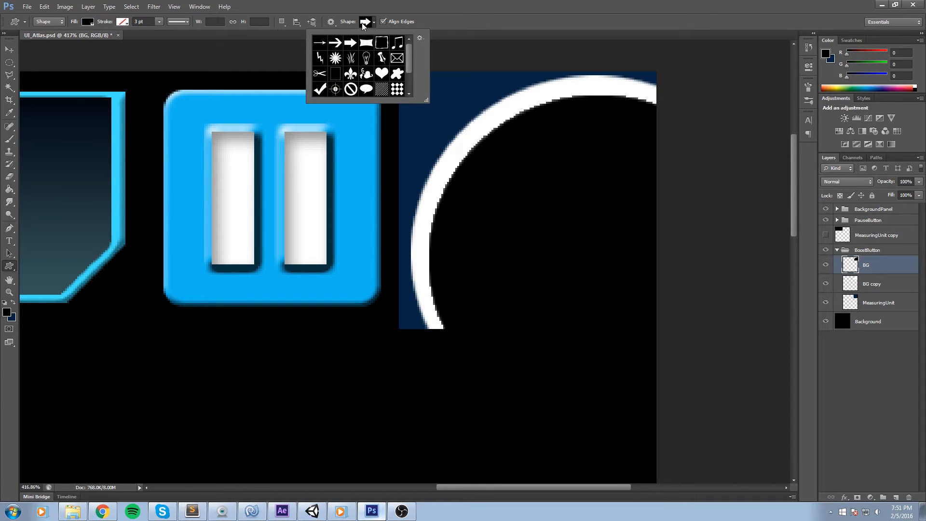
pyautogui.scroll(-2, 349, 68)
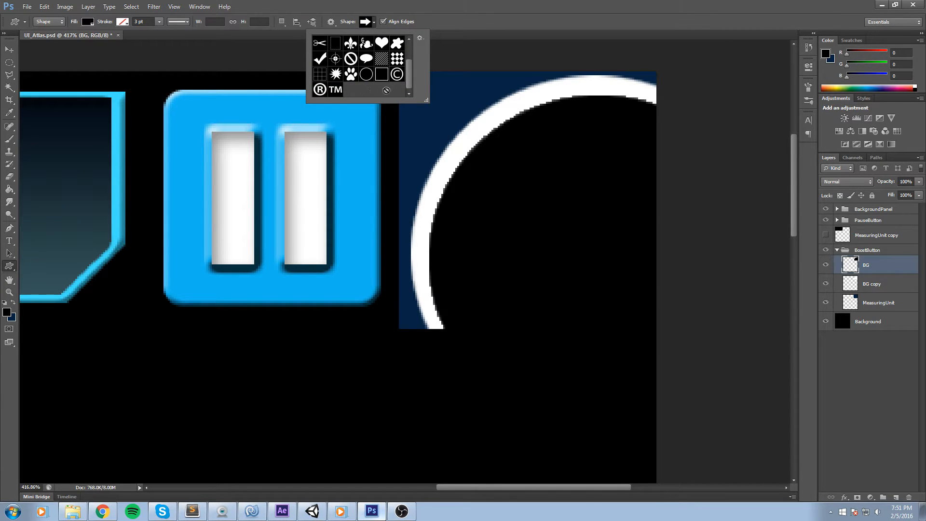
pyautogui.scroll(2, 355, 66)
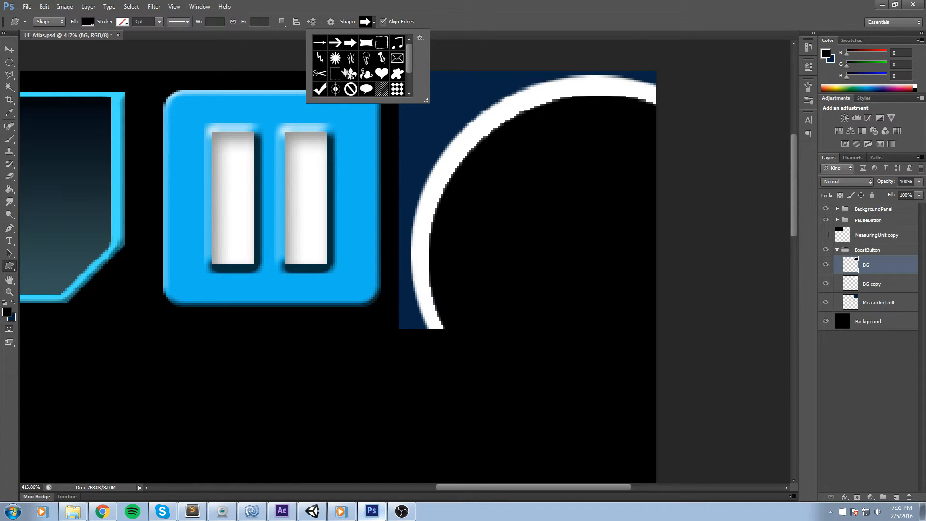
pyautogui.click(322, 60)
pyautogui.moveTo(488, 160); pyautogui.dragTo(618, 307)
pyautogui.hotkey('ctrl', 'z')
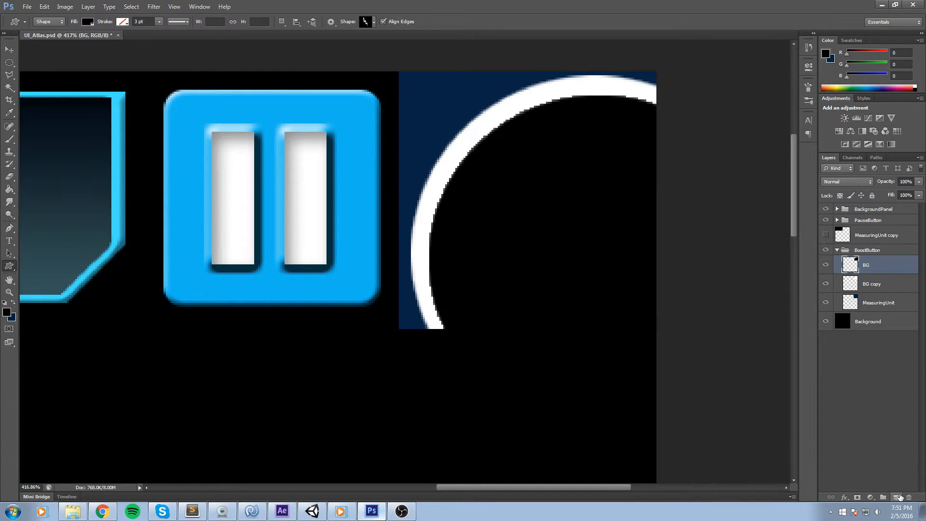
pyautogui.moveTo(522, 144); pyautogui.dragTo(692, 330)
pyautogui.hotkey('ctrl', 'z')
# Set the shape fill to white and draw a lightning bolt about 68 × 93 px inside the circle.
pyautogui.click(87, 22)
pyautogui.click(47, 68)
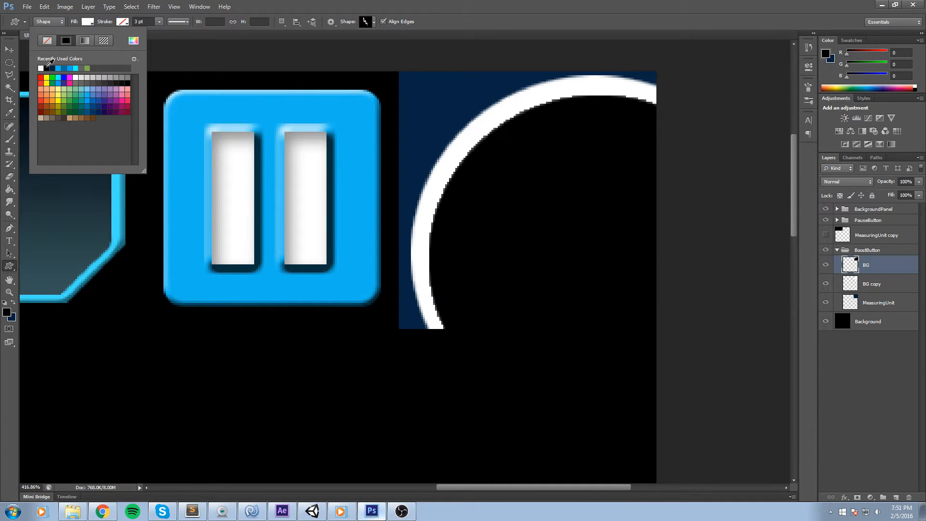
pyautogui.moveTo(459, 145); pyautogui.dragTo(595, 325)
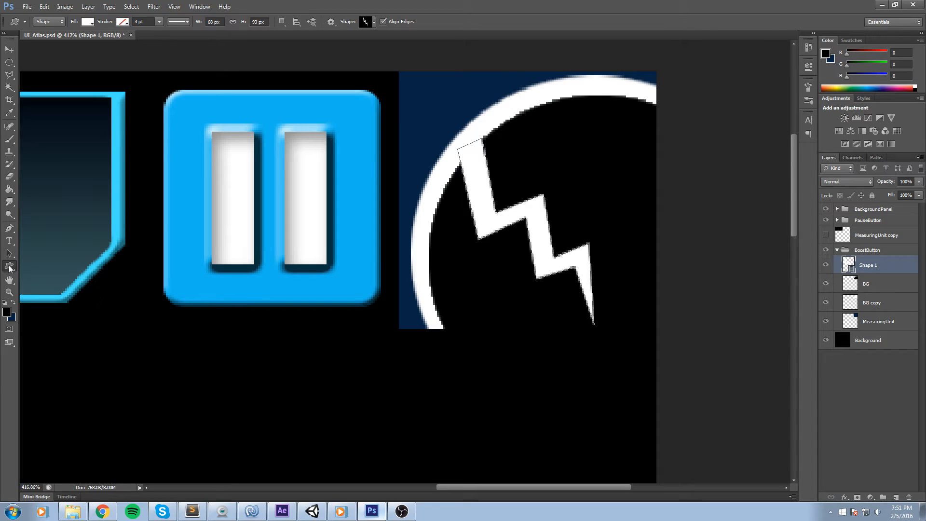
# Scale the lightning bolt to about 73%, rotate it about 10°, and reposition it with Free Transform.
pyautogui.hotkey('ctrl', 't')
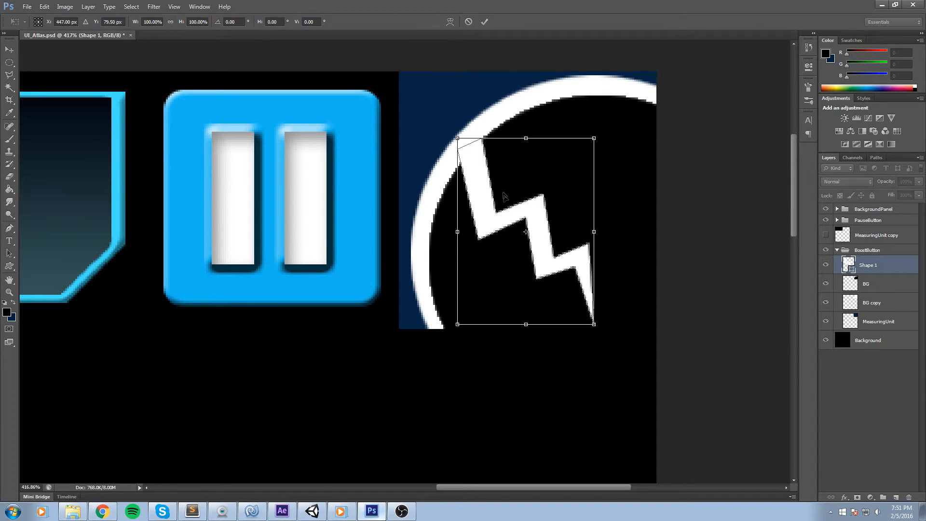
pyautogui.moveTo(526, 216); pyautogui.dragTo(569, 214)
pyautogui.moveTo(500, 137); pyautogui.dragTo(517, 162)
pyautogui.moveTo(610, 140); pyautogui.dragTo(626, 146)
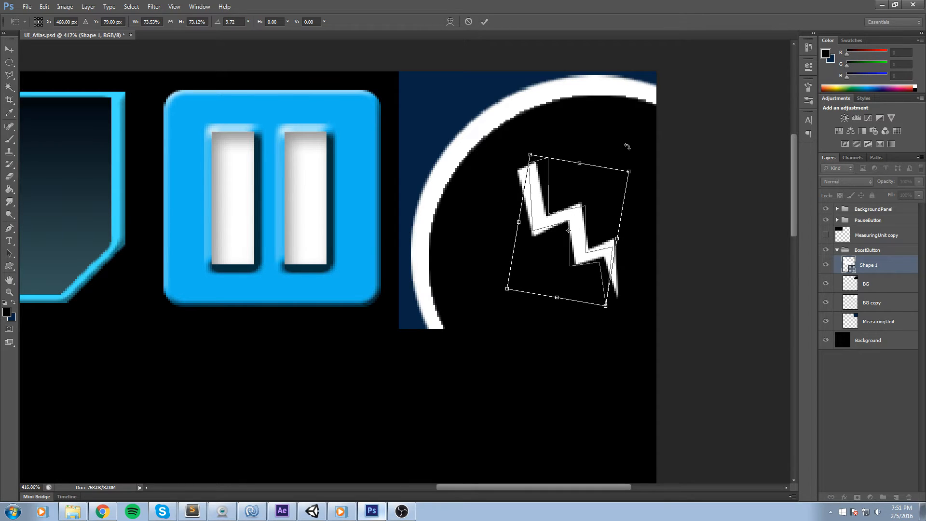
pyautogui.moveTo(603, 197); pyautogui.dragTo(588, 187)
pyautogui.click(484, 21)
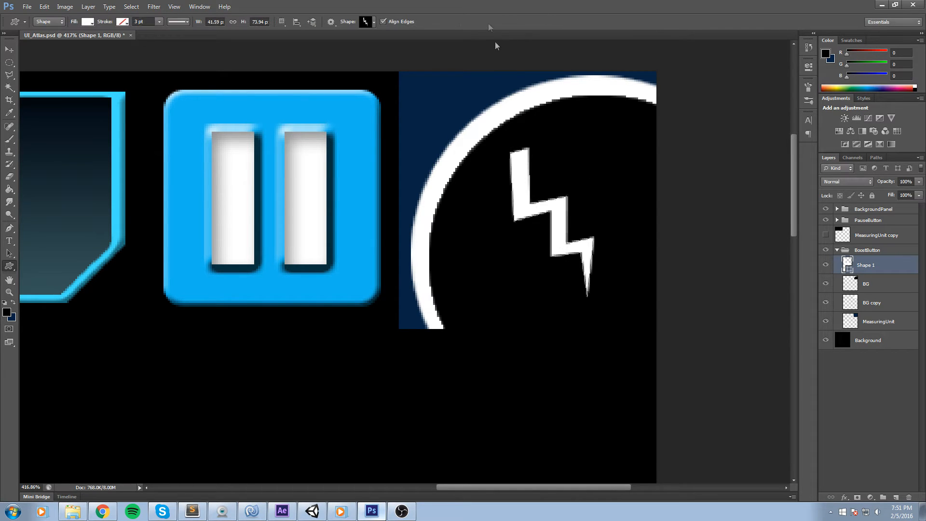
# Fill the BG circle with the blue sampled from the pause button using the Paint Bucket.
pyautogui.scroll(-2, 626, 190)
pyautogui.press('alt')
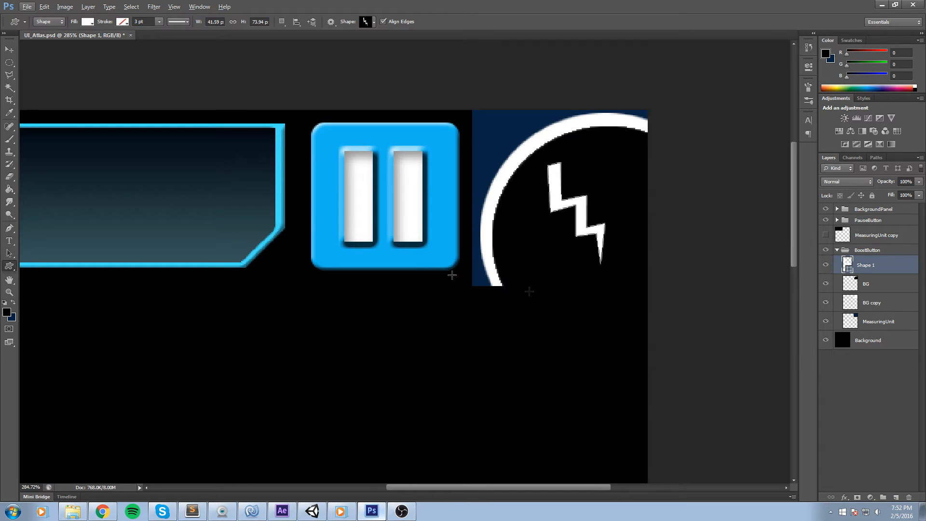
pyautogui.click(826, 284)
pyautogui.doubleClick(905, 289)
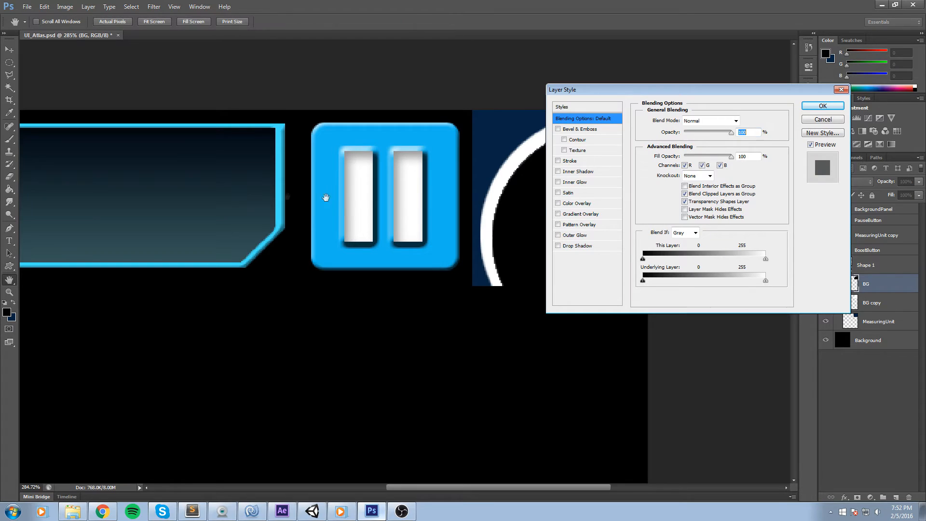
pyautogui.press('Escape')
pyautogui.press('g')
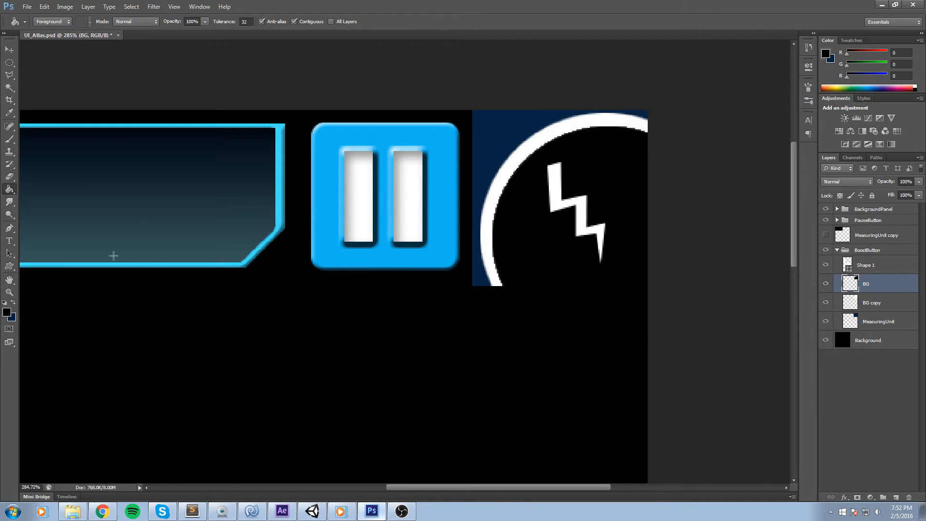
pyautogui.keyDown('alt'); pyautogui.click(437, 219); pyautogui.keyUp('alt')
pyautogui.click(546, 252)
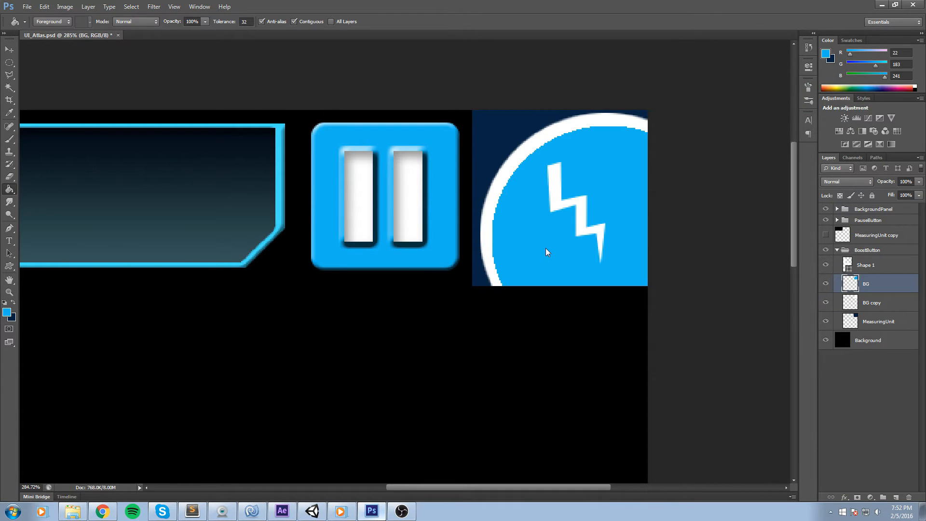
# Fill the BG copy ring with the light blue sampled from the pause bar highlight.
pyautogui.click(891, 310)
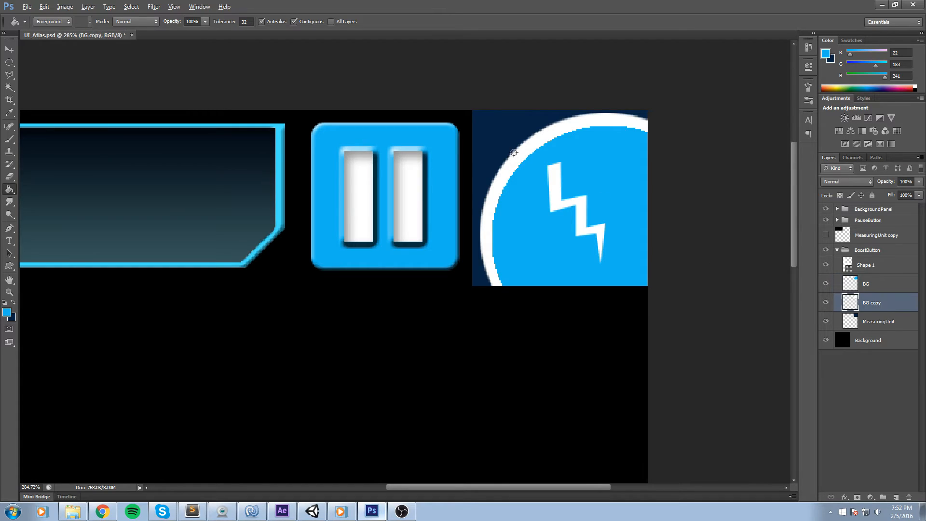
pyautogui.keyDown('alt'); pyautogui.click(492, 190); pyautogui.keyUp('alt')
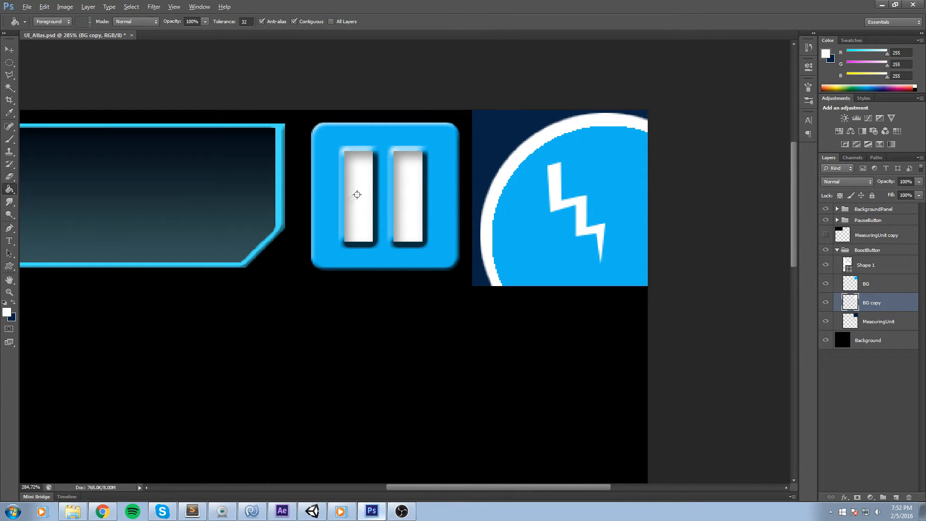
pyautogui.keyDown('alt'); pyautogui.click(280, 161); pyautogui.keyUp('alt')
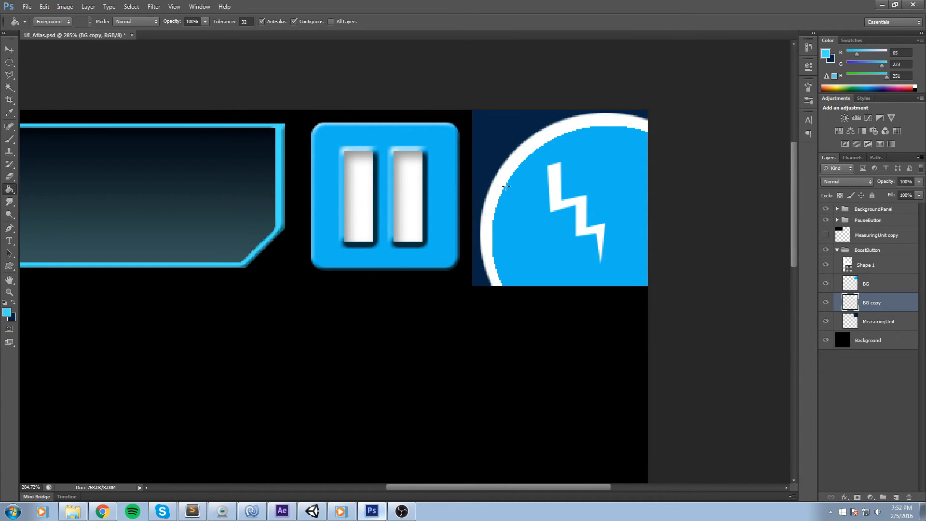
pyautogui.click(502, 187)
pyautogui.doubleClick(895, 304)
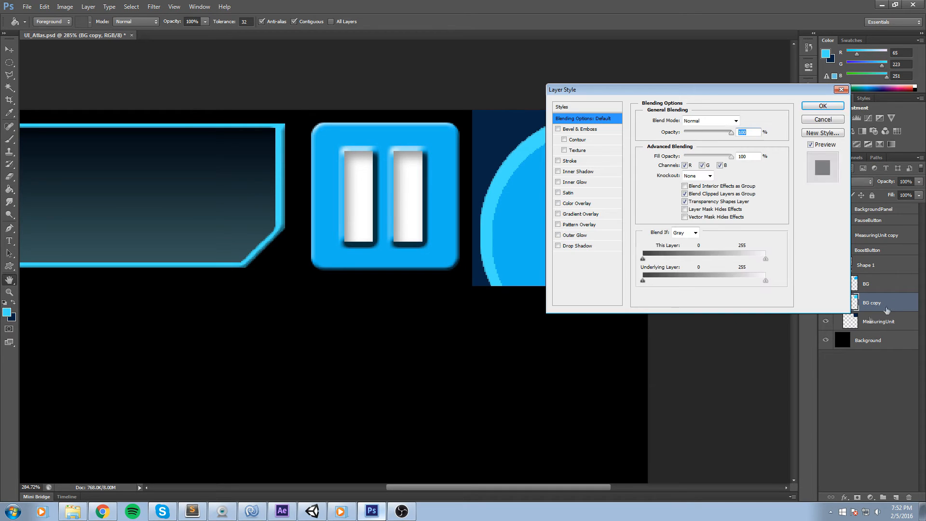
pyautogui.moveTo(619, 92); pyautogui.dragTo(238, 112)
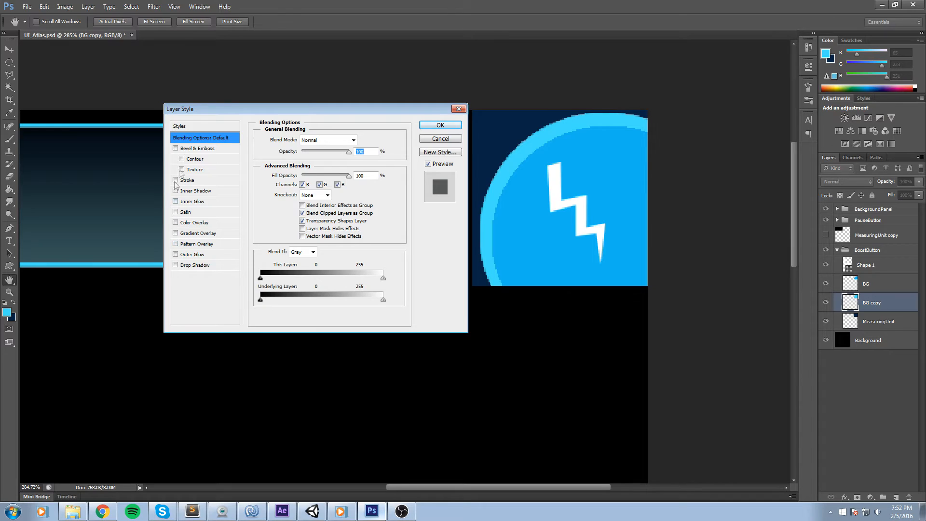
pyautogui.click(175, 265)
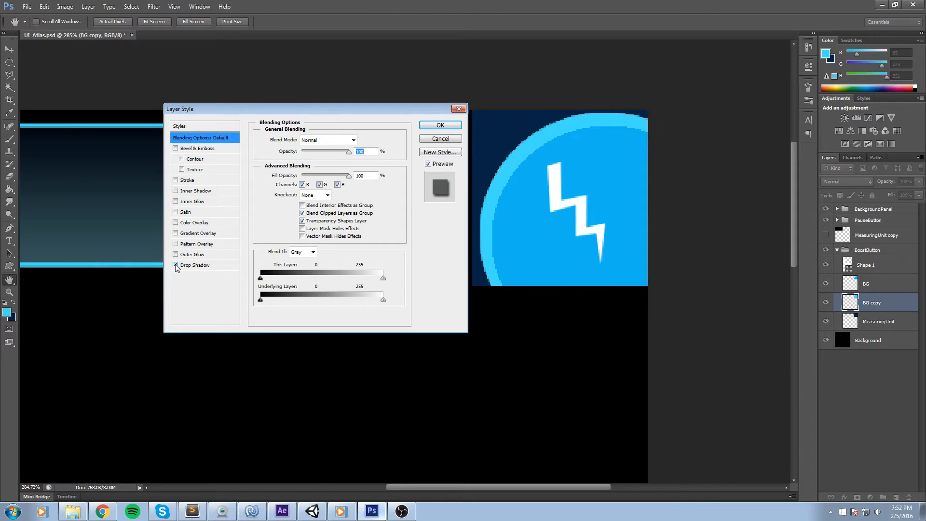
pyautogui.click(459, 109)
# Add a default Drop Shadow layer style to the BG circle layer.
pyautogui.click(825, 284)
pyautogui.click(826, 283)
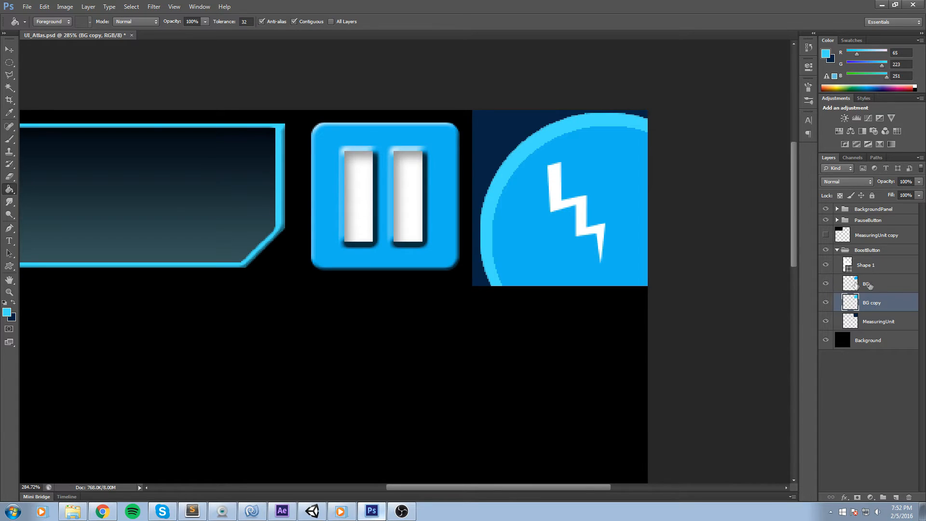
pyautogui.doubleClick(887, 285)
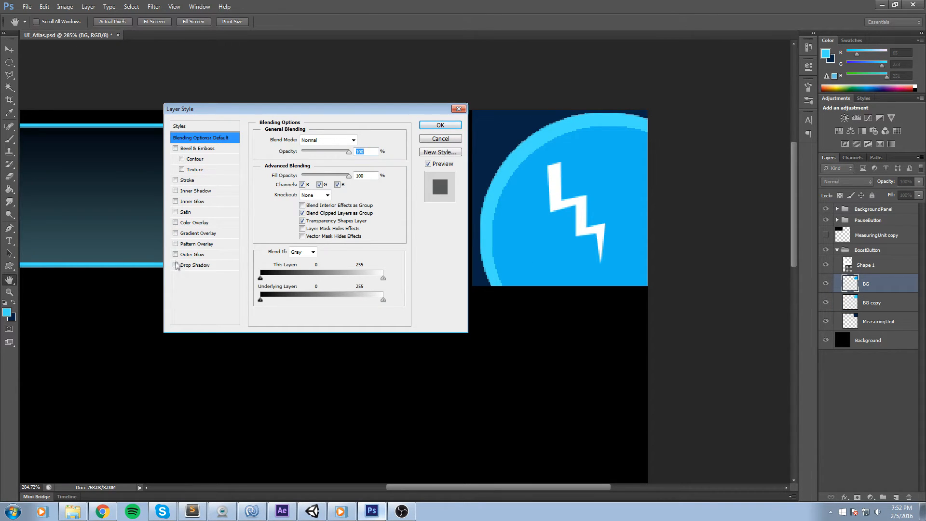
pyautogui.click(209, 265)
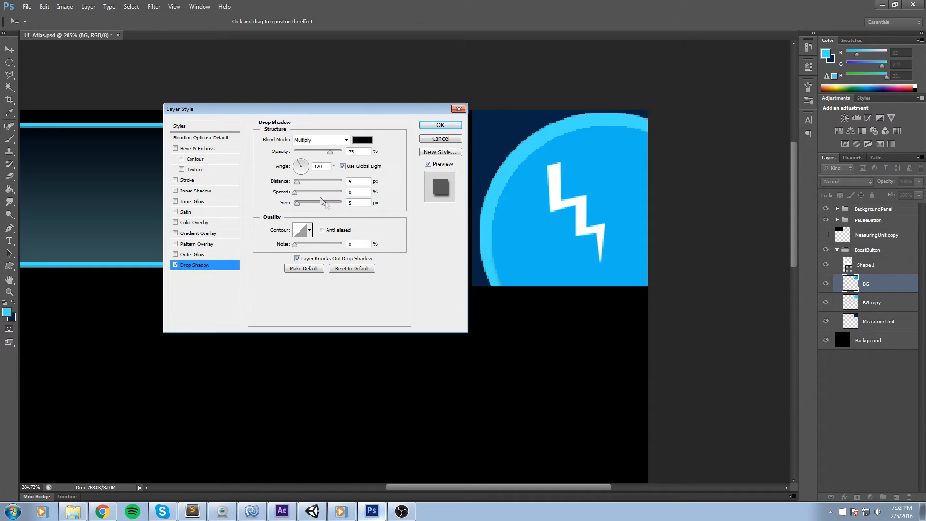
pyautogui.click(440, 125)
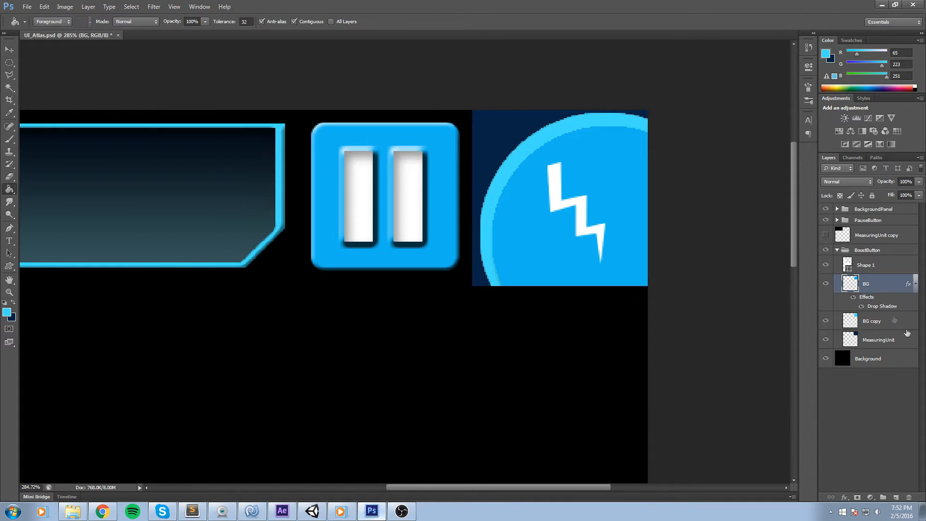
# Add a Stroke effect to the BG circle layer's style.
pyautogui.scroll(2, 513, 175)
pyautogui.click(825, 283)
pyautogui.click(824, 283)
pyautogui.doubleClick(881, 285)
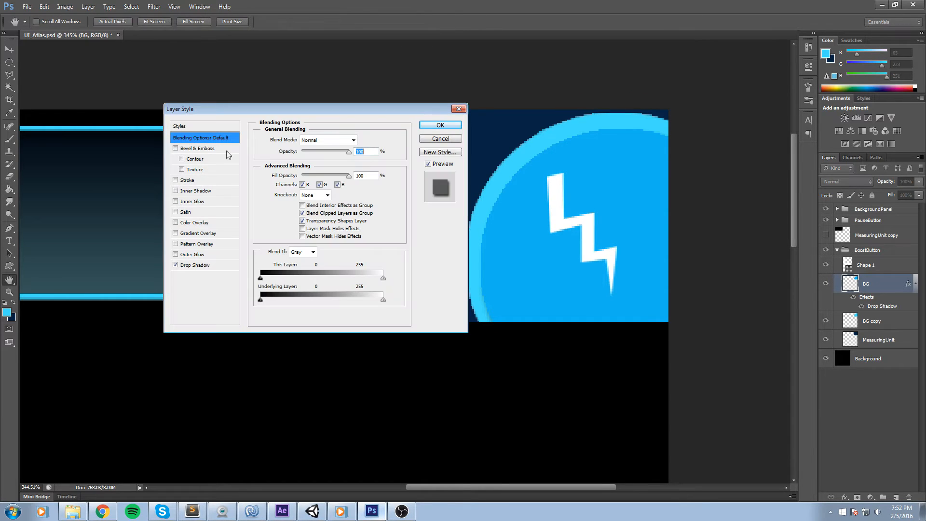
pyautogui.click(176, 181)
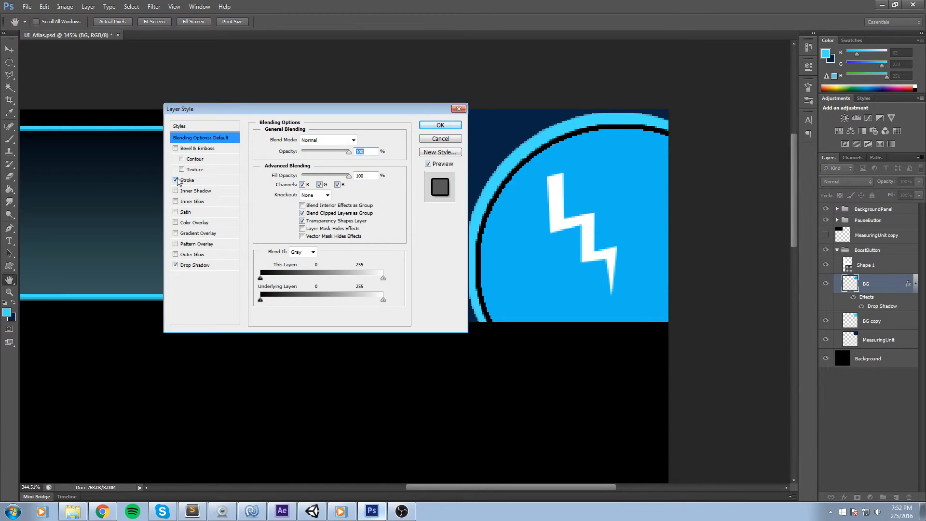
pyautogui.click(212, 181)
pyautogui.press('Return')
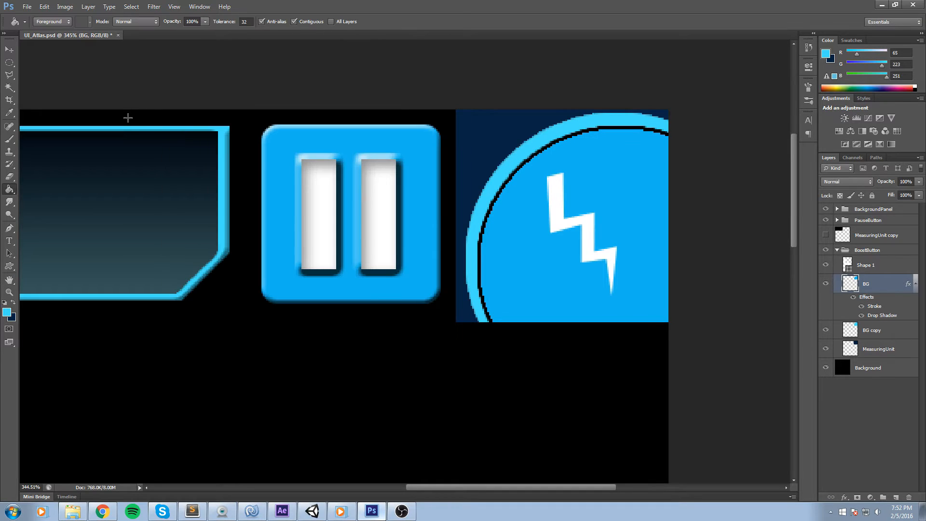
# Set the BG layer's stroke opacity to 25% and enable an Inner Shadow.
pyautogui.doubleClick(884, 286)
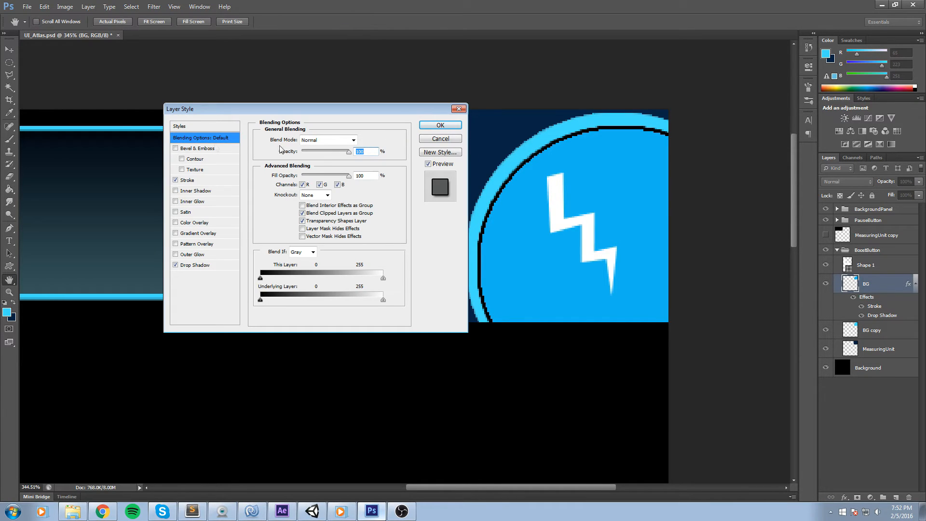
pyautogui.click(203, 183)
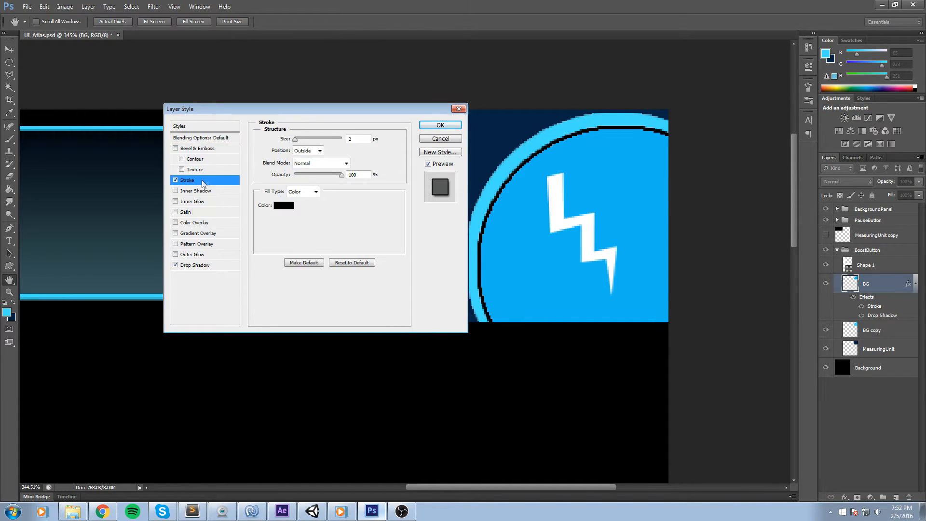
pyautogui.doubleClick(366, 174)
pyautogui.write('25')
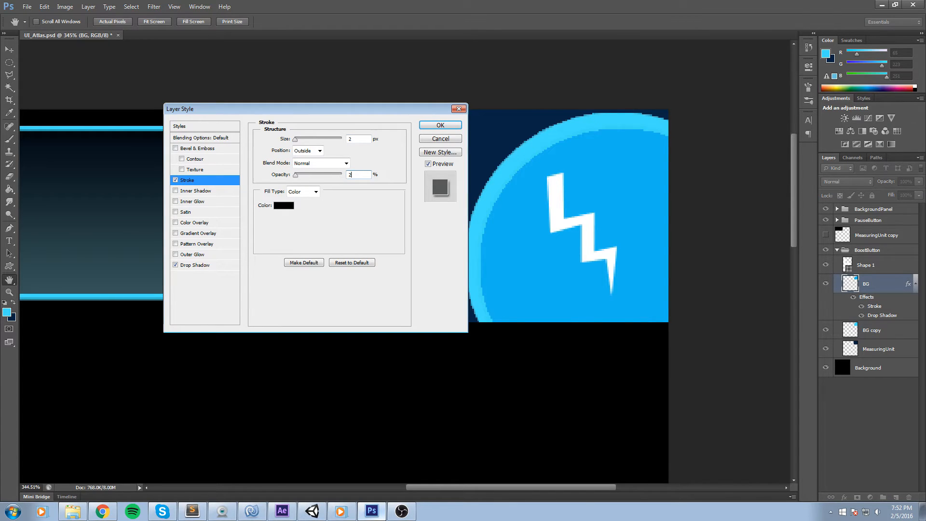
pyautogui.click(176, 191)
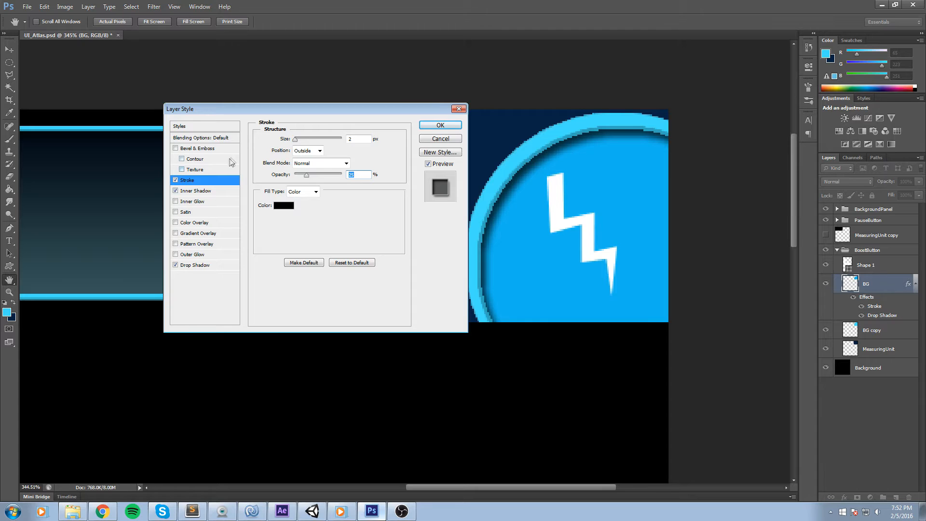
pyautogui.click(440, 127)
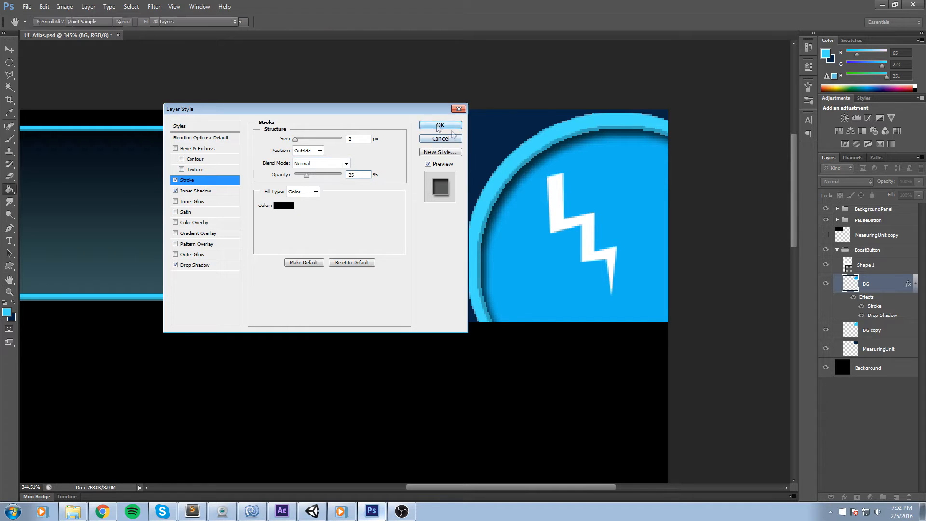
# Add a Gradient Overlay to the BG copy ring using the first preset gradient.
pyautogui.doubleClick(898, 341)
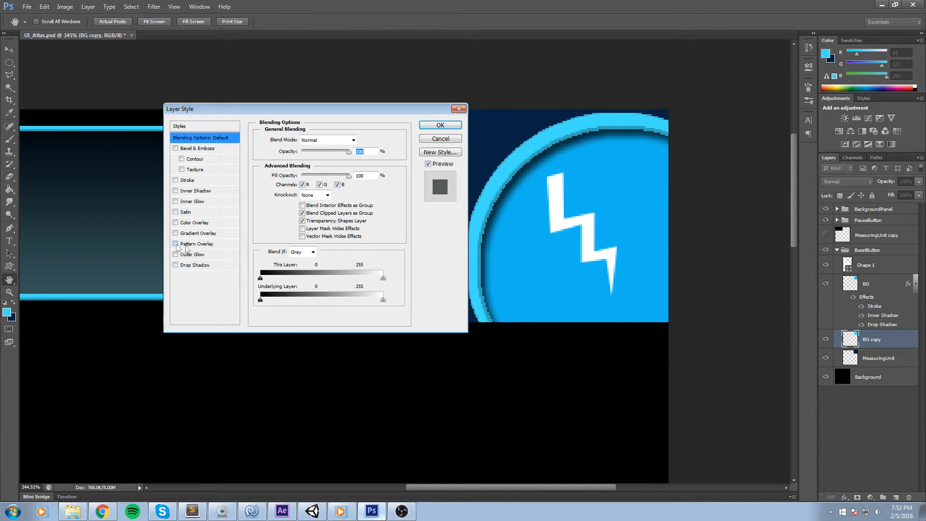
pyautogui.click(183, 223)
pyautogui.click(176, 222)
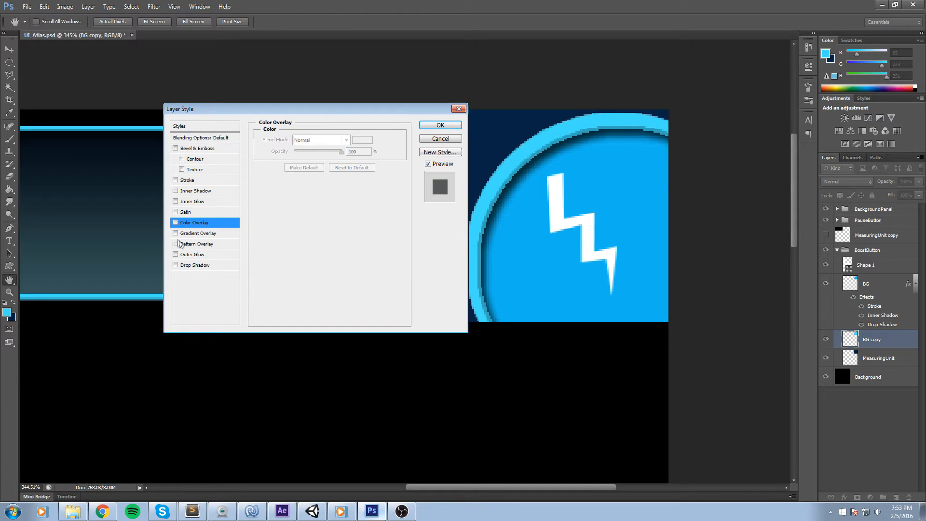
pyautogui.click(175, 233)
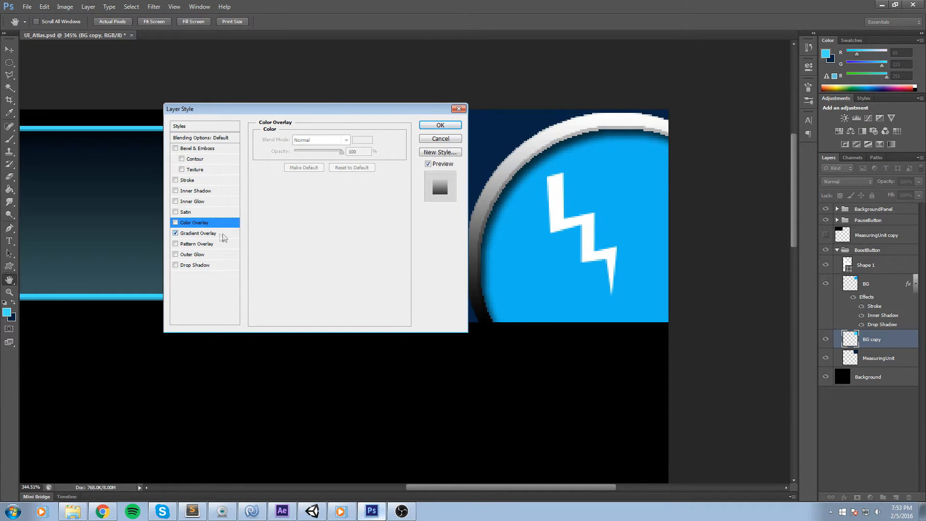
pyautogui.click(217, 222)
pyautogui.click(175, 222)
pyautogui.click(207, 233)
pyautogui.click(323, 162)
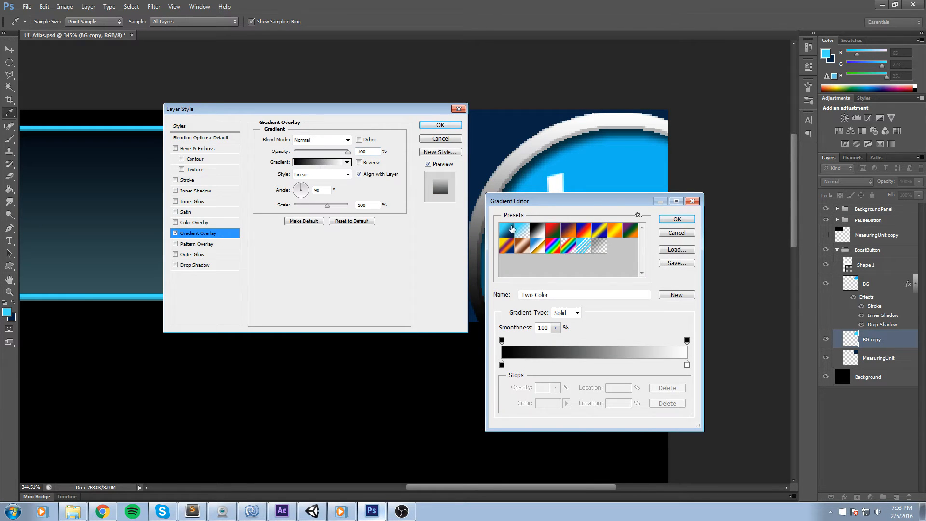
pyautogui.click(507, 230)
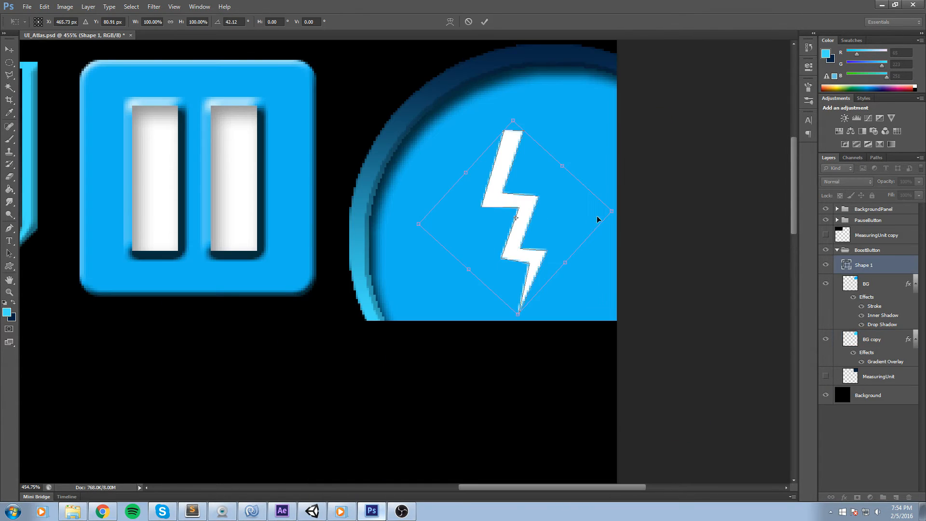
# Enlarge the lightning bolt to about 120% and reposition it inside the circle with Free Transform.
pyautogui.moveTo(612, 211); pyautogui.dragTo(631, 209)
pyautogui.moveTo(581, 232); pyautogui.dragTo(598, 217)
pyautogui.moveTo(616, 278); pyautogui.dragTo(633, 246)
pyautogui.moveTo(546, 194); pyautogui.dragTo(537, 205)
pyautogui.moveTo(620, 247); pyautogui.dragTo(604, 226)
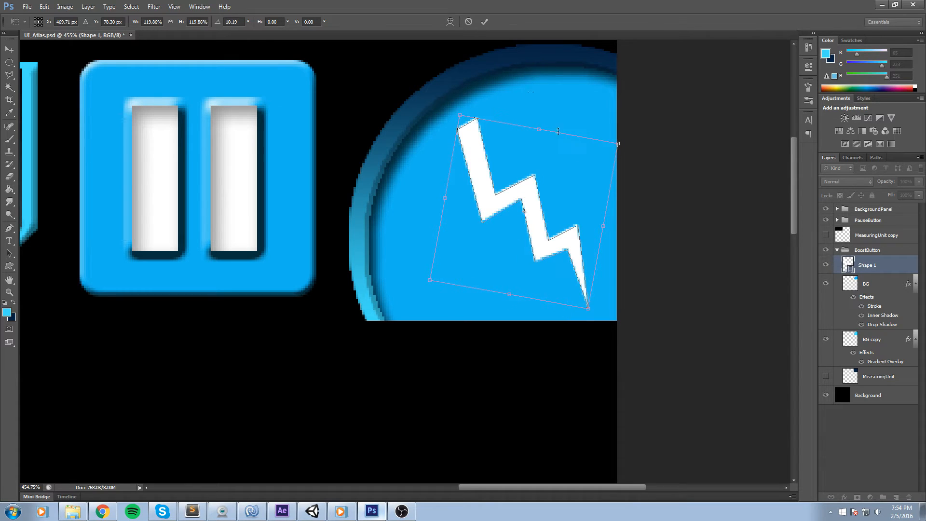
pyautogui.click(485, 21)
# Save the UI_Atlas document.
pyautogui.press('g')
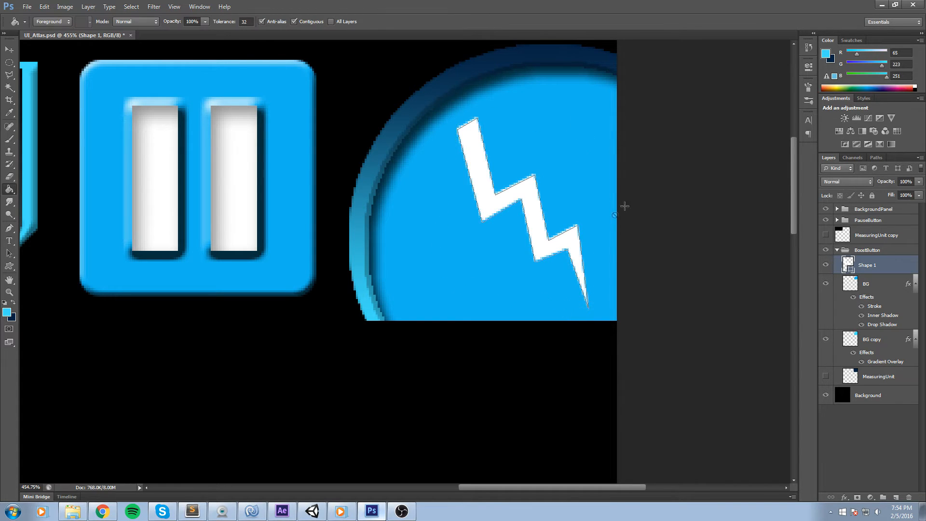
pyautogui.scroll(-4, 624, 206)
pyautogui.press('m')
pyautogui.hotkey('ctrl', 's')
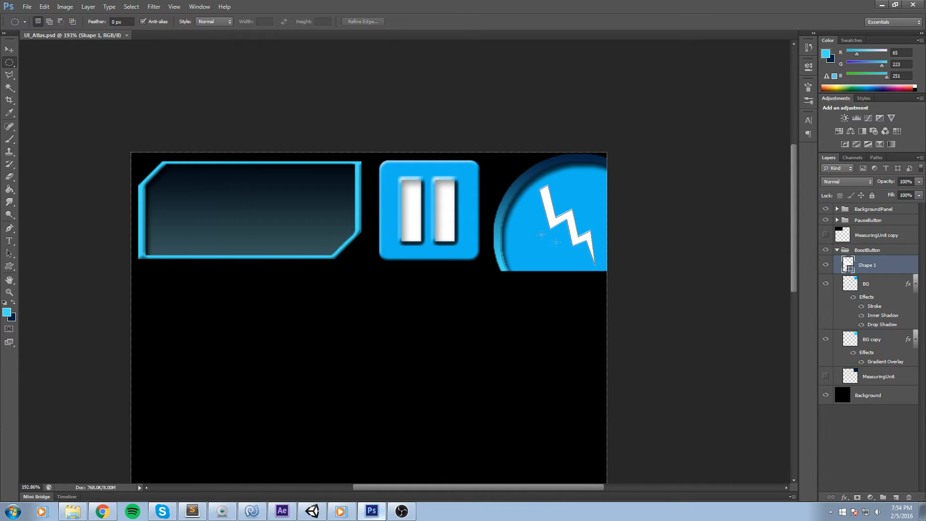
pyautogui.click(826, 265)
pyautogui.click(826, 265)
pyautogui.doubleClick(890, 265)
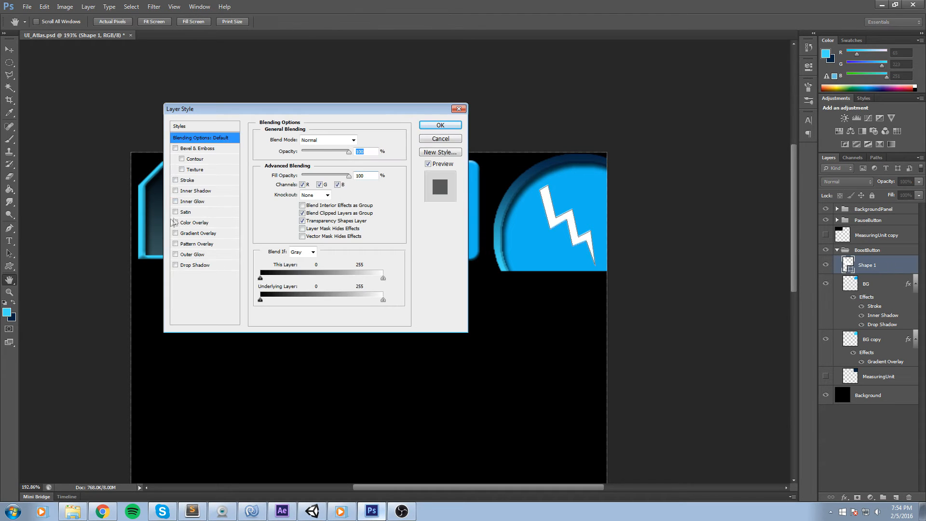
pyautogui.click(458, 108)
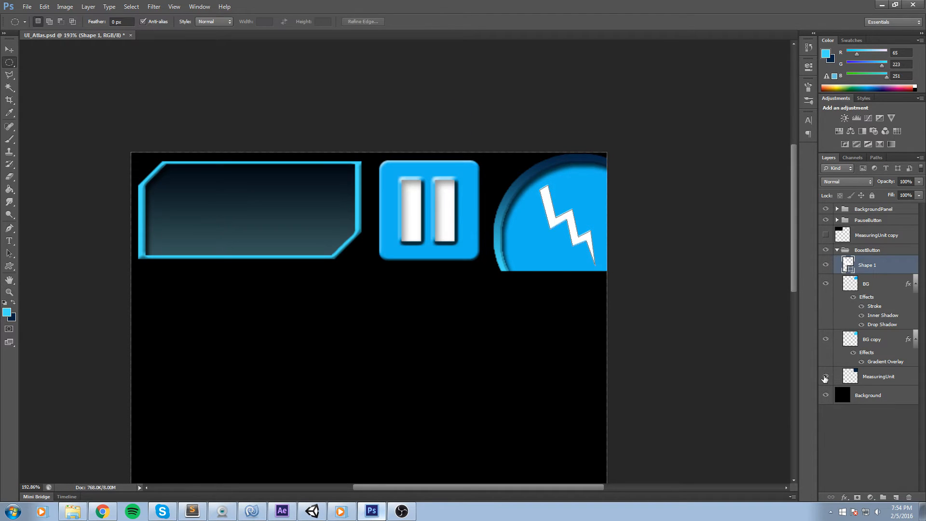
# Hide the MeasuringUnit and Background layers to show transparency.
pyautogui.click(826, 378)
pyautogui.scroll(-2, 874, 398)
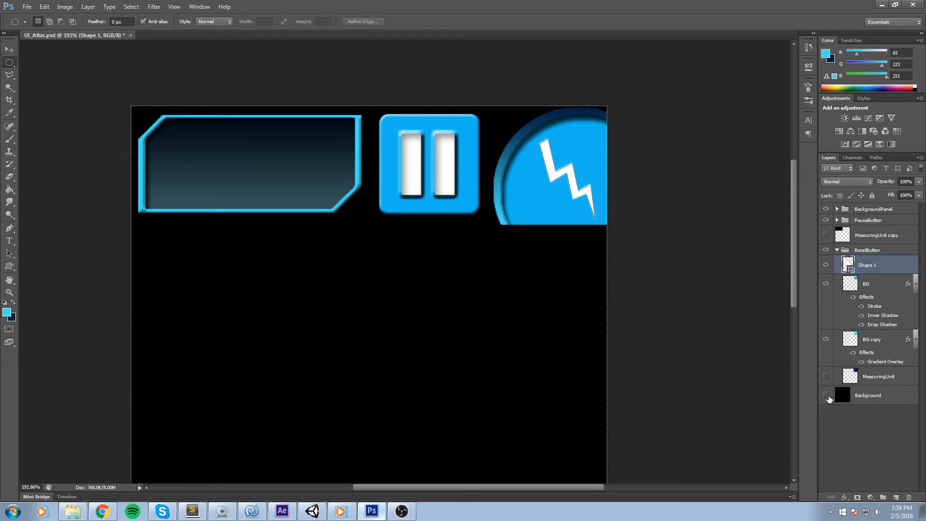
pyautogui.click(827, 396)
pyautogui.click(852, 401)
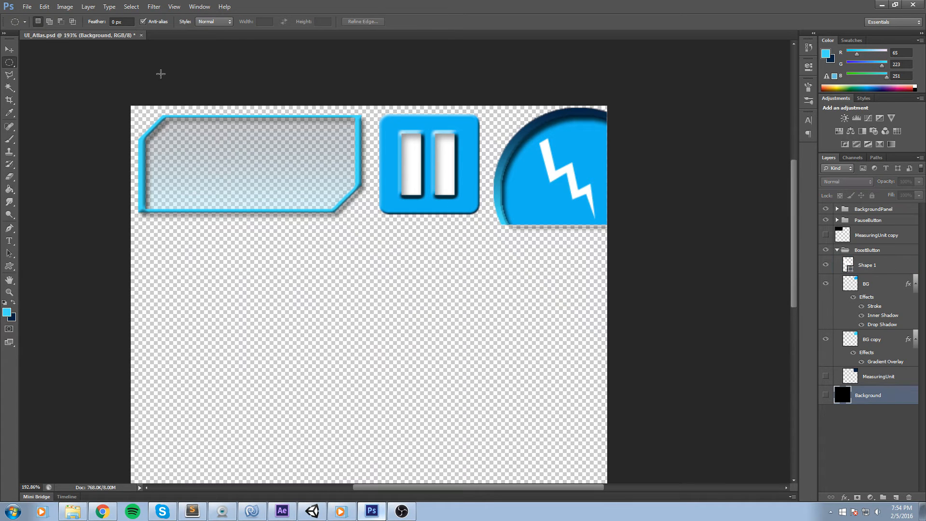
# Save a copy of the atlas as a PNG named UI_Atlas in the Textures folder with smallest compression and no interlace.
pyautogui.click(26, 6)
pyautogui.click(63, 123)
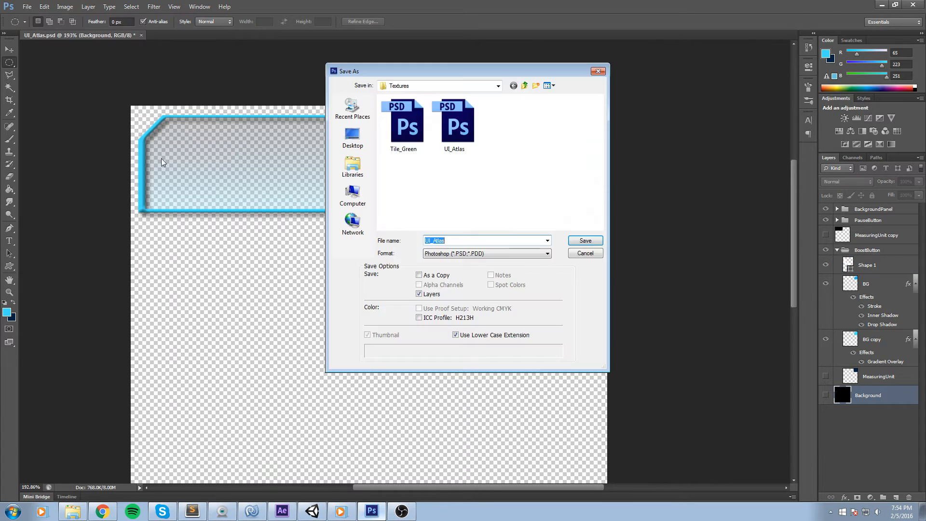
pyautogui.click(464, 259)
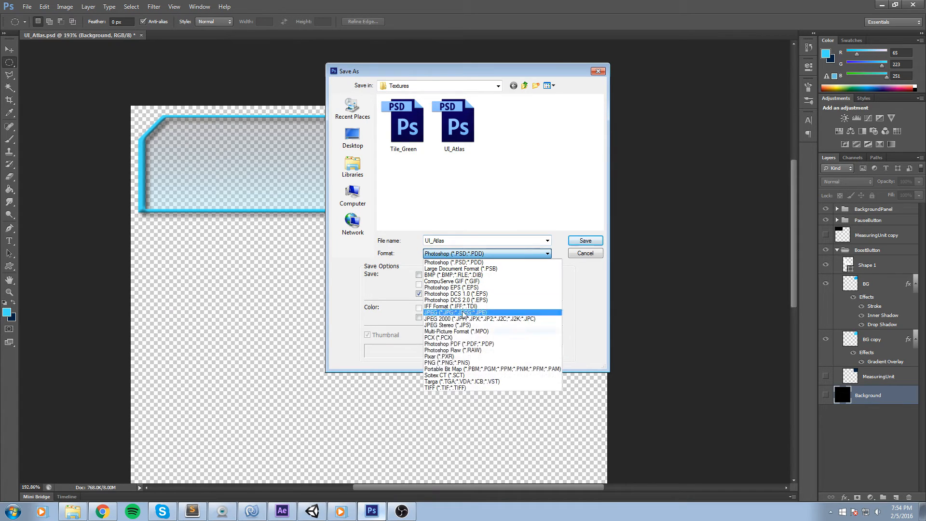
pyautogui.click(473, 363)
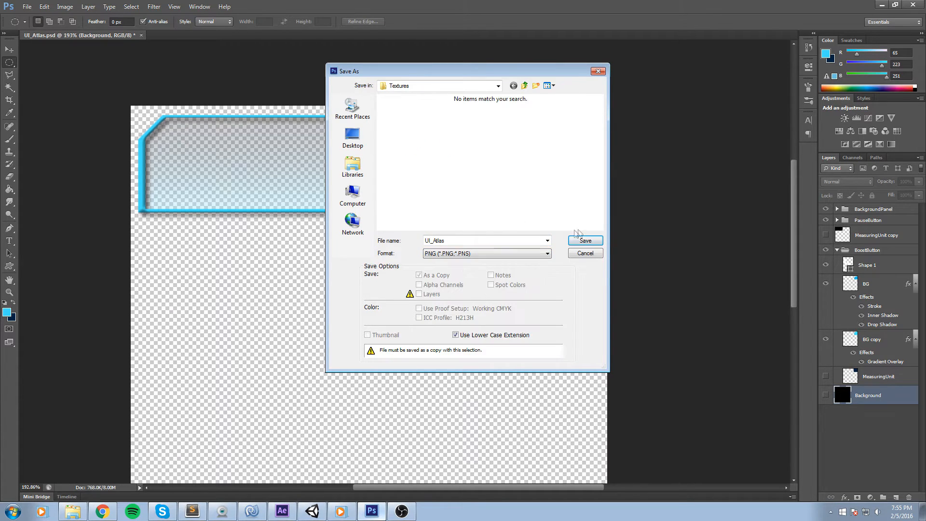
pyautogui.click(586, 241)
pyautogui.click(486, 162)
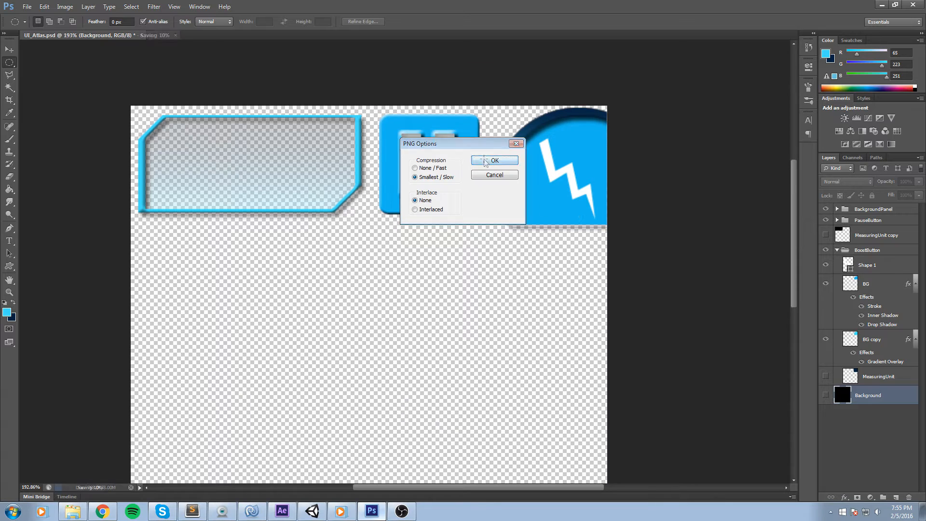
# Switch to Unity and compare the two UI_Atlas textures in the project's Textures folder and their previews.
pyautogui.click(313, 511)
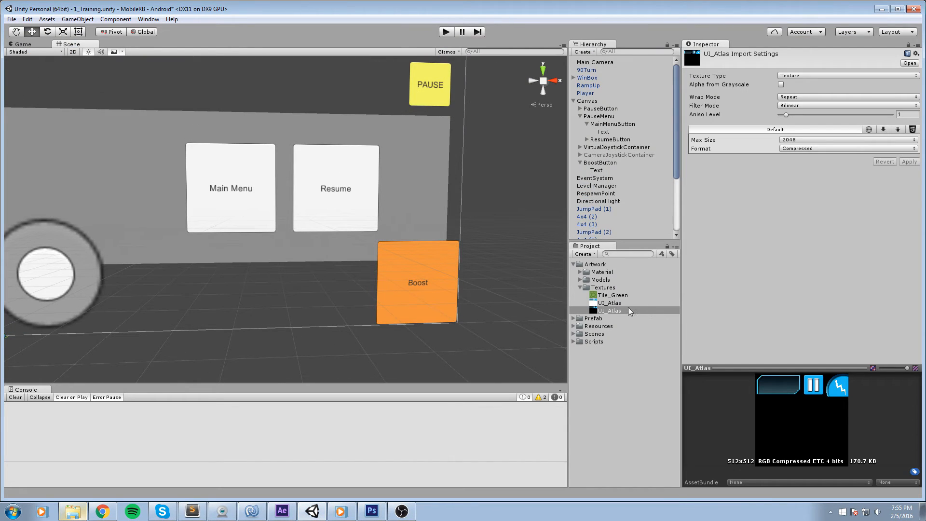
pyautogui.click(626, 304)
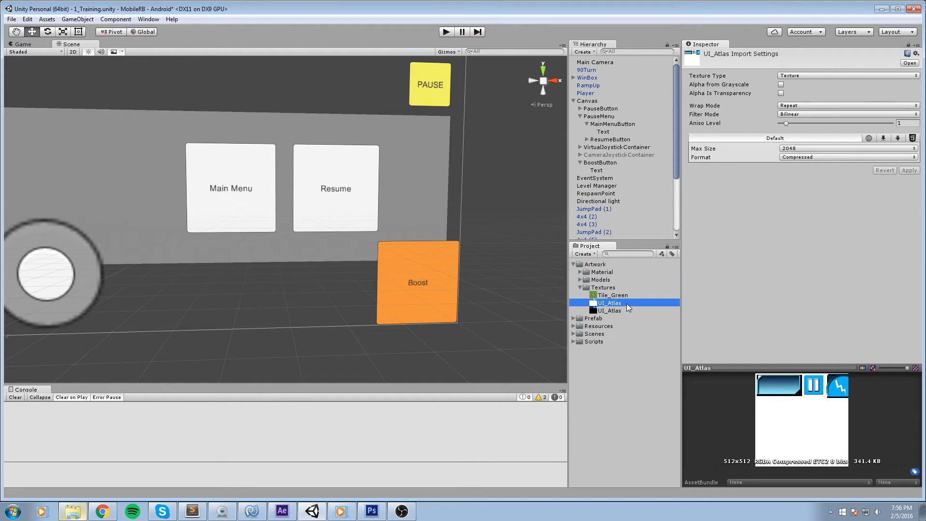
pyautogui.press('Down')
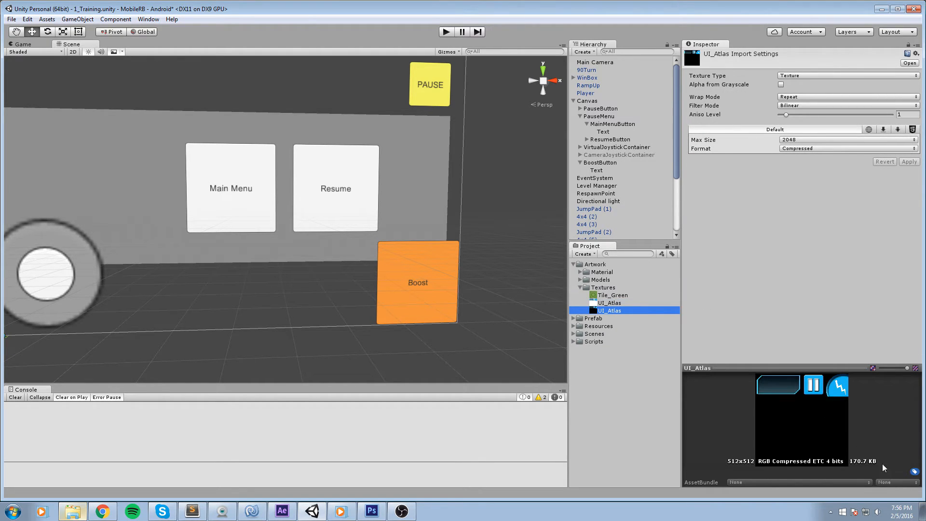
pyautogui.click(820, 367)
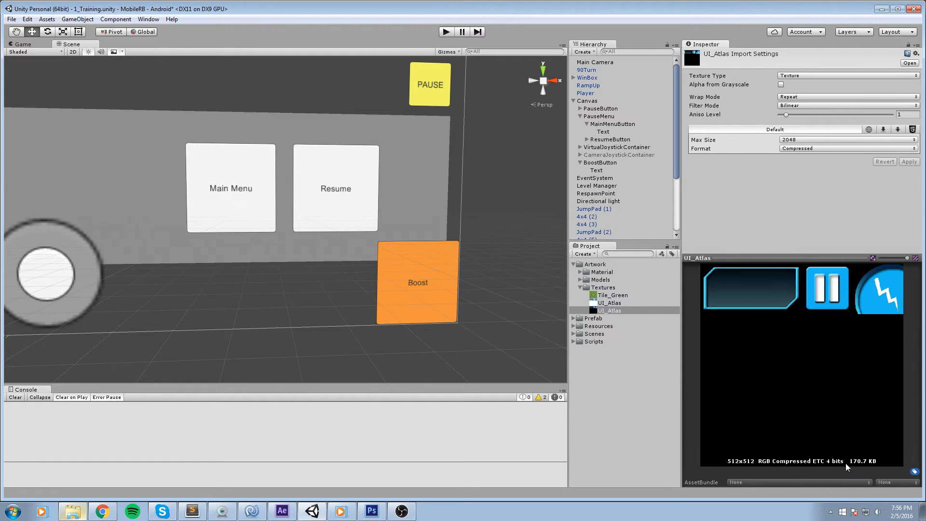
pyautogui.click(610, 303)
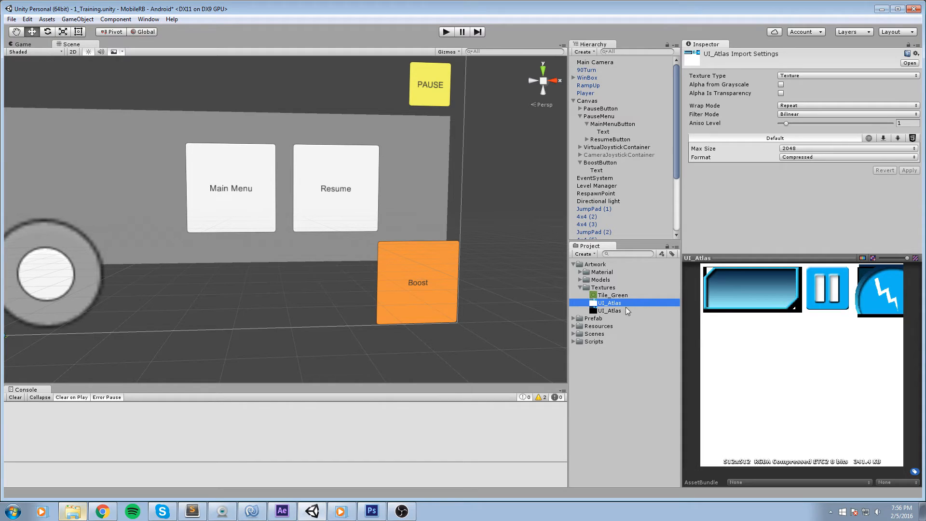
pyautogui.click(616, 311)
pyautogui.moveTo(784, 259); pyautogui.dragTo(793, 313)
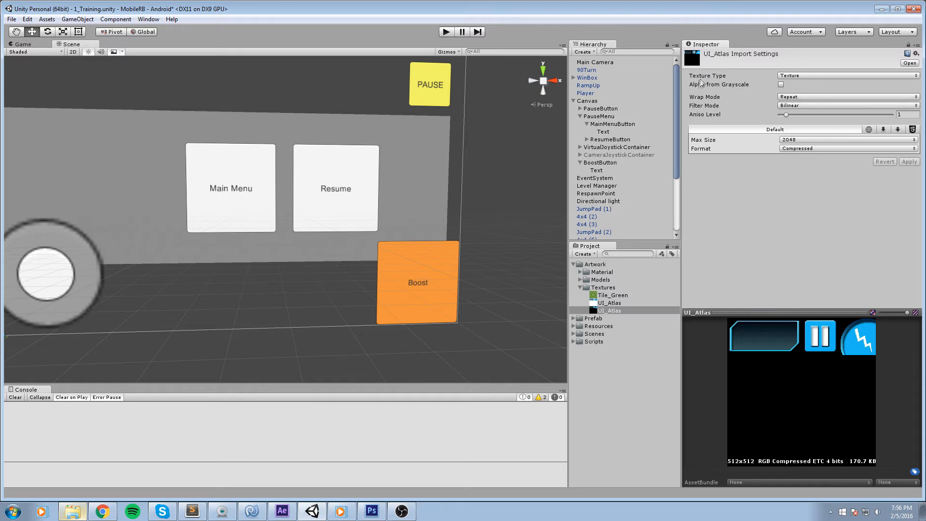
# Set the UI_Atlas texture type to Sprite (2D and UI) with Multiple sprite mode and open the Sprite Editor.
pyautogui.click(795, 77)
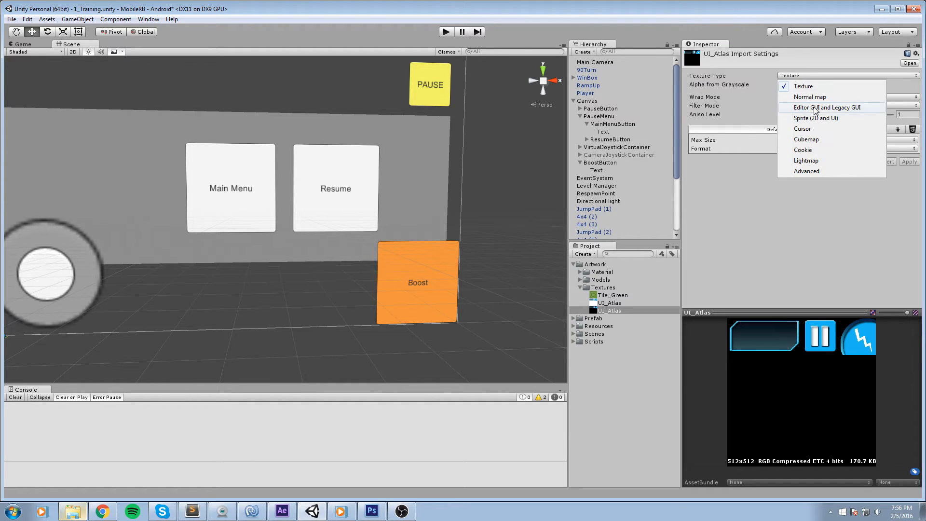
pyautogui.click(821, 119)
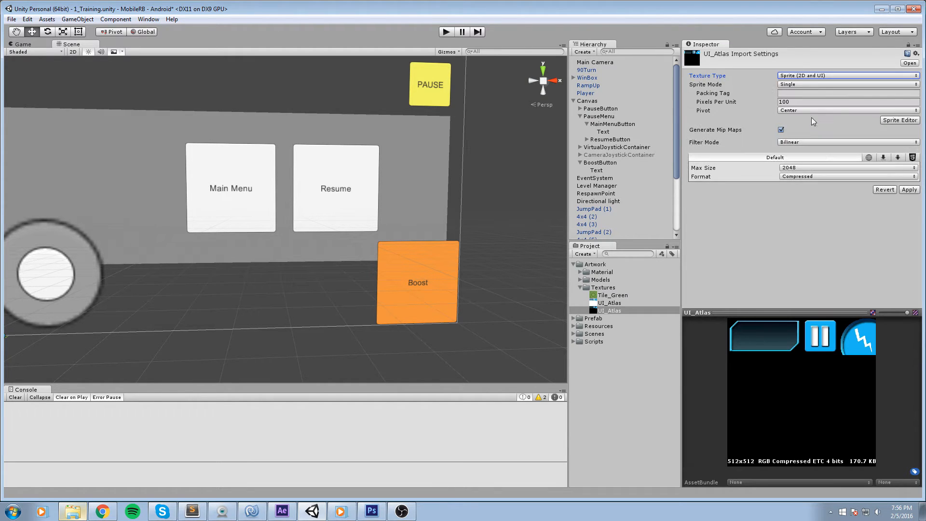
pyautogui.click(810, 85)
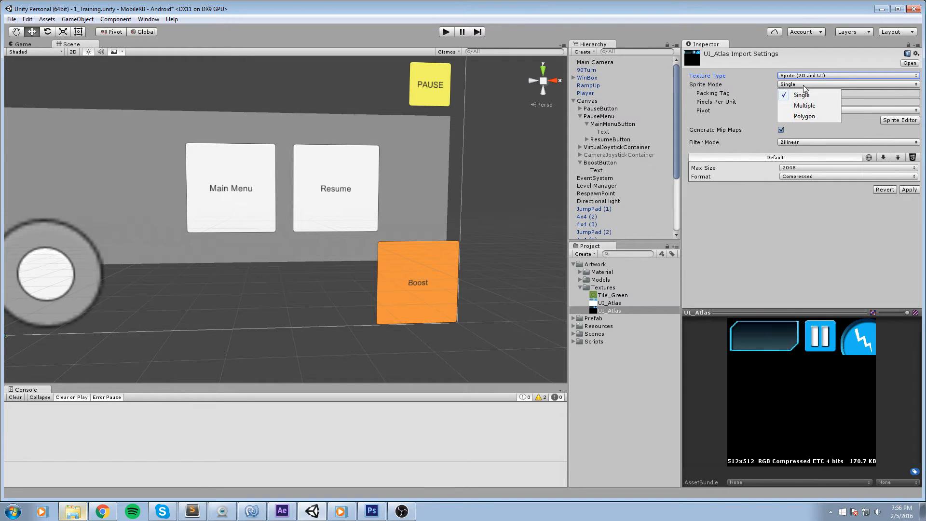
pyautogui.click(810, 106)
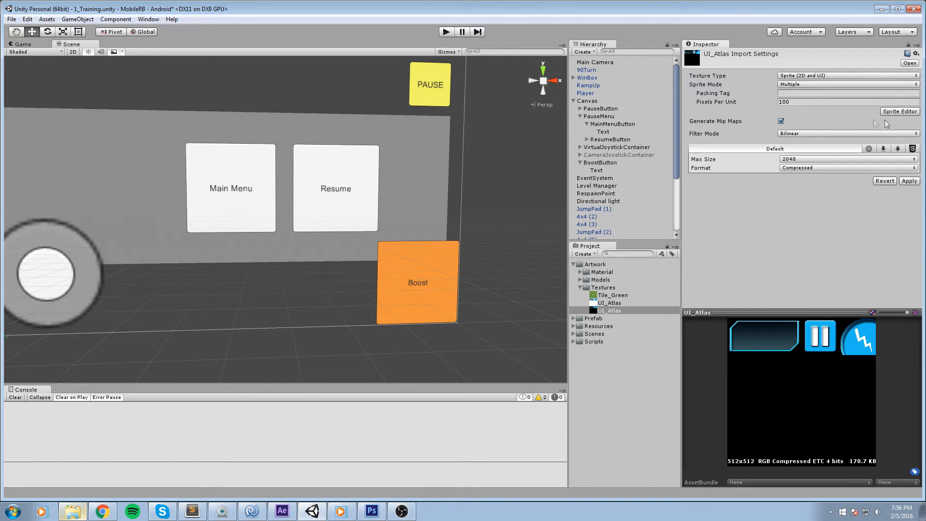
pyautogui.click(904, 113)
pyautogui.click(488, 274)
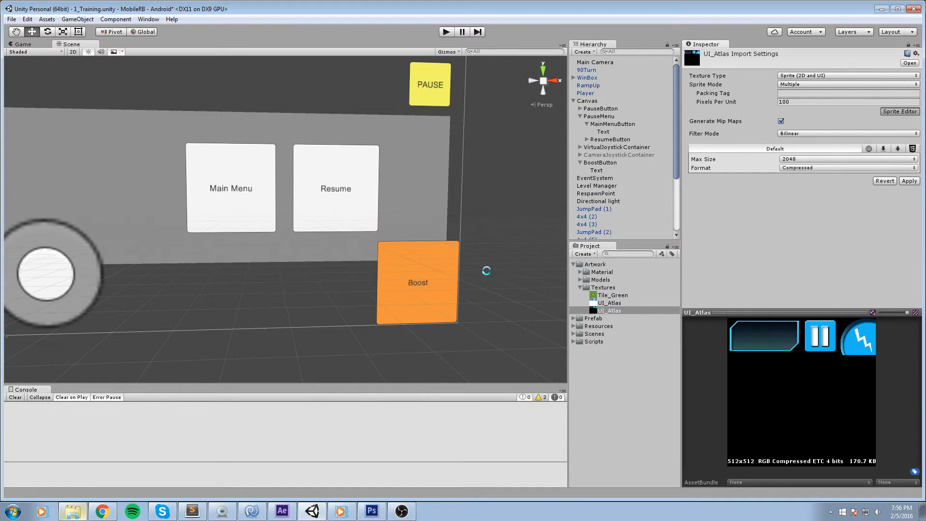
pyautogui.moveTo(484, 83); pyautogui.dragTo(424, 46)
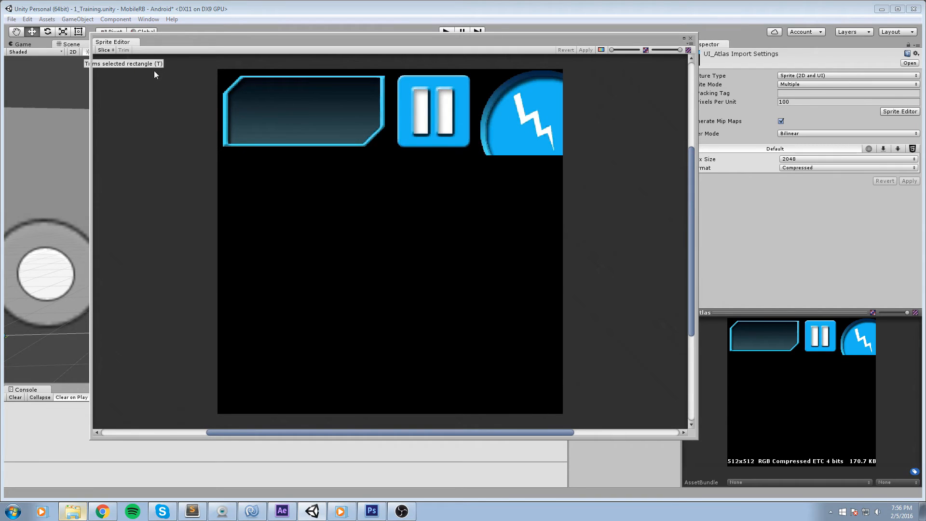
pyautogui.moveTo(225, 76); pyautogui.dragTo(393, 155)
pyautogui.scroll(1, 507, 290)
pyautogui.moveTo(324, 133); pyautogui.dragTo(551, 361)
pyautogui.moveTo(529, 292); pyautogui.dragTo(287, 136)
pyautogui.hotkey('ctrl', 'z')
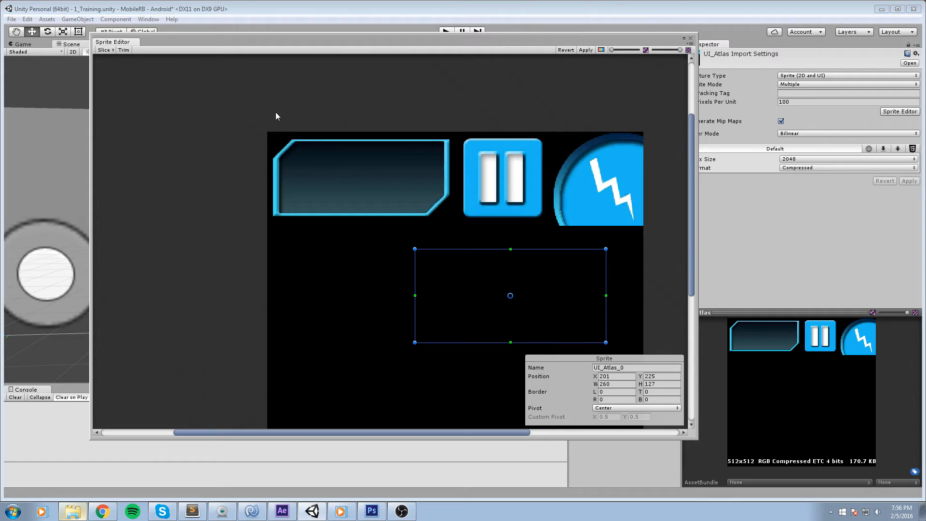
pyautogui.hotkey('ctrl', 'z')
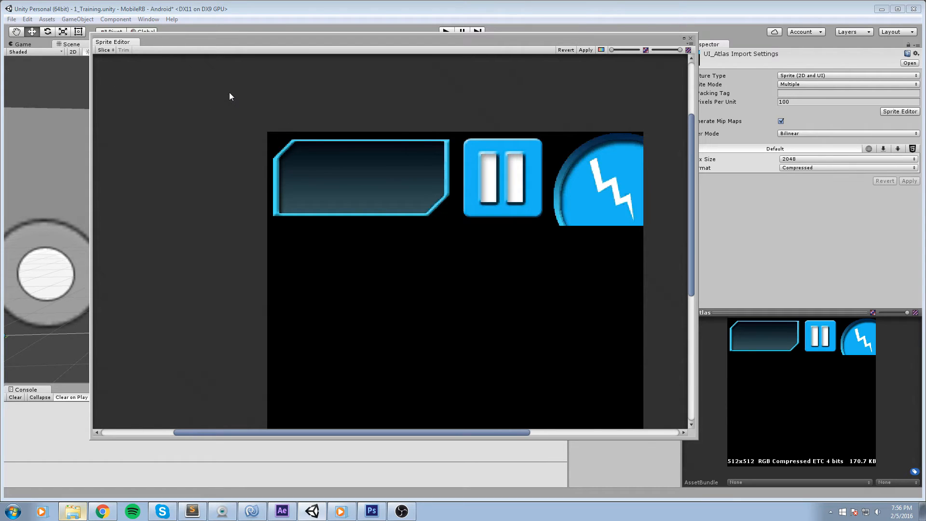
# Draw a sprite rectangle around the panel graphic, set it to 256 by 128 and move it to the top-left corner.
pyautogui.moveTo(258, 136); pyautogui.dragTo(459, 244)
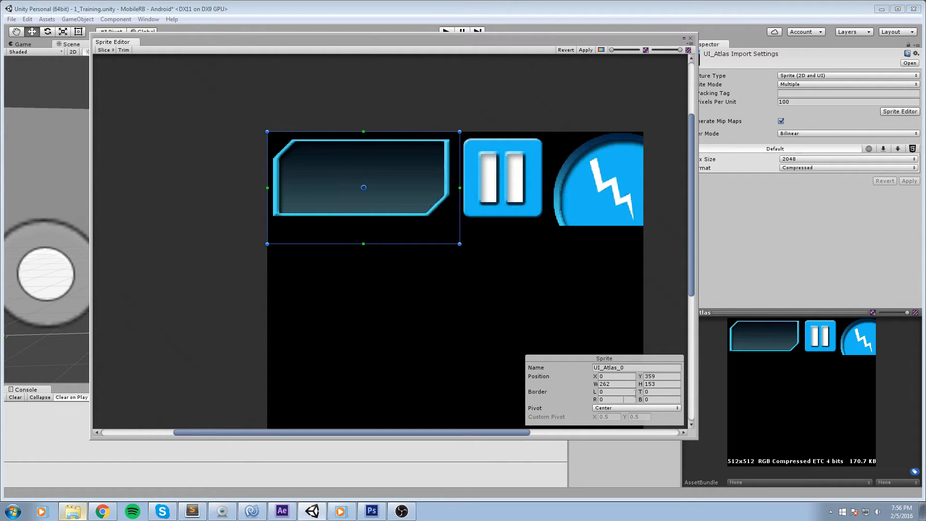
pyautogui.click(660, 377)
pyautogui.scroll(-1, 427, 348)
pyautogui.click(659, 385)
pyautogui.click(618, 385)
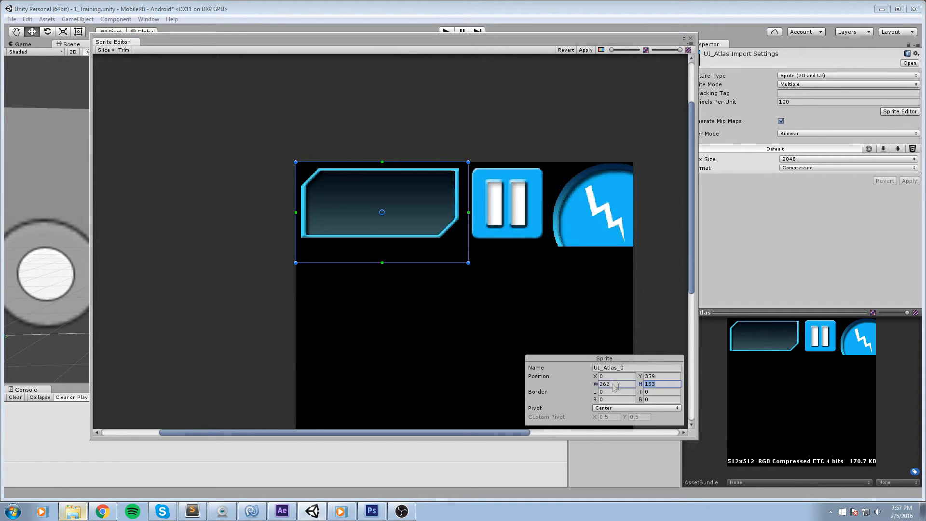
pyautogui.write('256')
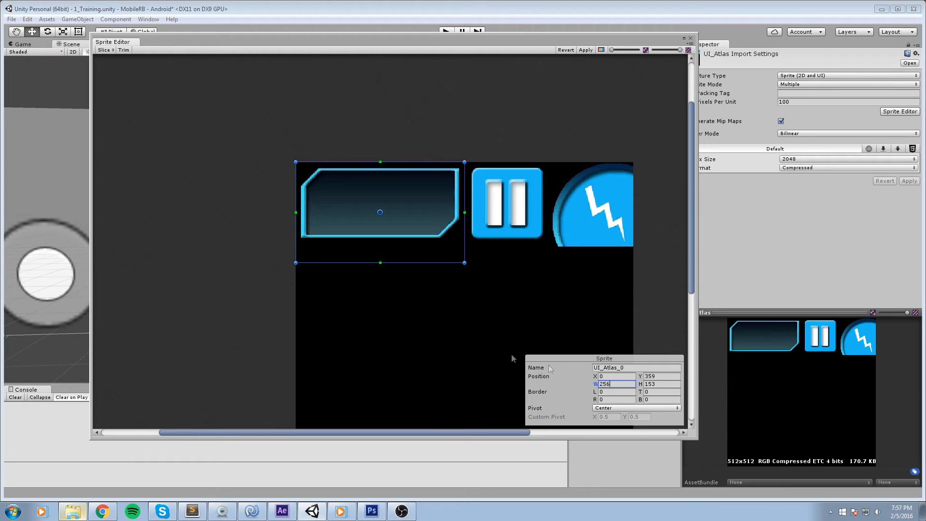
pyautogui.click(677, 385)
pyautogui.write('128')
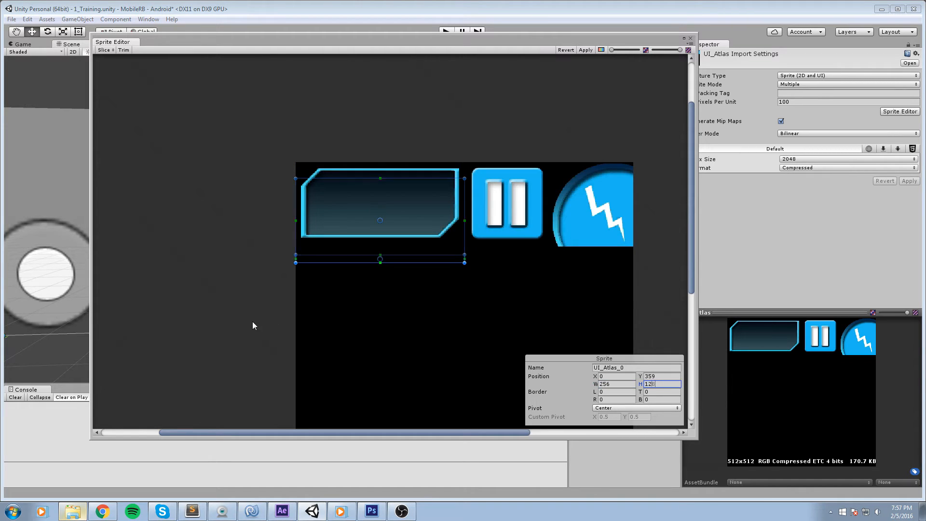
pyautogui.moveTo(393, 216); pyautogui.dragTo(393, 203)
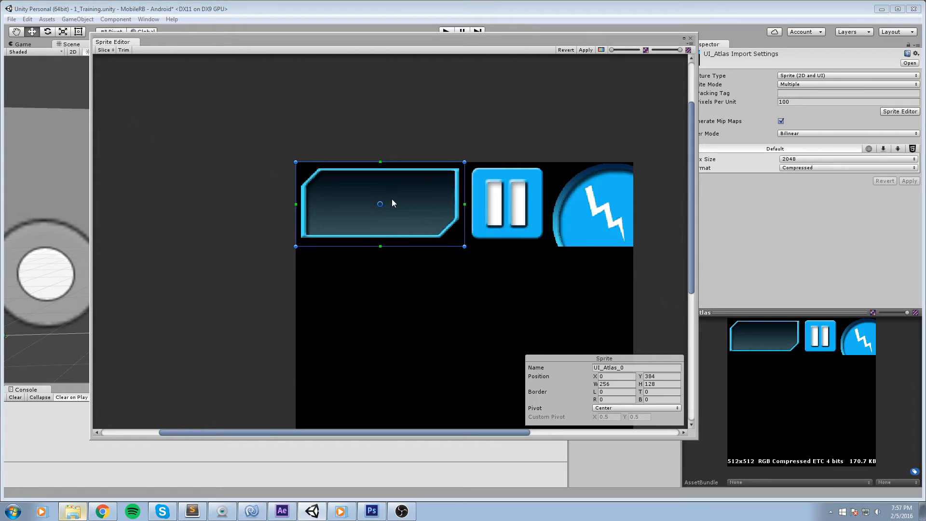
# Check the panel sprite's Y position with the Calculator.
pyautogui.click(654, 375)
pyautogui.press('XF86Calculator')
pyautogui.write('512')
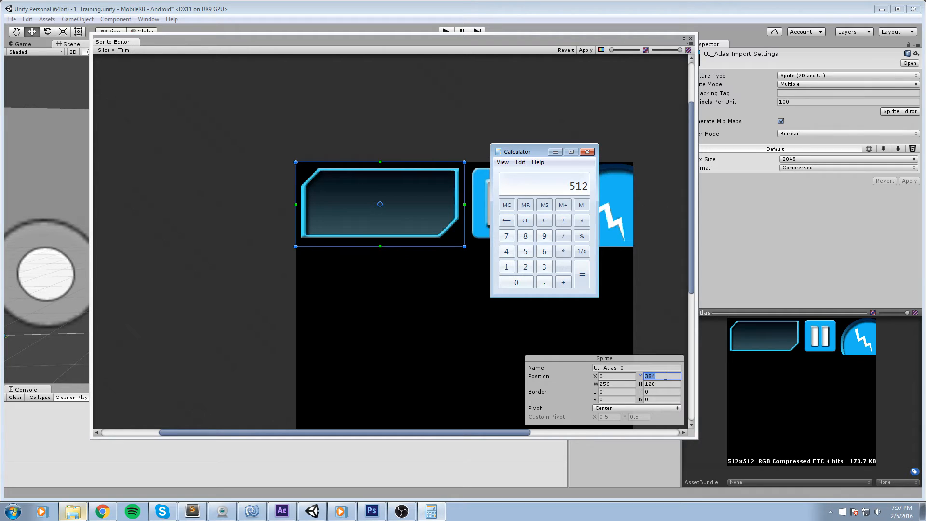
pyautogui.write('384')
pyautogui.press('Return')
pyautogui.click(587, 152)
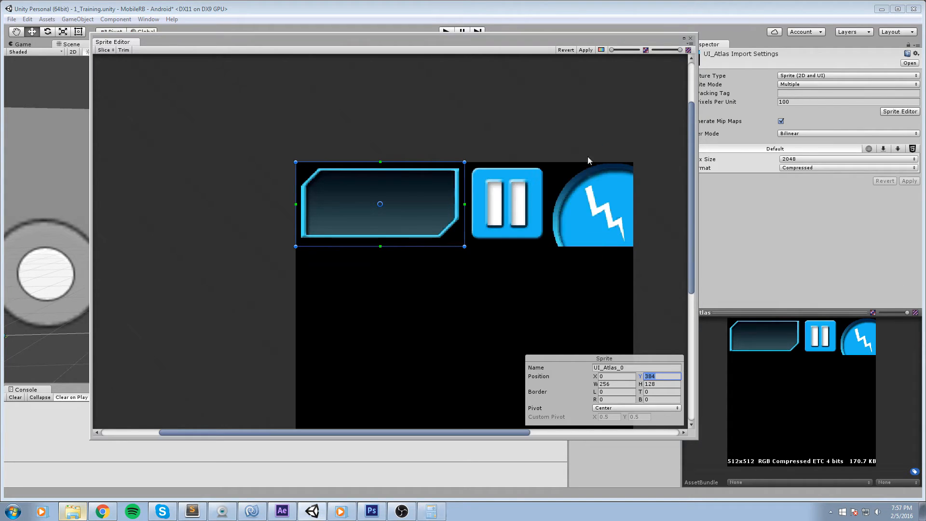
# Draw a second sprite rectangle below the panel and set its size to 128 by 128.
pyautogui.moveTo(692, 262); pyautogui.dragTo(692, 272)
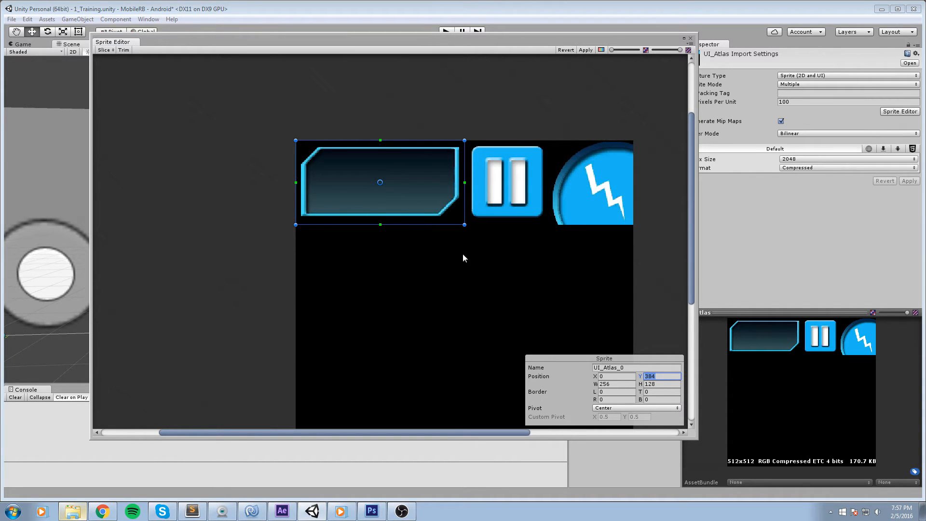
pyautogui.moveTo(447, 269); pyautogui.dragTo(522, 346)
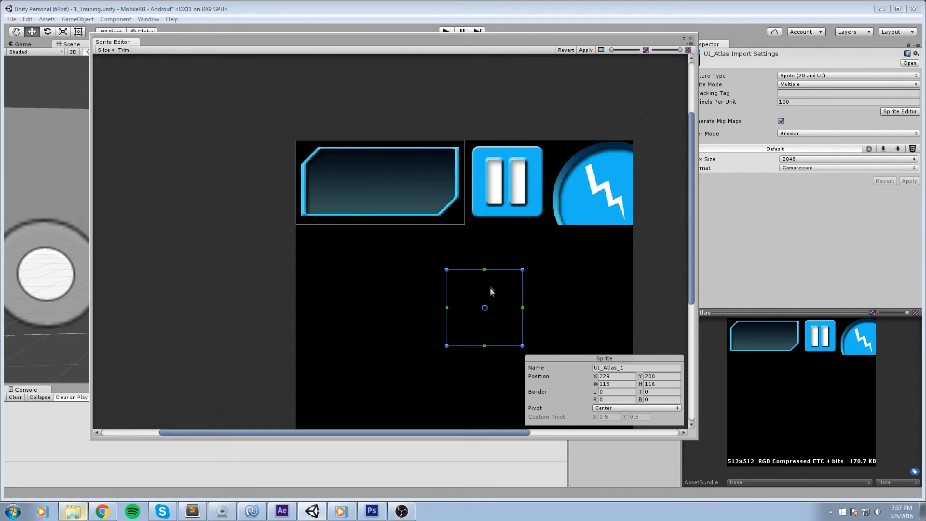
pyautogui.click(624, 384)
pyautogui.write('128')
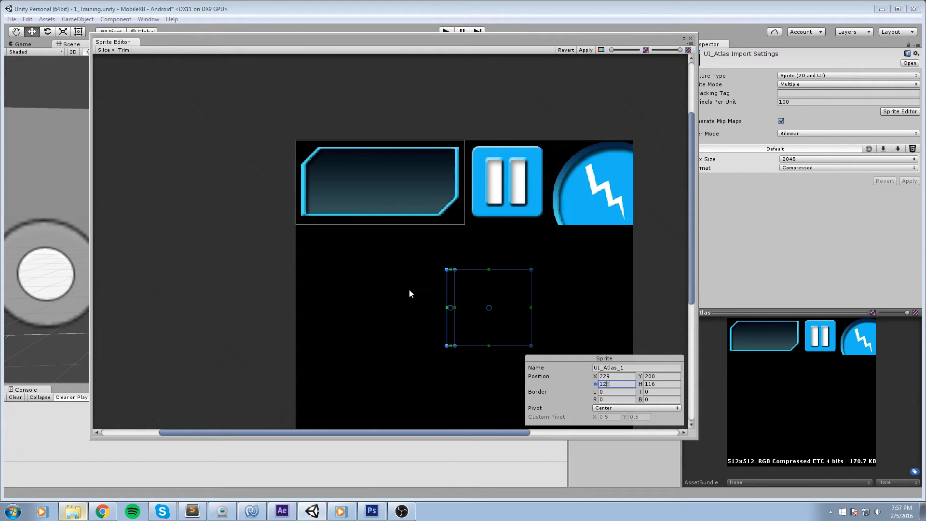
pyautogui.press('Tab')
pyautogui.write('1')
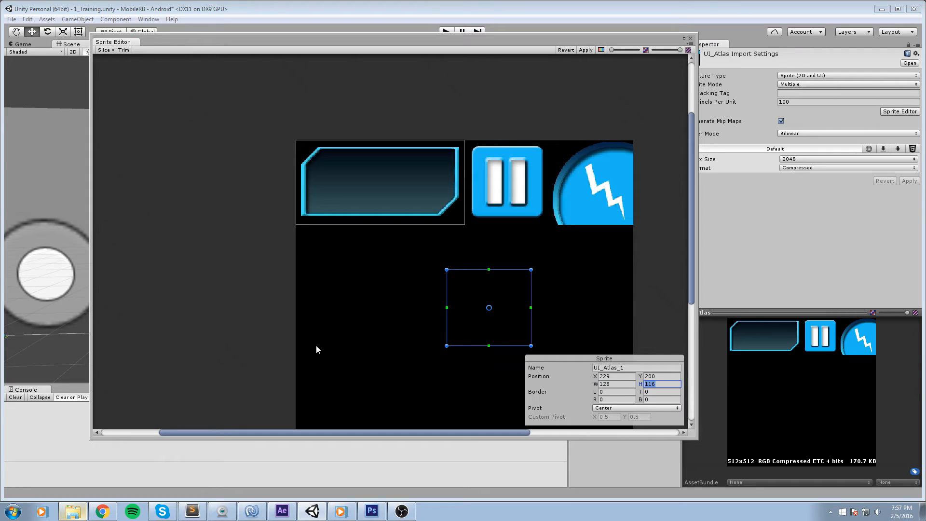
pyautogui.write('28')
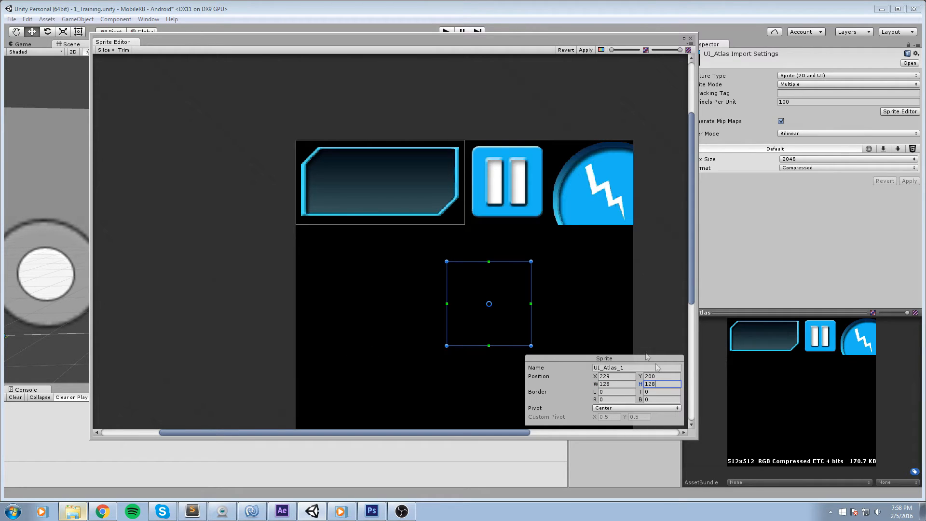
# Position the second sprite at X 256, Y 384 over the pause button.
pyautogui.click(614, 376)
pyautogui.write('256')
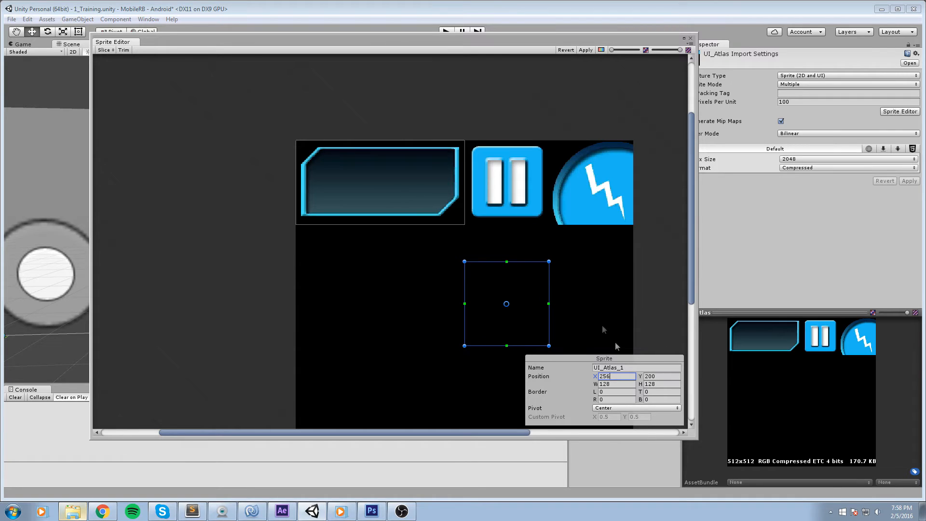
pyautogui.click(659, 377)
pyautogui.write('384')
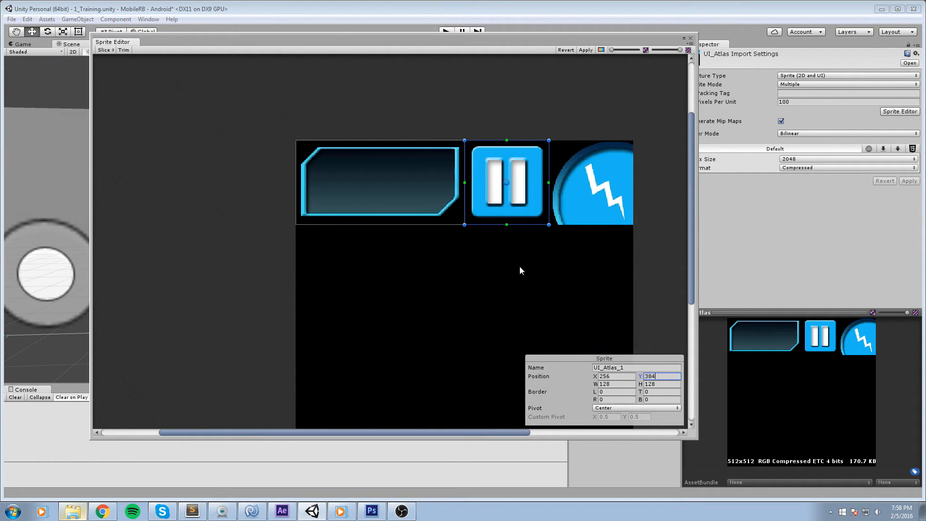
pyautogui.click(563, 234)
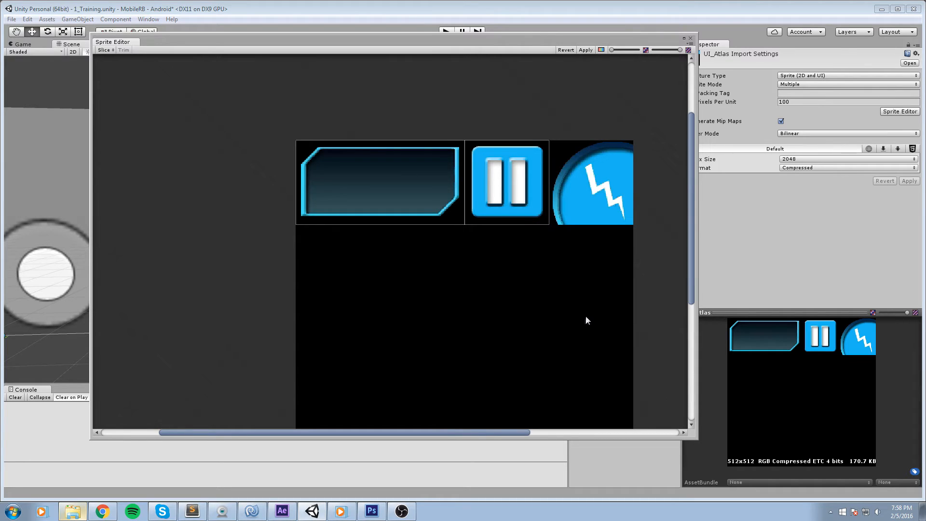
# Draw a third sprite rectangle below the pause button and set its size to 128 by 128.
pyautogui.moveTo(473, 265)
pyautogui.mouseDown()
pyautogui.moveTo(569, 352)
pyautogui.moveTo(575, 335)
pyautogui.mouseUp()
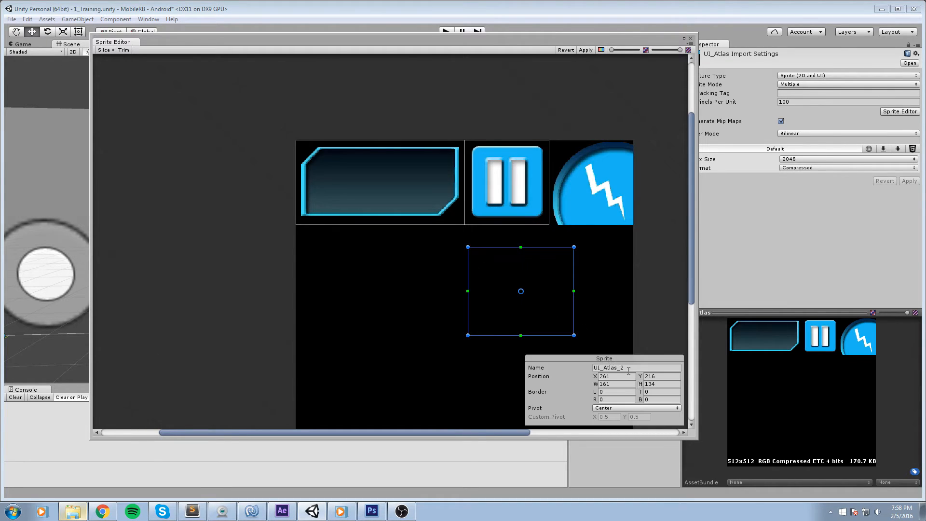
pyautogui.click(617, 384)
pyautogui.write('128')
pyautogui.press('Tab')
pyautogui.write('128')
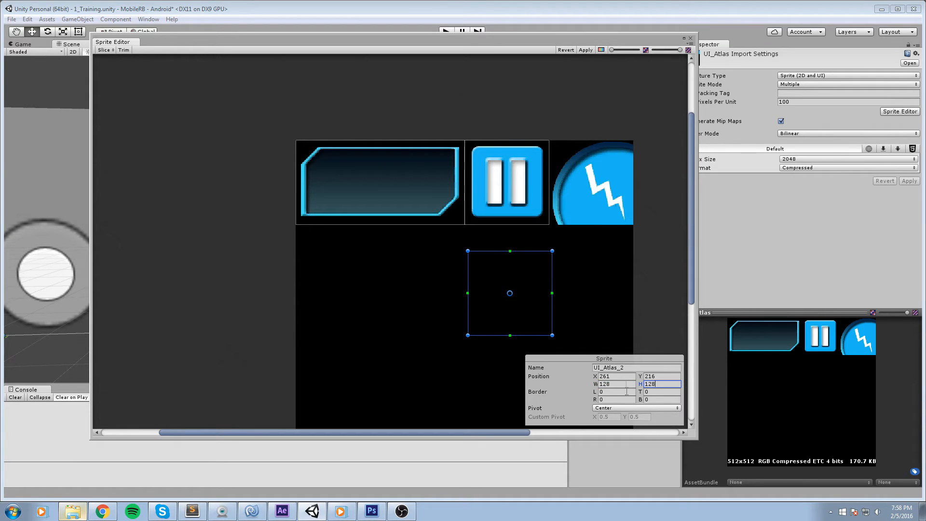
# Position the third sprite at X 386 (258+128), Y 384 over the boost graphic.
pyautogui.moveTo(626, 377); pyautogui.dragTo(72, 302)
pyautogui.write('258+128')
pyautogui.press('Tab')
pyautogui.write('384')
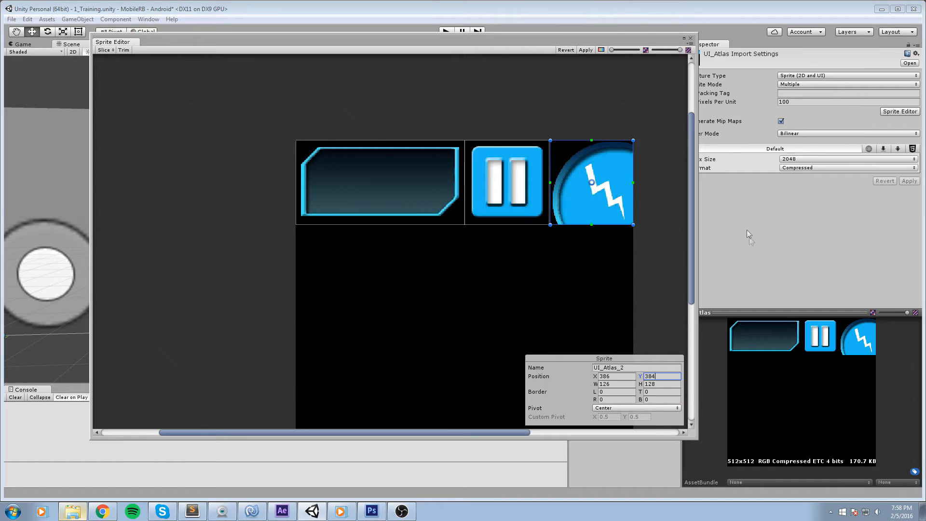
# Close the Sprite Editor applying the slices, and expand UI_Atlas to show its sliced sprites.
pyautogui.click(690, 38)
pyautogui.click(497, 274)
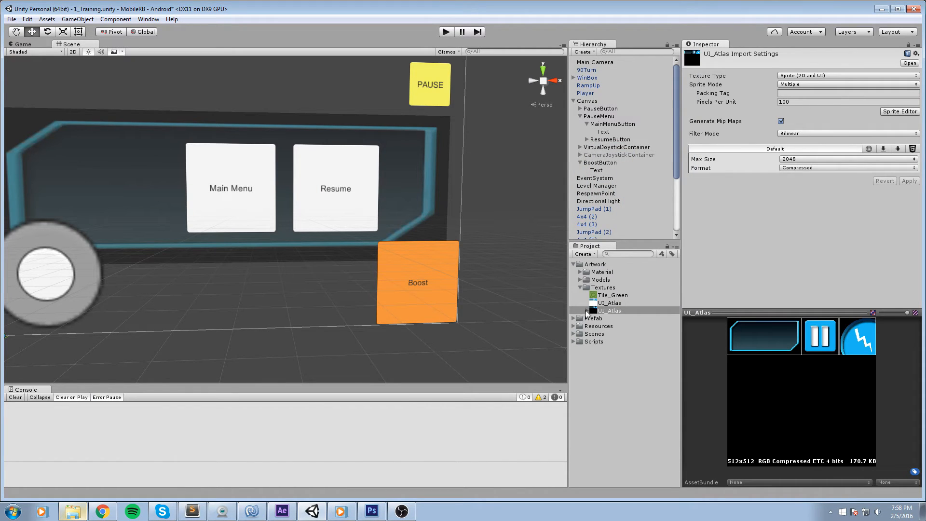
pyautogui.click(587, 311)
pyautogui.click(620, 319)
pyautogui.click(624, 326)
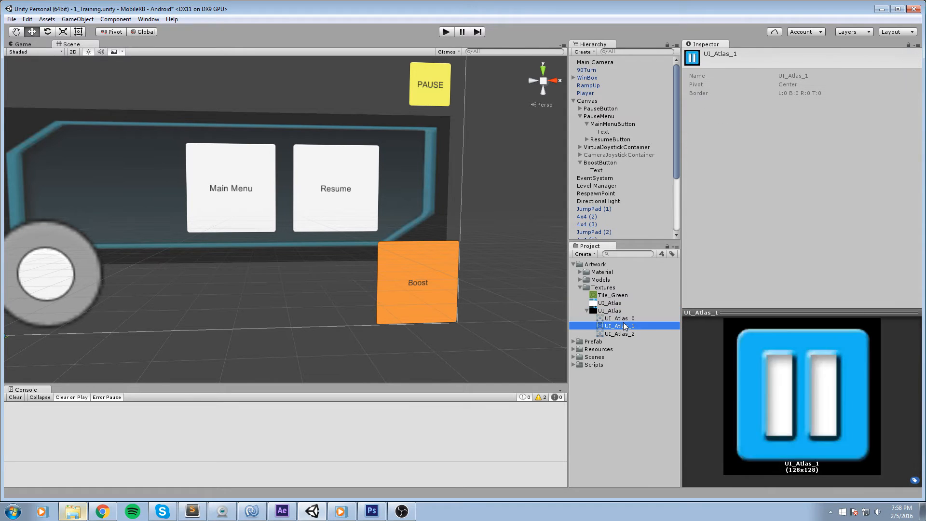
# Browse through the sliced atlas sprites in the project list.
pyautogui.press('Up')
pyautogui.press('Down')
pyautogui.press('Down')
pyautogui.press('Down')
pyautogui.press('Up')
pyautogui.press('Up')
pyautogui.press('Up')
pyautogui.press('Down')
pyautogui.press('Down')
pyautogui.press('Down')
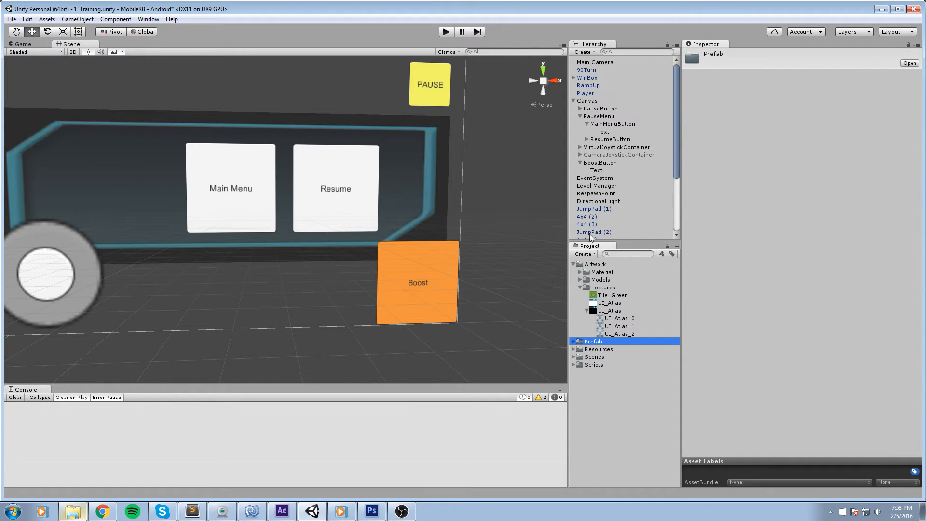
# Select PauseMenu and inspect its Source Image in the sprite picker.
pyautogui.moveTo(316, 167); pyautogui.dragTo(420, 176)
pyautogui.scroll(-5, 356, 184)
pyautogui.scroll(3, 360, 184)
pyautogui.click(607, 117)
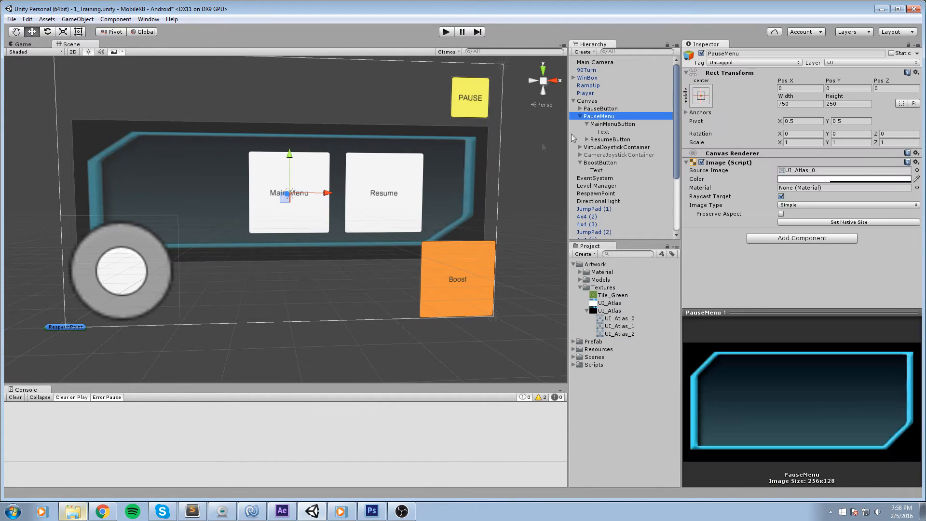
pyautogui.moveTo(410, 183); pyautogui.dragTo(345, 216)
pyautogui.click(613, 117)
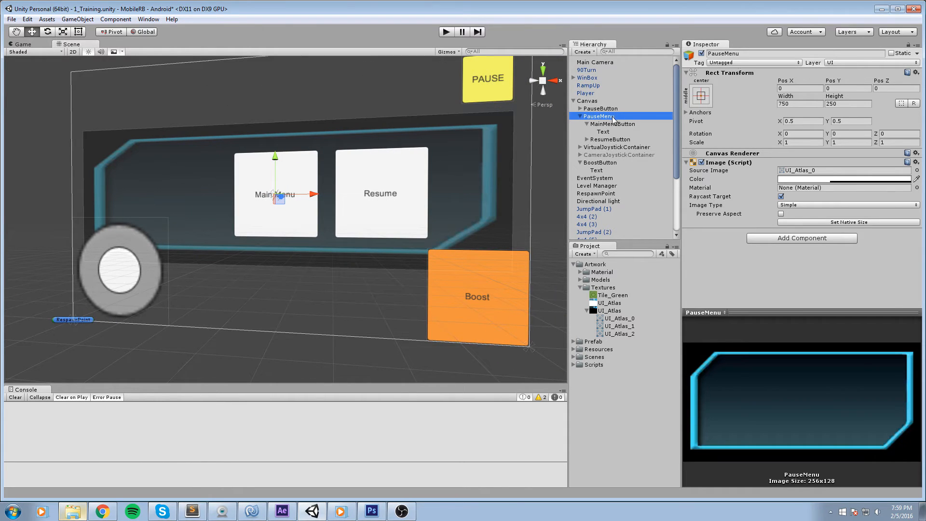
pyautogui.click(808, 171)
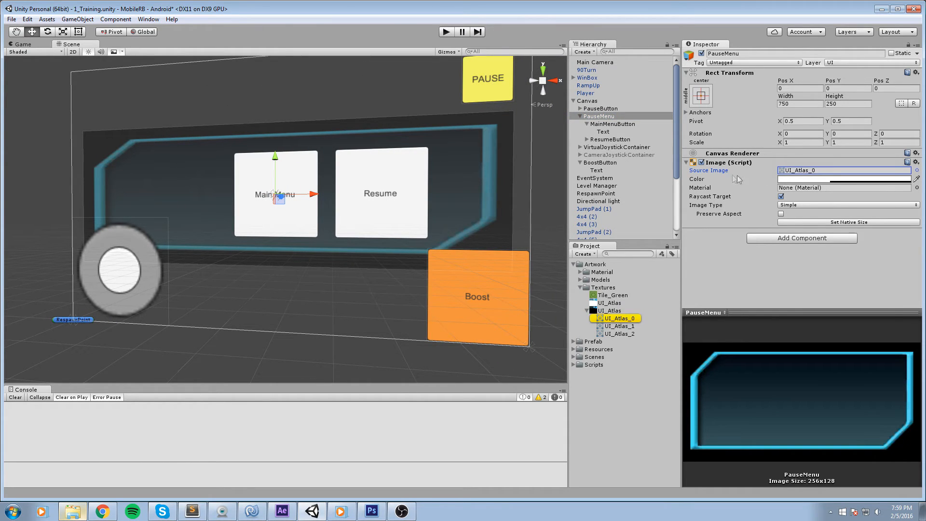
pyautogui.click(916, 171)
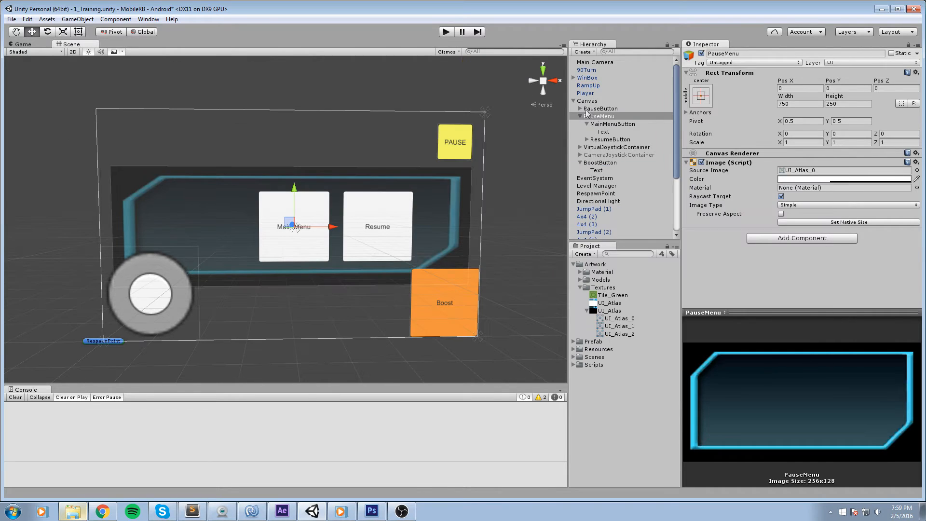
pyautogui.click(579, 117)
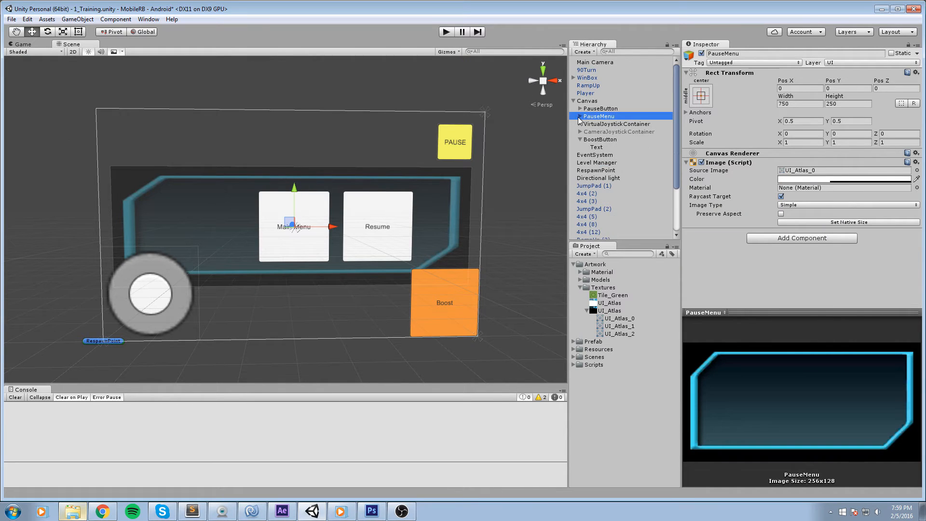
# Assign the UI_Atlas_2 sprite as the BoostButton's Source Image.
pyautogui.click(600, 140)
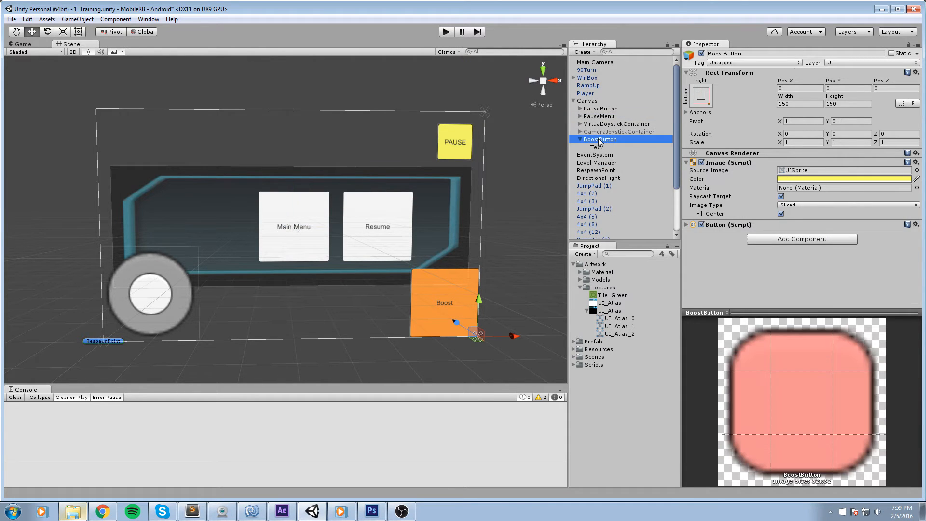
pyautogui.click(702, 163)
pyautogui.click(702, 162)
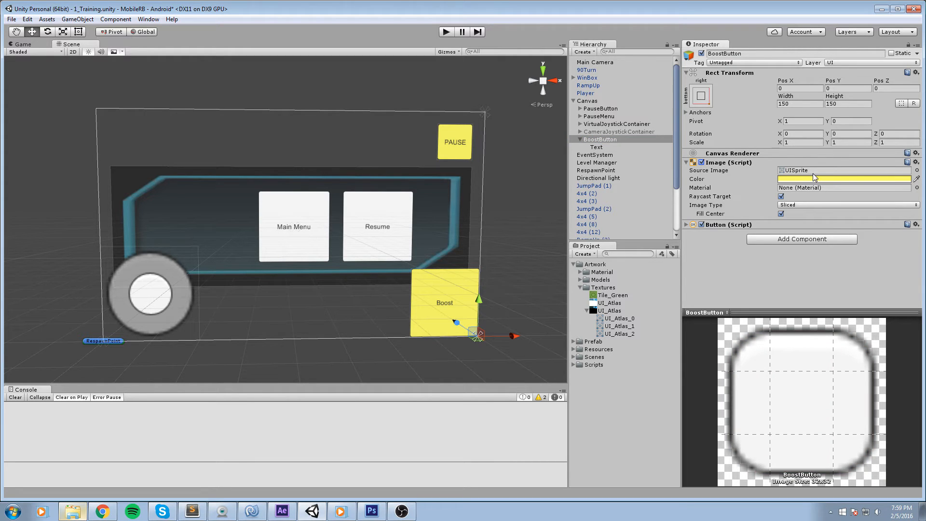
pyautogui.click(831, 171)
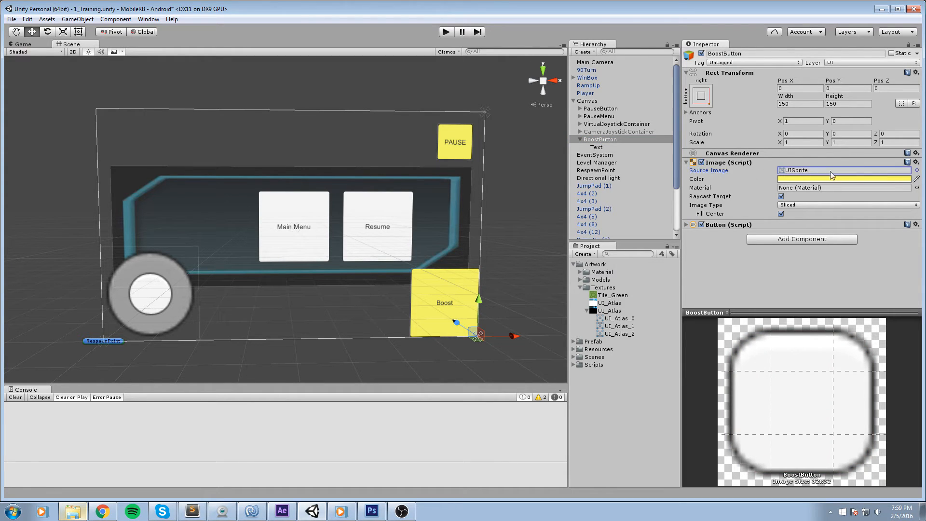
pyautogui.click(917, 170)
pyautogui.click(704, 253)
pyautogui.click(734, 253)
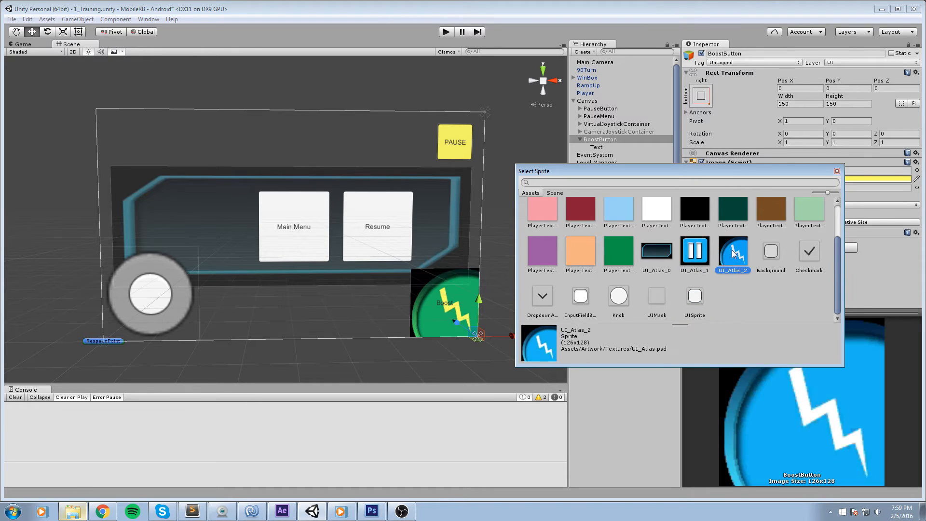
pyautogui.click(838, 172)
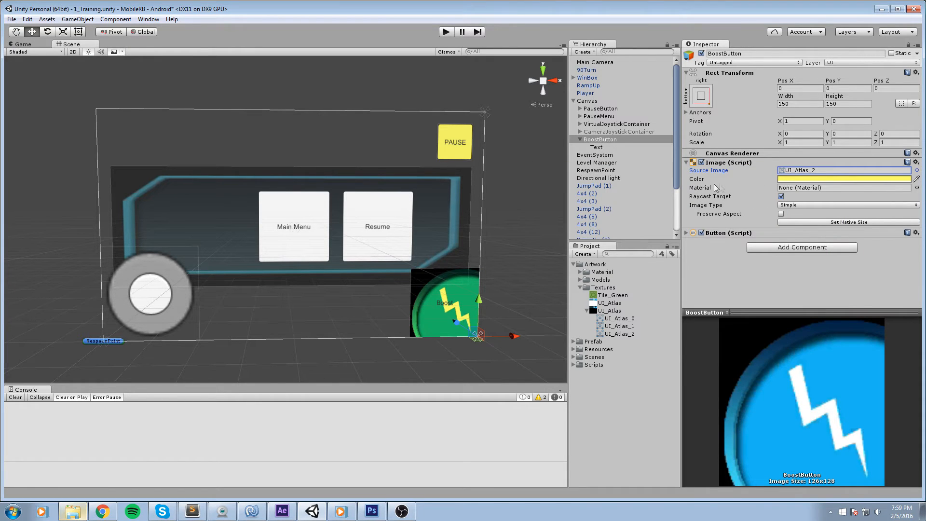
# Set the BoostButton image colour to white.
pyautogui.click(783, 179)
pyautogui.moveTo(54, 57); pyautogui.dragTo(18, 45)
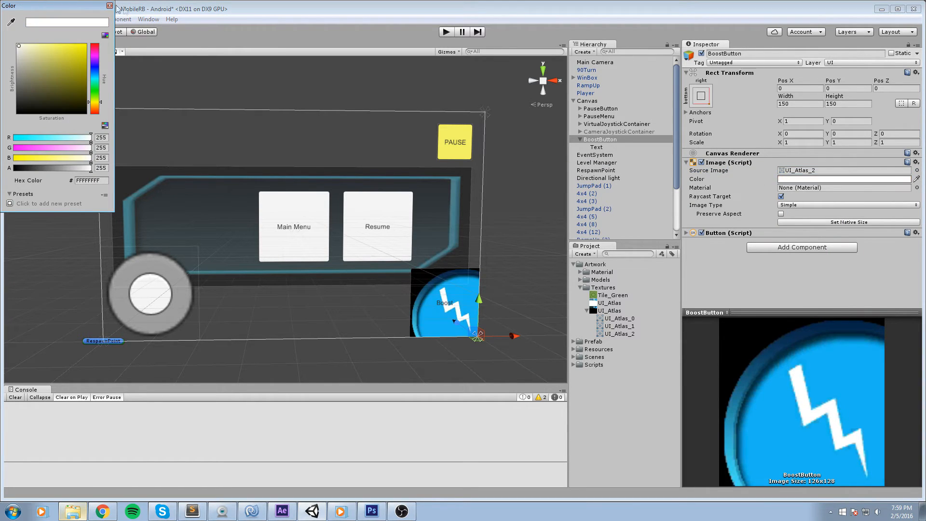
pyautogui.click(110, 5)
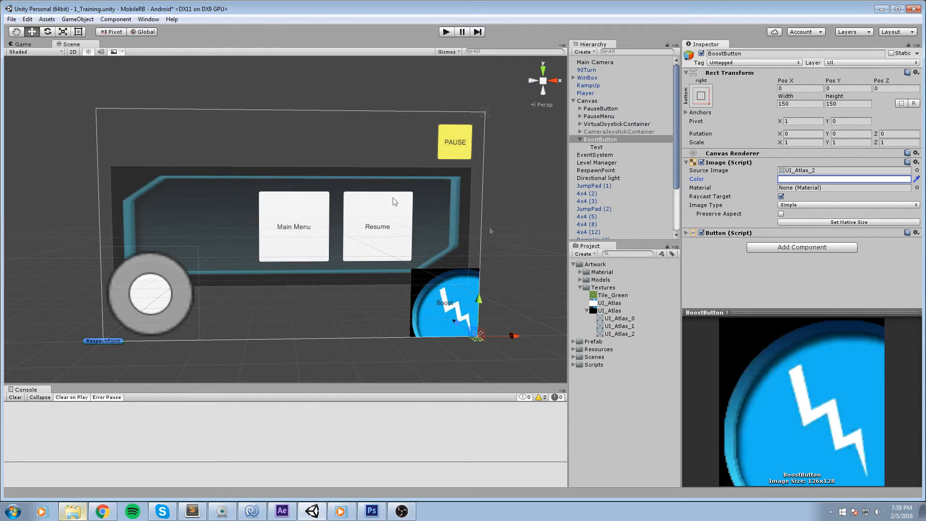
# Delete the text object under BoostButton.
pyautogui.click(597, 147)
pyautogui.press('Delete')
pyautogui.moveTo(464, 189); pyautogui.dragTo(417, 165)
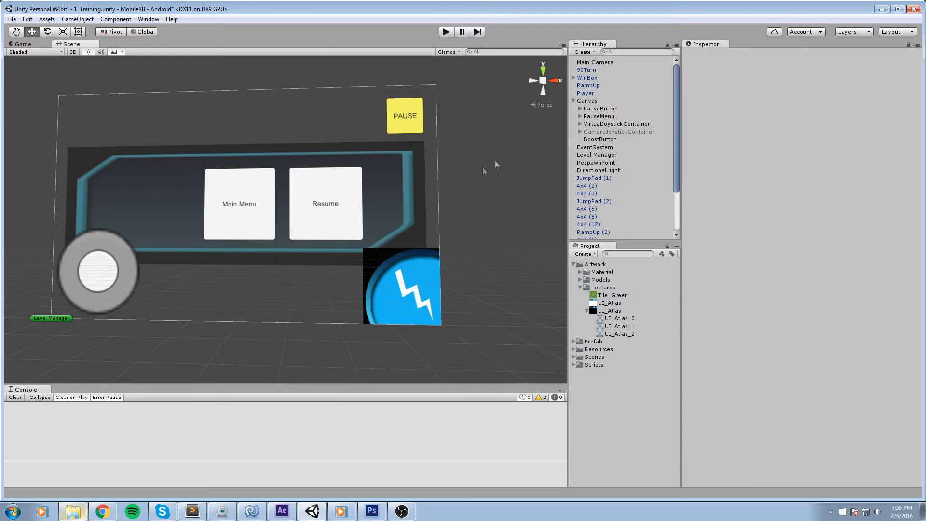
# Assign the UI_Atlas_1 sprite as the PauseButton's Source Image.
pyautogui.click(608, 109)
pyautogui.moveTo(497, 113); pyautogui.dragTo(478, 134)
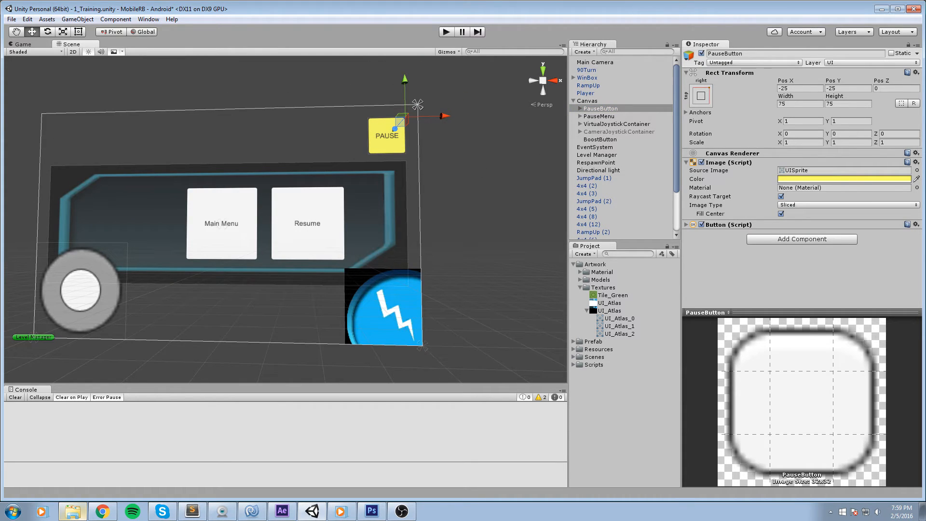
pyautogui.click(917, 170)
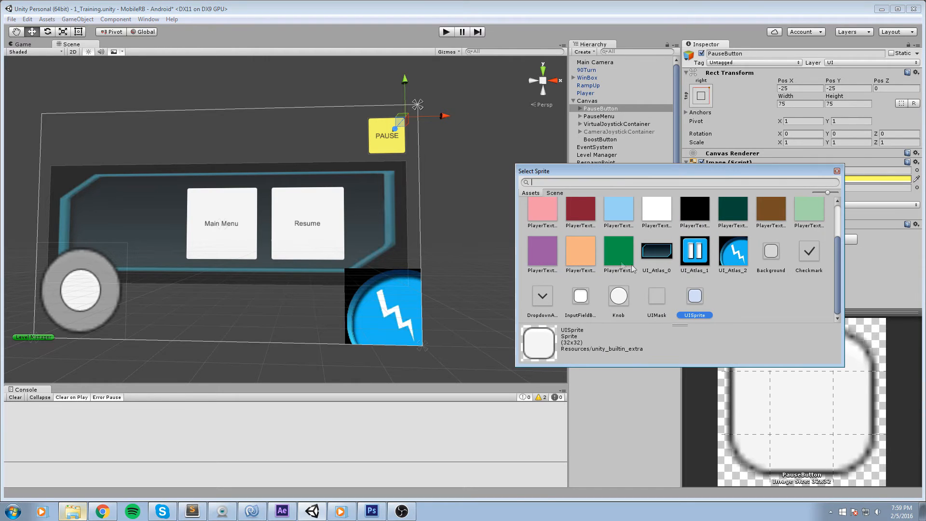
pyautogui.click(699, 255)
pyautogui.click(837, 172)
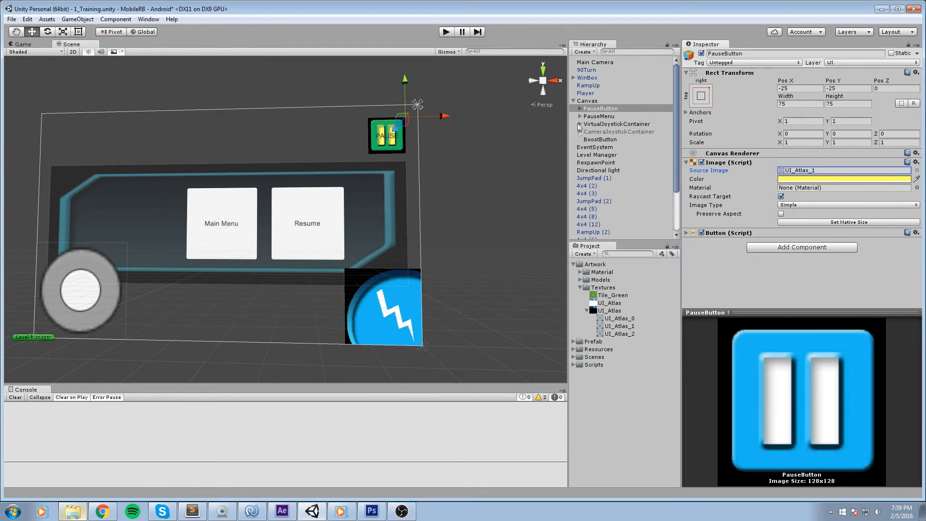
# Delete the PAUSE text object under PauseButton.
pyautogui.click(583, 108)
pyautogui.click(580, 108)
pyautogui.click(596, 116)
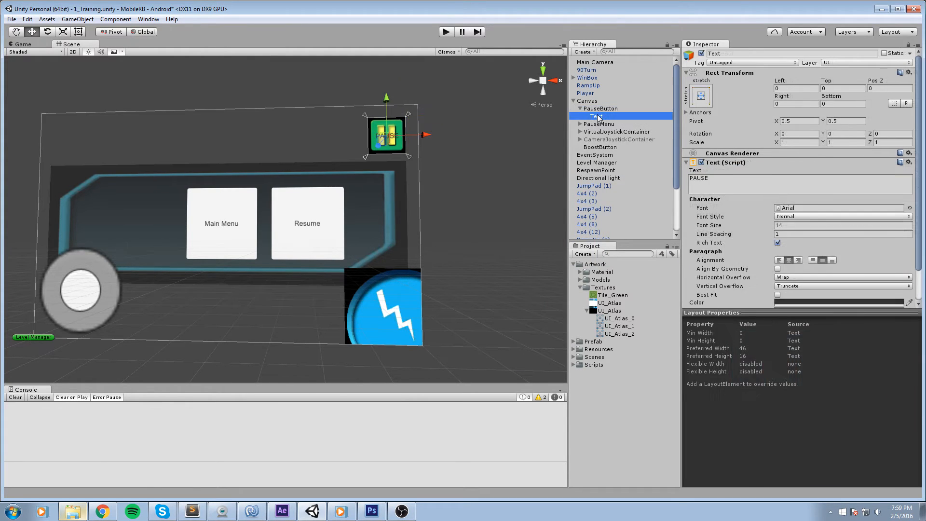
pyautogui.press('Delete')
# Set the PauseButton image colour to white.
pyautogui.click(600, 108)
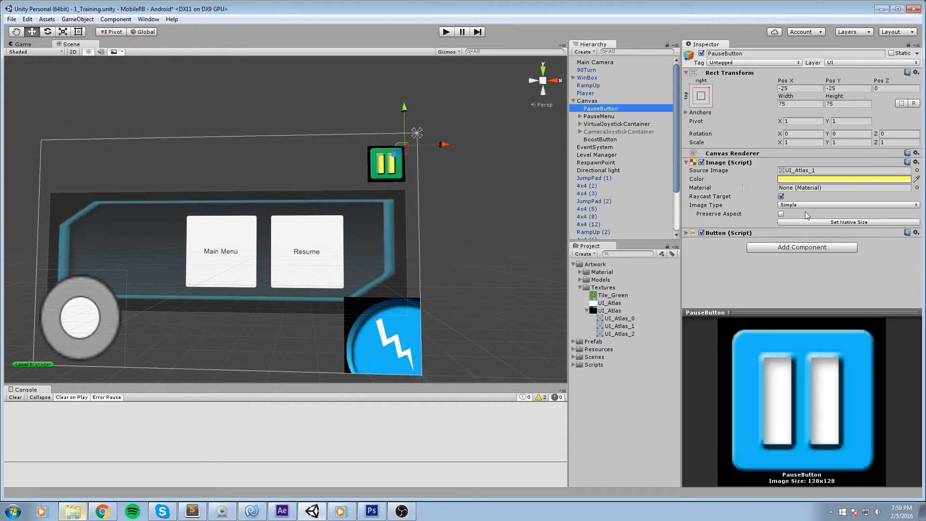
pyautogui.click(844, 179)
pyautogui.moveTo(53, 62); pyautogui.dragTo(18, 46)
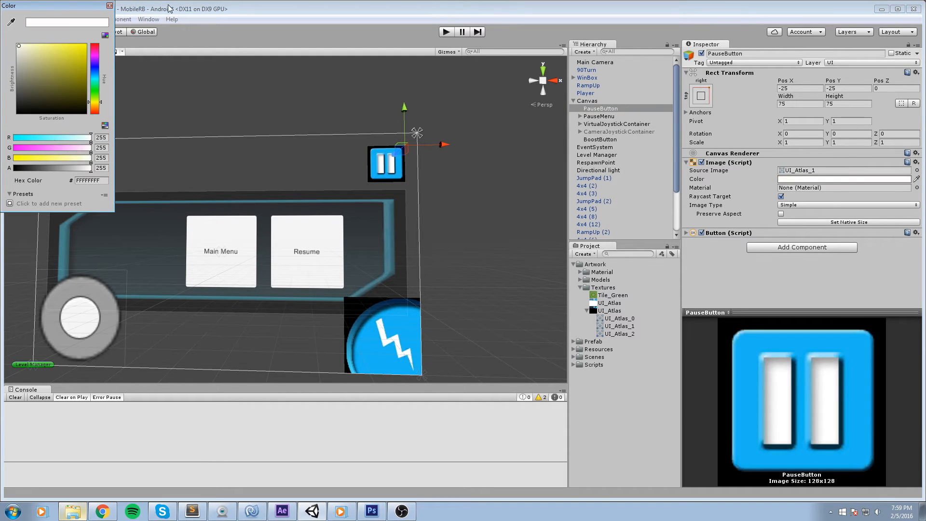
pyautogui.click(110, 6)
# Set the PauseMenu image colour's alpha to full opacity.
pyautogui.moveTo(260, 161); pyautogui.dragTo(306, 176)
pyautogui.scroll(-3, 408, 211)
pyautogui.scroll(2, 410, 213)
pyautogui.moveTo(411, 213); pyautogui.dragTo(229, 262)
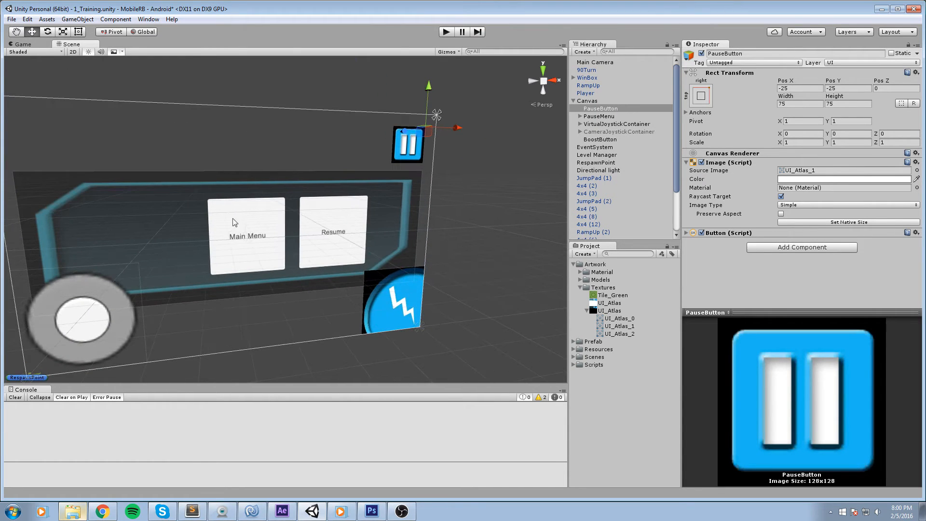
pyautogui.scroll(3, 245, 217)
pyautogui.moveTo(308, 232)
pyautogui.mouseDown()
pyautogui.moveTo(267, 227)
pyautogui.moveTo(398, 236)
pyautogui.moveTo(325, 227)
pyautogui.mouseUp()
pyautogui.click(603, 117)
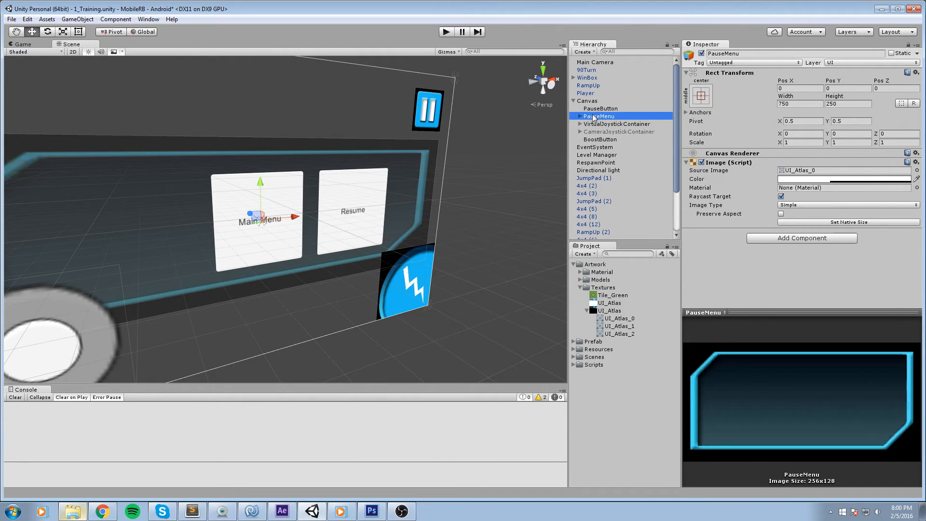
pyautogui.click(795, 181)
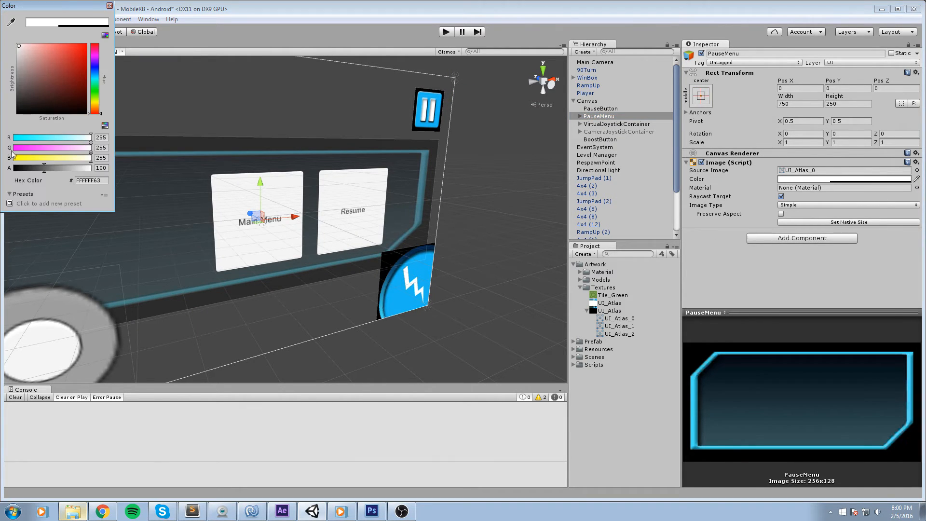
pyautogui.moveTo(33, 170); pyautogui.dragTo(28, 168)
pyautogui.moveTo(23, 174); pyautogui.dragTo(124, 176)
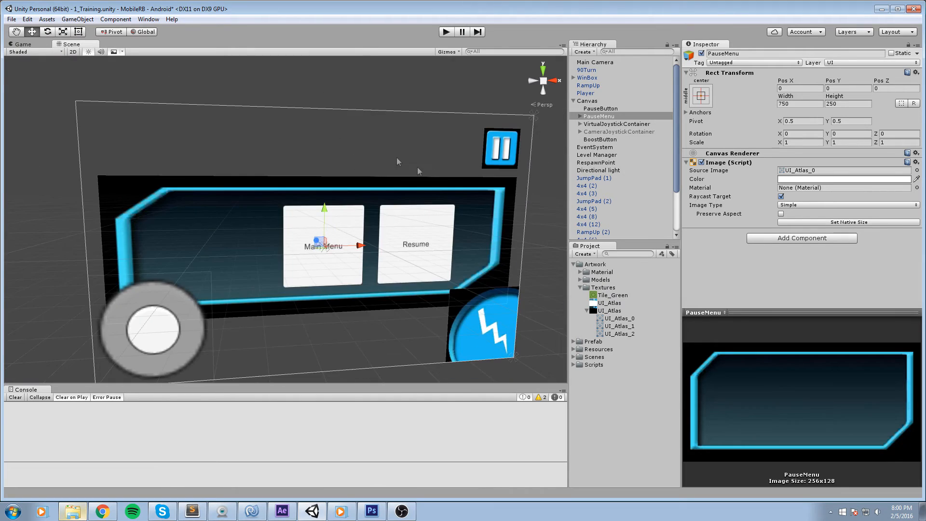
# Save the scene.
pyautogui.moveTo(396, 161); pyautogui.dragTo(340, 160)
pyautogui.hotkey('ctrl', 's')
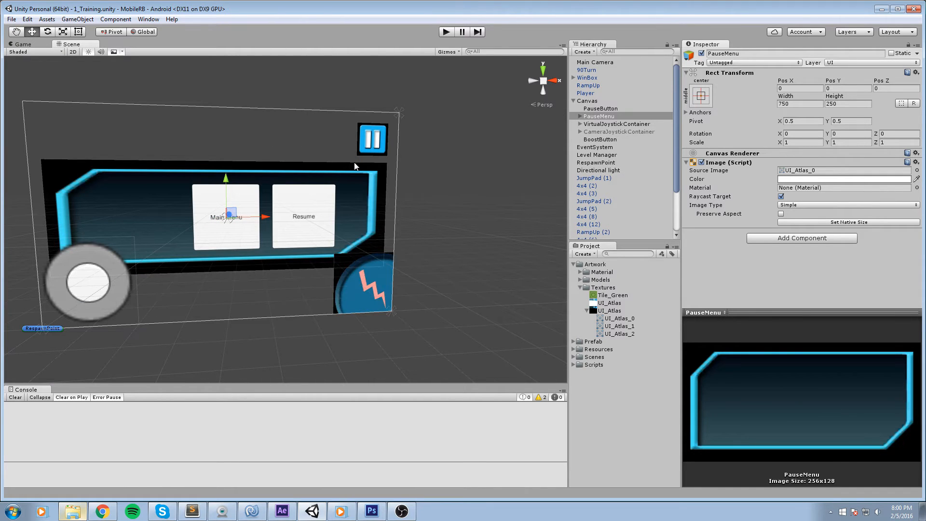
# Inspect the BoostButton and joystick placement in the scene view.
pyautogui.click(372, 299)
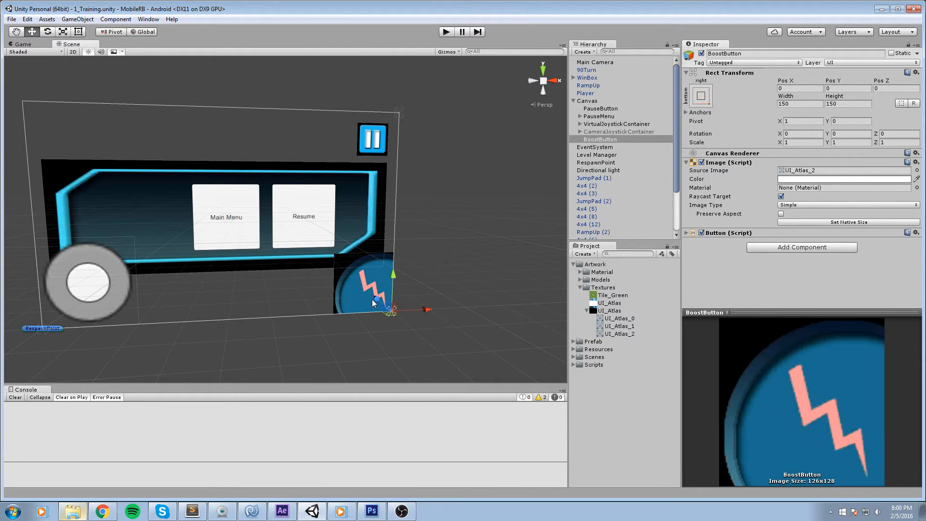
pyautogui.scroll(1, 413, 268)
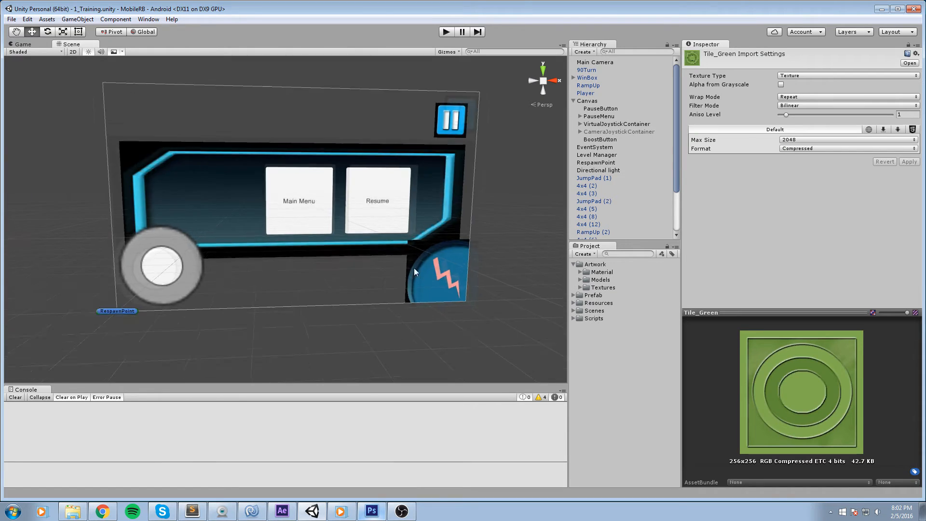
pyautogui.moveTo(413, 268); pyautogui.dragTo(364, 273)
pyautogui.scroll(3, 352, 236)
pyautogui.moveTo(318, 205); pyautogui.dragTo(351, 227)
pyautogui.scroll(-7, 309, 241)
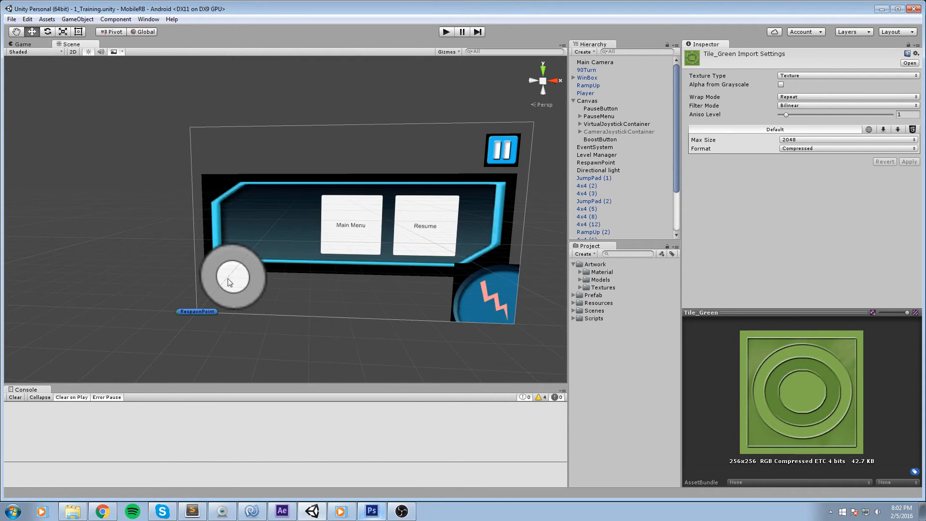
pyautogui.click(231, 281)
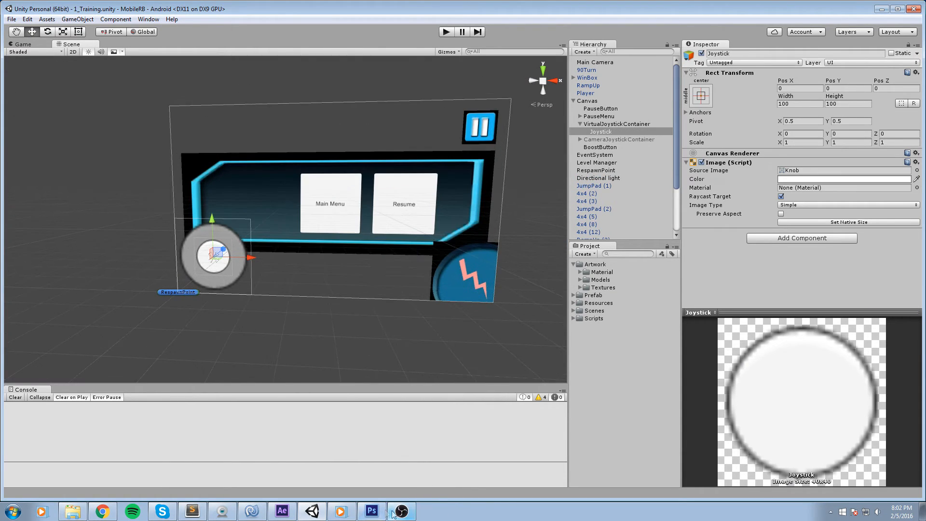
# Switch to Photoshop with the UI_Atlas document.
pyautogui.click(372, 511)
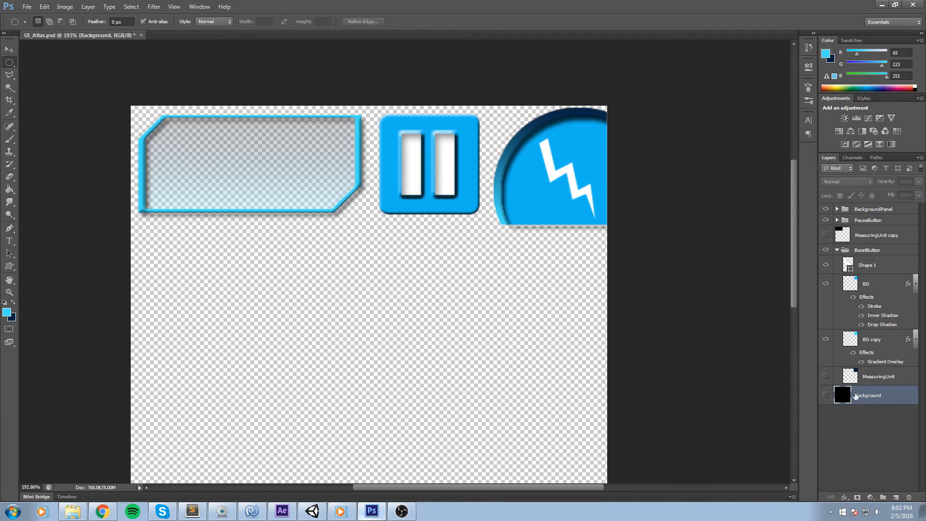
# Move the MeasuringUnit square into the empty area below the background panel at the atlas's left edge.
pyautogui.click(826, 377)
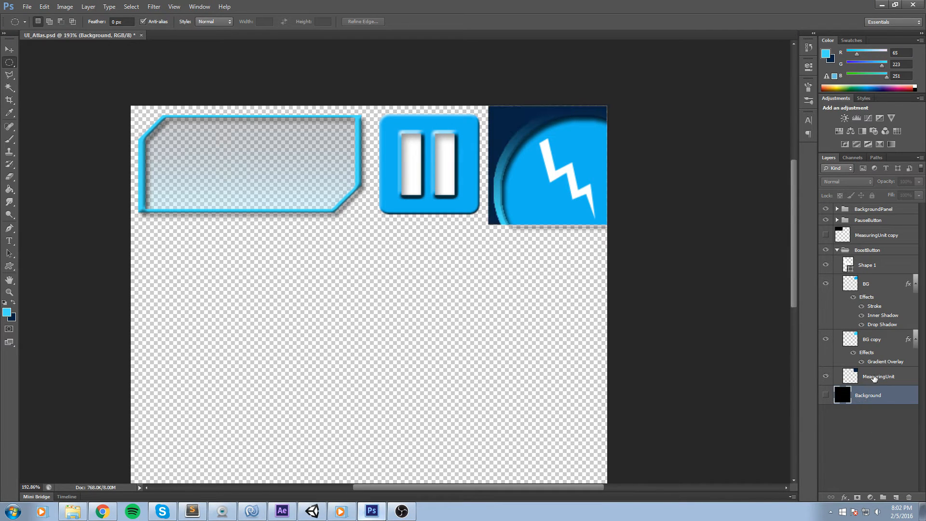
pyautogui.click(874, 377)
pyautogui.hotkey('ctrl', 't')
pyautogui.moveTo(553, 194); pyautogui.dragTo(545, 313)
pyautogui.moveTo(580, 257); pyautogui.dragTo(221, 256)
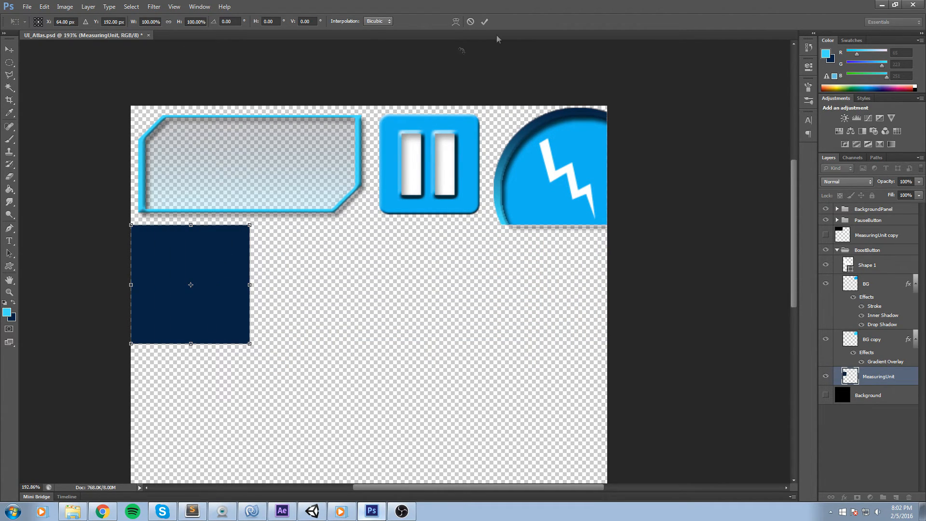
pyautogui.click(486, 21)
# Create a new layer group and place it above the BoostButton group.
pyautogui.press('m')
pyautogui.scroll(5, 141, 246)
pyautogui.scroll(-4, 141, 249)
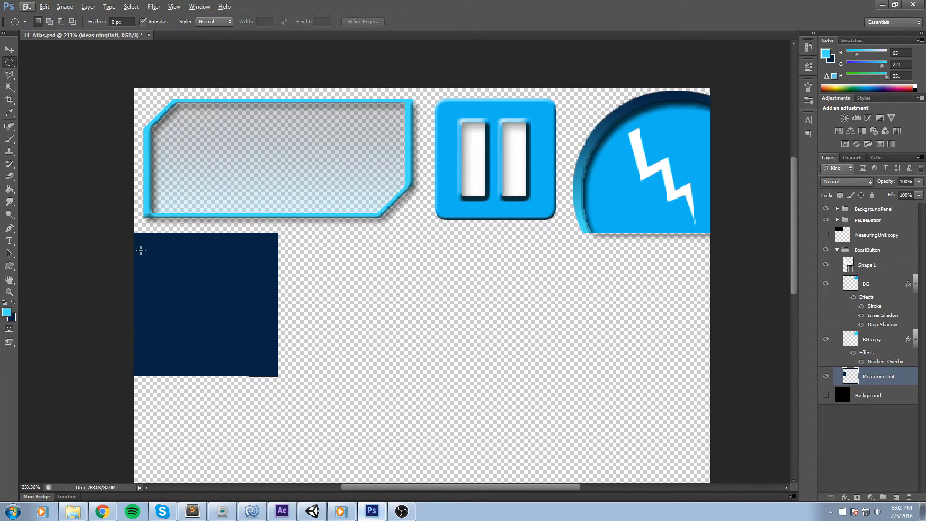
pyautogui.click(837, 251)
pyautogui.click(849, 372)
pyautogui.click(883, 498)
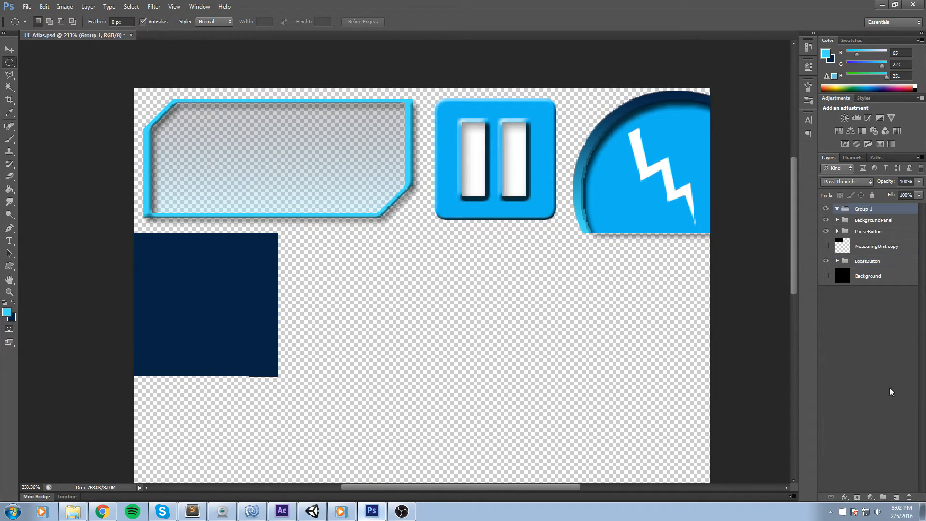
pyautogui.moveTo(871, 209); pyautogui.dragTo(868, 255)
# Rename the new group JoystickBackground and move the MeasuringUnit layer into it.
pyautogui.doubleClick(863, 250)
pyautogui.write('J')
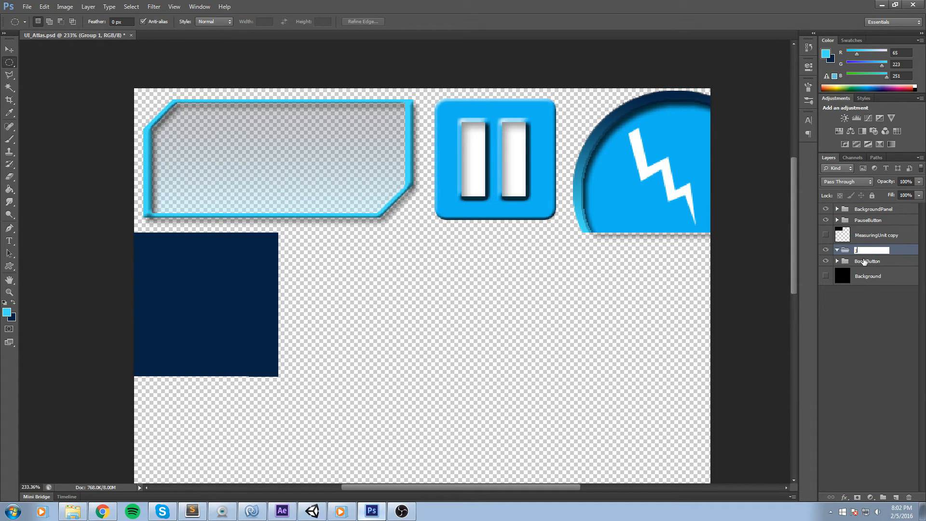
pyautogui.write('oystickBackground')
pyautogui.press('Return')
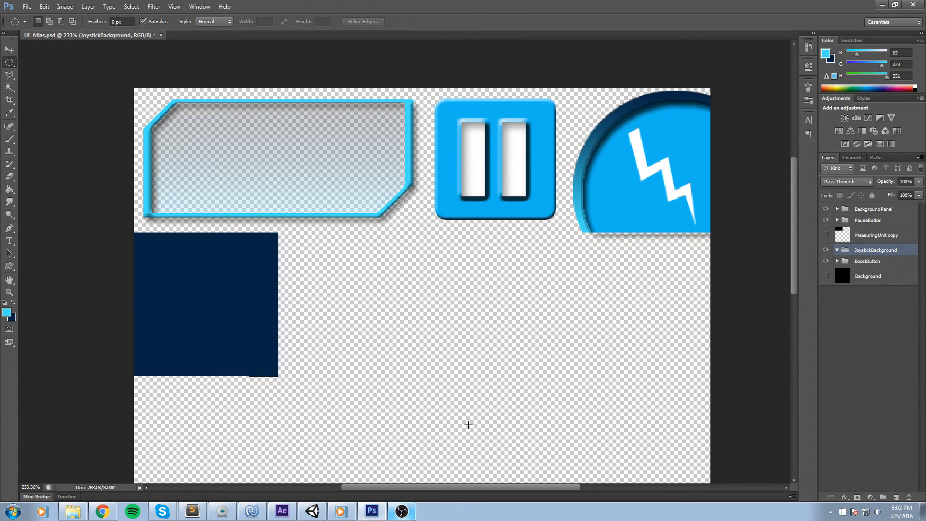
pyautogui.click(838, 261)
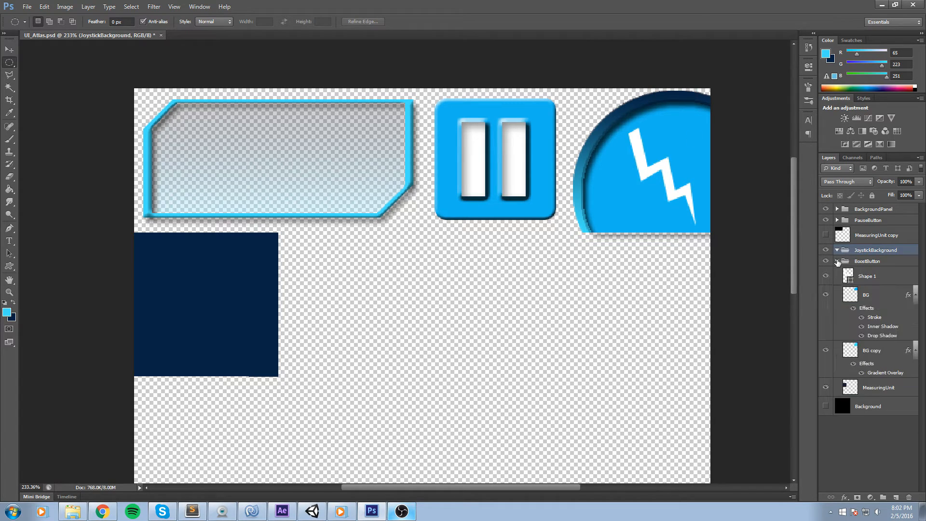
pyautogui.moveTo(876, 389); pyautogui.dragTo(853, 253)
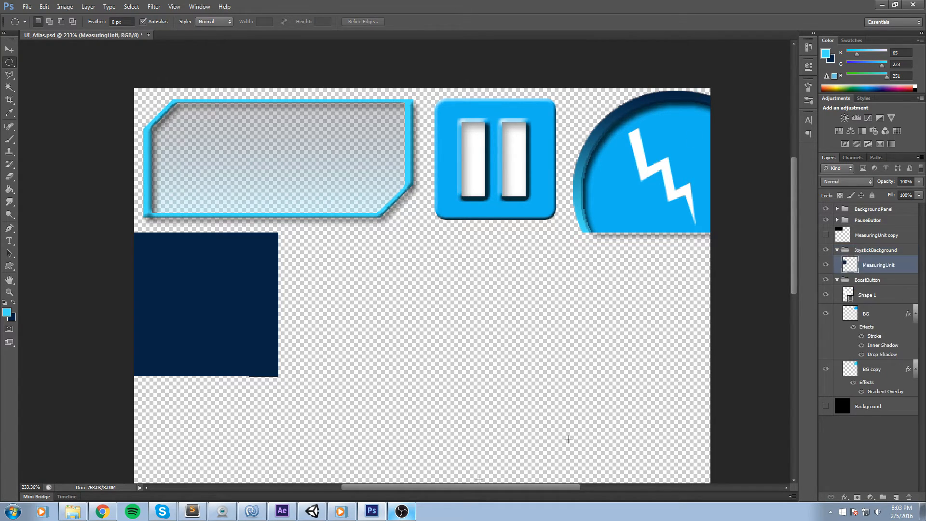
# In Unity, inspect the VirtualJoystickContainer's image by toggling it off and on in the scene.
pyautogui.click(313, 511)
pyautogui.doubleClick(601, 131)
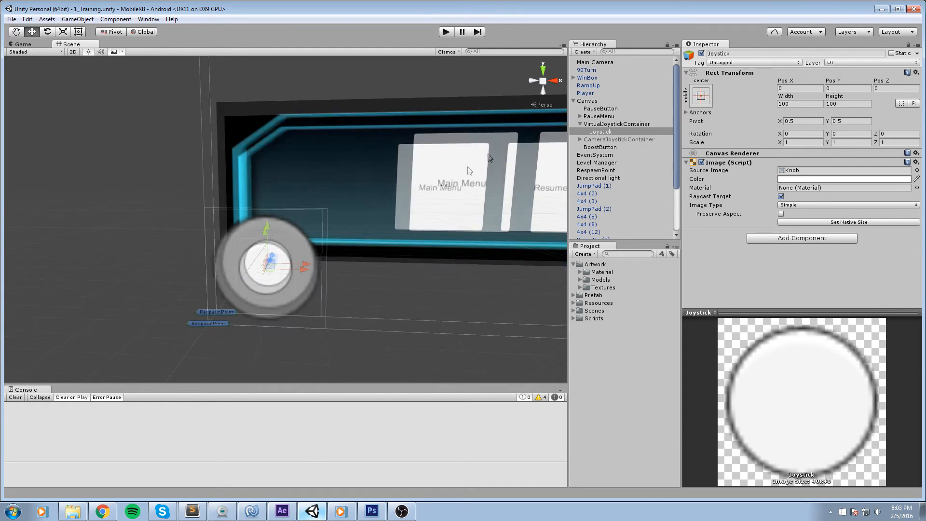
pyautogui.click(617, 124)
pyautogui.click(702, 162)
pyautogui.click(702, 162)
pyautogui.click(702, 162)
pyautogui.click(702, 163)
pyautogui.click(701, 162)
pyautogui.click(702, 163)
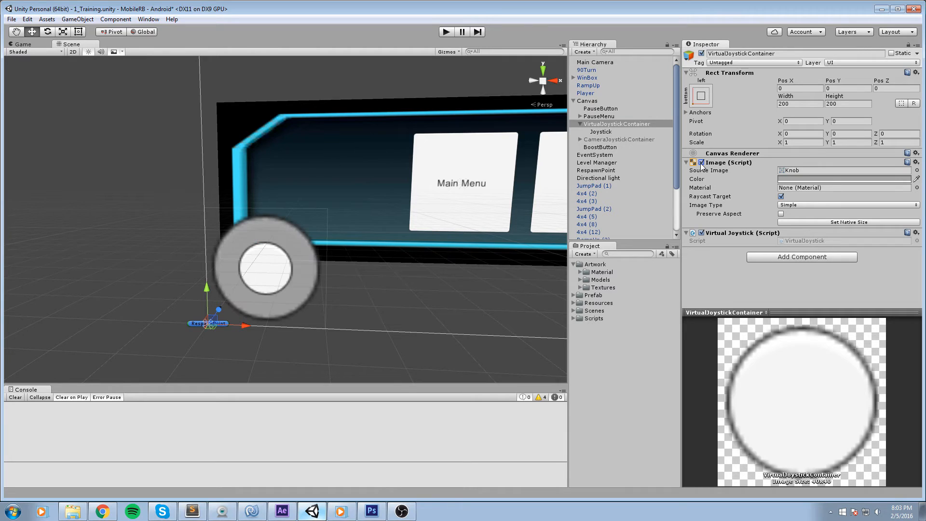
pyautogui.click(702, 163)
pyautogui.click(702, 163)
pyautogui.click(702, 163)
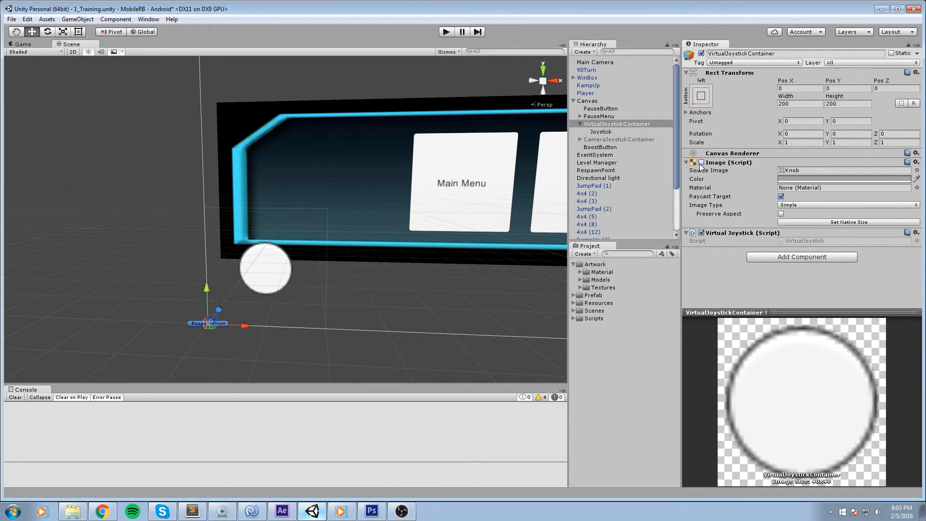
pyautogui.click(701, 163)
pyautogui.scroll(-1, 317, 265)
pyautogui.moveTo(316, 265); pyautogui.dragTo(272, 258)
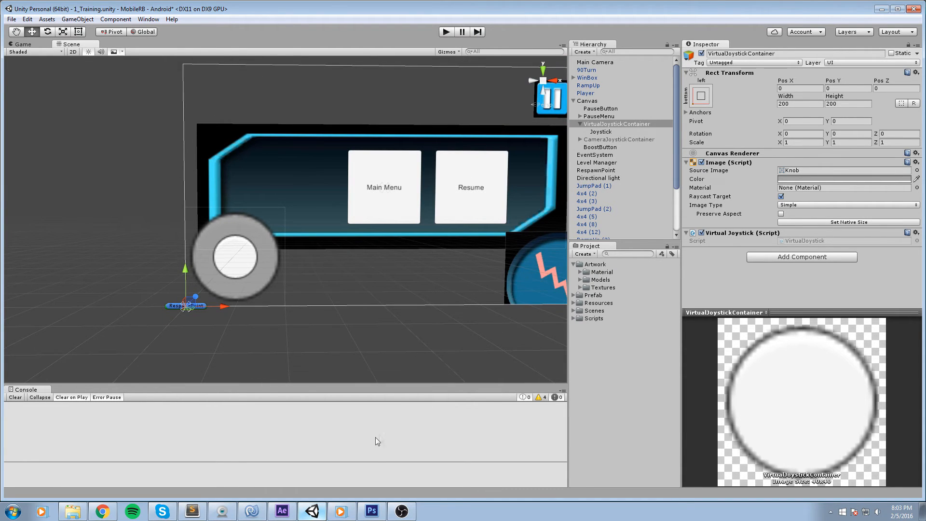
# Back in Photoshop, draw a circular selection inside the dark square with the Elliptical Marquee Tool.
pyautogui.click(371, 512)
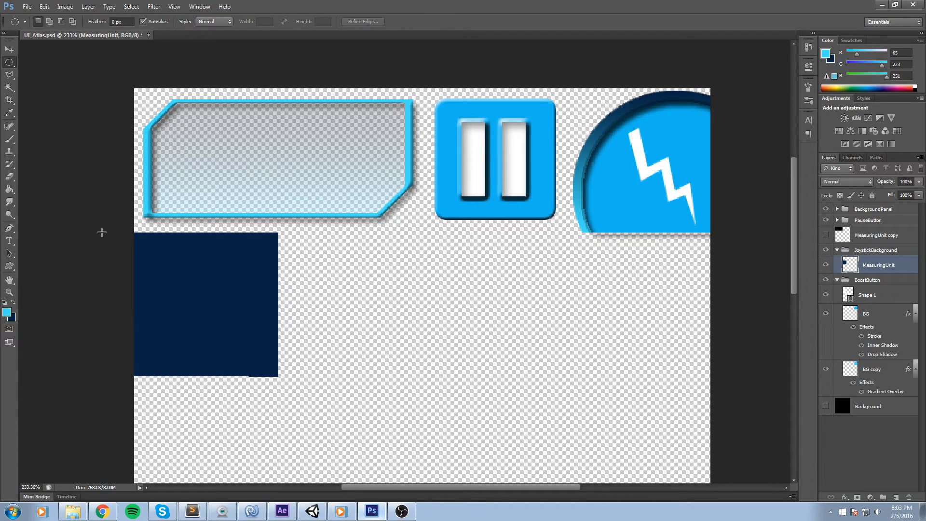
pyautogui.scroll(3, 190, 296)
pyautogui.click(238, 299)
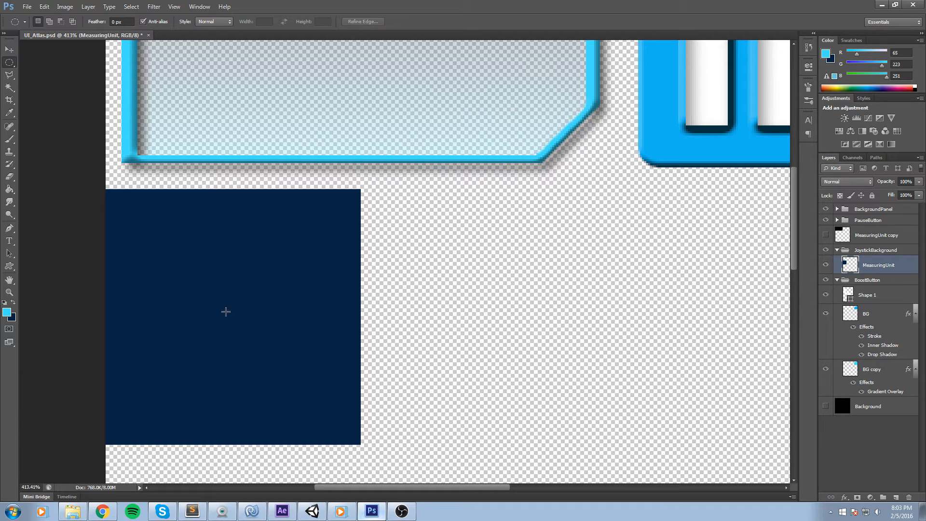
pyautogui.moveTo(226, 315); pyautogui.dragTo(235, 324)
pyautogui.moveTo(360, 411); pyautogui.dragTo(361, 411)
pyautogui.rightClick(10, 63)
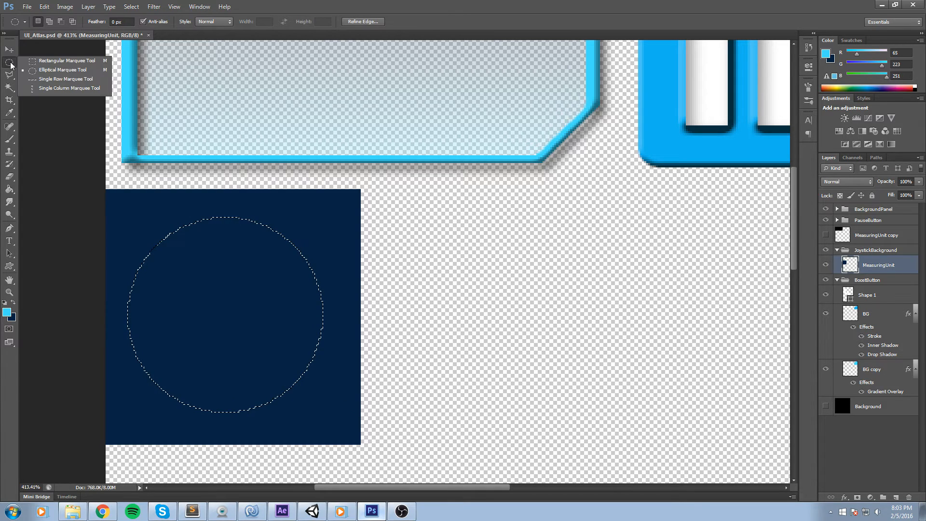
pyautogui.click(44, 72)
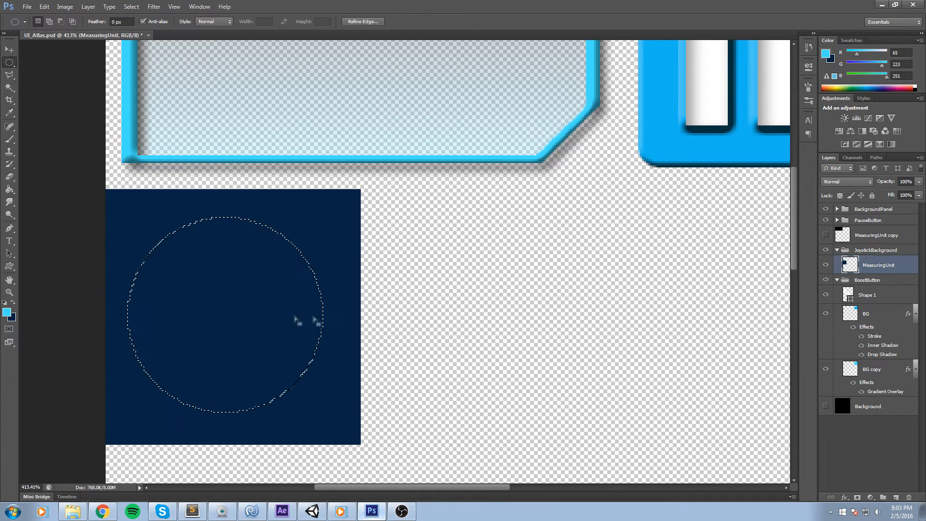
pyautogui.press('g')
pyautogui.click(308, 262)
pyautogui.hotkey('ctrl', 'd')
pyautogui.press('v')
pyautogui.hotkey('ctrl', 't')
pyautogui.moveTo(283, 280); pyautogui.dragTo(290, 279)
pyautogui.click(470, 21)
pyautogui.press('m')
pyautogui.hotkey('ctrl', 'alt', 'z')
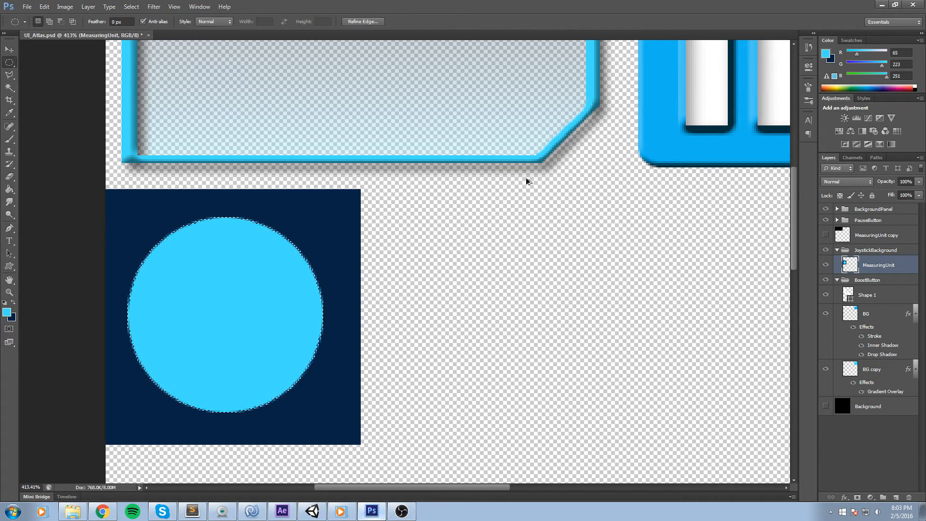
pyautogui.hotkey('ctrl', 'alt', 'z')
# Add a new layer in the JoystickBackground group and fill the circular selection with light blue.
pyautogui.click(896, 497)
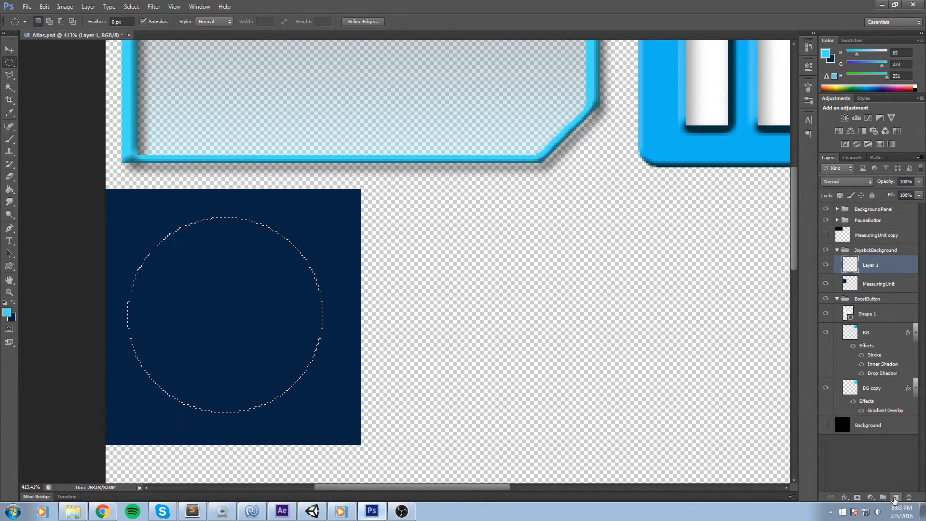
pyautogui.press('g')
pyautogui.click(224, 259)
# Free Transform the light blue circle and nudge it to centre it within the dark square.
pyautogui.click(7, 67)
pyautogui.click(305, 198)
pyautogui.hotkey('ctrl', 't')
pyautogui.press('Right')
pyautogui.press('Right')
pyautogui.press('Left')
pyautogui.press('Down')
pyautogui.press('Right')
pyautogui.press('Left')
pyautogui.press('Down')
pyautogui.press('Right')
pyautogui.press('Right')
pyautogui.press('Left')
pyautogui.press('Right')
pyautogui.press('Up')
pyautogui.press('Left')
pyautogui.press('Down')
pyautogui.press('Left')
pyautogui.press('Right')
pyautogui.press('Right')
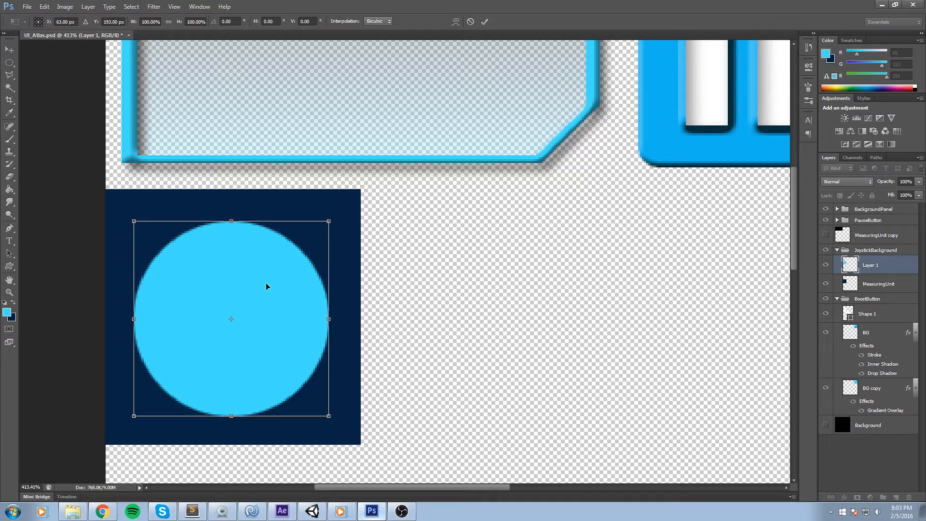
pyautogui.press('Up')
pyautogui.press('Left')
pyautogui.press('Down')
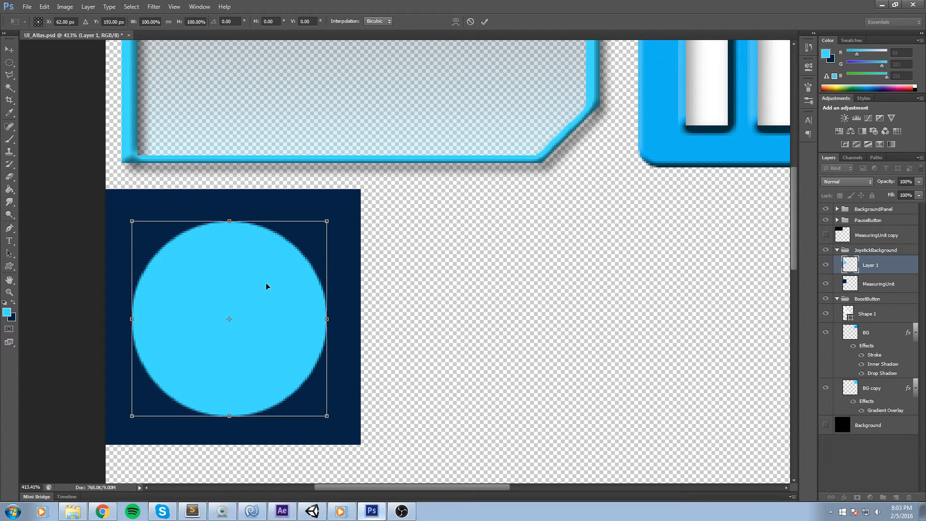
pyautogui.press('Right')
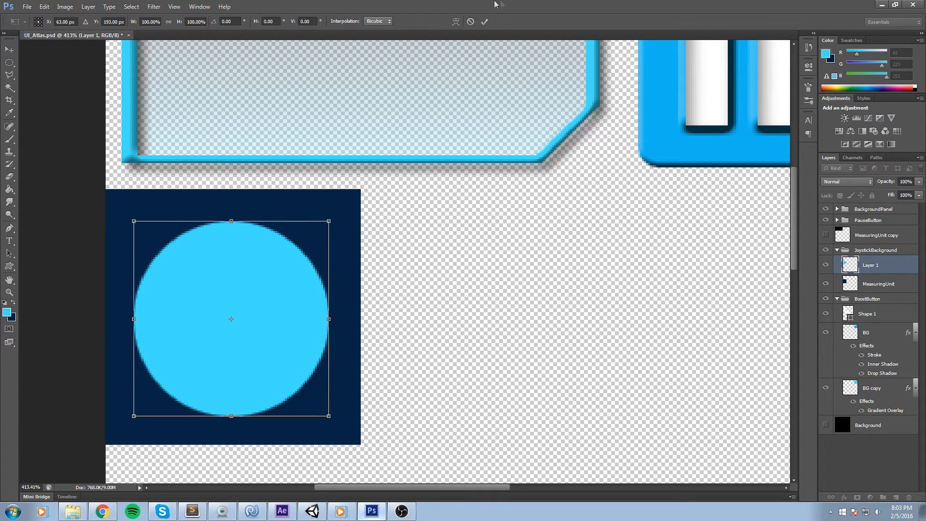
pyautogui.click(484, 22)
# Add a Gradient Overlay layer style to the circle layer and set its style to Radial.
pyautogui.scroll(-4, 263, 245)
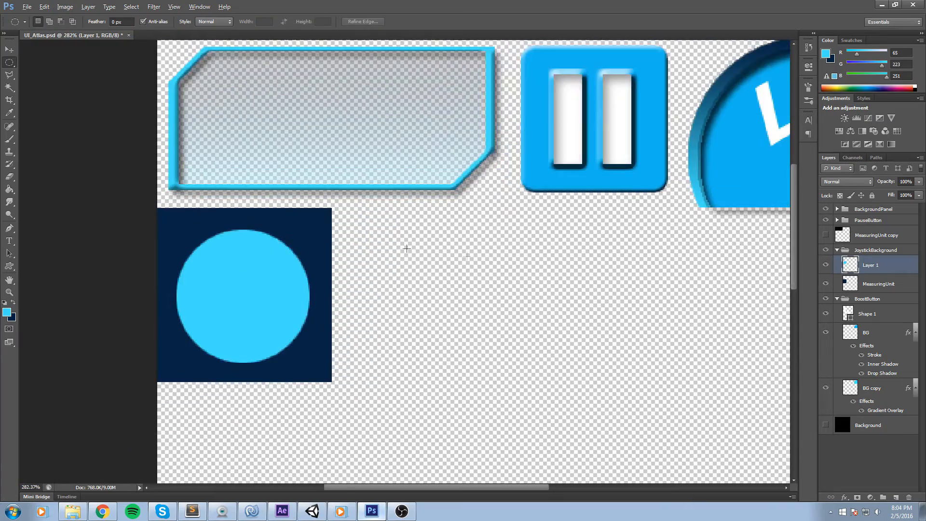
pyautogui.scroll(3, 760, 241)
pyautogui.moveTo(487, 205); pyautogui.dragTo(672, 200)
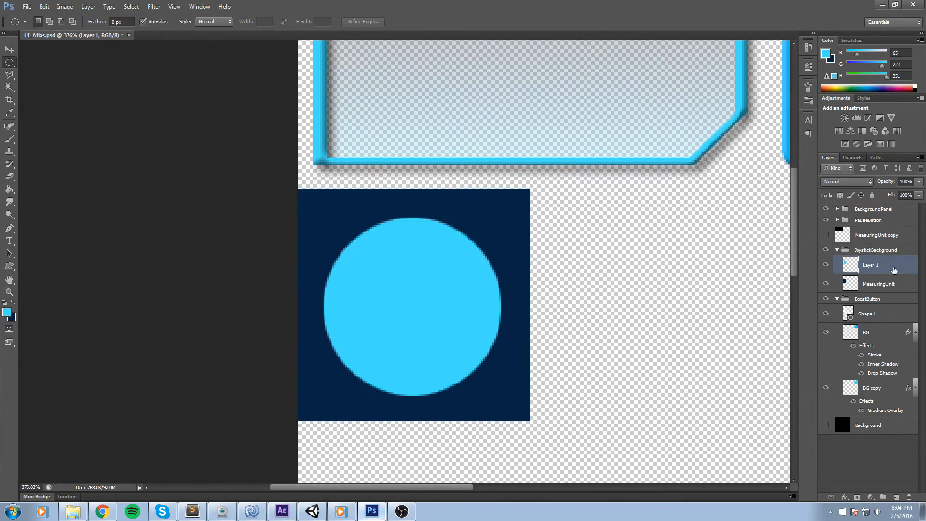
pyautogui.doubleClick(894, 270)
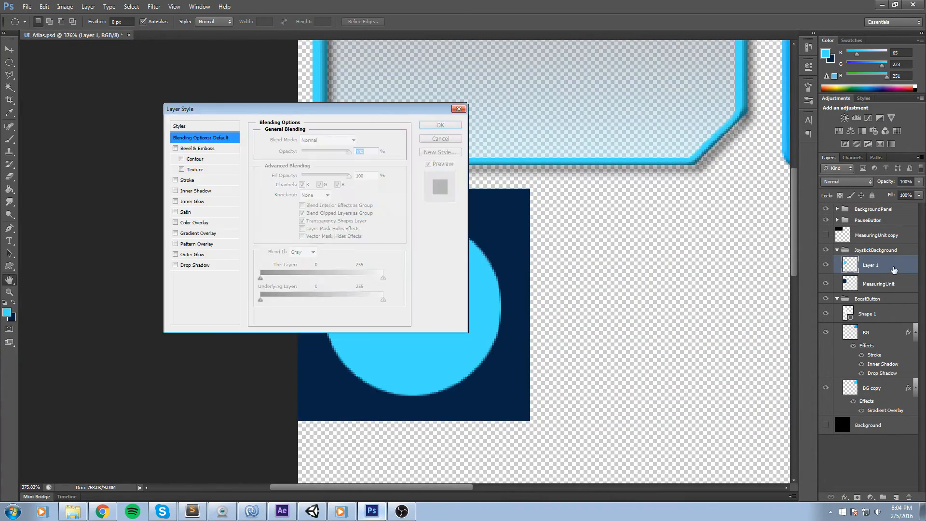
pyautogui.click(175, 233)
pyautogui.click(196, 234)
pyautogui.moveTo(365, 114); pyautogui.dragTo(771, 94)
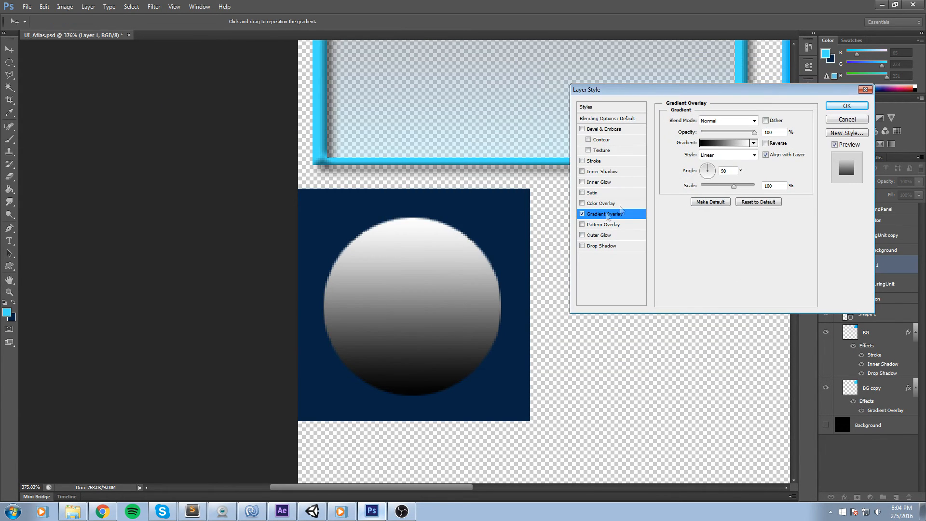
pyautogui.click(743, 122)
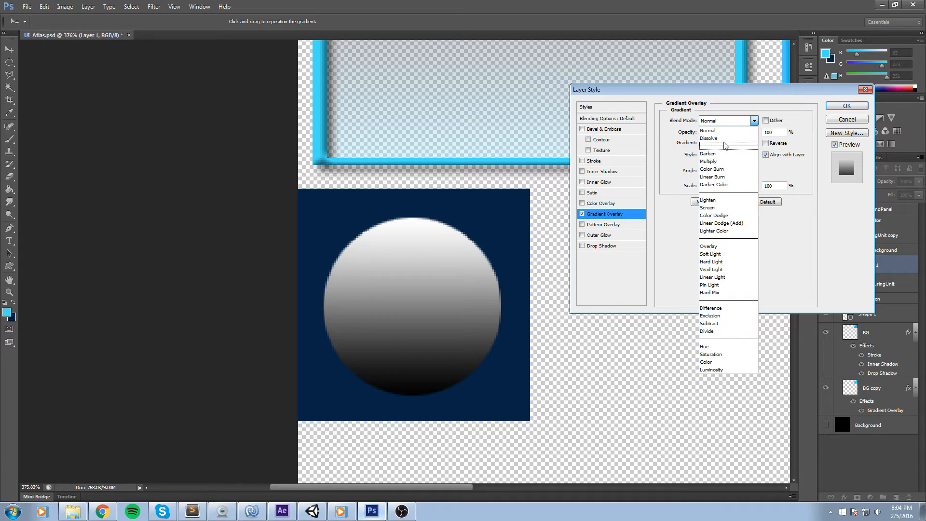
pyautogui.click(719, 126)
pyautogui.click(722, 155)
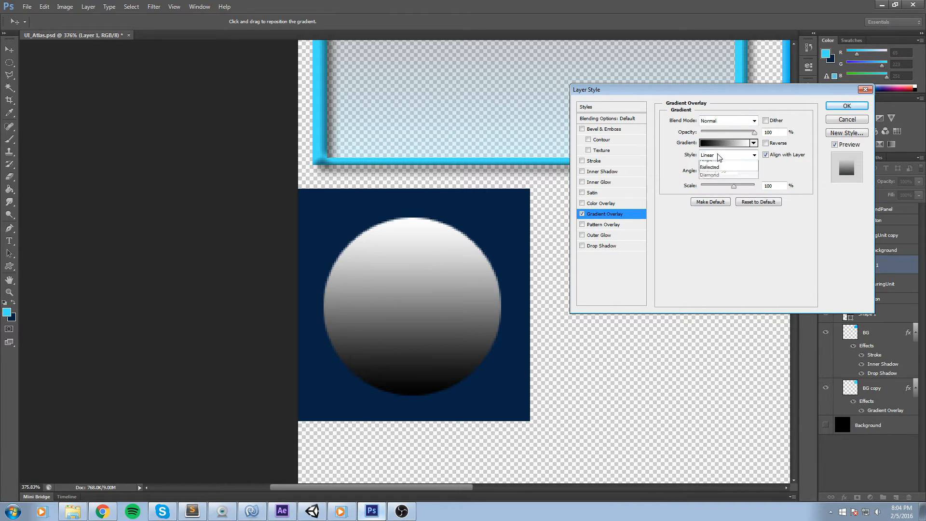
pyautogui.click(713, 173)
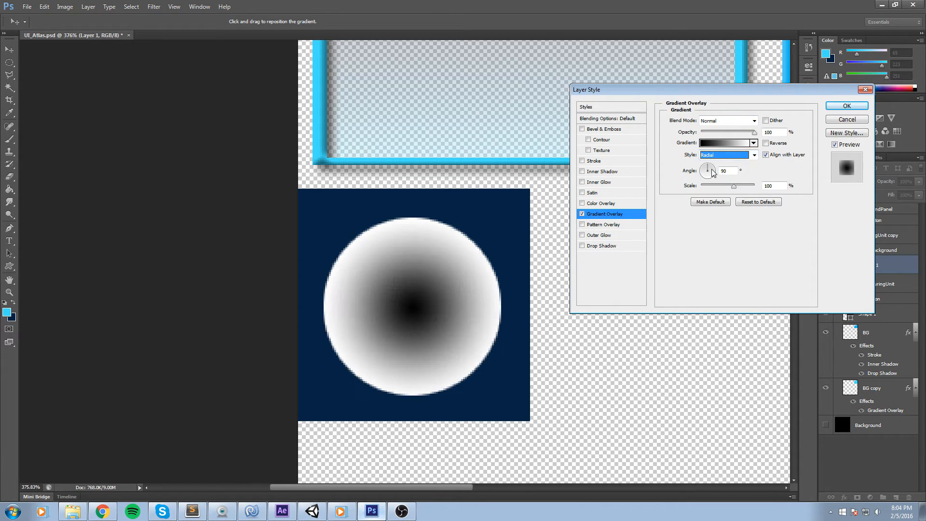
# Set the overlay gradient to Foreground to Background, reverse it and lower its opacity slightly.
pyautogui.click(723, 143)
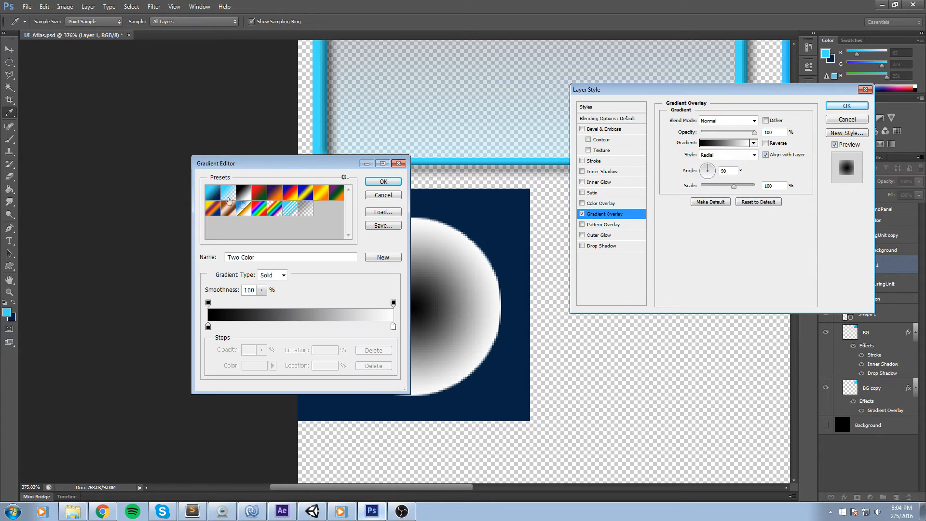
pyautogui.click(212, 192)
pyautogui.moveTo(327, 169); pyautogui.dragTo(154, 157)
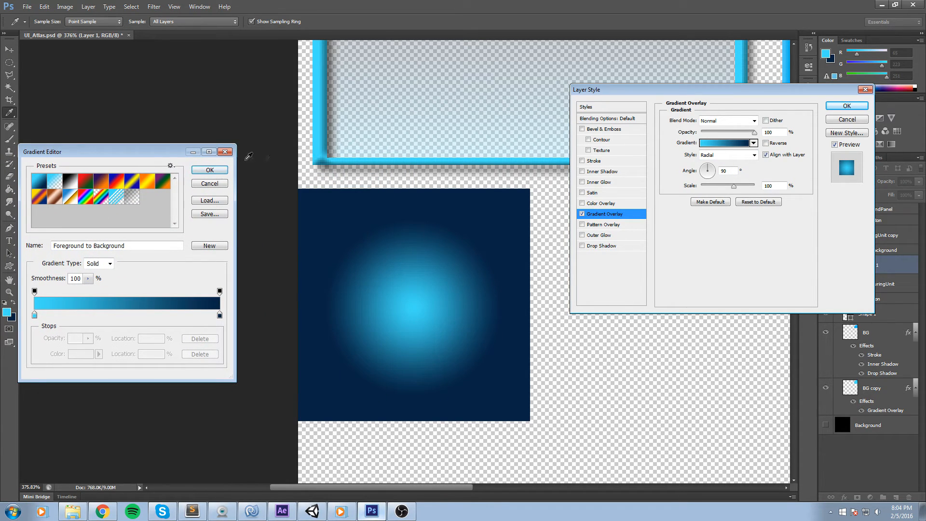
pyautogui.click(218, 173)
pyautogui.click(766, 143)
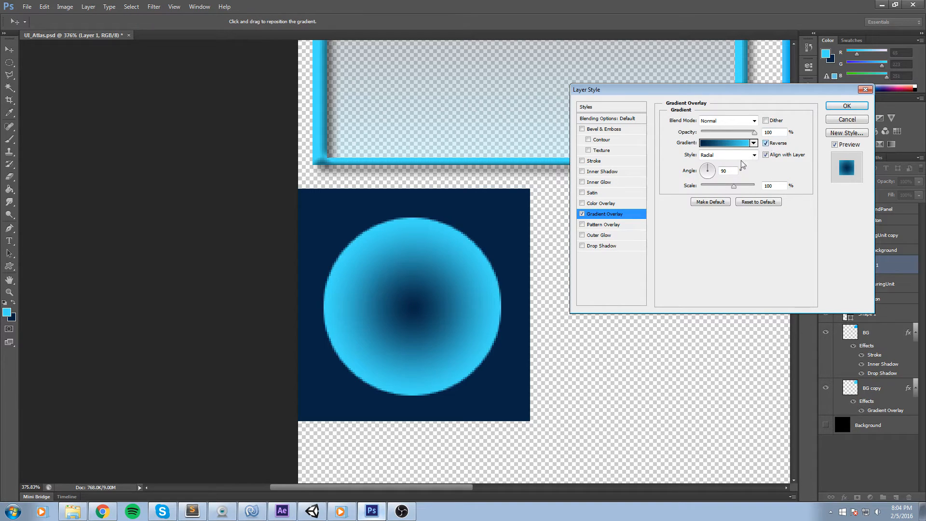
pyautogui.moveTo(737, 134)
pyautogui.mouseDown()
pyautogui.moveTo(726, 133)
pyautogui.moveTo(754, 133)
pyautogui.moveTo(724, 134)
pyautogui.moveTo(745, 134)
pyautogui.mouseUp()
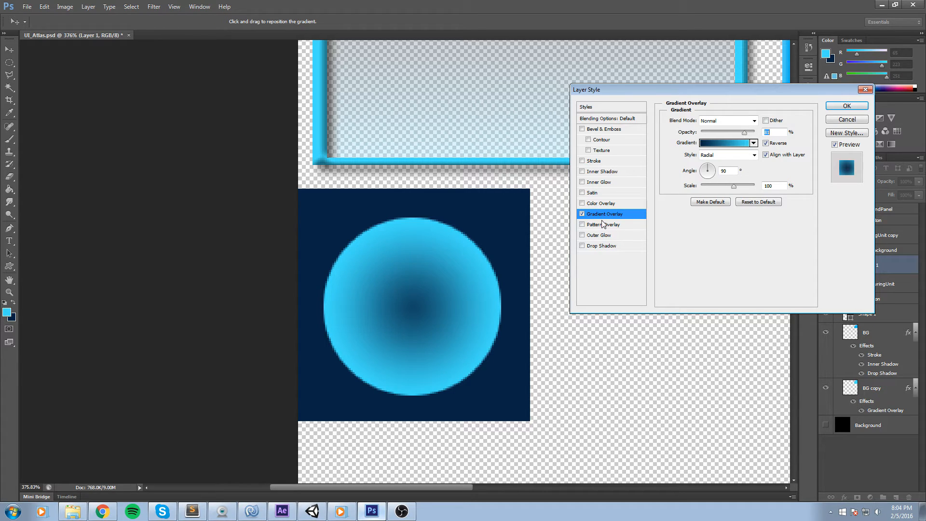
# Add a Stroke layer style to the circle and set its size to 2 px.
pyautogui.click(584, 161)
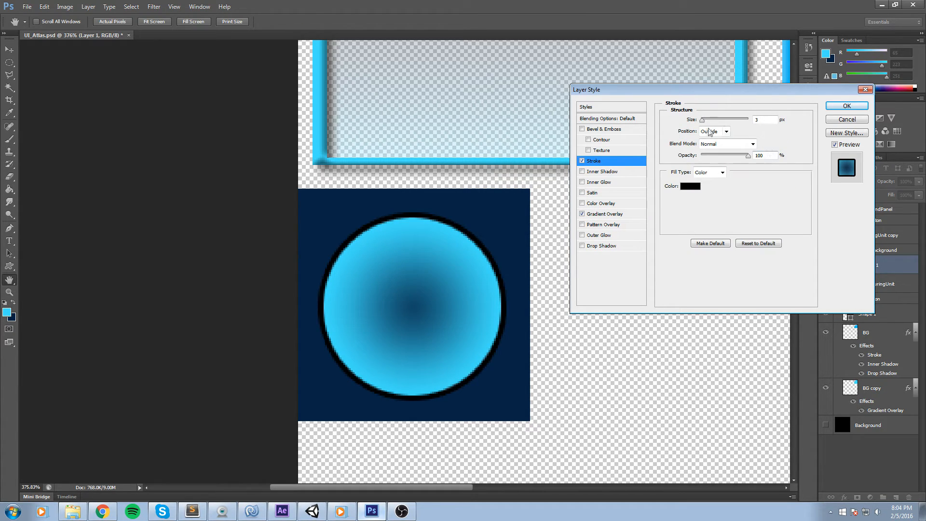
pyautogui.press('BackSpace')
pyautogui.write('2')
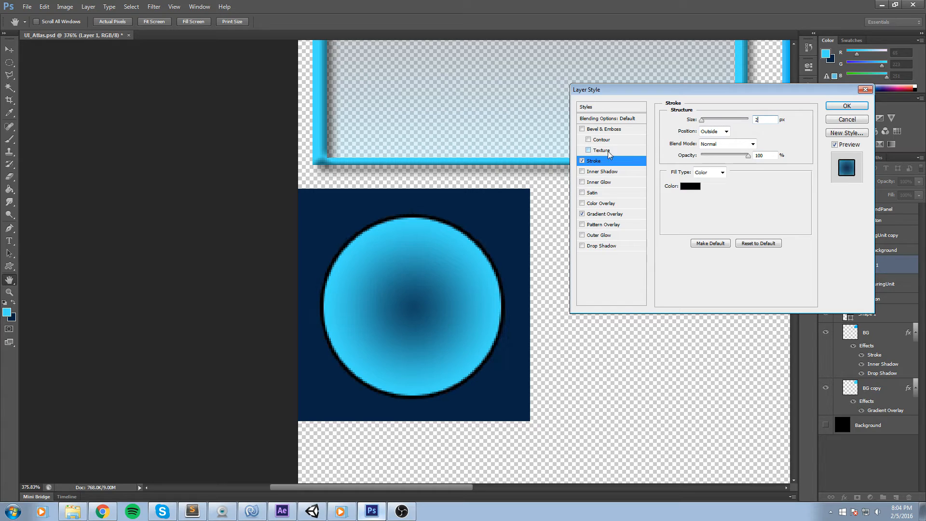
# Set the stroke colour to pale blue bcf5ff, add an Inner Shadow effect and apply the layer style.
pyautogui.click(700, 187)
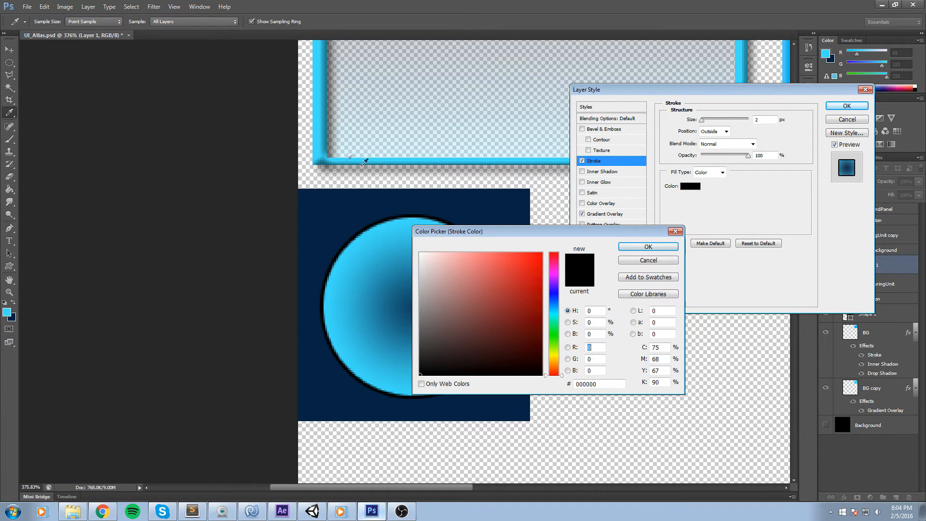
pyautogui.click(323, 139)
pyautogui.click(466, 258)
pyautogui.moveTo(466, 258); pyautogui.dragTo(452, 252)
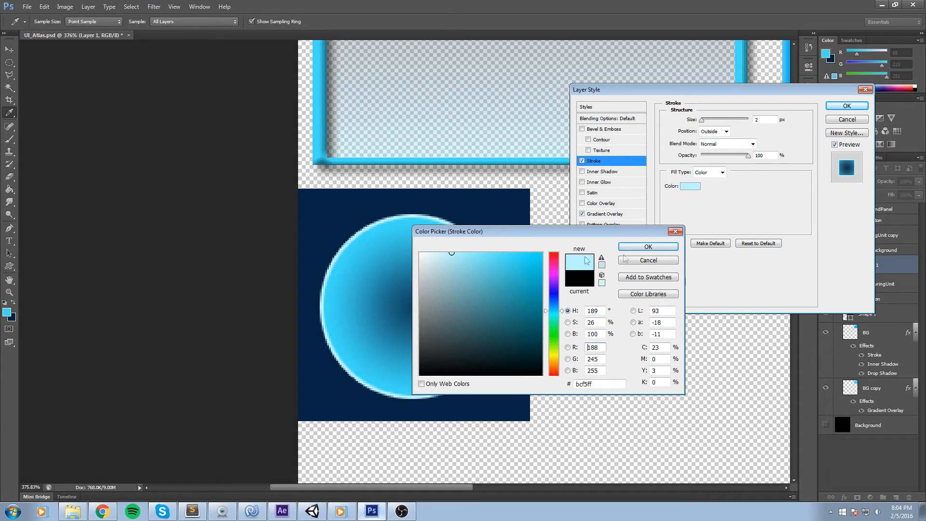
pyautogui.click(646, 248)
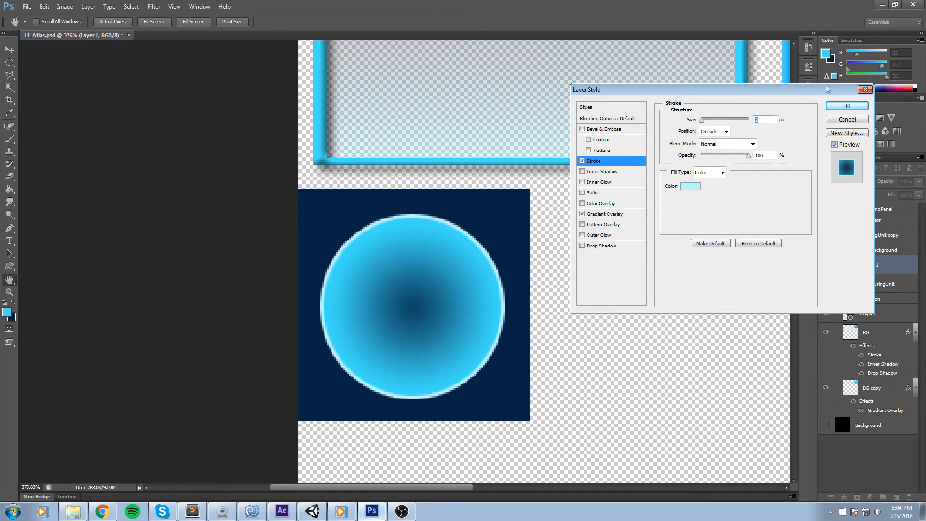
pyautogui.click(582, 172)
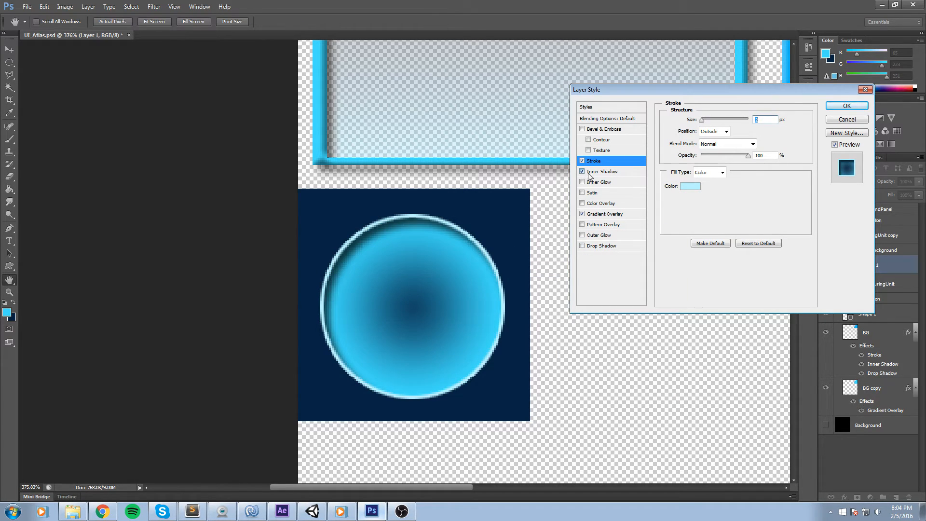
pyautogui.click(847, 107)
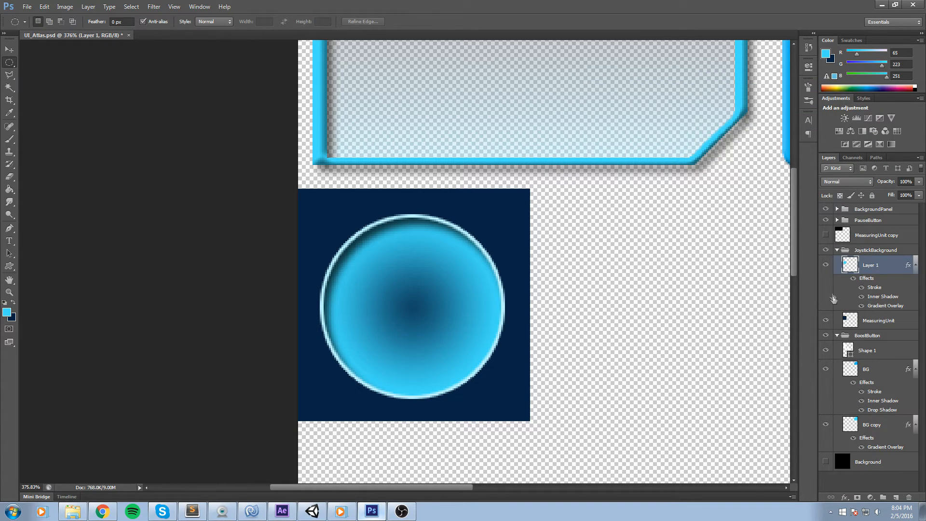
# Hide the MeasuringUnit layer behind the joystick circle.
pyautogui.click(826, 322)
pyautogui.click(827, 323)
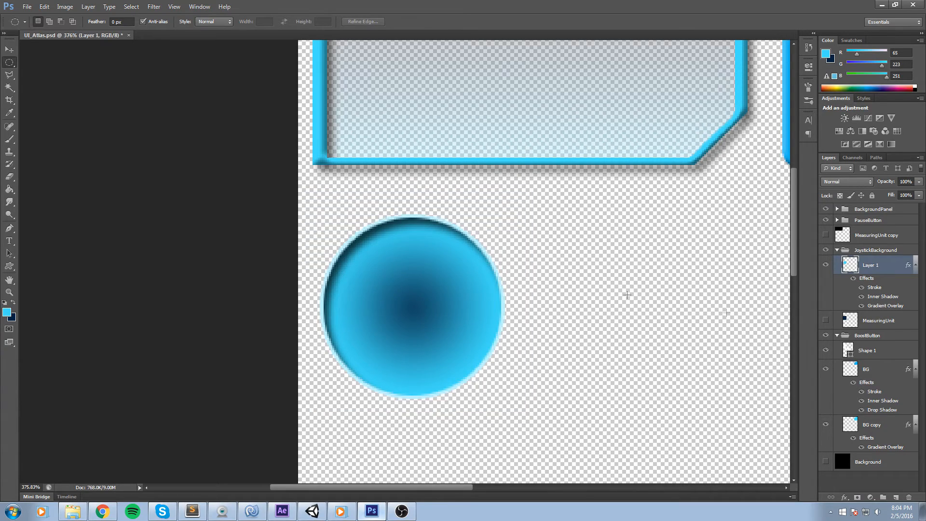
pyautogui.scroll(-11, 418, 235)
pyautogui.scroll(3, 458, 252)
pyautogui.scroll(2, 521, 255)
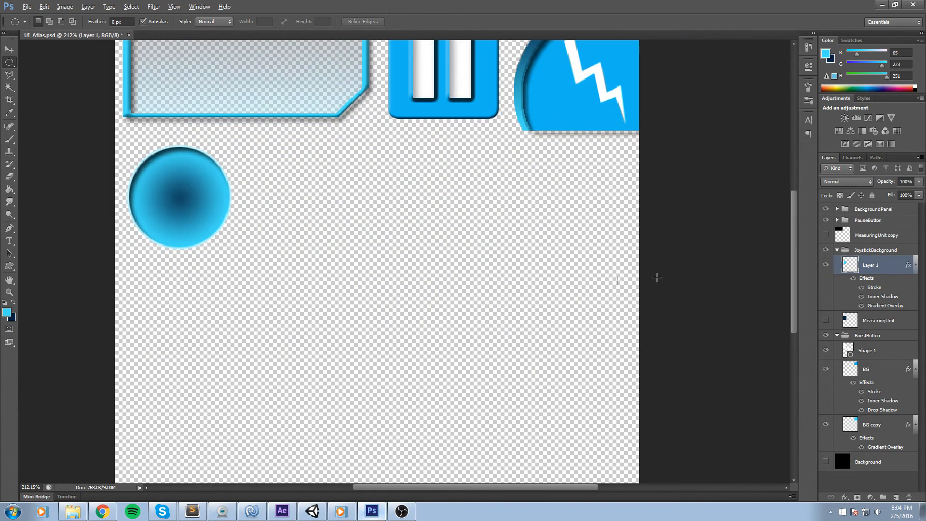
pyautogui.scroll(-4, 685, 304)
pyautogui.scroll(3, 260, 191)
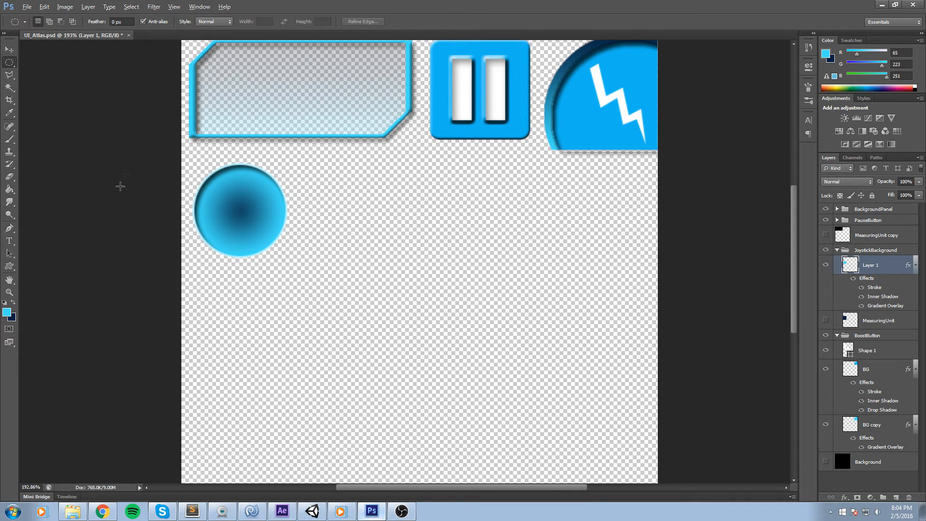
# Show the MeasuringUnit layer again and collapse the JoystickBackground group.
pyautogui.scroll(2, 120, 186)
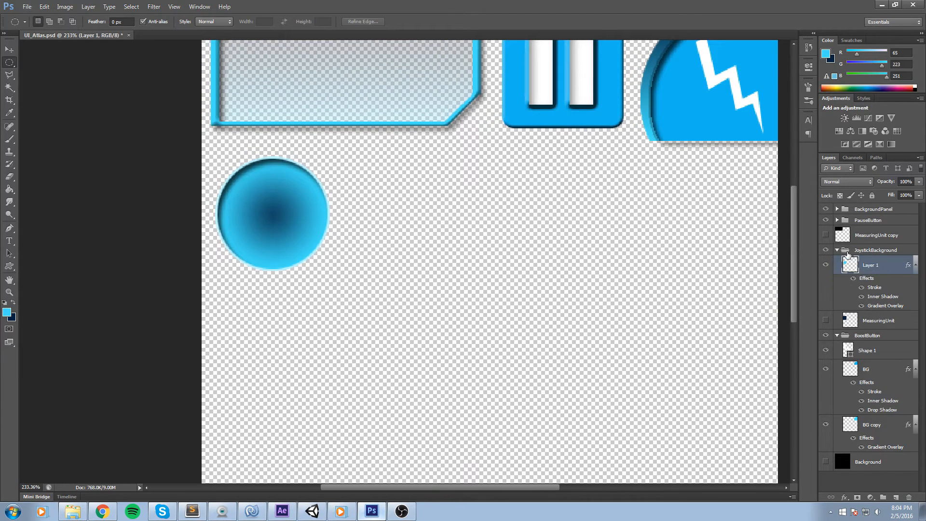
pyautogui.click(841, 250)
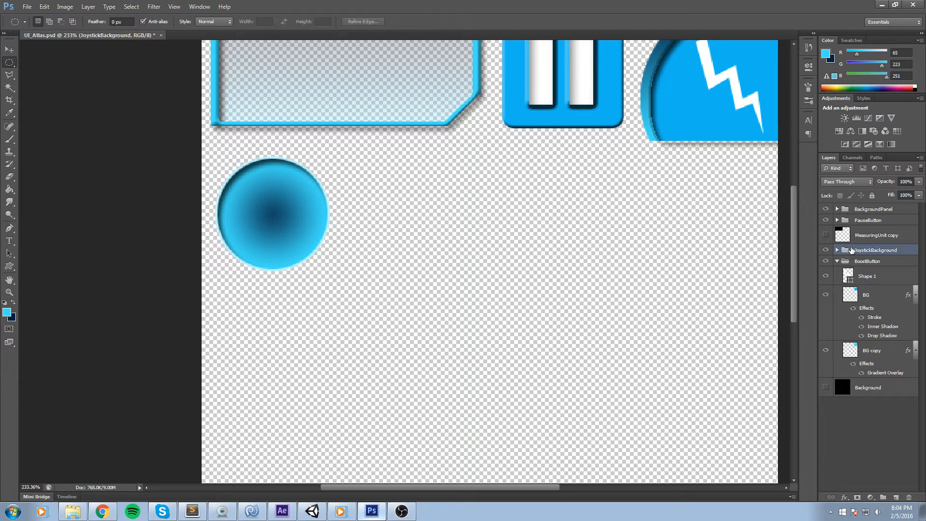
pyautogui.click(837, 250)
pyautogui.click(827, 320)
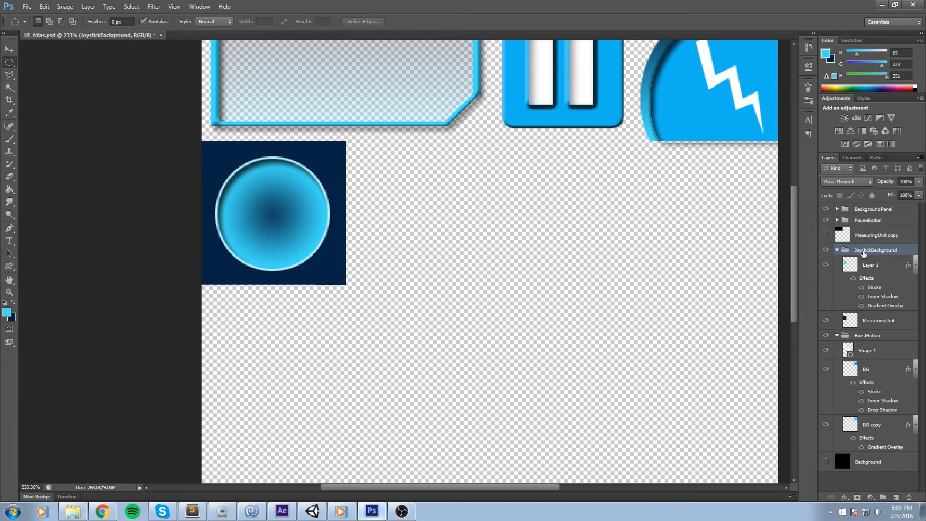
pyautogui.click(837, 250)
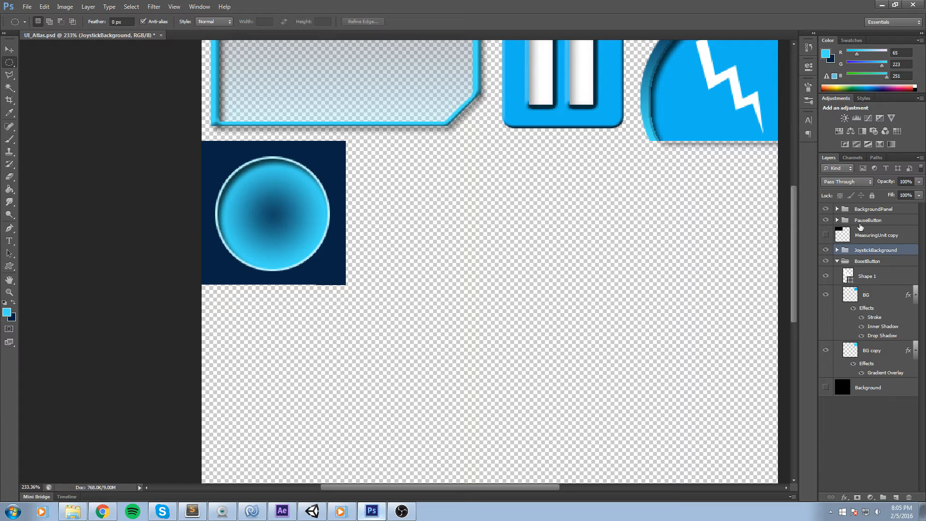
# Duplicate the JoystickBackground group and move the copy just to the right of the original.
pyautogui.hotkey('ctrl', 'j')
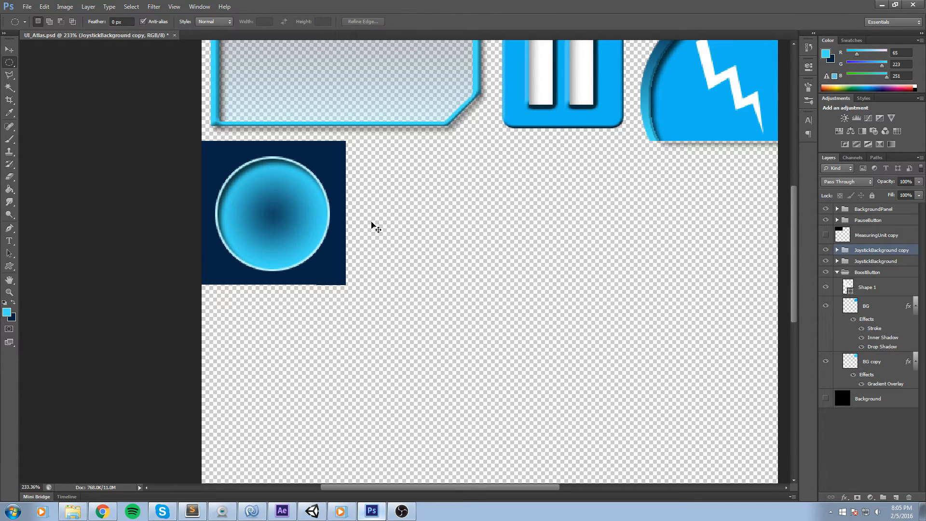
pyautogui.hotkey('ctrl', 't')
pyautogui.moveTo(295, 167); pyautogui.dragTo(440, 165)
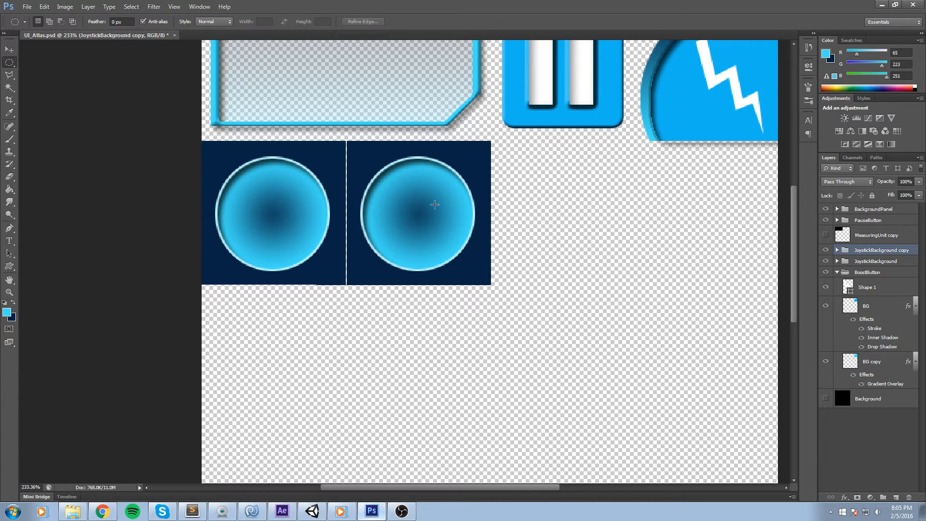
pyautogui.press('Left')
pyautogui.click(484, 21)
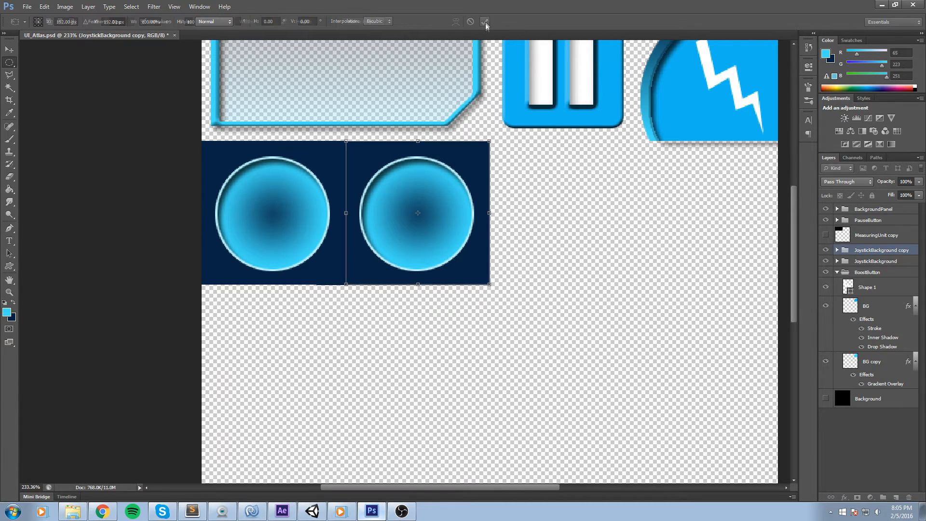
# Hide the MeasuringUnit layer inside the original JoystickBackground group.
pyautogui.scroll(1, 327, 178)
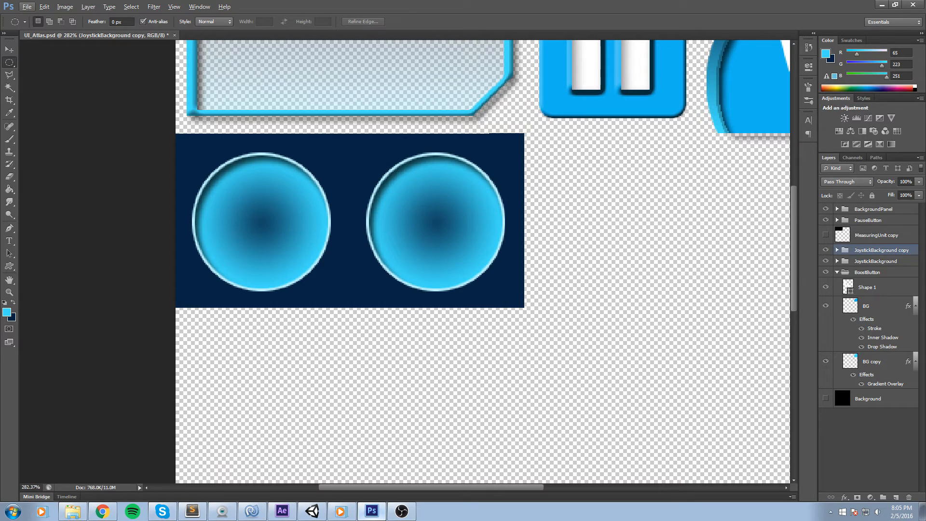
pyautogui.click(837, 261)
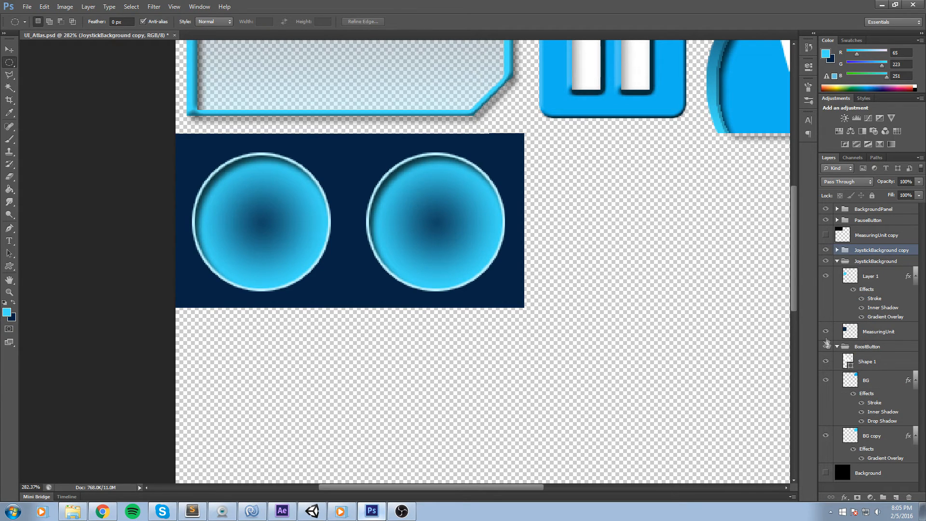
pyautogui.click(826, 331)
pyautogui.click(840, 261)
pyautogui.click(837, 261)
# Rename the duplicated group to Joystick and expand it.
pyautogui.doubleClick(882, 250)
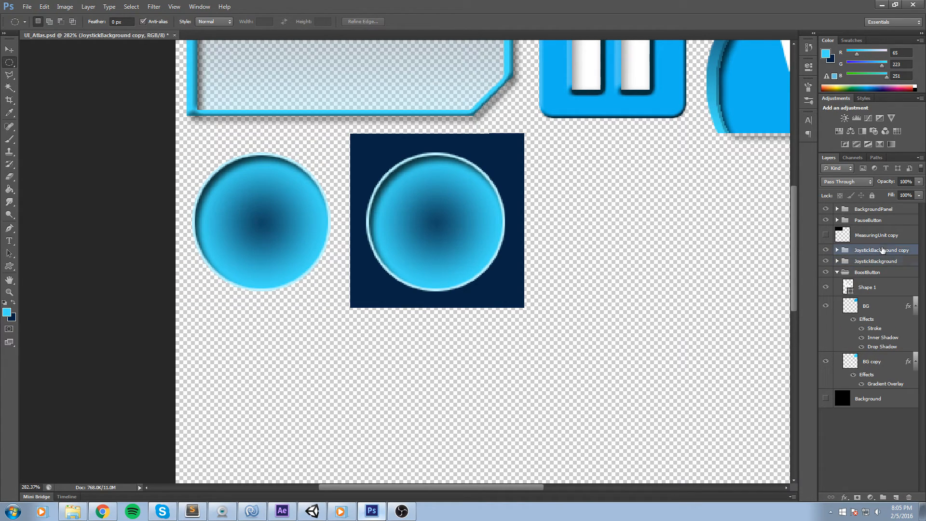
pyautogui.write('Joystick')
pyautogui.press('Return')
pyautogui.click(838, 250)
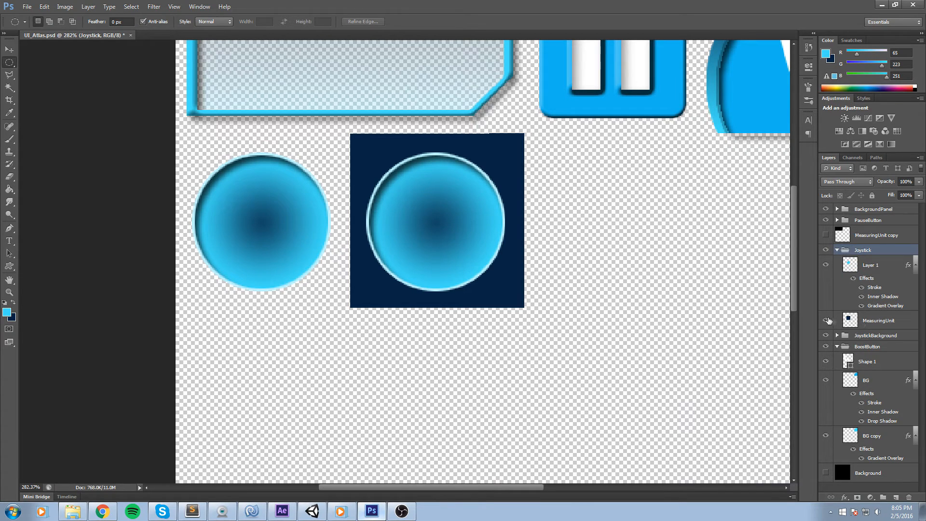
# Edit the Joystick circle's layer style: remove Gradient Overlay and Inner Shadow, add a Drop Shadow.
pyautogui.click(878, 265)
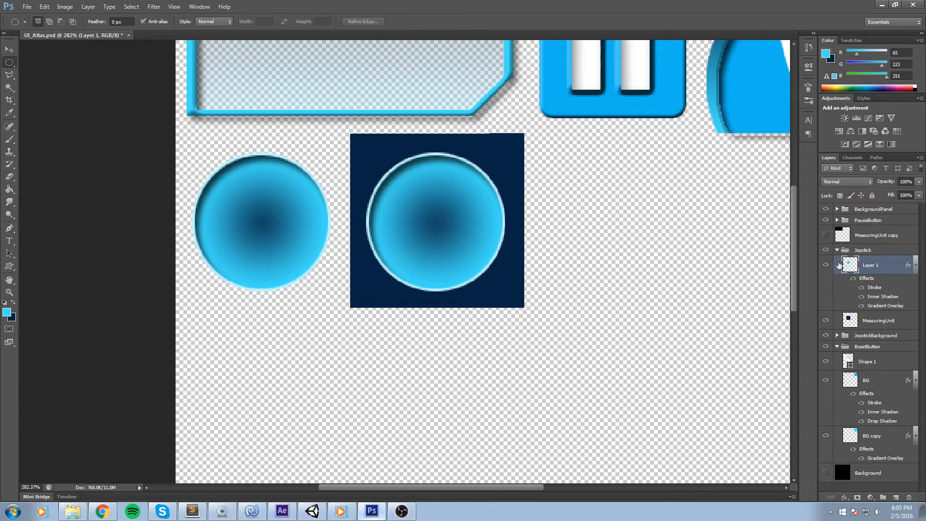
pyautogui.doubleClick(887, 266)
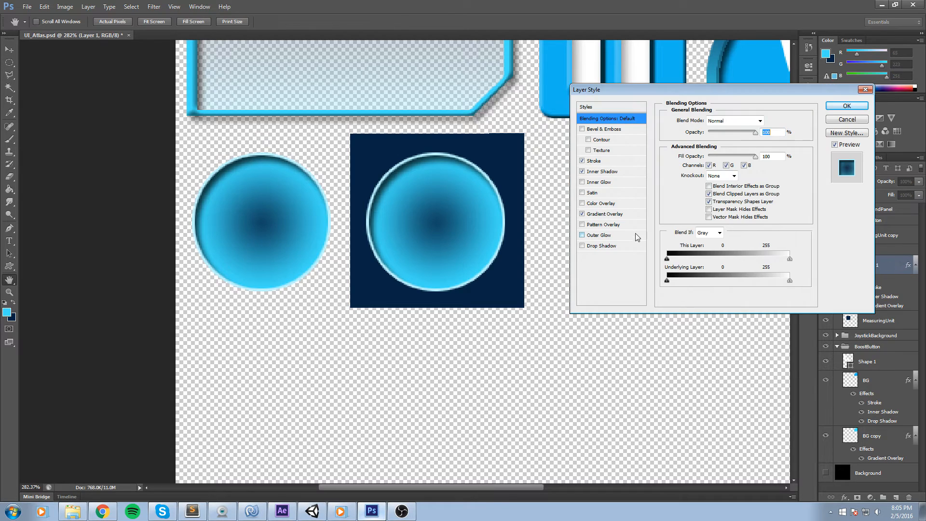
pyautogui.click(583, 214)
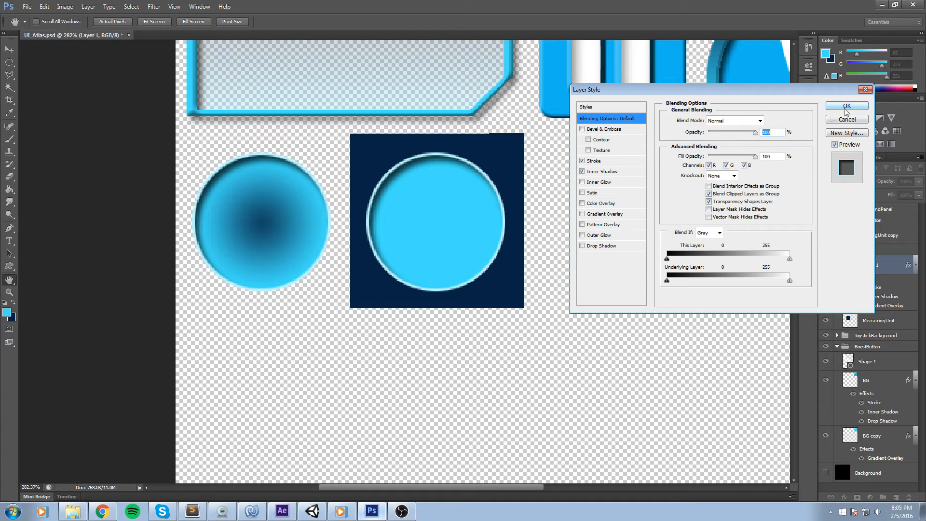
pyautogui.click(582, 171)
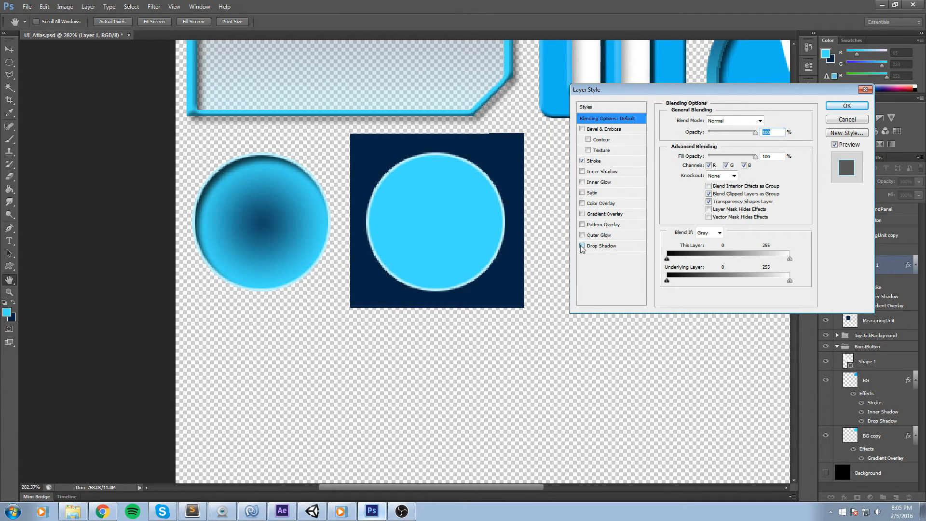
pyautogui.click(582, 246)
pyautogui.click(846, 107)
# Scale the Joystick circle down to about 47% of its size.
pyautogui.hotkey('ctrl', 't')
pyautogui.moveTo(369, 156); pyautogui.dragTo(400, 192)
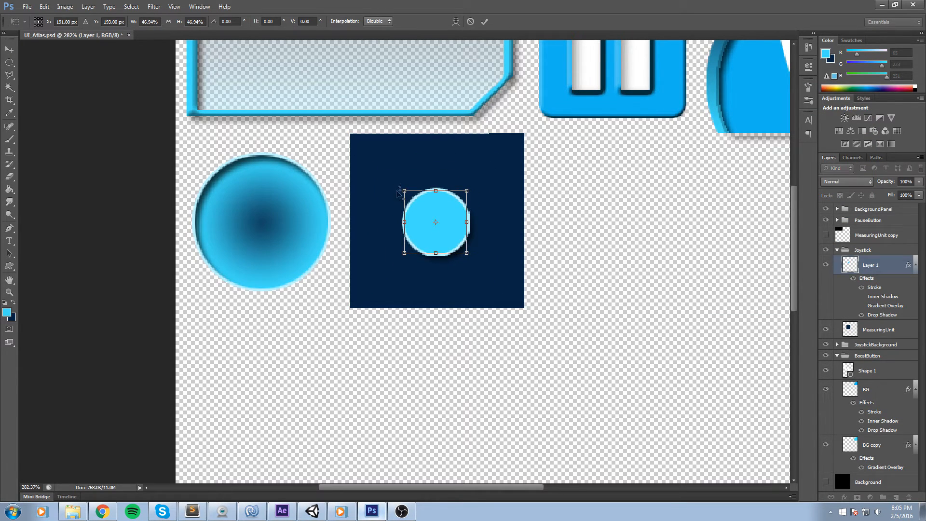
pyautogui.click(484, 21)
# Try drawing an arrow custom shape on the joystick circle.
pyautogui.press('m')
pyautogui.scroll(6, 410, 258)
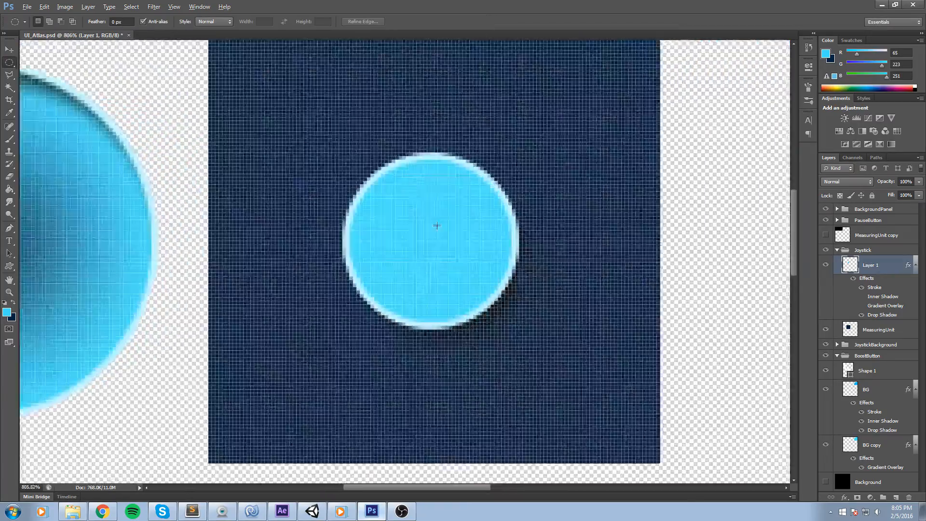
pyautogui.scroll(-5, 378, 203)
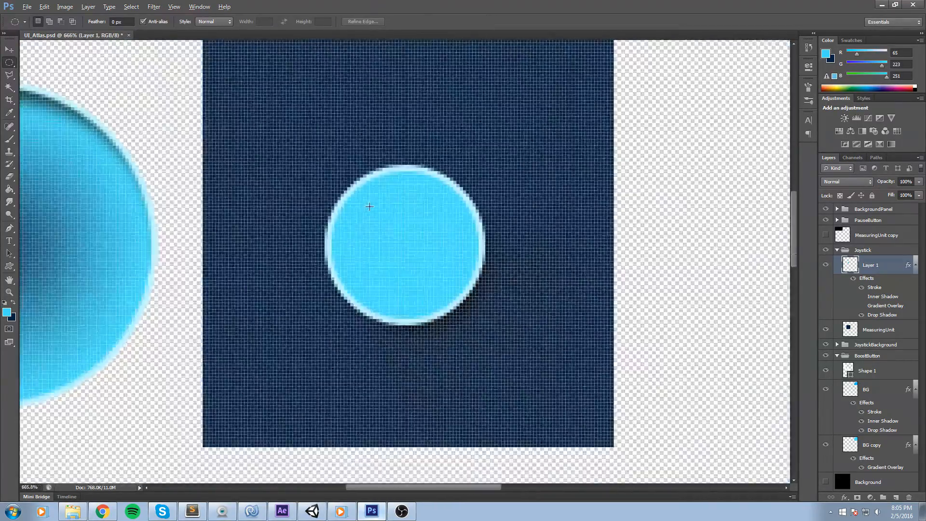
pyautogui.scroll(2, 378, 204)
pyautogui.scroll(1, 377, 204)
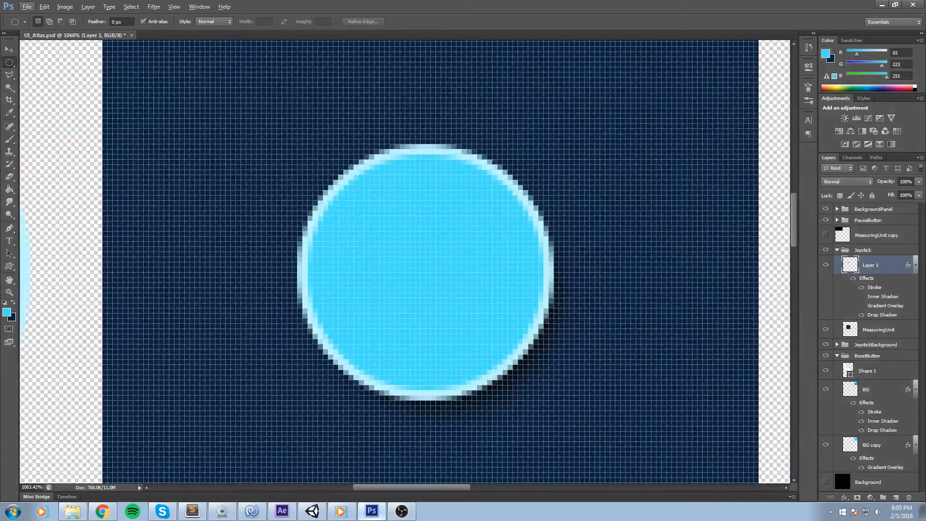
pyautogui.click(9, 266)
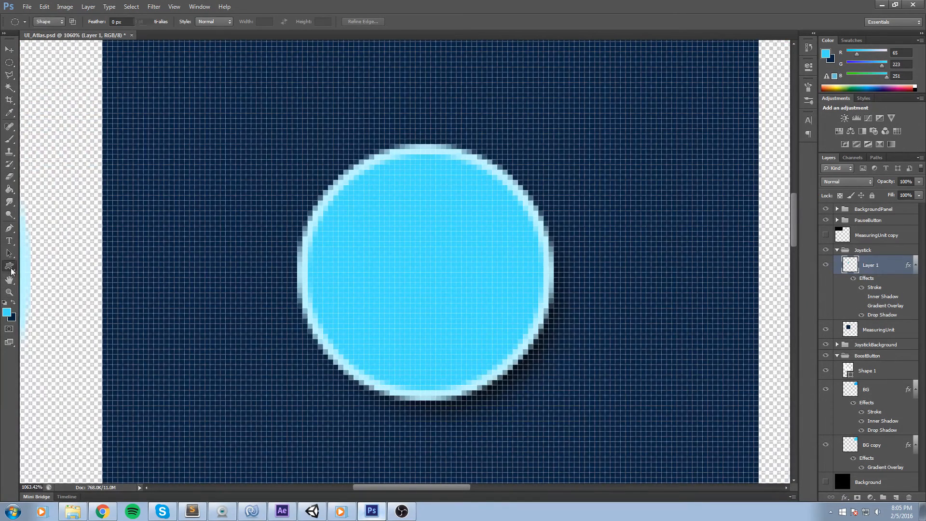
pyautogui.click(54, 311)
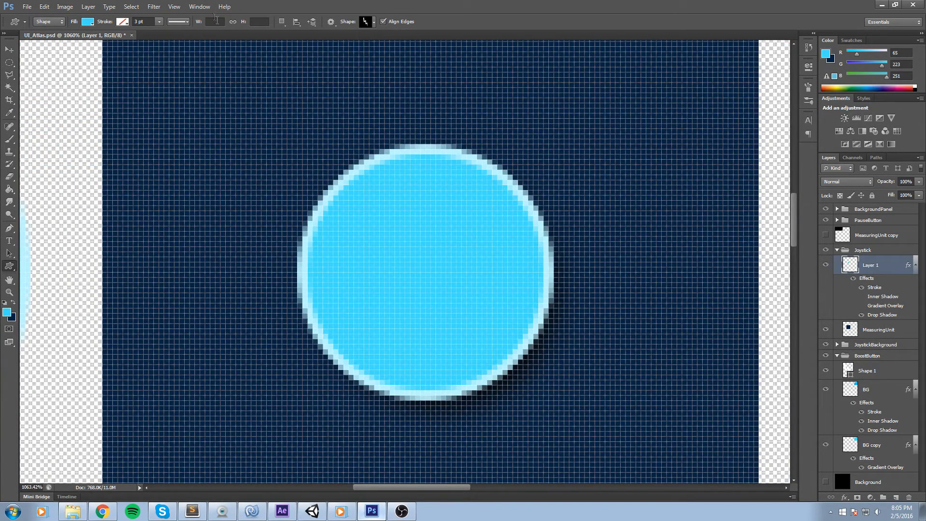
pyautogui.click(369, 21)
pyautogui.scroll(-3, 349, 57)
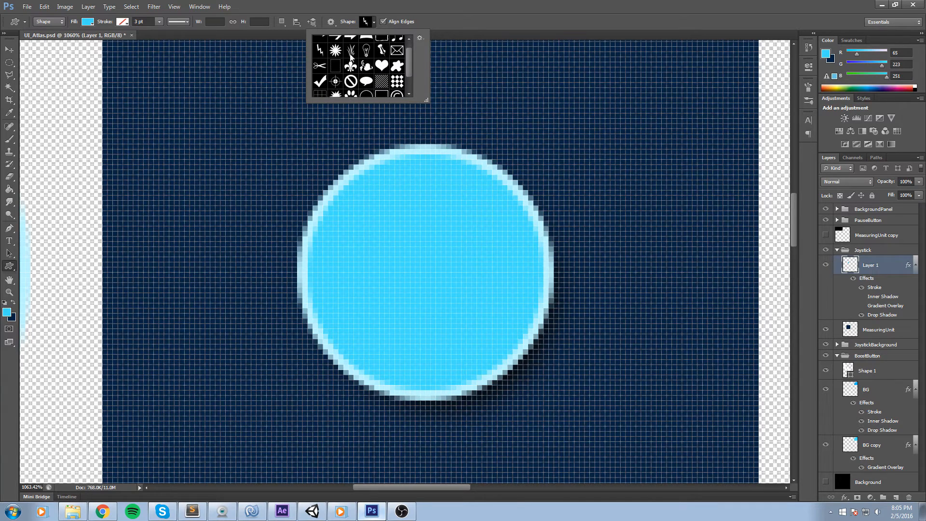
pyautogui.scroll(3, 337, 68)
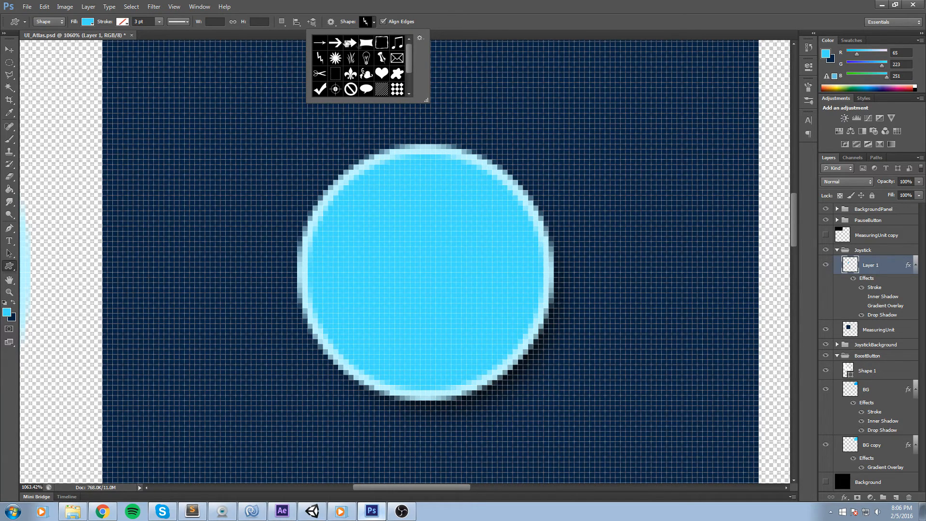
pyautogui.click(336, 42)
pyautogui.click(435, 257)
pyautogui.moveTo(400, 216); pyautogui.dragTo(448, 255)
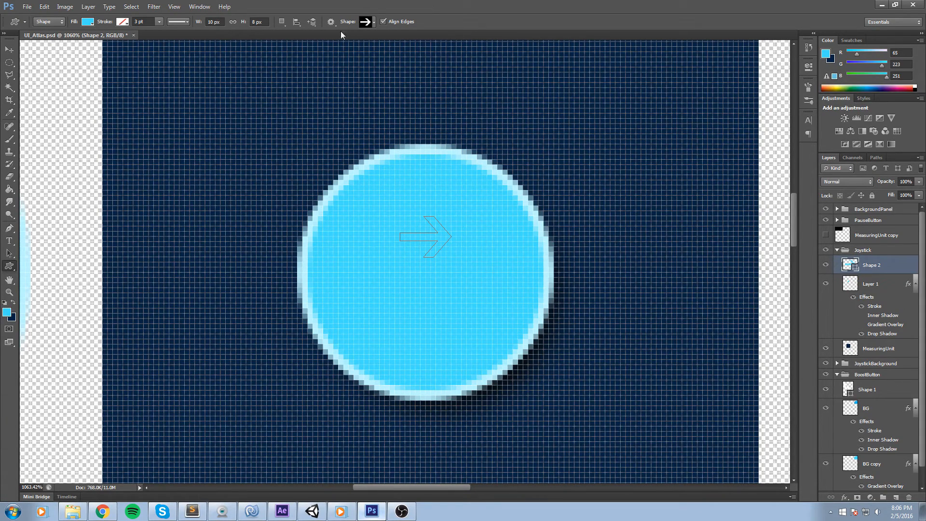
pyautogui.hotkey('ctrl', 'z')
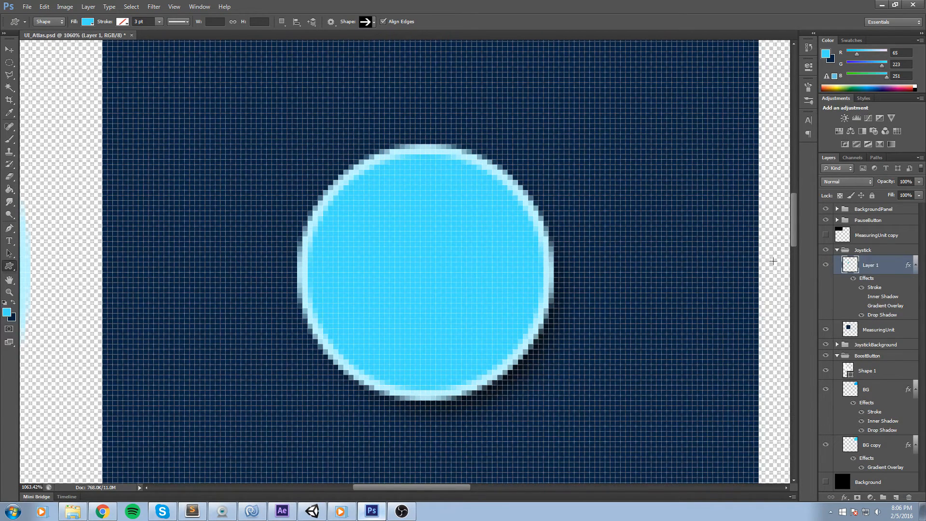
# Switch to the Pencil tool and set its size to 5 px.
pyautogui.click(8, 141)
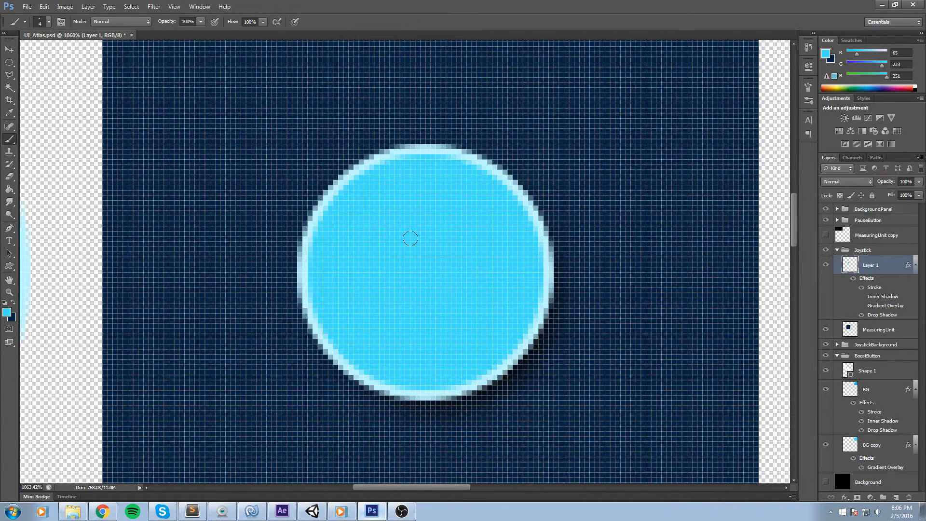
pyautogui.rightClick(9, 142)
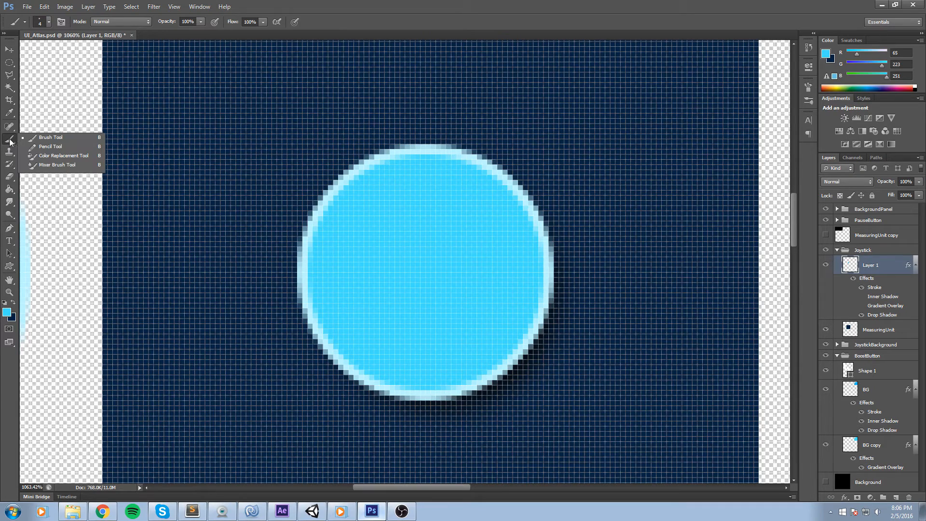
pyautogui.click(46, 146)
pyautogui.click(44, 24)
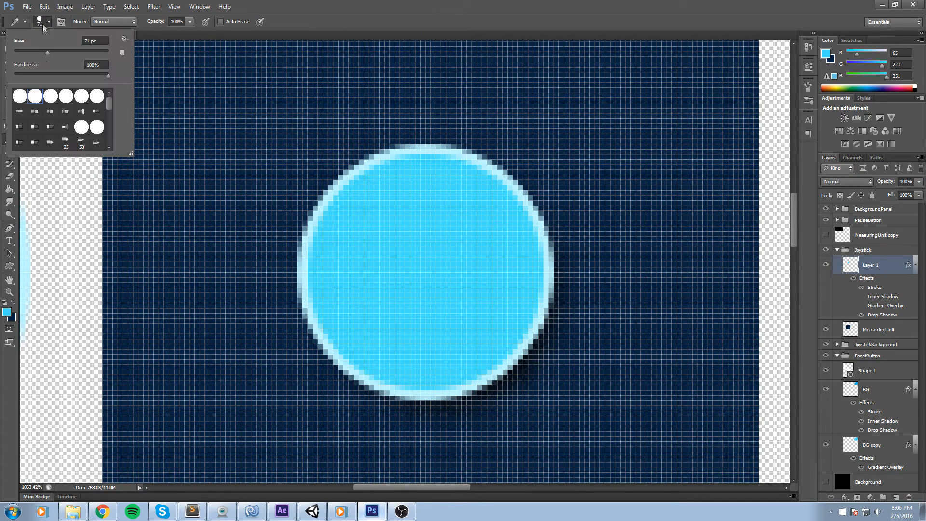
pyautogui.moveTo(26, 54); pyautogui.dragTo(25, 53)
pyautogui.write('5')
pyautogui.press('Return')
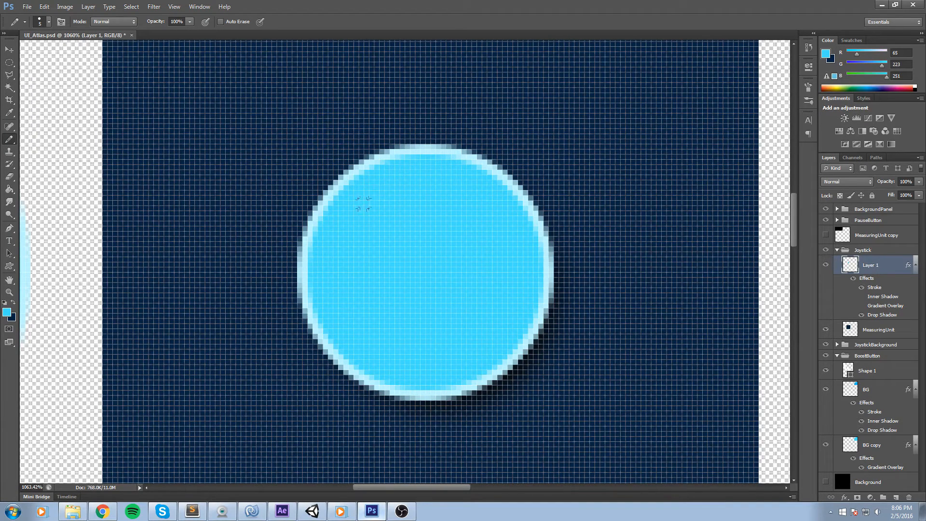
pyautogui.click(42, 22)
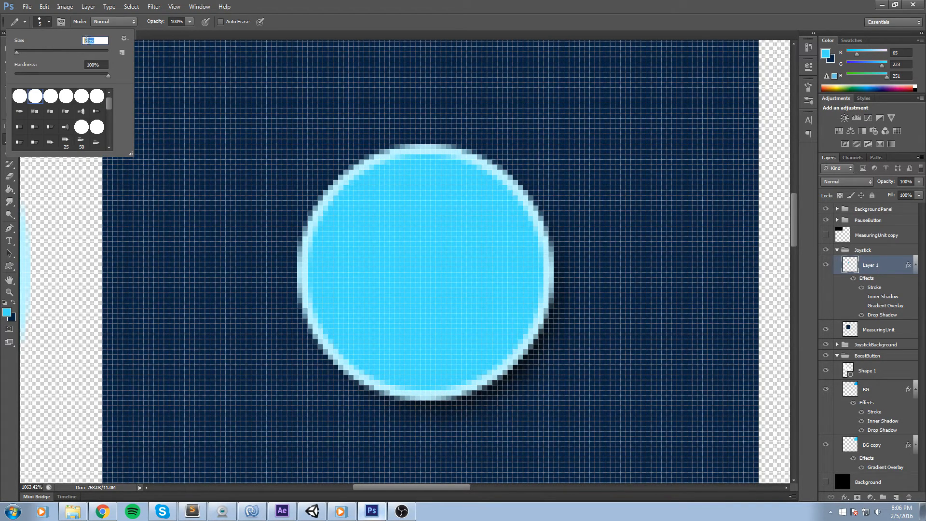
pyautogui.press('Return')
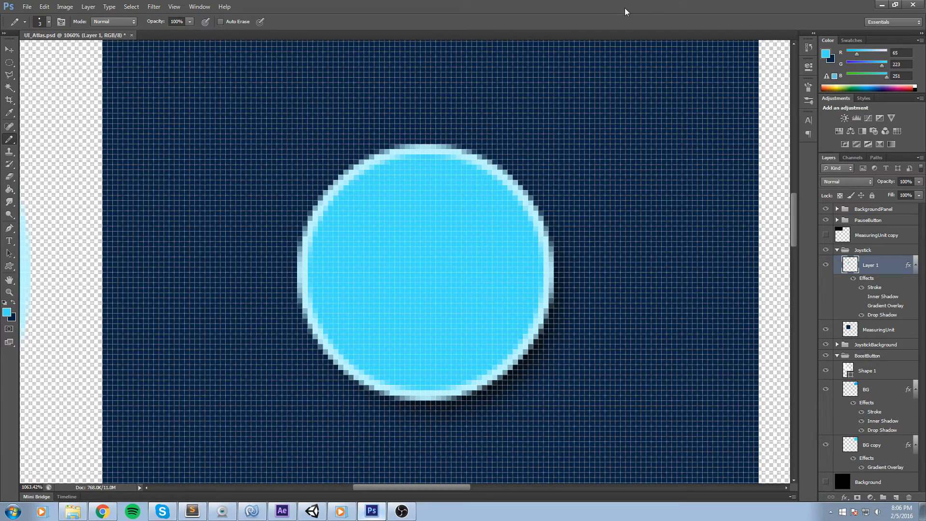
# Add a new layer in the Joystick group and set the foreground colour to black 000000.
pyautogui.click(827, 265)
pyautogui.click(826, 264)
pyautogui.click(896, 498)
pyautogui.click(827, 53)
pyautogui.moveTo(513, 318); pyautogui.dragTo(533, 376)
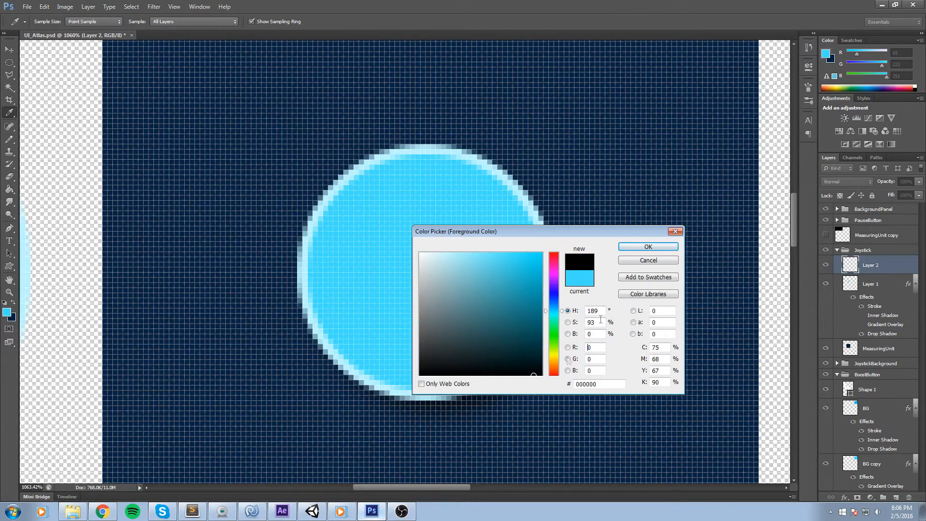
pyautogui.click(647, 247)
# Try drawing pencil strokes around the joystick circle's edge.
pyautogui.press('b')
pyautogui.moveTo(370, 212)
pyautogui.mouseDown()
pyautogui.moveTo(424, 172)
pyautogui.moveTo(464, 206)
pyautogui.mouseUp()
pyautogui.moveTo(488, 252)
pyautogui.mouseDown()
pyautogui.moveTo(524, 274)
pyautogui.moveTo(499, 298)
pyautogui.mouseUp()
pyautogui.moveTo(393, 343)
pyautogui.mouseDown()
pyautogui.moveTo(433, 376)
pyautogui.moveTo(462, 350)
pyautogui.mouseUp()
pyautogui.moveTo(341, 242)
pyautogui.mouseDown()
pyautogui.moveTo(320, 277)
pyautogui.moveTo(356, 299)
pyautogui.mouseUp()
pyautogui.hotkey('ctrl', 'z')
pyautogui.hotkey('ctrl', 'alt', 'z')
pyautogui.hotkey('ctrl', 'alt', 'z')
pyautogui.hotkey('ctrl', 'alt', 'z')
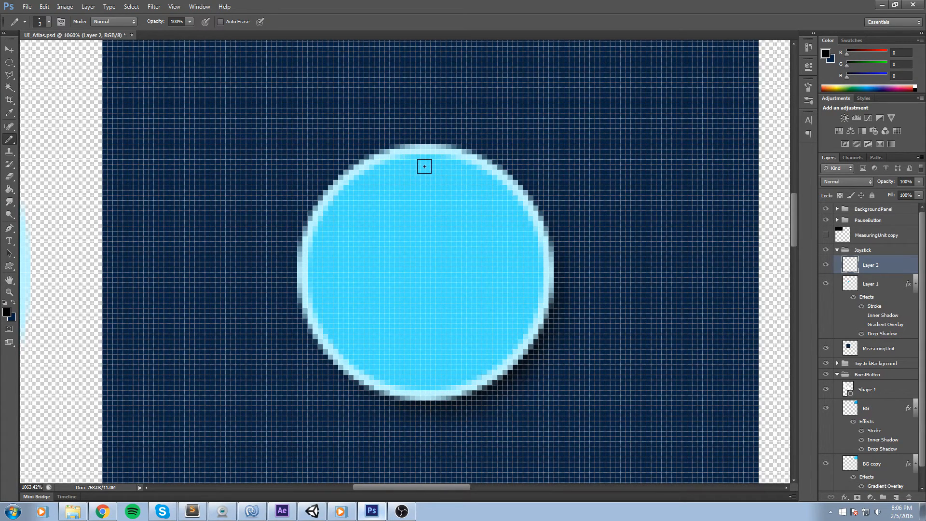
# Draw an upward chevron near the top of the joystick circle with straight pencil lines.
pyautogui.click(424, 167)
pyautogui.keyDown('shift'); pyautogui.click(474, 197); pyautogui.keyUp('shift')
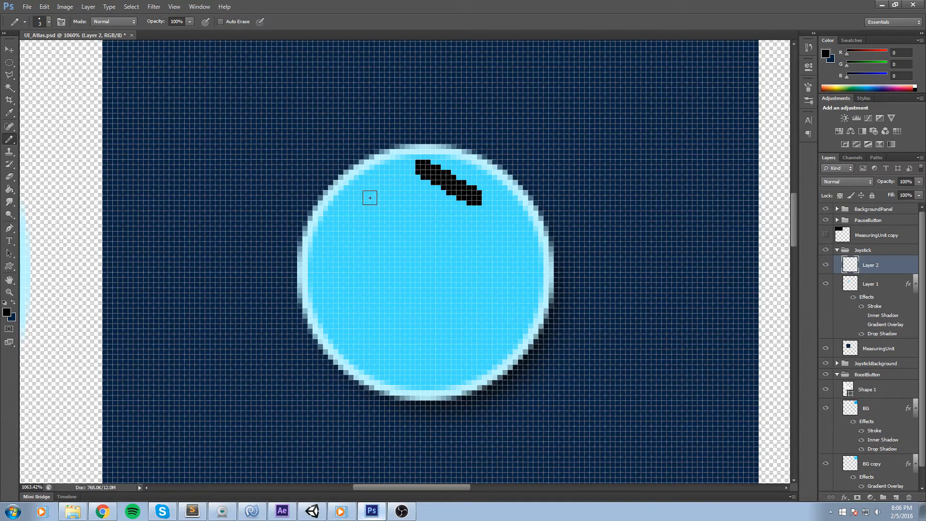
pyautogui.keyDown('shift'); pyautogui.click(370, 198); pyautogui.keyUp('shift')
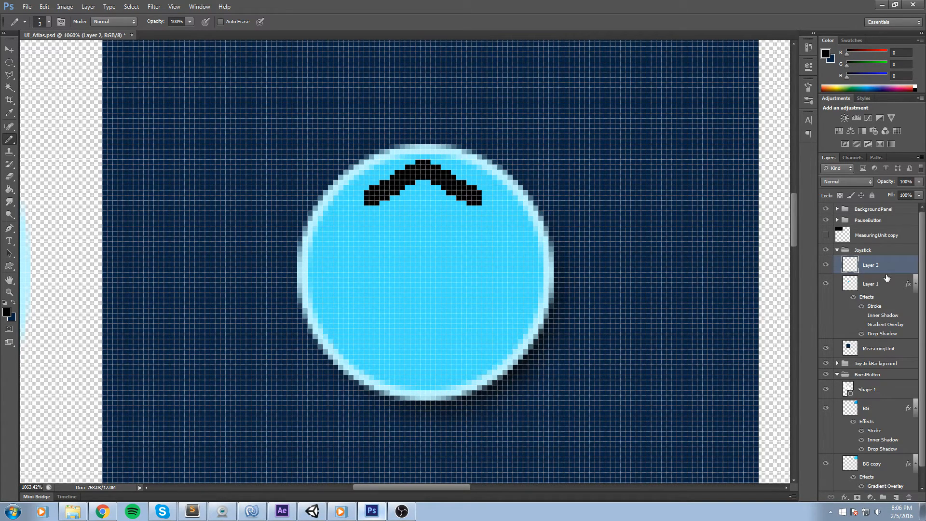
# Duplicate the chevron layer, flip the copy vertically and move it to the bottom of the joystick circle.
pyautogui.hotkey('ctrl', 'j')
pyautogui.hotkey('ctrl', 't')
pyautogui.rightClick(432, 178)
pyautogui.click(463, 333)
pyautogui.moveTo(460, 195); pyautogui.dragTo(457, 359)
pyautogui.click(483, 21)
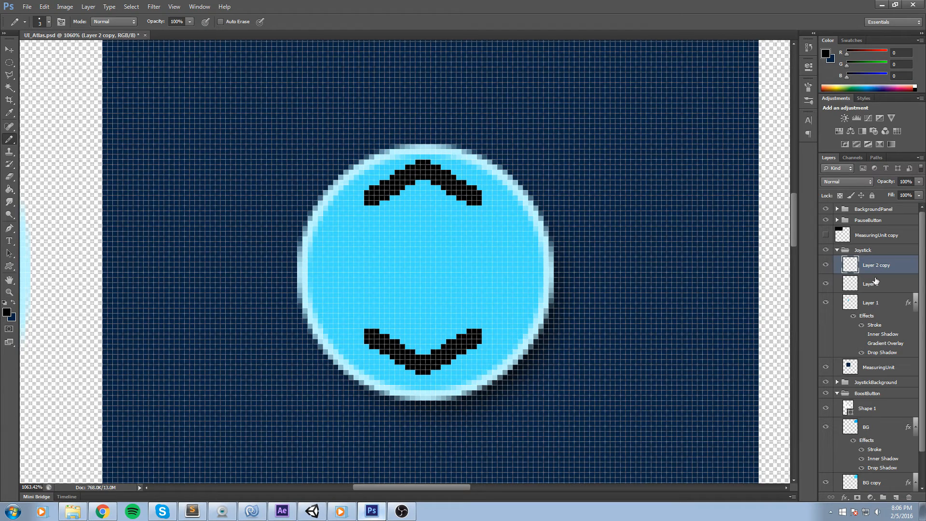
# Select both chevron layers and merge them into one layer.
pyautogui.keyDown('ctrl'); pyautogui.click(875, 283); pyautogui.keyUp('ctrl')
pyautogui.rightClick(875, 282)
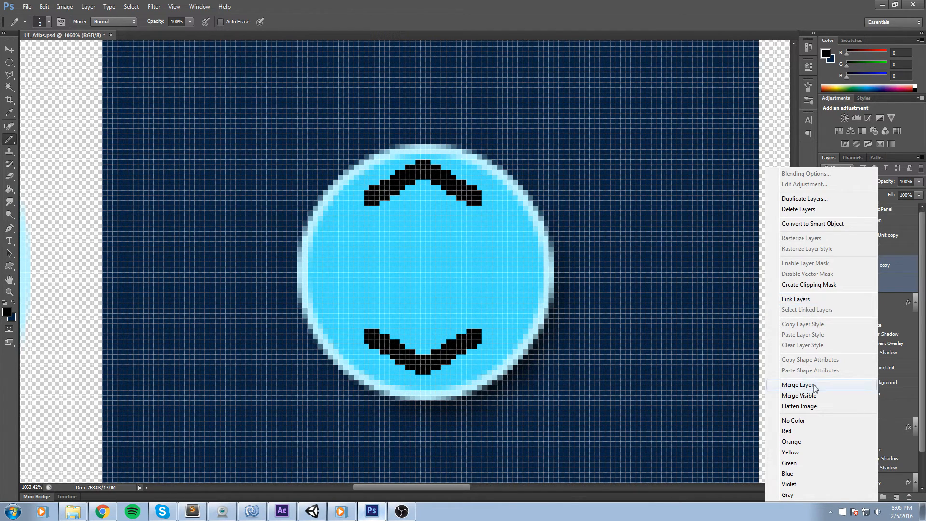
pyautogui.click(799, 384)
# Duplicate the merged chevrons and rotate the copy 90° to add left and right chevrons.
pyautogui.hotkey('ctrl', 'j')
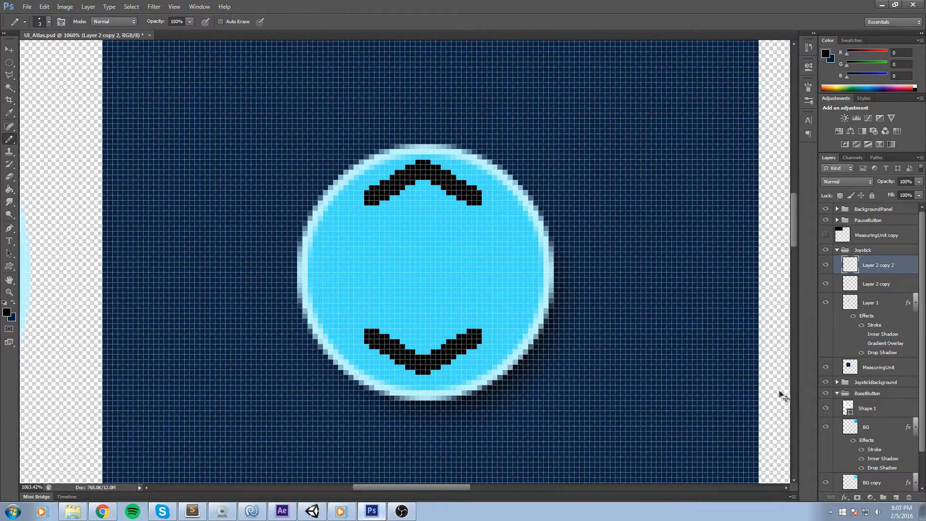
pyautogui.hotkey('ctrl', 't')
pyautogui.moveTo(547, 150); pyautogui.dragTo(635, 365)
pyautogui.click(486, 23)
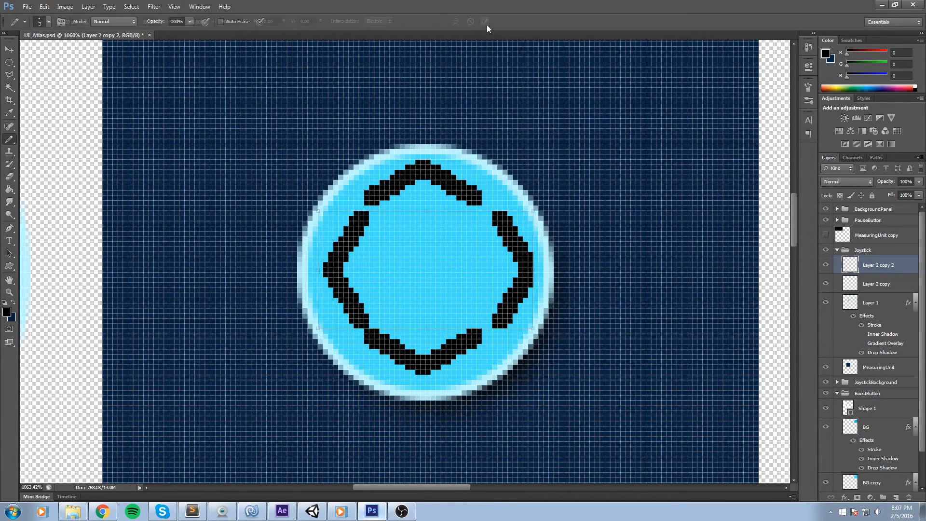
pyautogui.hotkey('ctrl', 't')
pyautogui.click(485, 22)
pyautogui.press('b')
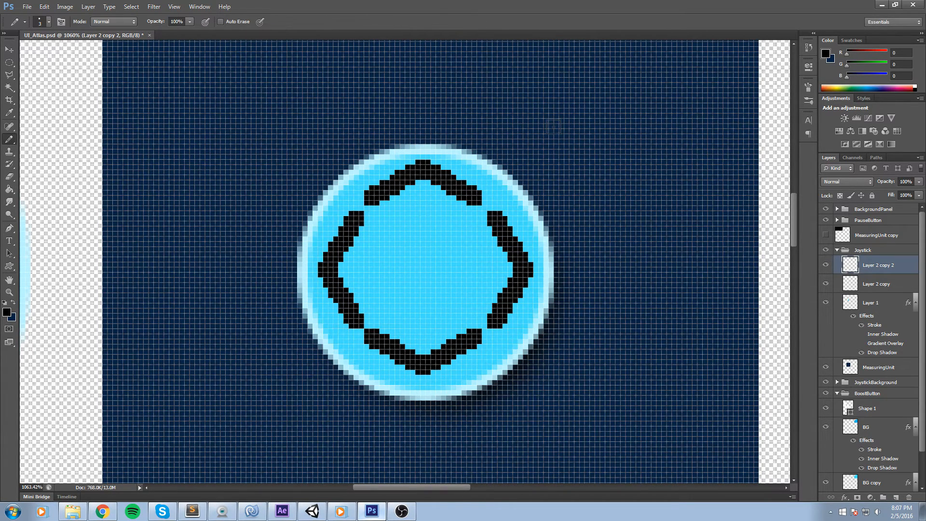
# Select both chevron layers and merge them into a single layer.
pyautogui.scroll(-3, 452, 273)
pyautogui.scroll(-2, 451, 274)
pyautogui.scroll(8, 446, 264)
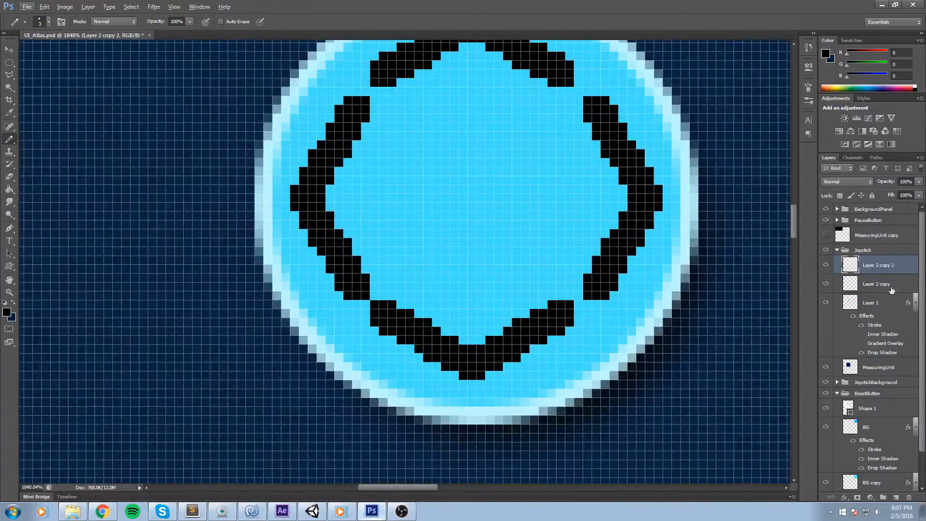
pyautogui.keyDown('ctrl'); pyautogui.click(892, 288); pyautogui.keyUp('ctrl')
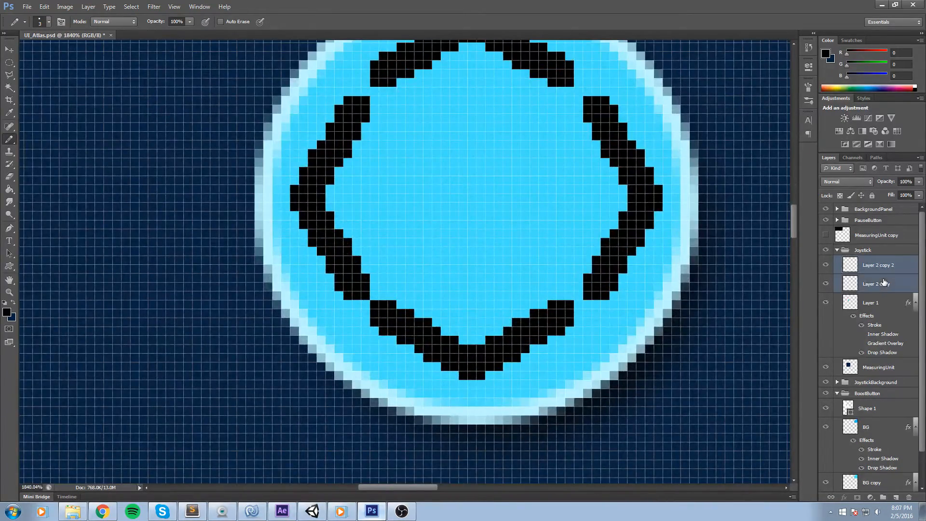
pyautogui.rightClick(886, 284)
pyautogui.click(405, 24)
pyautogui.click(888, 266)
pyautogui.press('Delete')
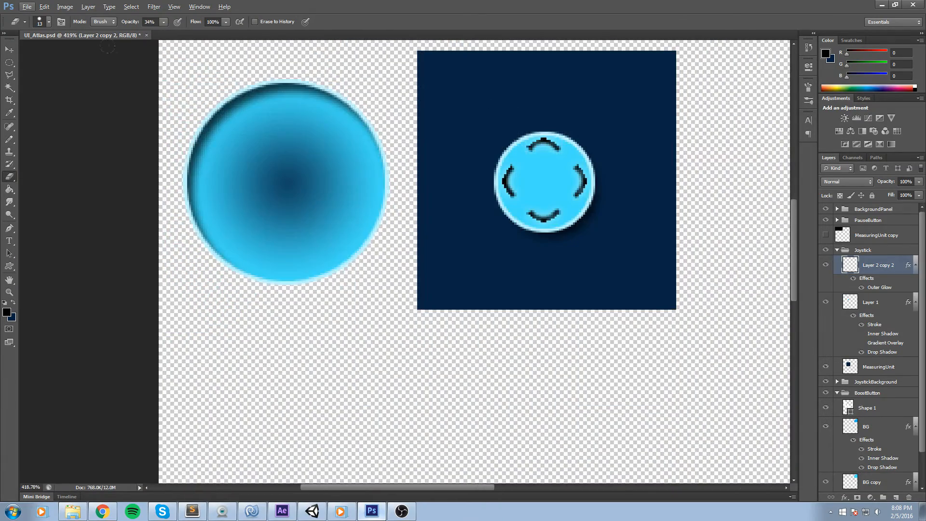
# Hide the chevron layer to preview the plain joystick knob.
pyautogui.click(9, 62)
pyautogui.scroll(1, 386, 142)
pyautogui.scroll(-4, 386, 142)
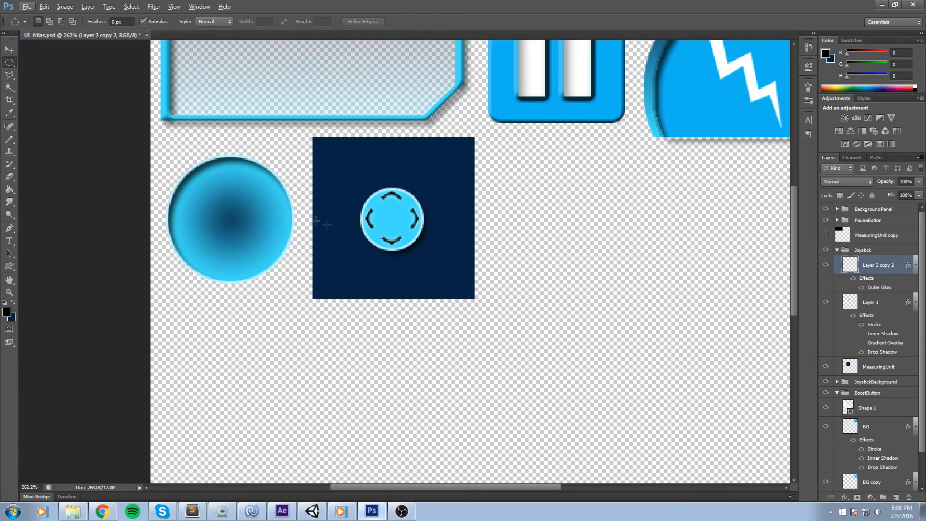
pyautogui.scroll(3, 314, 223)
pyautogui.scroll(1, 734, 307)
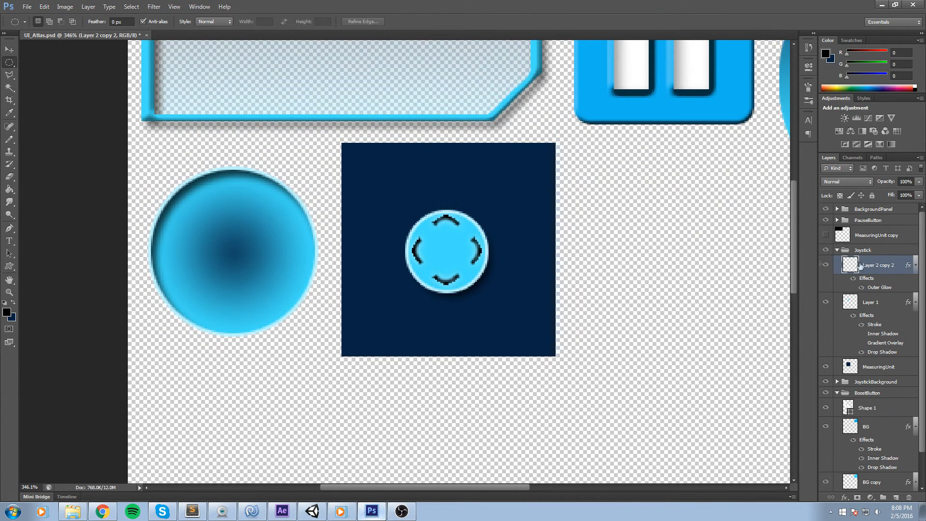
pyautogui.click(826, 265)
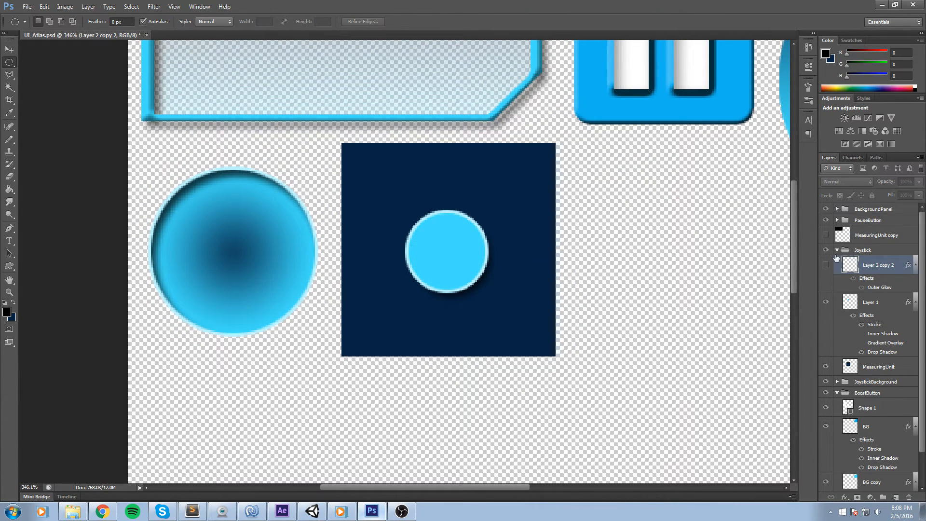
pyautogui.click(837, 250)
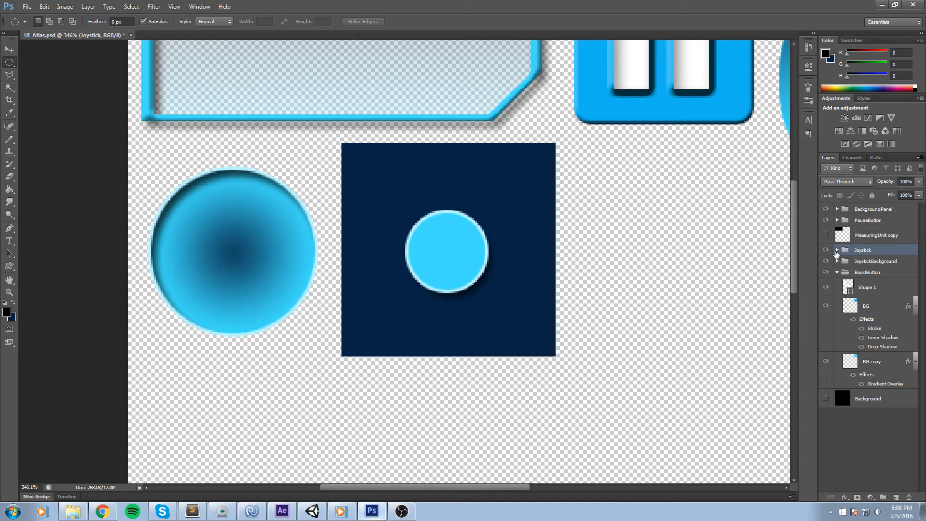
pyautogui.click(837, 250)
pyautogui.scroll(-2, 877, 381)
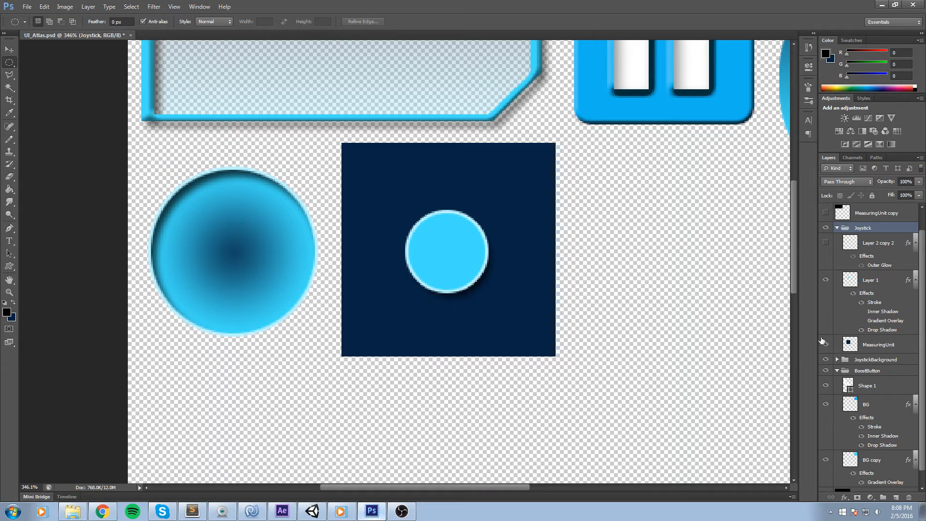
# Hide the MeasuringUnit background layer and show the chevron layer again.
pyautogui.click(825, 344)
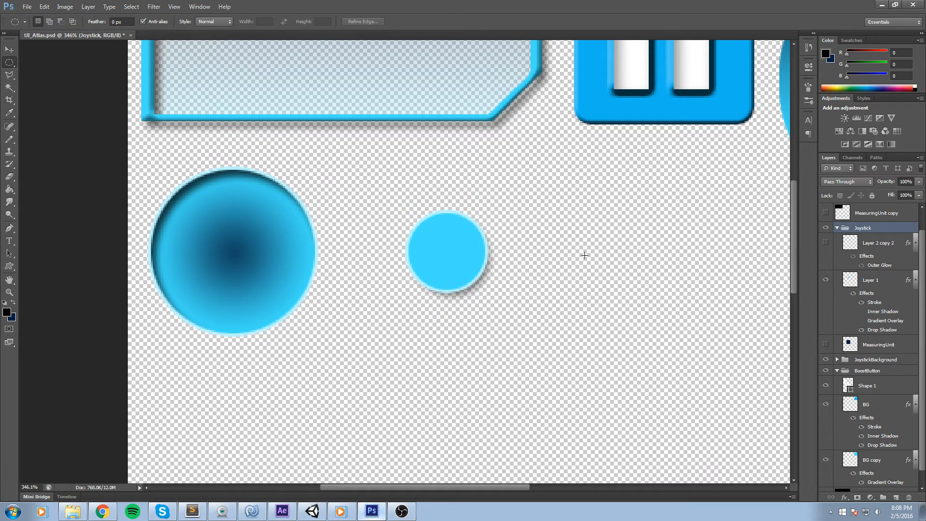
pyautogui.scroll(1, 594, 255)
pyautogui.click(825, 242)
pyautogui.scroll(-3, 437, 171)
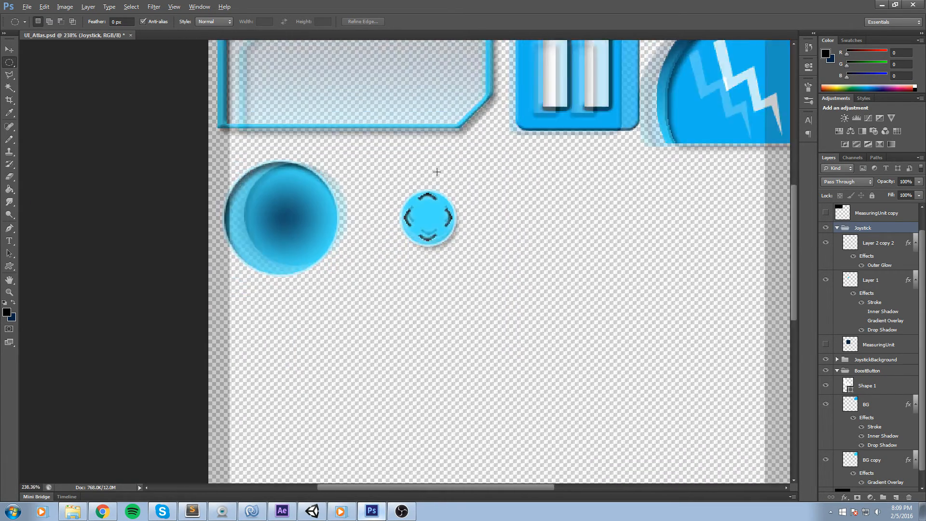
pyautogui.scroll(-2, 437, 171)
pyautogui.scroll(2, 419, 172)
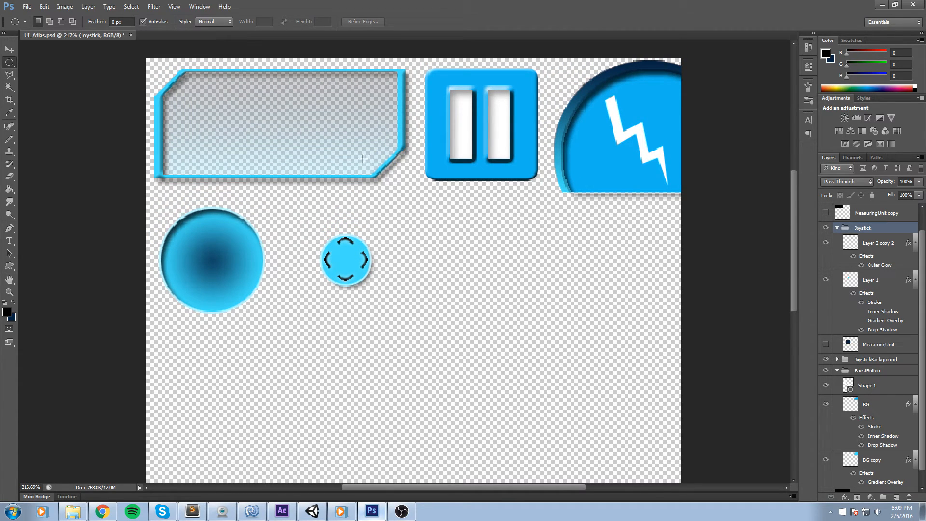
# Save a copy of the document as UI_Atlas in PNG format, replacing the existing file.
pyautogui.click(27, 6)
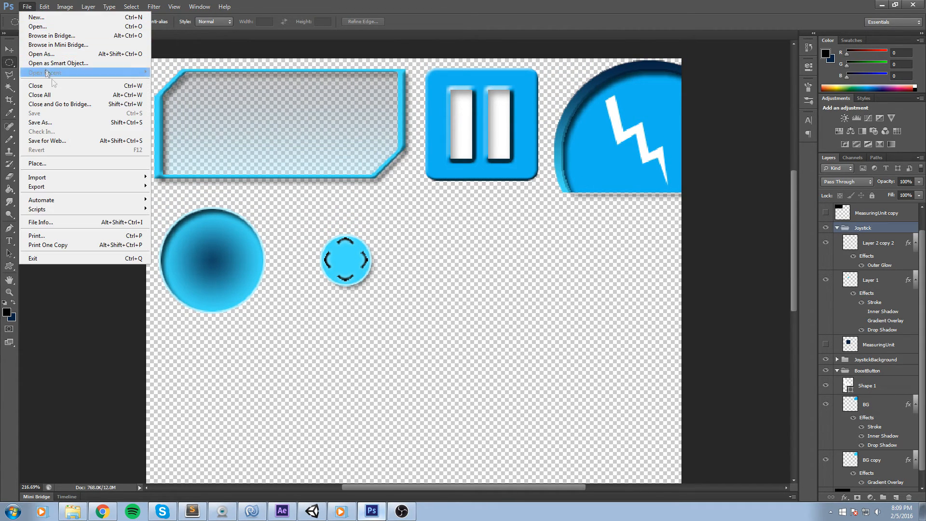
pyautogui.click(47, 123)
pyautogui.click(487, 253)
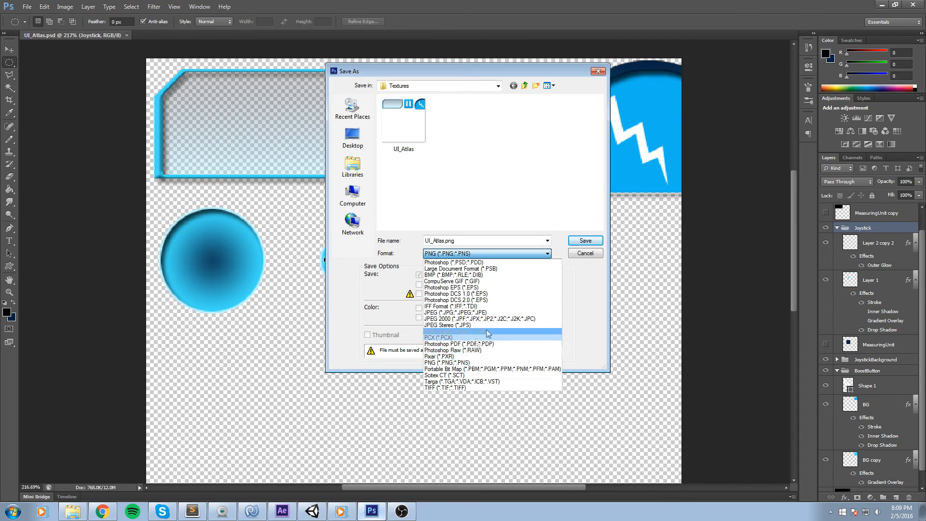
pyautogui.click(485, 363)
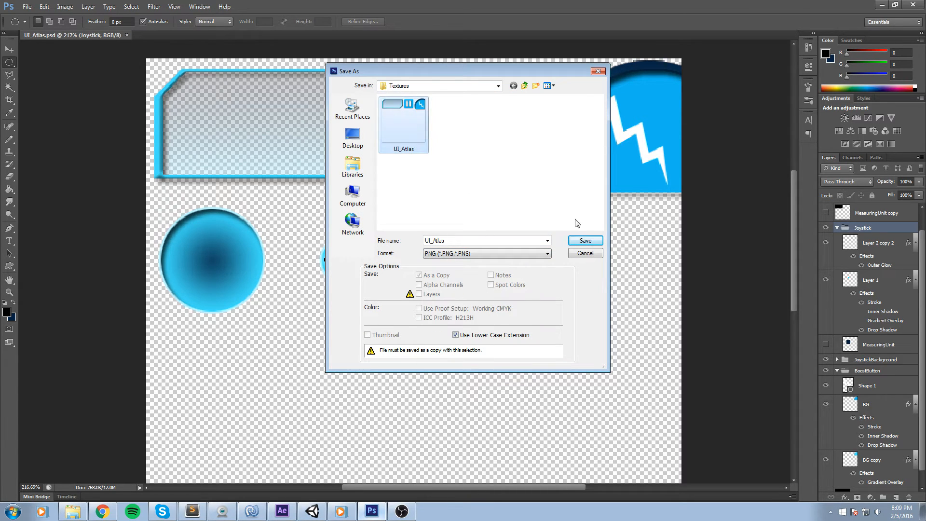
pyautogui.click(585, 240)
pyautogui.click(420, 189)
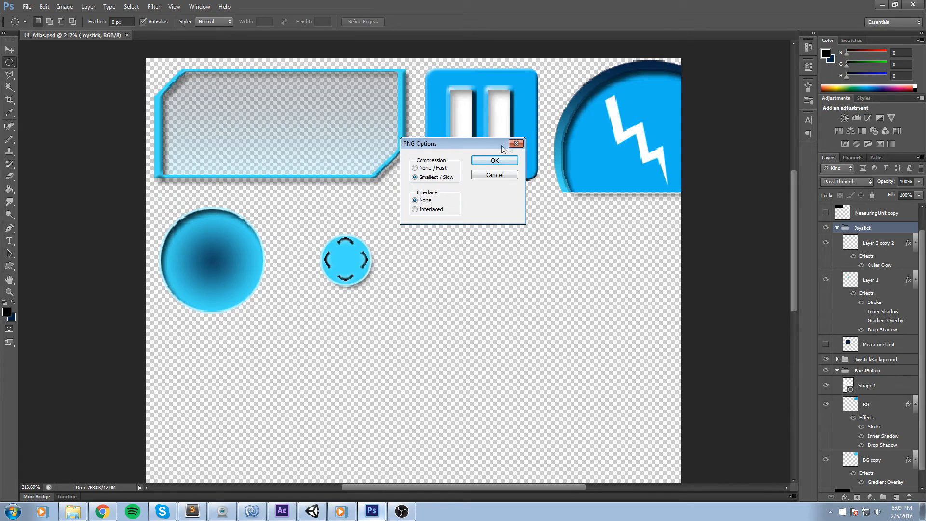
pyautogui.click(495, 161)
# Switch to Unity and select the Textures folder in the project.
pyautogui.click(311, 515)
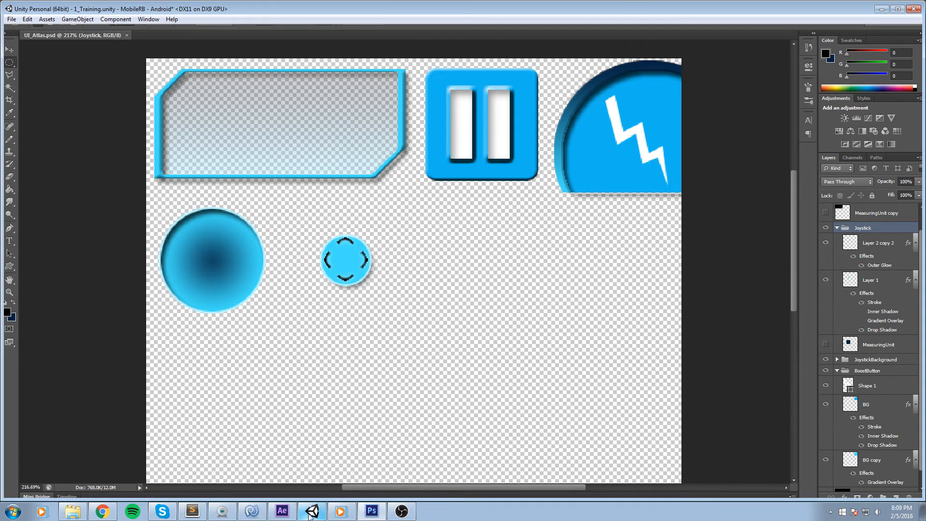
pyautogui.moveTo(384, 146)
pyautogui.mouseDown()
pyautogui.moveTo(366, 165)
pyautogui.moveTo(289, 185)
pyautogui.mouseUp()
pyautogui.moveTo(281, 276)
pyautogui.mouseDown()
pyautogui.moveTo(391, 207)
pyautogui.moveTo(356, 194)
pyautogui.mouseUp()
pyautogui.click(595, 287)
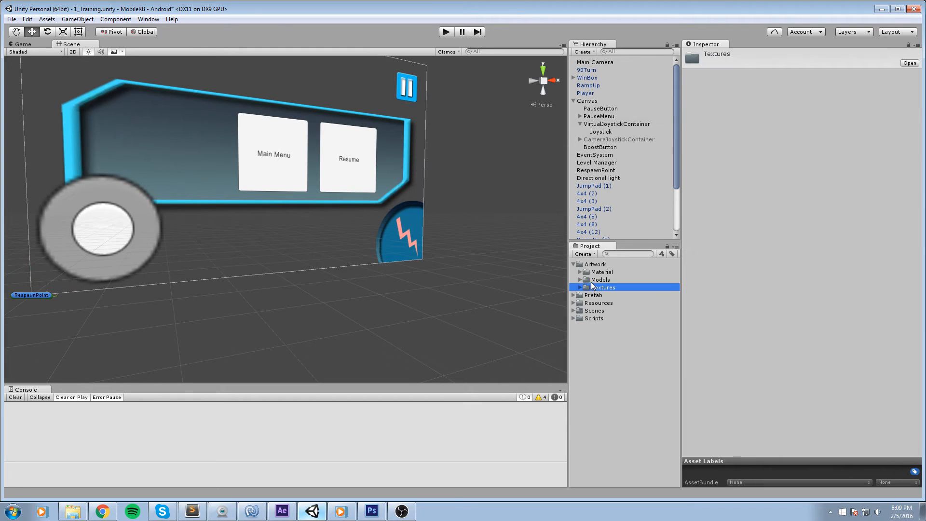
pyautogui.click(531, 202)
pyautogui.moveTo(531, 203); pyautogui.dragTo(446, 192)
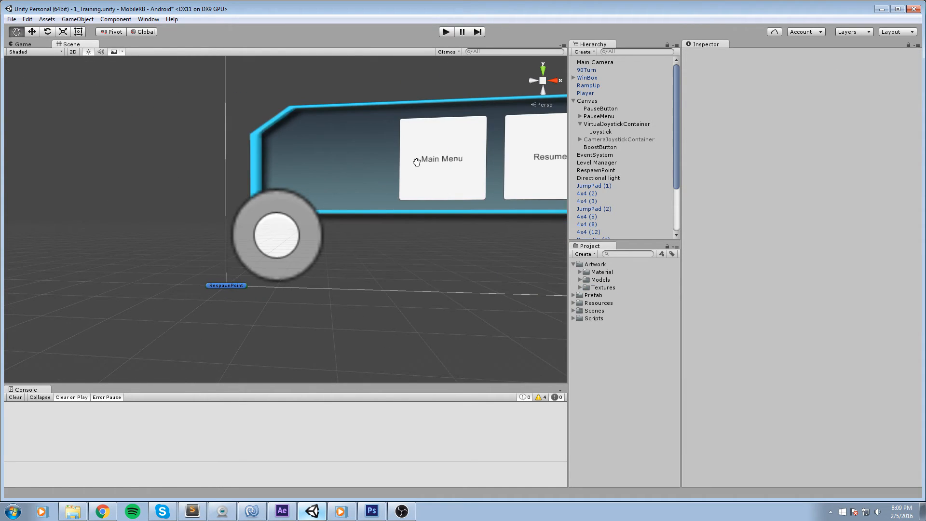
pyautogui.moveTo(416, 162); pyautogui.dragTo(271, 182)
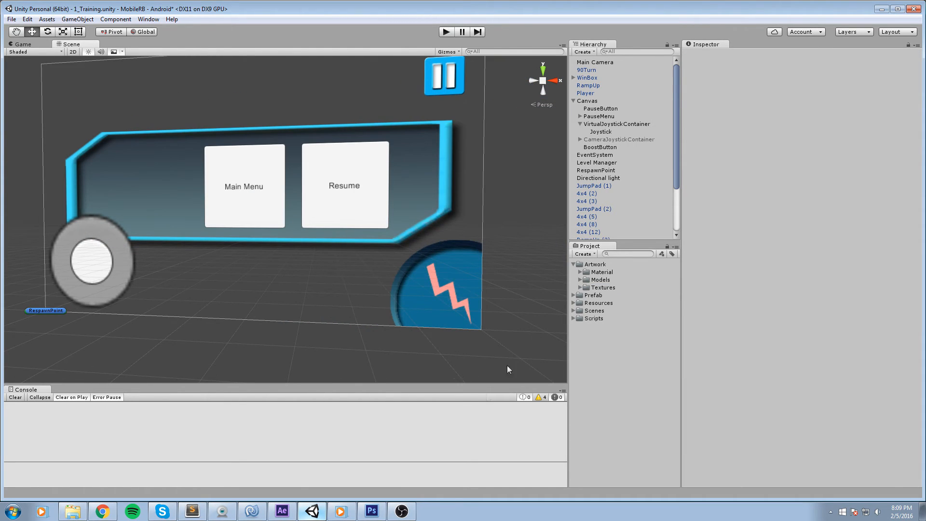
pyautogui.click(372, 509)
pyautogui.scroll(2, 509, 241)
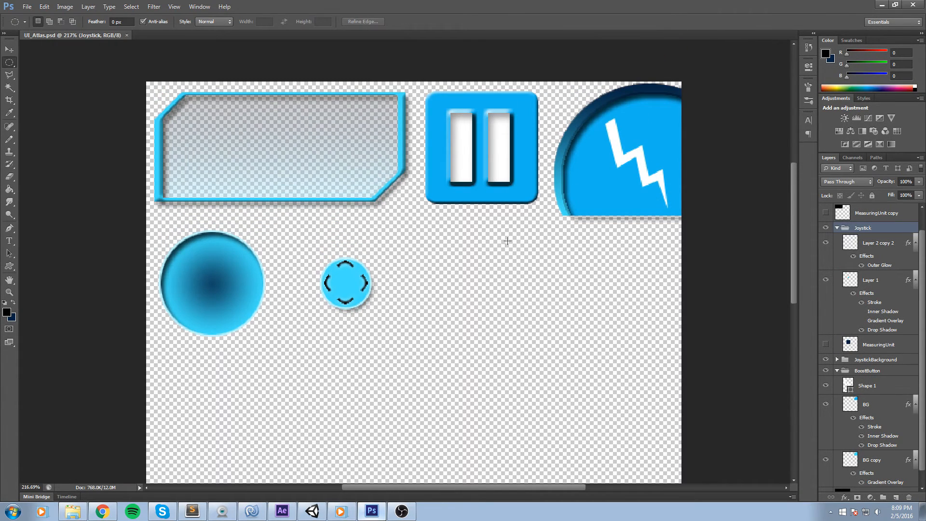
pyautogui.hotkey('alt', 'Tab')
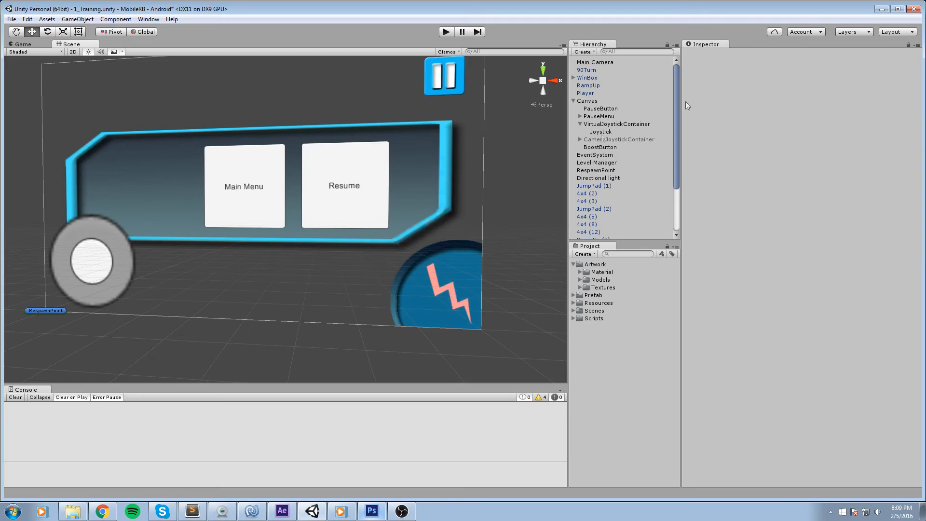
pyautogui.moveTo(273, 199); pyautogui.dragTo(221, 180)
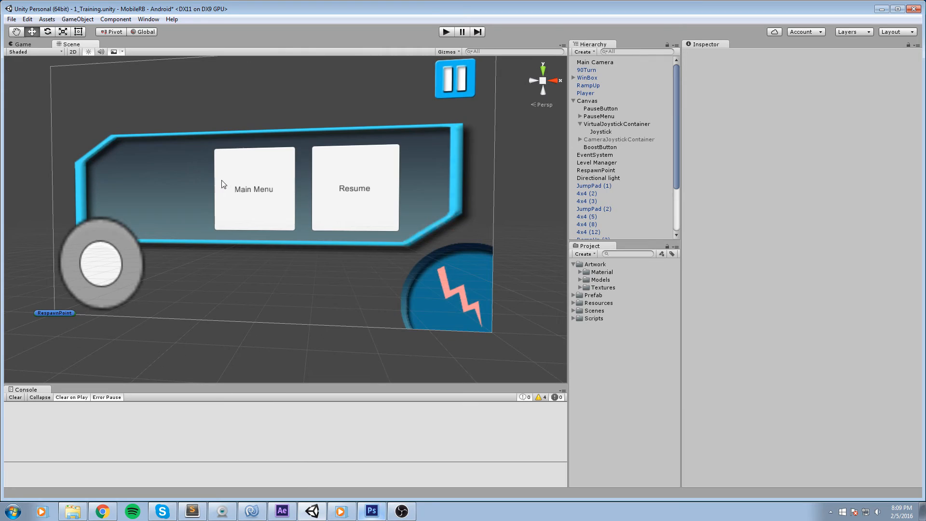
# Expand the Textures folder and browse the UI_Atlas texture's sliced sprites.
pyautogui.click(592, 288)
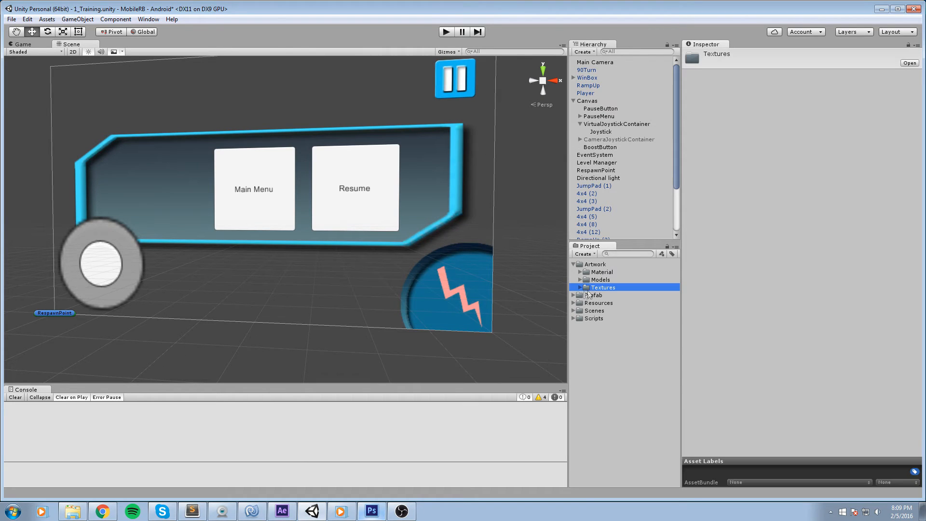
pyautogui.click(580, 288)
pyautogui.click(610, 311)
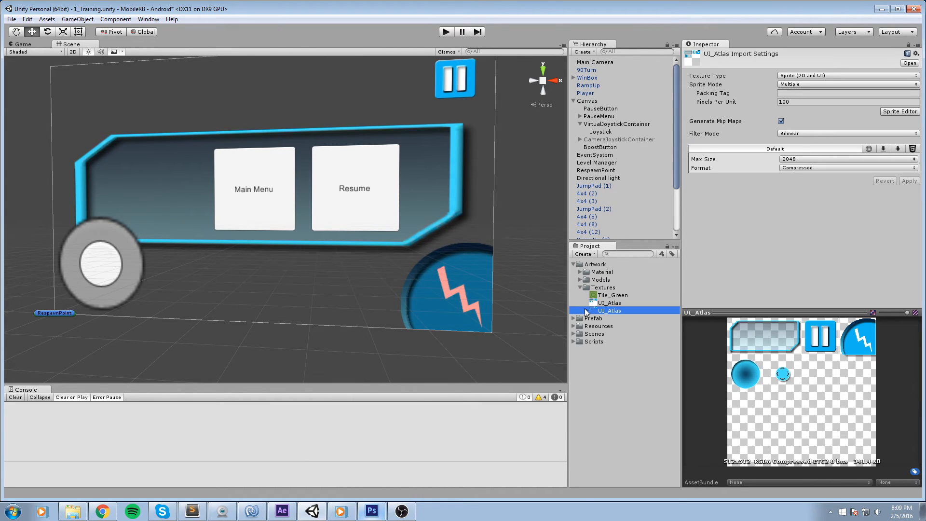
pyautogui.click(587, 310)
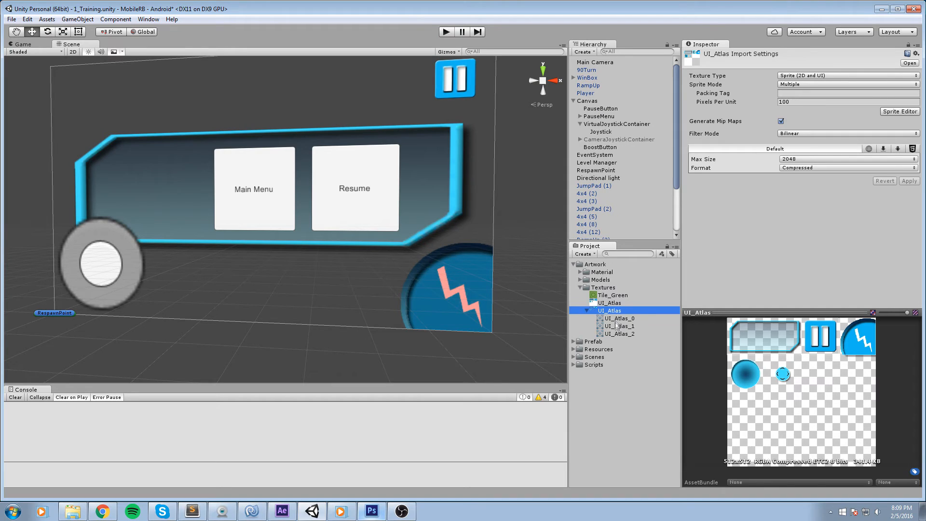
pyautogui.click(617, 320)
pyautogui.press('Down')
pyautogui.press('Down')
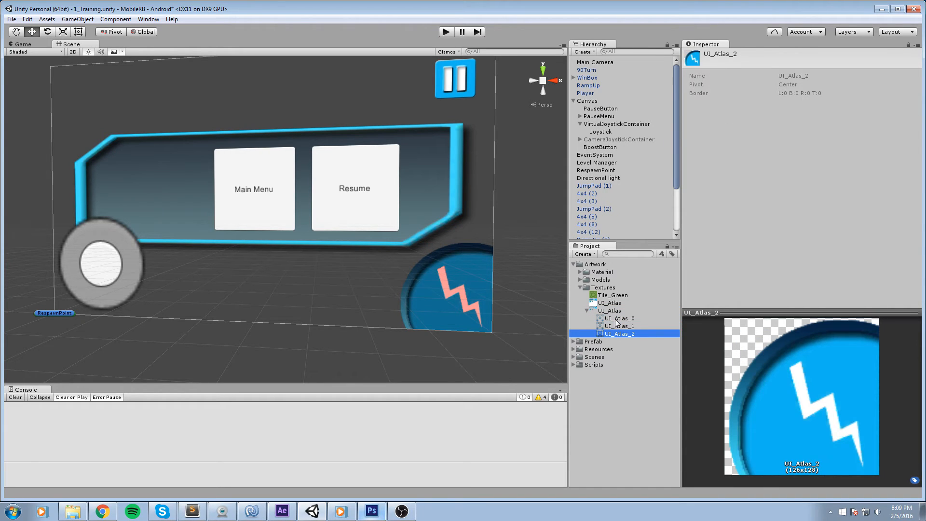
# Open the Sprite Editor for the UI_Atlas texture.
pyautogui.click(610, 311)
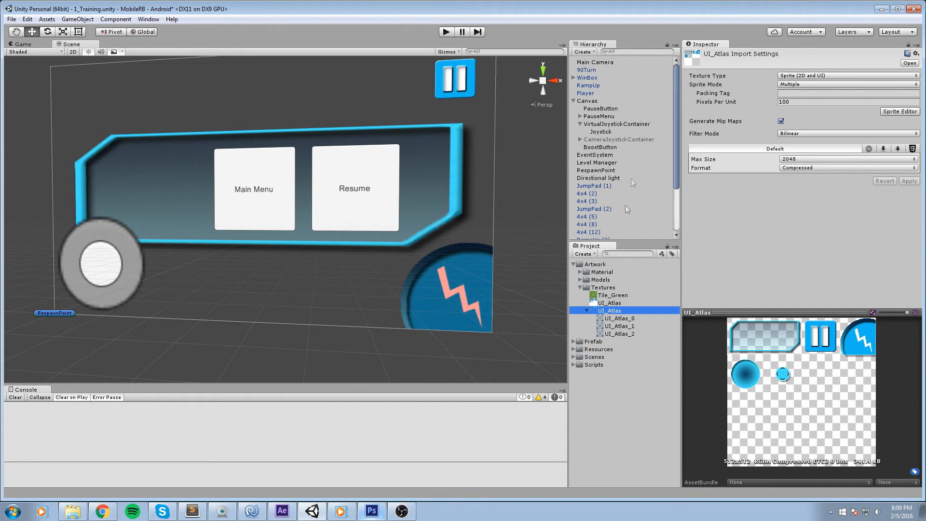
pyautogui.click(622, 312)
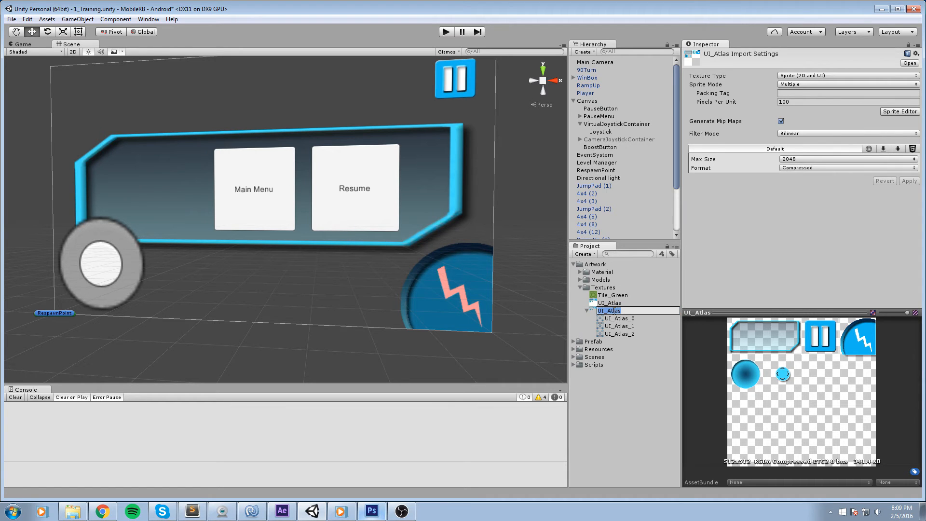
pyautogui.click(900, 111)
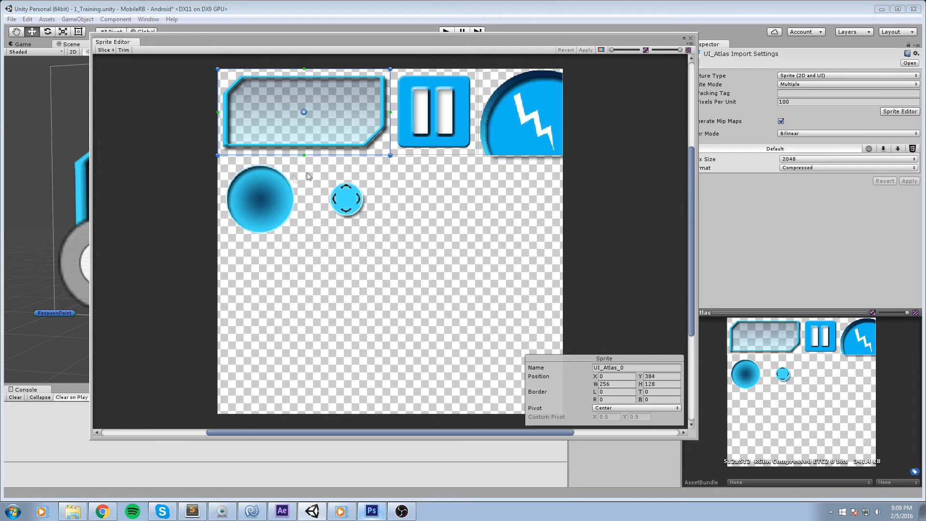
# Draw a new sprite rectangle starting at the joystick knob and set its width to 311 and height to 128.
pyautogui.moveTo(425, 271); pyautogui.dragTo(353, 184)
pyautogui.click(613, 383)
pyautogui.write('311')
pyautogui.press('Tab')
pyautogui.write('128')
pyautogui.click(618, 384)
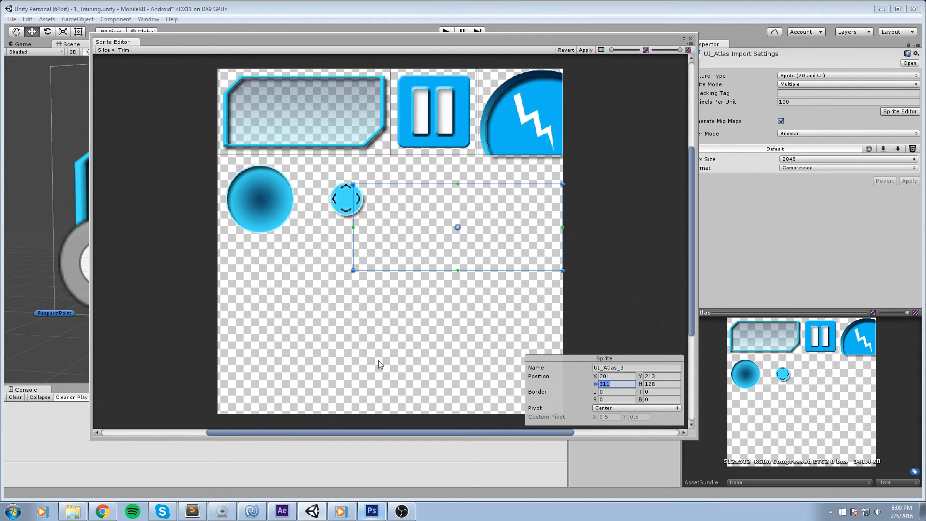
# Redraw the sprite rectangle tightly around the joystick knob in the Sprite Editor.
pyautogui.write('128')
pyautogui.click(618, 376)
pyautogui.write('0')
pyautogui.press('Tab')
pyautogui.write('3854')
pyautogui.press('BackSpace')
pyautogui.press('BackSpace')
pyautogui.write('4-128')
pyautogui.scroll(2, 293, 355)
pyautogui.moveTo(352, 230); pyautogui.dragTo(428, 264)
pyautogui.moveTo(658, 385); pyautogui.dragTo(709, 404)
pyautogui.write('28')
pyautogui.moveTo(412, 191); pyautogui.dragTo(390, 209)
pyautogui.click(361, 300)
pyautogui.moveTo(347, 296); pyautogui.dragTo(435, 205)
# Set the knob sprite's position to X 128, Y 256 and its size to 128 by 128.
pyautogui.click(618, 376)
pyautogui.write('128')
pyautogui.press('Tab')
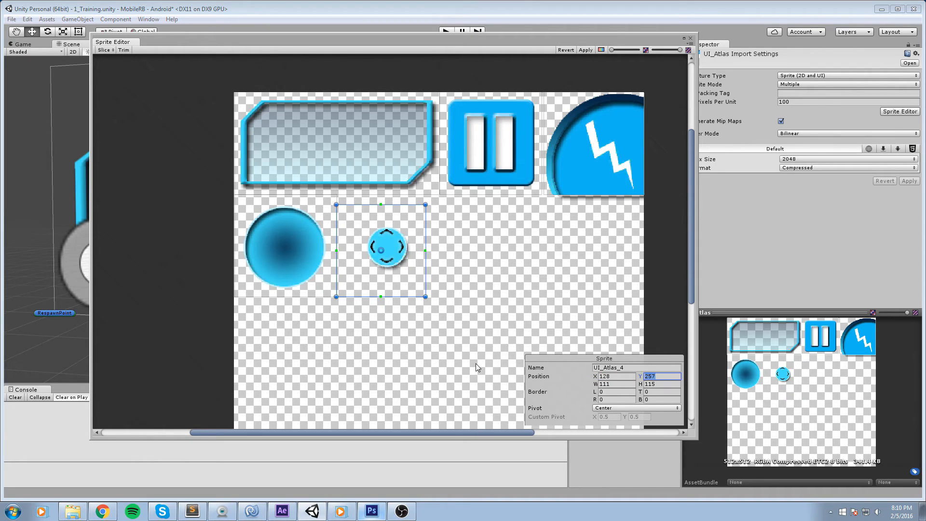
pyautogui.write('256')
pyautogui.click(671, 383)
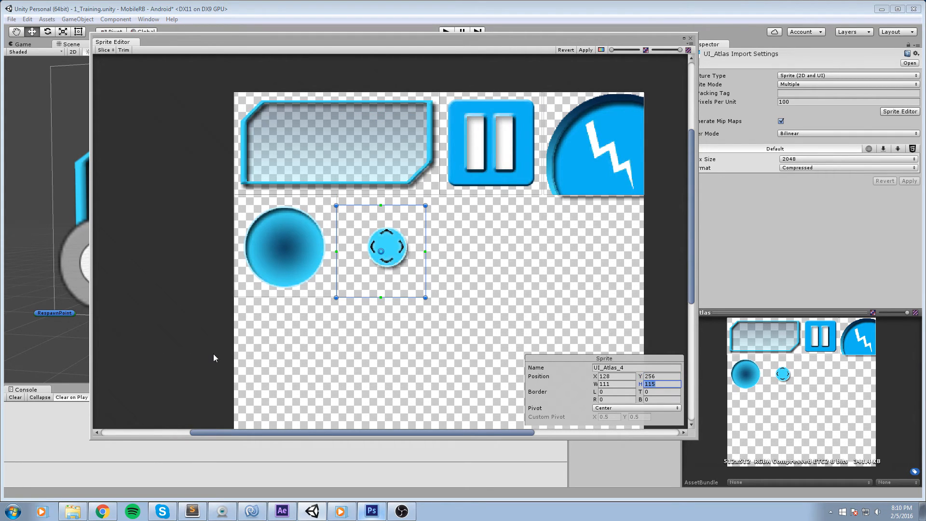
pyautogui.write('128')
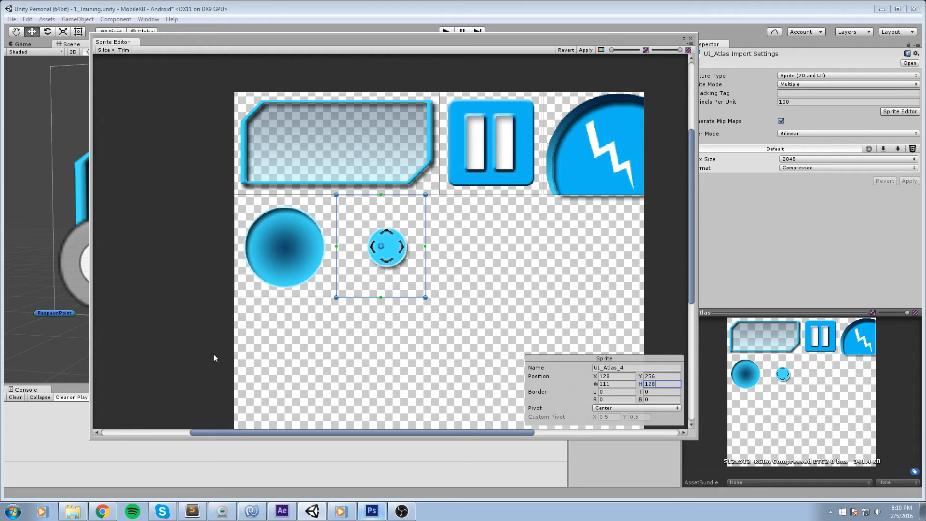
pyautogui.click(617, 383)
pyautogui.write('128')
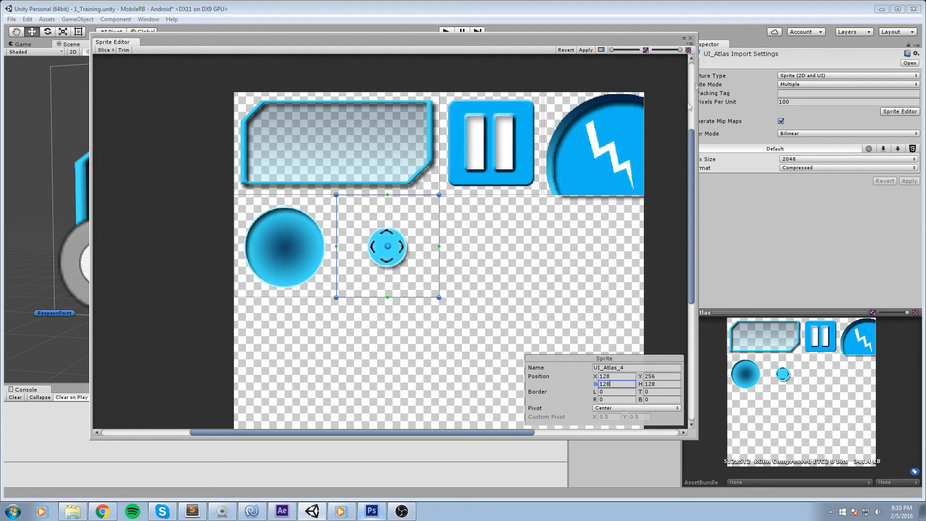
# Close the Sprite Editor and save the scene.
pyautogui.click(691, 39)
pyautogui.click(490, 275)
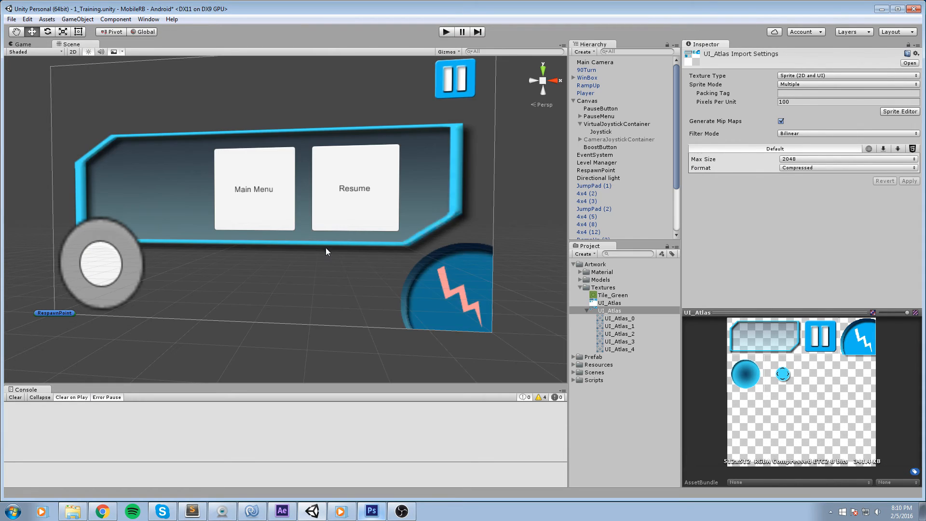
pyautogui.scroll(-3, 326, 248)
pyautogui.hotkey('ctrl', 's')
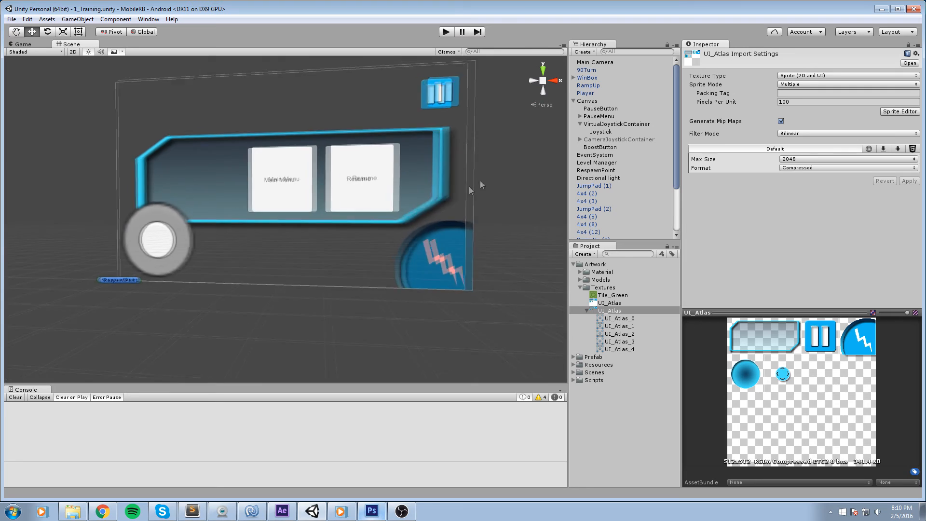
# Set the VirtualJoystickContainer's source image to the UI_Atlas_3 sprite.
pyautogui.click(185, 252)
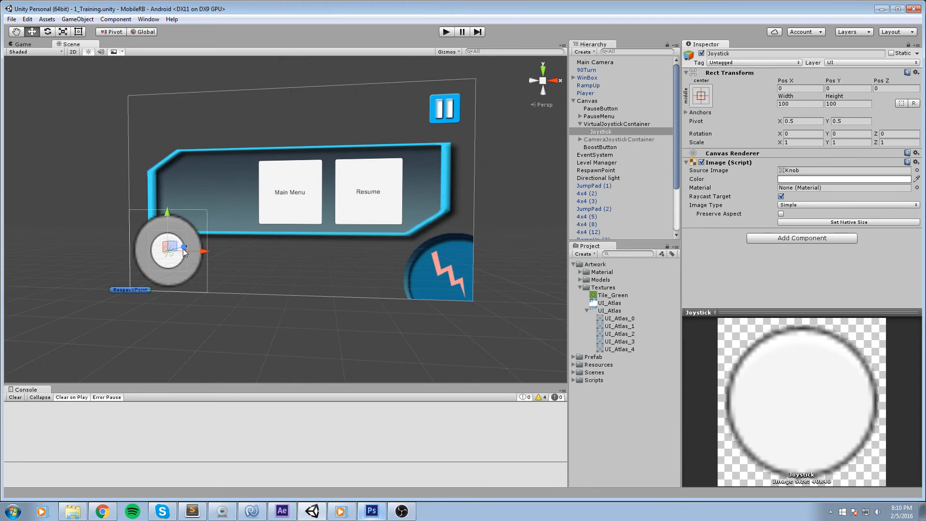
pyautogui.click(614, 124)
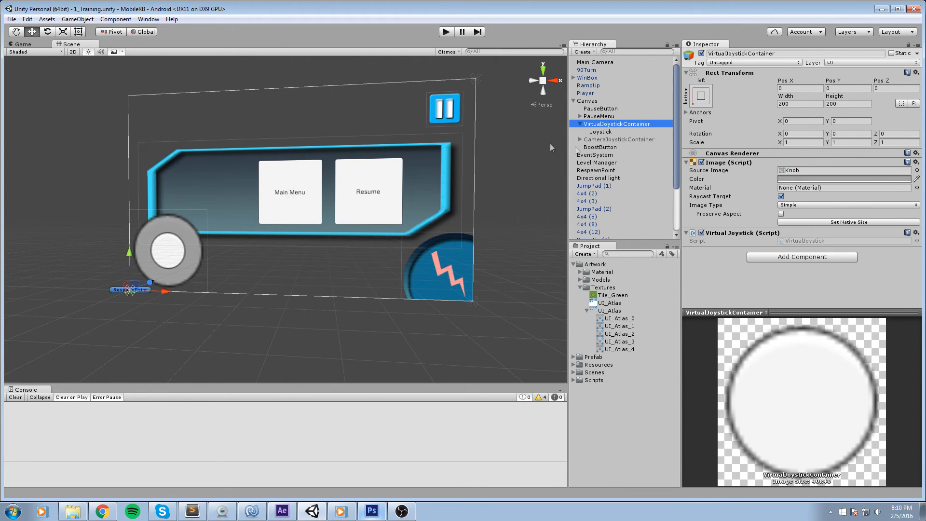
pyautogui.click(917, 170)
pyautogui.click(787, 252)
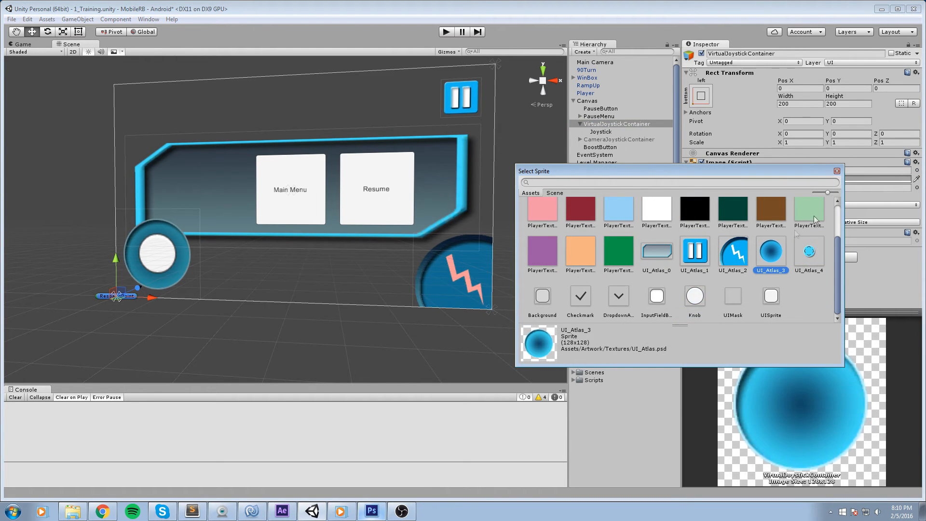
pyautogui.click(837, 171)
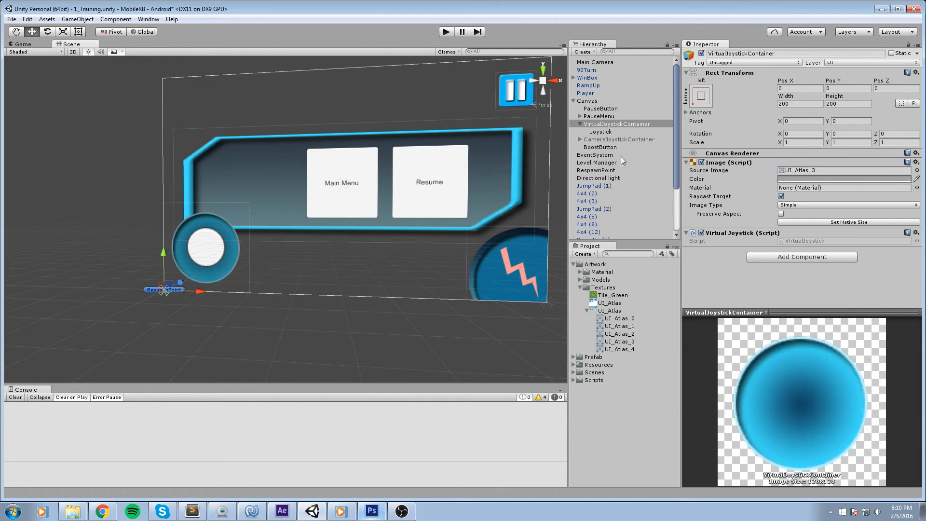
# Set the Joystick's source image to the UI_Atlas_4 sprite and frame it in the scene.
pyautogui.click(601, 132)
pyautogui.click(917, 171)
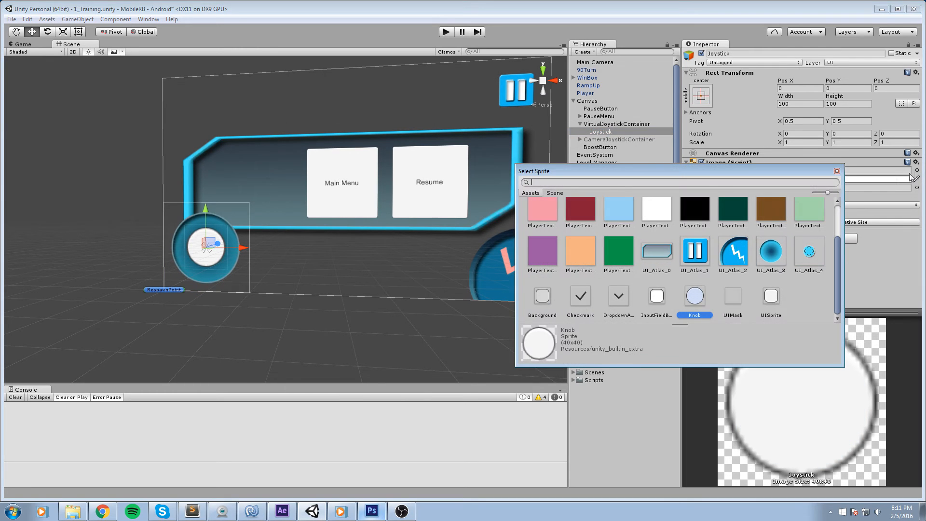
pyautogui.click(809, 250)
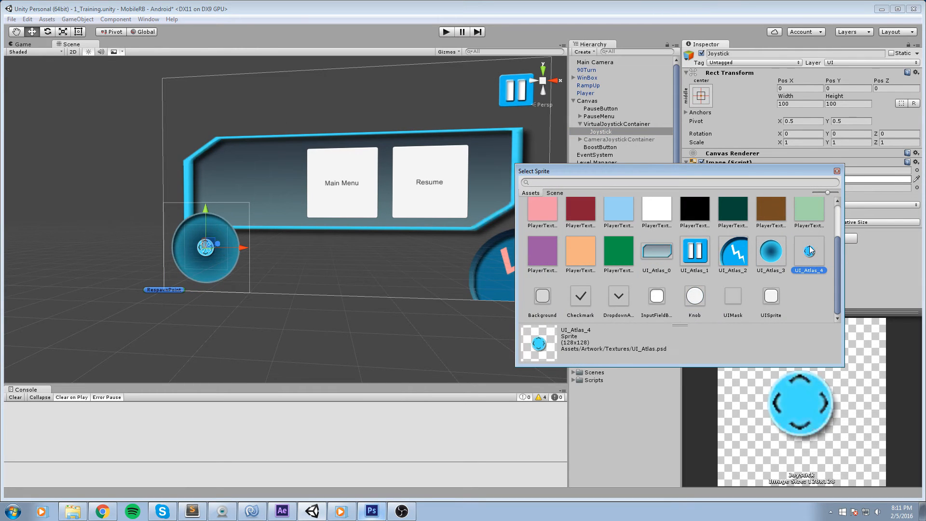
pyautogui.click(837, 172)
pyautogui.press('f')
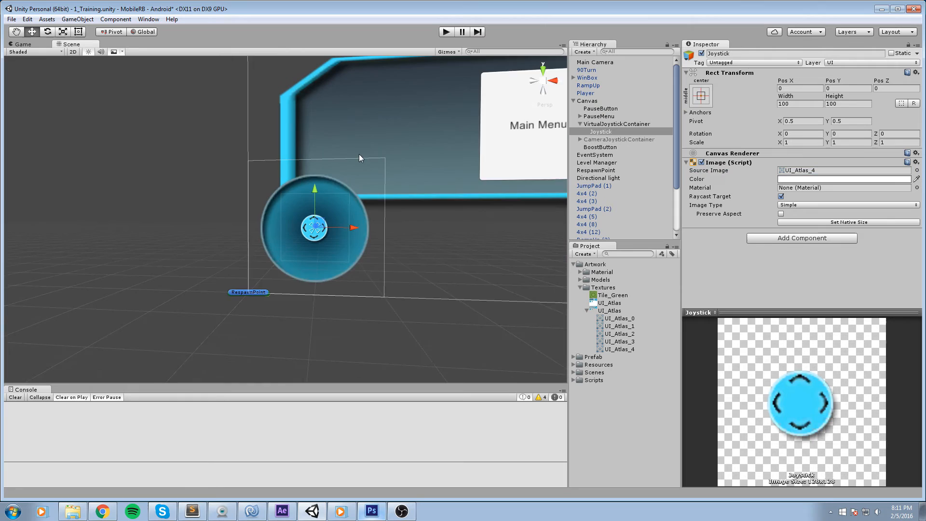
# Resize the Joystick to a width and height of 200.
pyautogui.click(786, 103)
pyautogui.write('200')
pyautogui.press('Tab')
pyautogui.write('200')
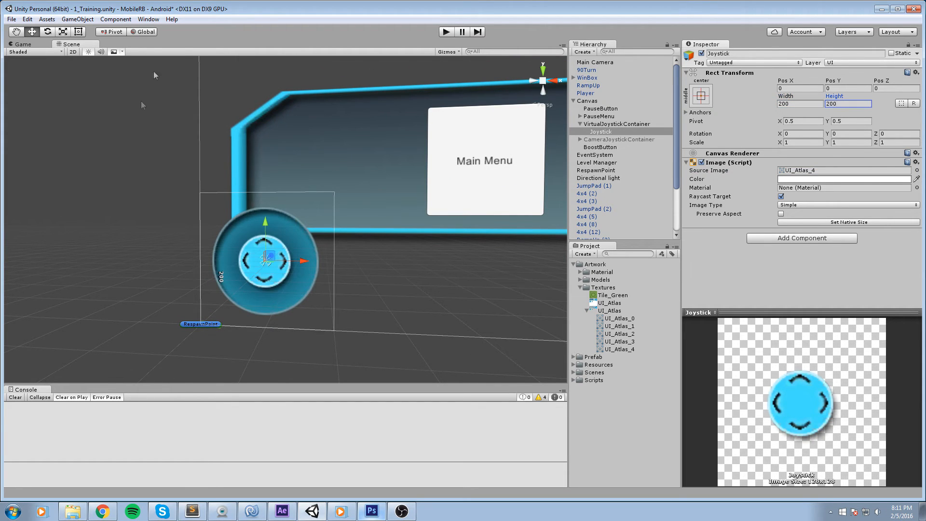
# Enter Play mode to test the joystick and pause menu, then stop playing.
pyautogui.scroll(-5, 145, 97)
pyautogui.click(259, 364)
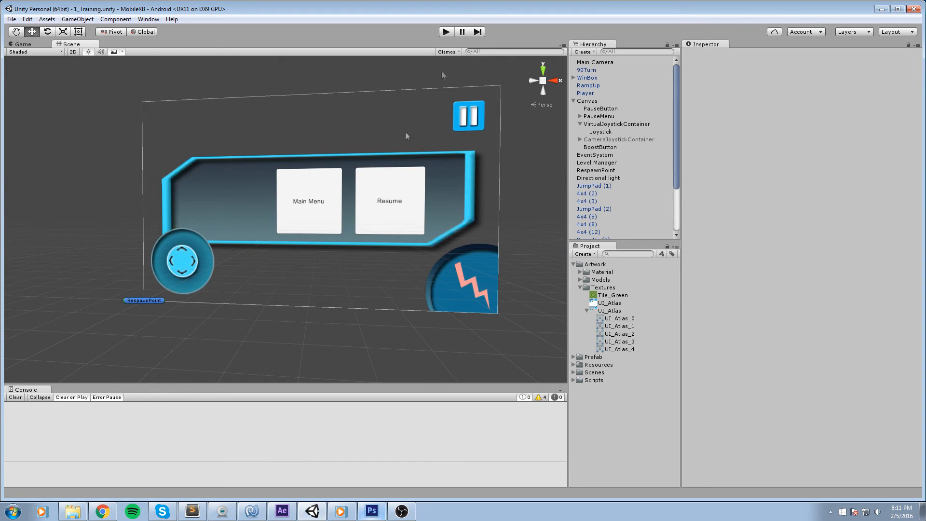
pyautogui.click(446, 31)
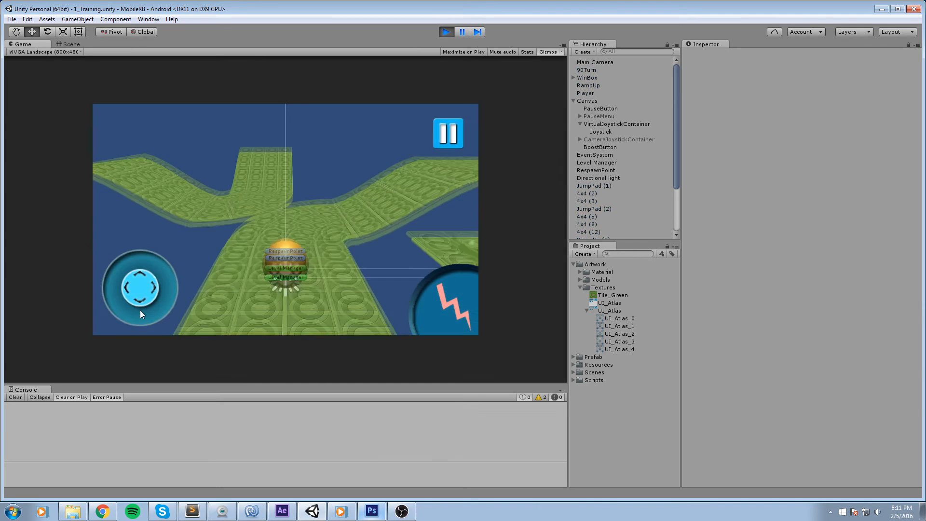
pyautogui.moveTo(141, 288); pyautogui.dragTo(199, 317)
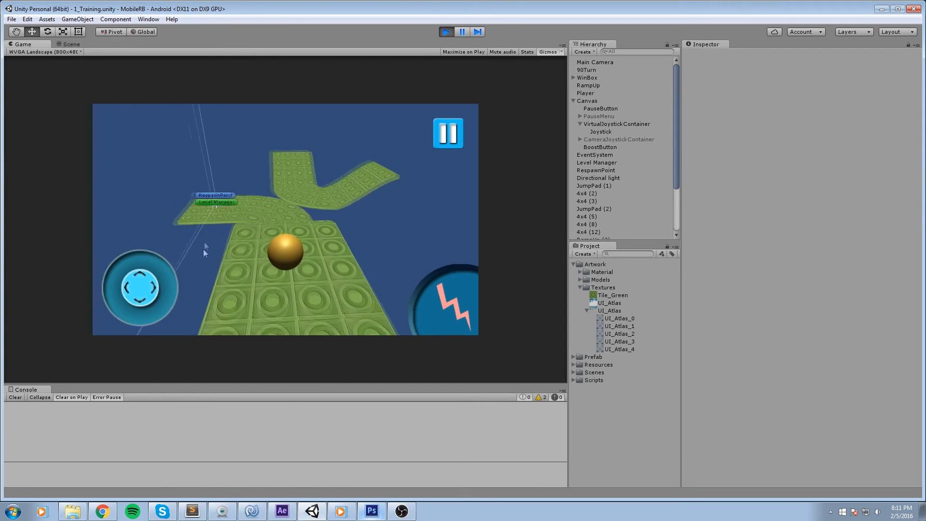
pyautogui.moveTo(141, 285); pyautogui.dragTo(164, 212)
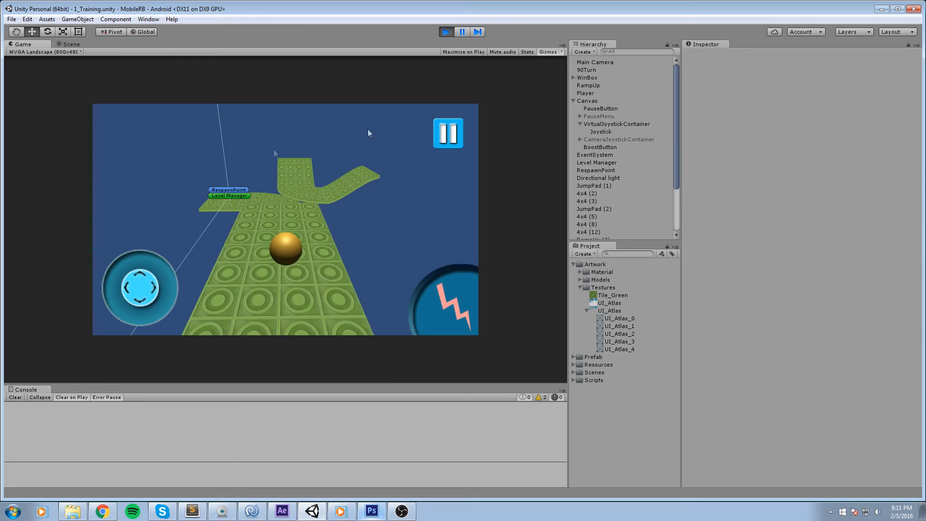
pyautogui.click(439, 132)
pyautogui.moveTo(134, 284); pyautogui.dragTo(127, 219)
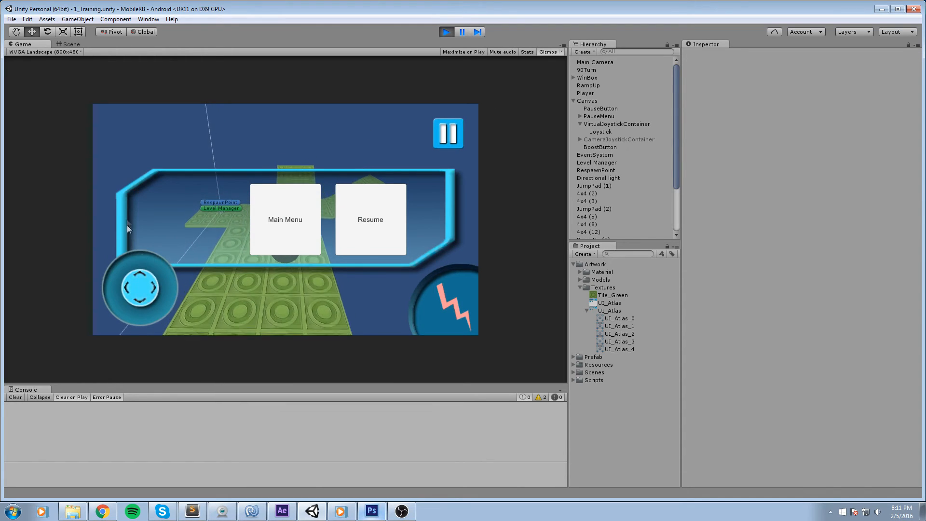
pyautogui.click(447, 32)
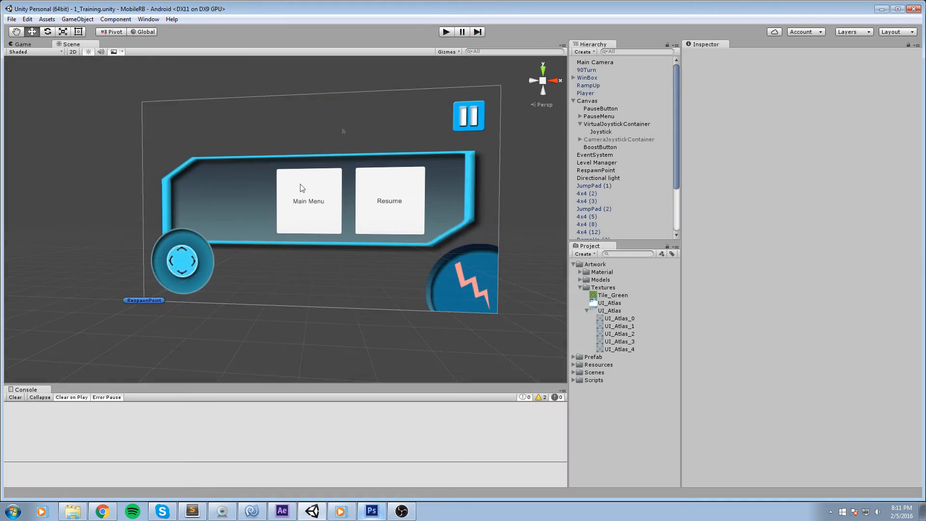
# Set the MainMenuButton's source image to the UI_Atlas_0 sprite.
pyautogui.scroll(2, 314, 221)
pyautogui.click(305, 234)
pyautogui.scroll(4, 306, 234)
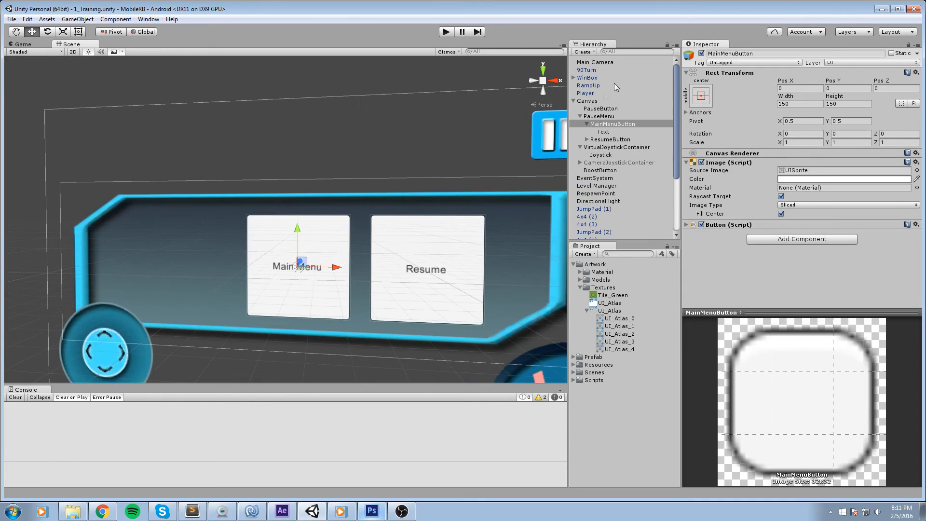
pyautogui.click(609, 125)
pyautogui.click(802, 171)
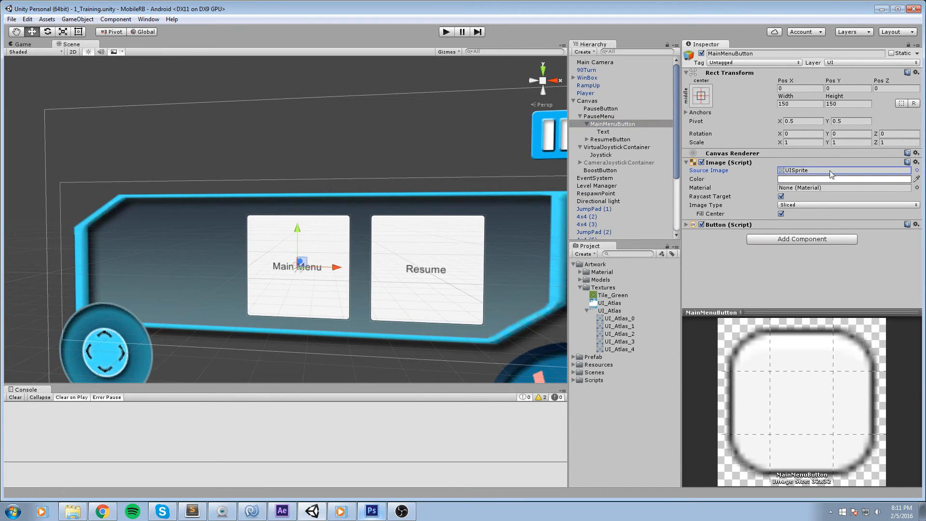
pyautogui.click(917, 170)
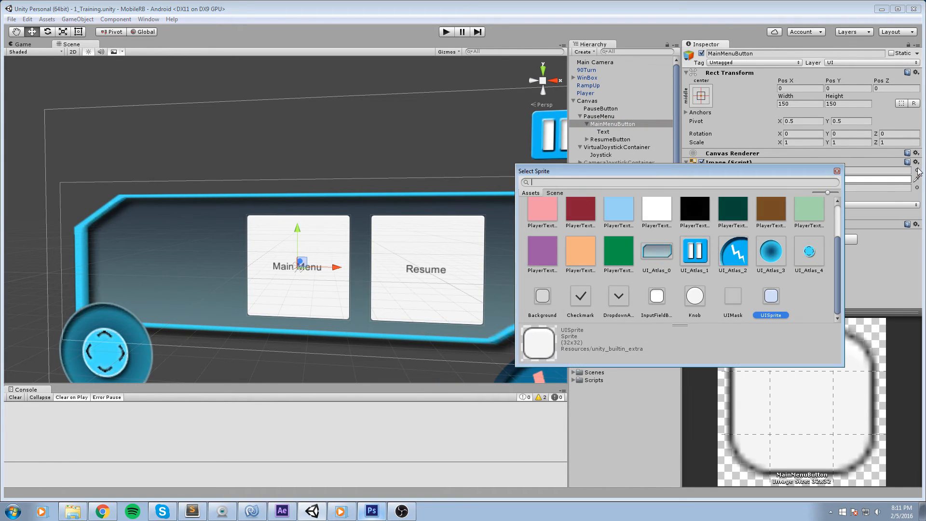
pyautogui.click(660, 254)
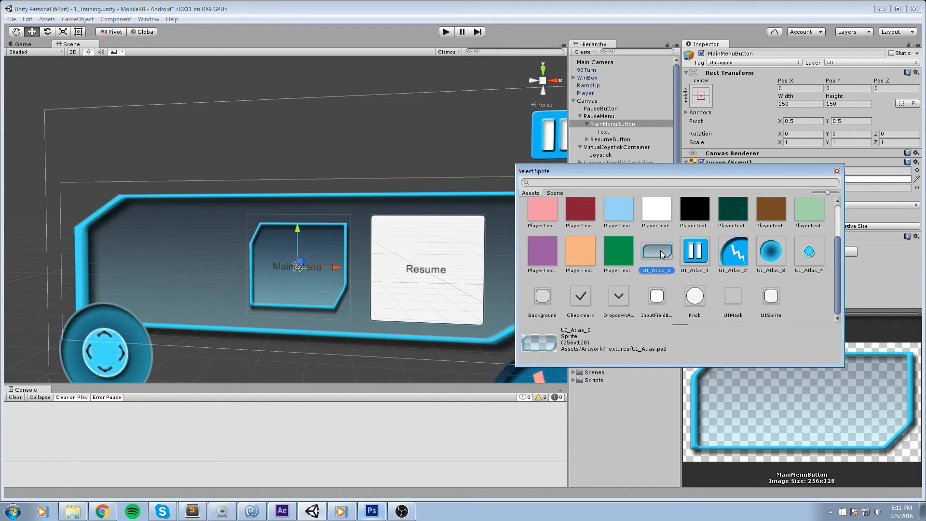
pyautogui.click(837, 171)
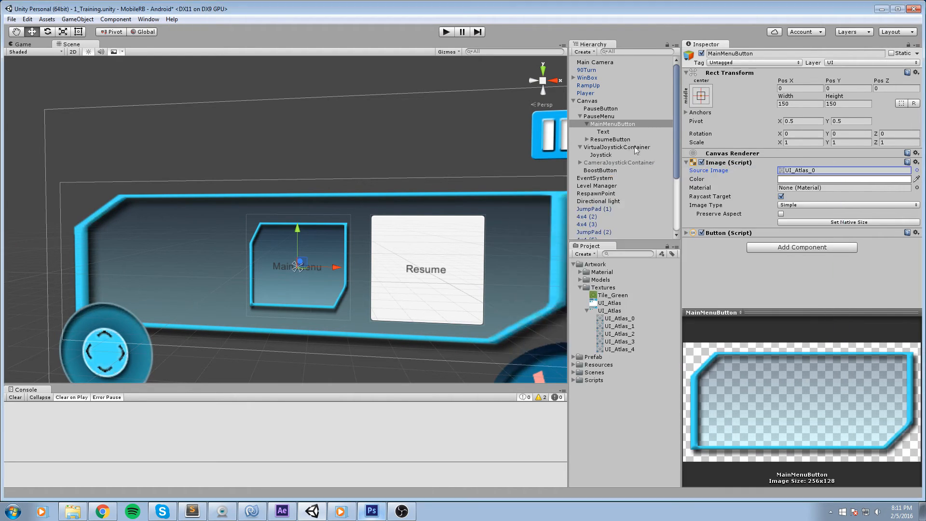
# Set the ResumeButton's source image to the UI_Atlas_0 sprite.
pyautogui.click(615, 139)
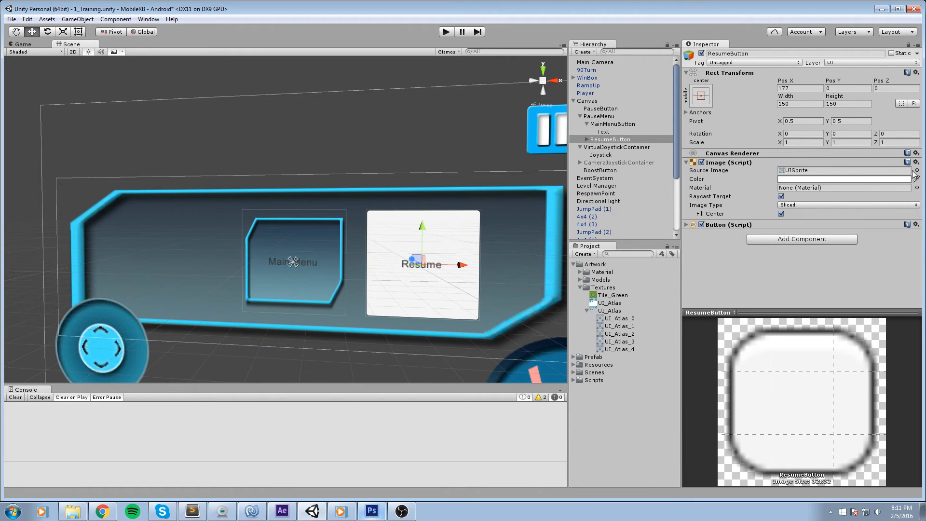
pyautogui.click(917, 170)
pyautogui.click(667, 252)
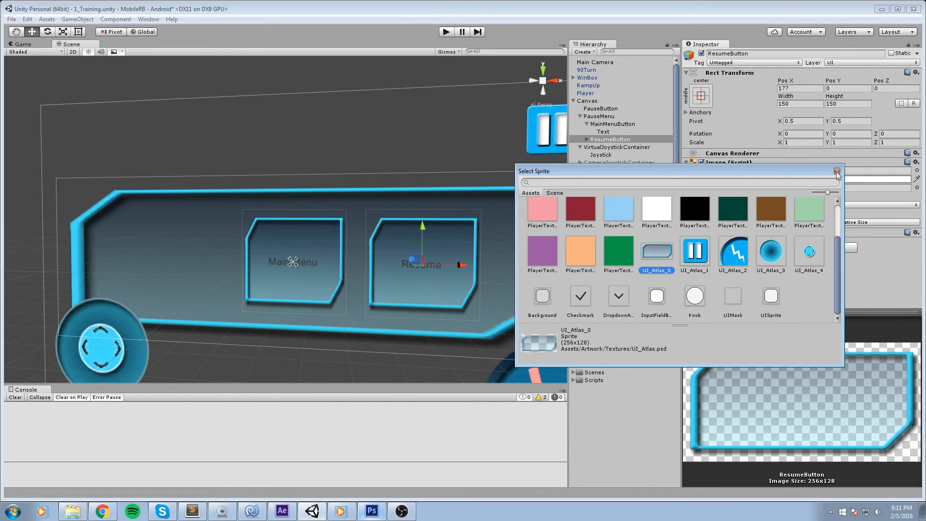
pyautogui.click(837, 171)
# Set the ResumeButton's height to 50.
pyautogui.moveTo(834, 97); pyautogui.dragTo(677, 103)
pyautogui.doubleClick(855, 105)
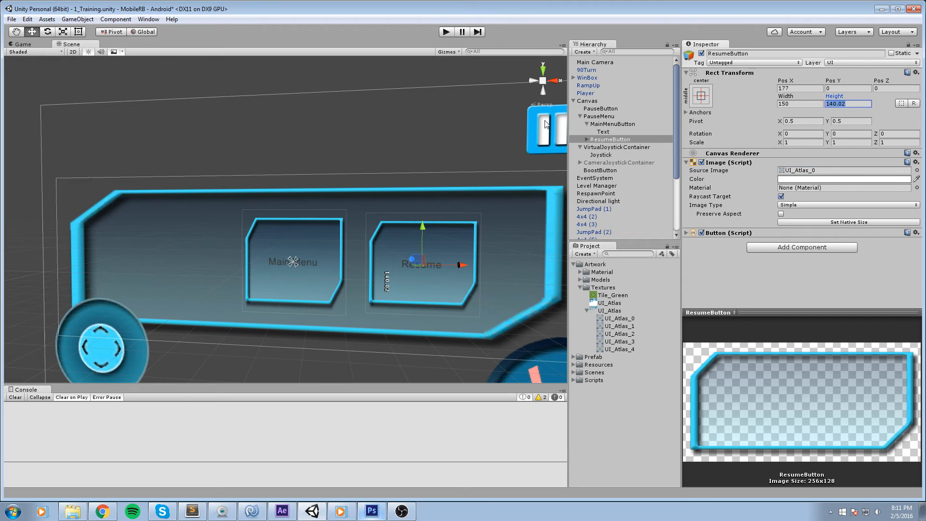
pyautogui.write('50')
# Set the MainMenuButton's height to 50.
pyautogui.click(616, 125)
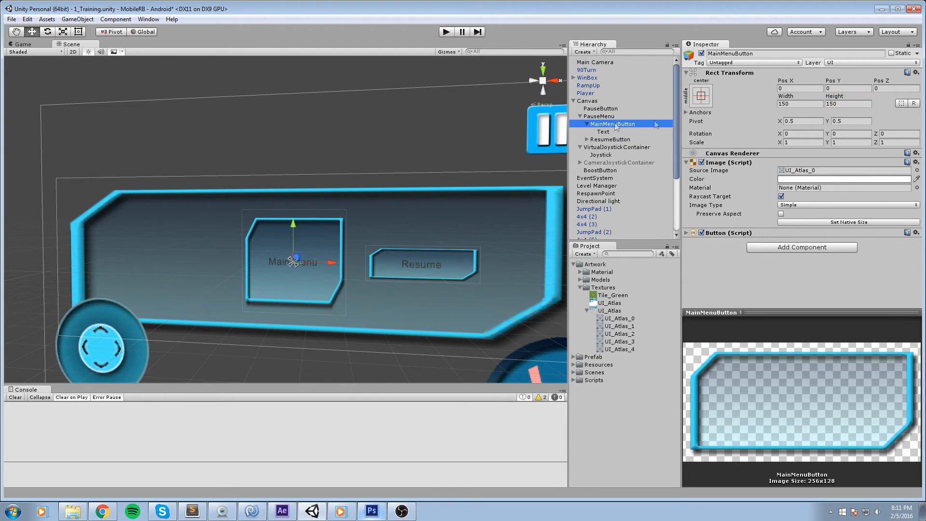
pyautogui.doubleClick(849, 103)
pyautogui.write('50')
pyautogui.moveTo(288, 155); pyautogui.dragTo(441, 148)
# Set the Main Menu button's text color to white.
pyautogui.click(605, 132)
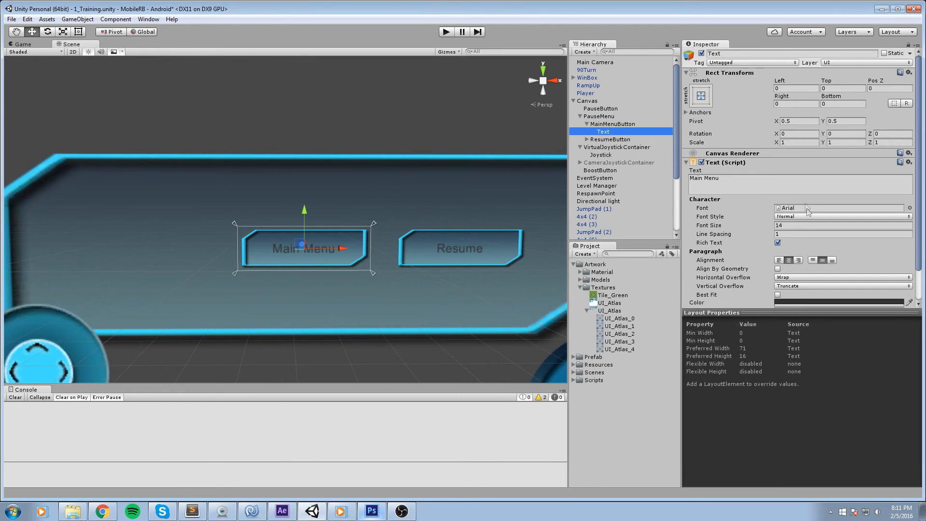
pyautogui.scroll(-2, 791, 268)
pyautogui.click(801, 267)
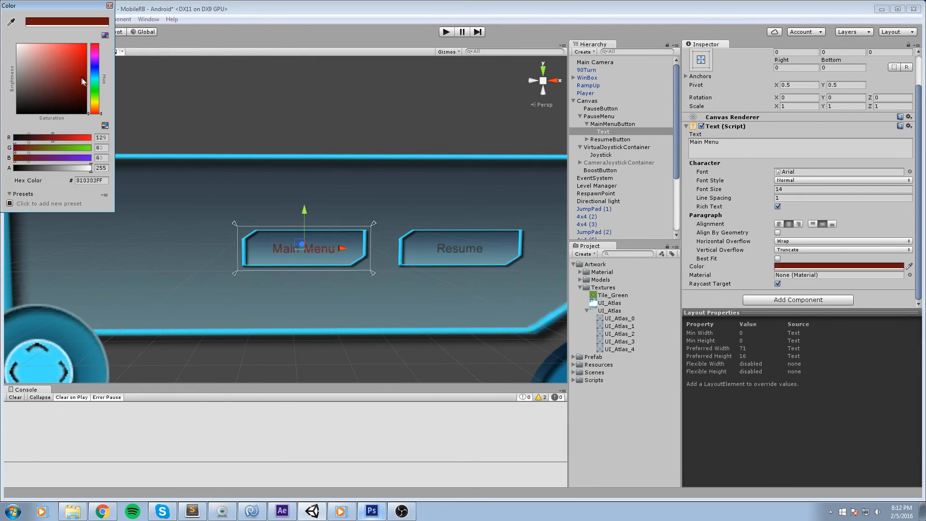
pyautogui.click(19, 46)
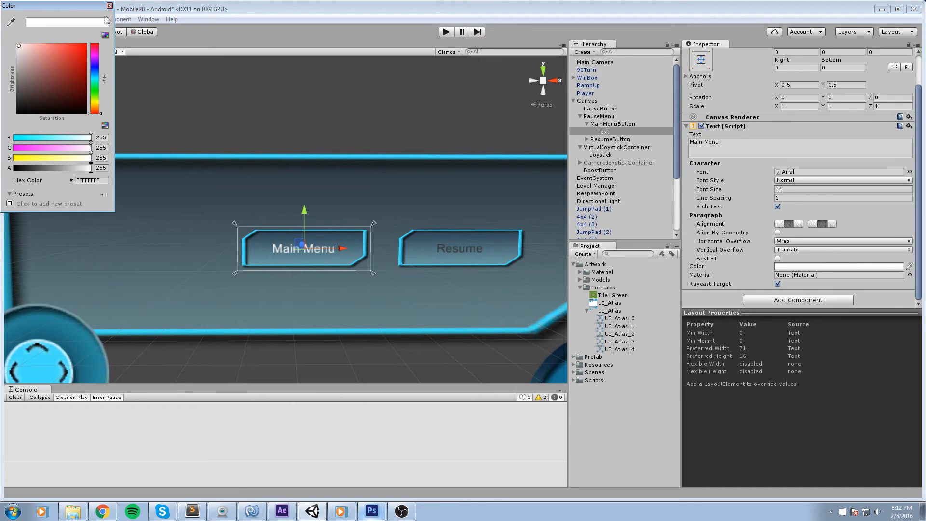
pyautogui.click(110, 6)
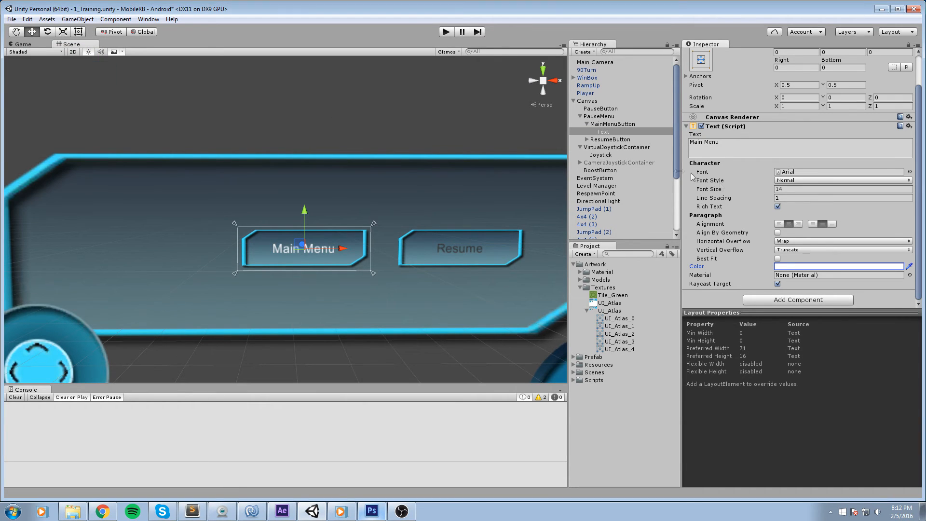
# Set the Main Menu text's font style to Bold and its font size to 18.
pyautogui.click(811, 180)
pyautogui.click(809, 201)
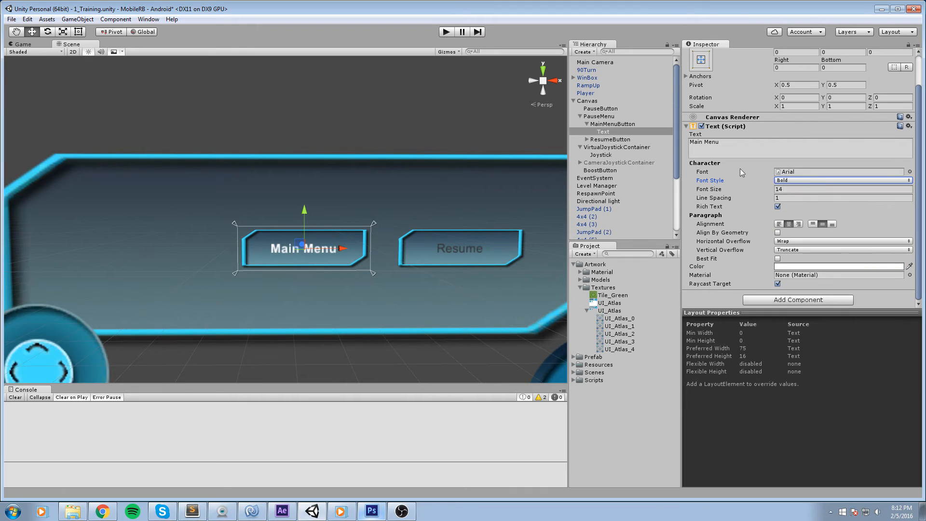
pyautogui.moveTo(718, 188); pyautogui.dragTo(725, 188)
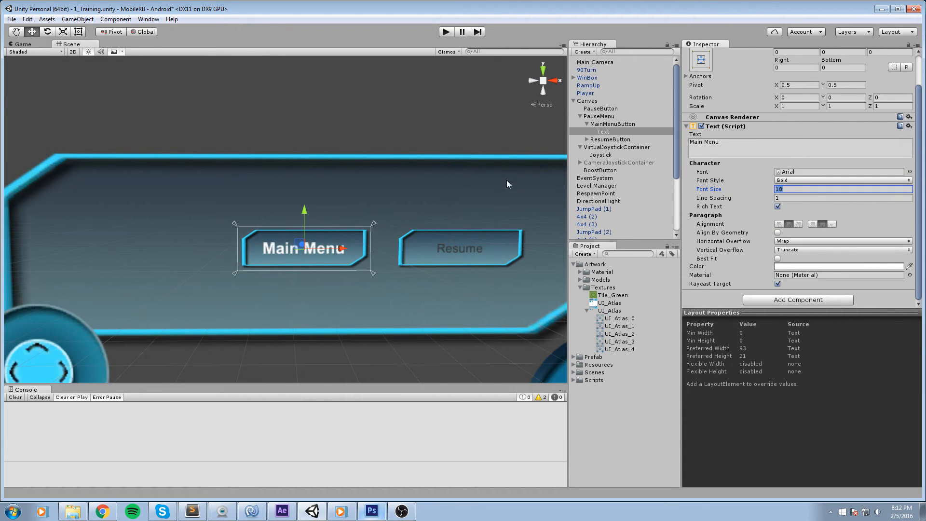
# Select the Resume button's text and set its font size to 18.
pyautogui.click(590, 147)
pyautogui.click(587, 140)
pyautogui.click(604, 147)
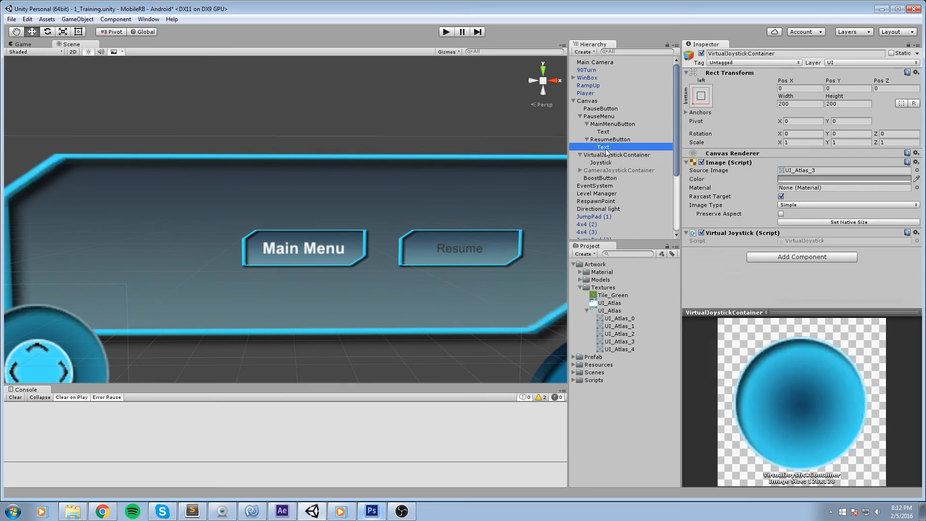
pyautogui.click(791, 225)
pyautogui.write('18')
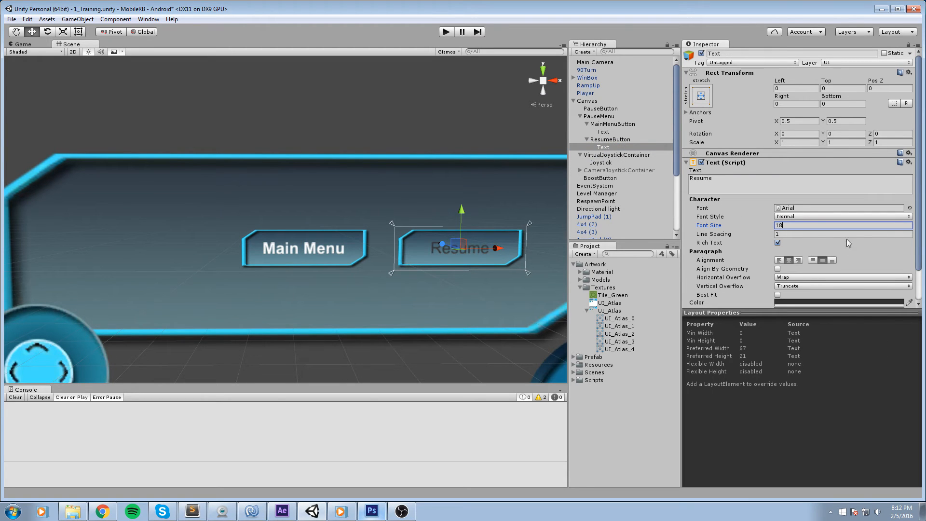
# Set the Resume text's color to white and its font style to Bold.
pyautogui.scroll(-3, 815, 254)
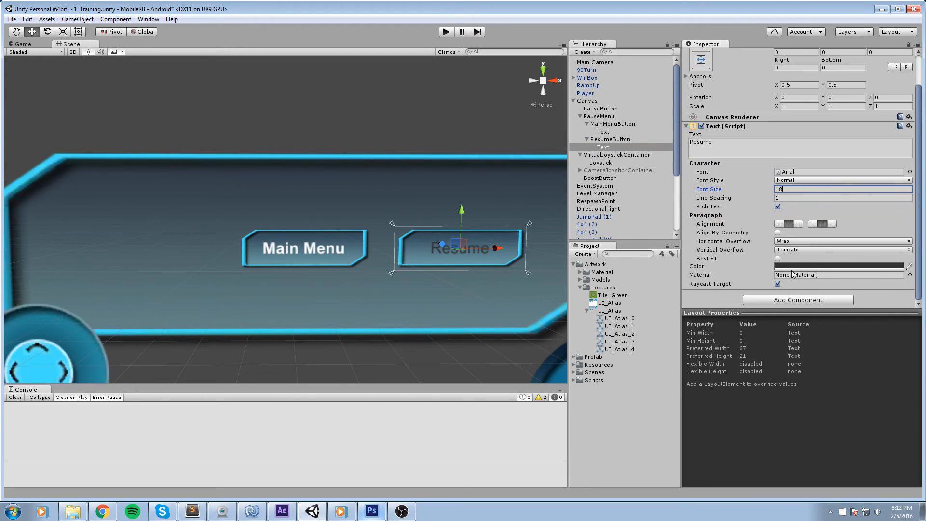
pyautogui.click(839, 266)
pyautogui.moveTo(68, 85); pyautogui.dragTo(19, 46)
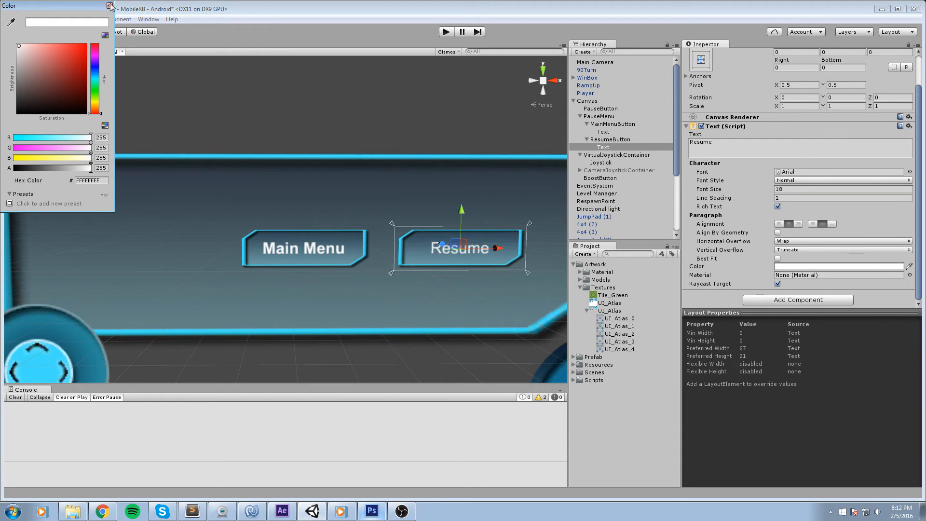
pyautogui.click(110, 6)
pyautogui.click(793, 182)
pyautogui.click(794, 198)
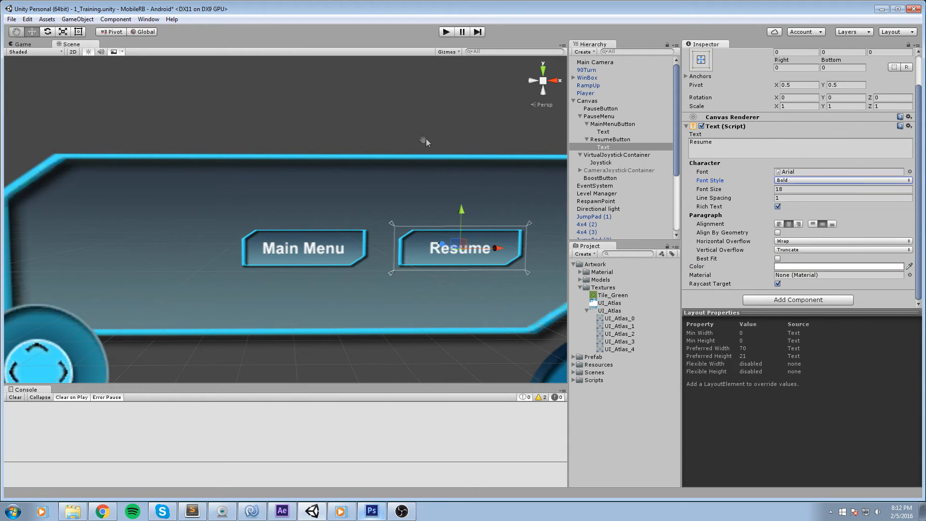
# Save the scene and play-test the pause menu by pressing its Main Menu button.
pyautogui.moveTo(426, 139); pyautogui.dragTo(362, 139)
pyautogui.scroll(-3, 361, 140)
pyautogui.hotkey('ctrl', 's')
pyautogui.click(308, 116)
pyautogui.scroll(-4, 308, 116)
pyautogui.click(443, 31)
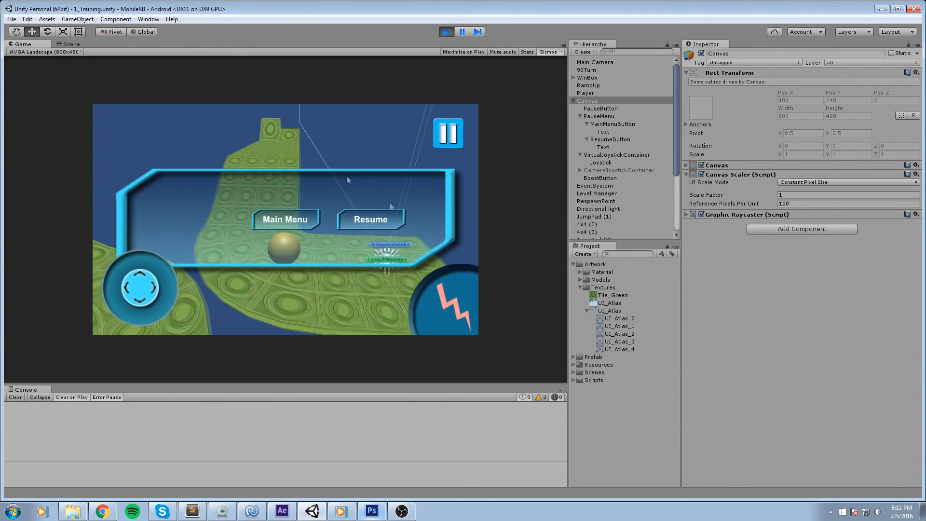
pyautogui.click(295, 226)
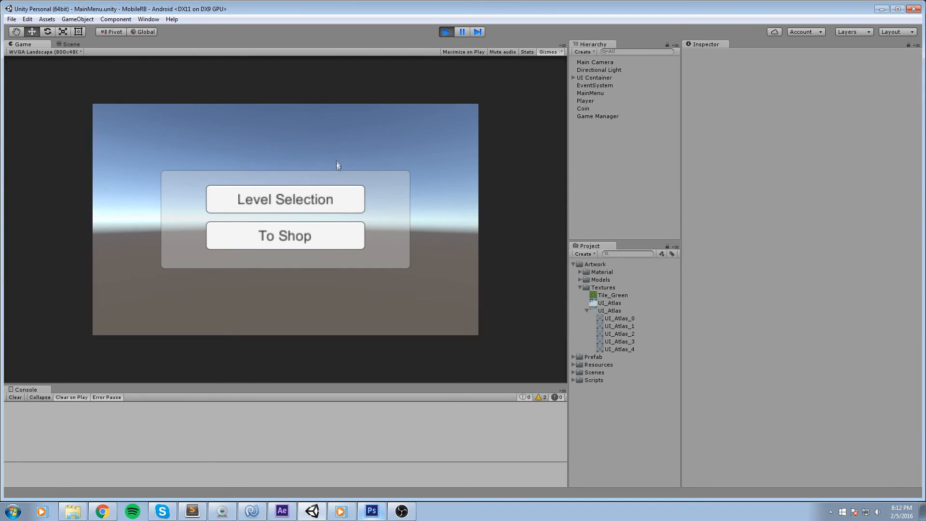
pyautogui.click(454, 33)
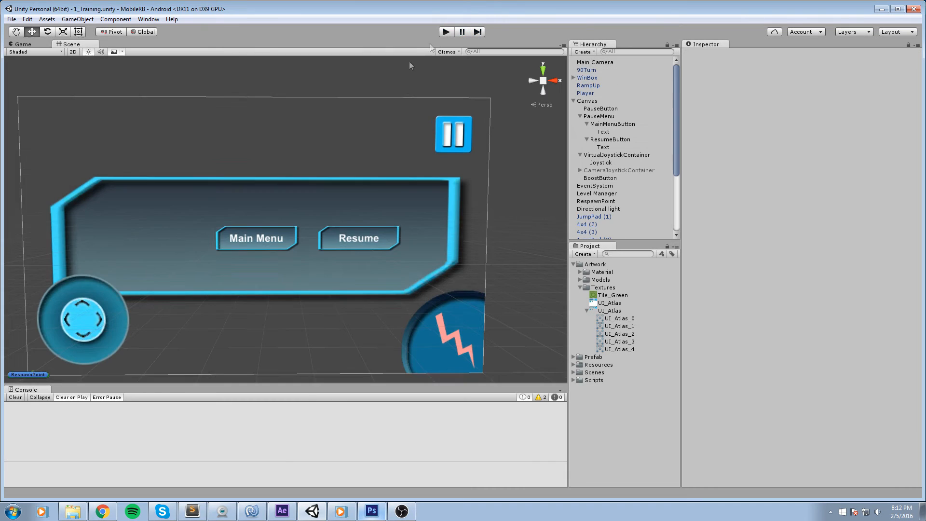
# Open the MainMenu scene from the Scenes folder.
pyautogui.click(580, 287)
pyautogui.click(573, 311)
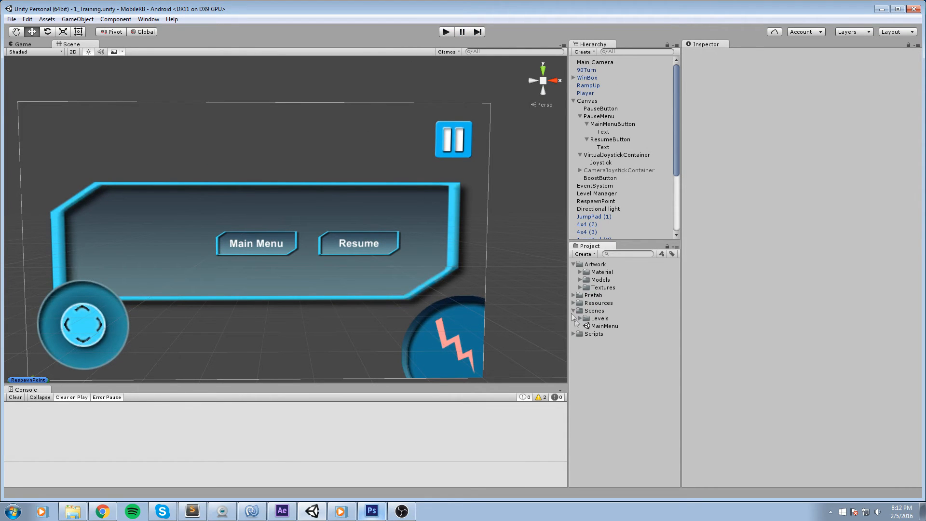
pyautogui.doubleClick(605, 326)
pyautogui.moveTo(362, 241); pyautogui.dragTo(408, 233)
pyautogui.scroll(5, 455, 186)
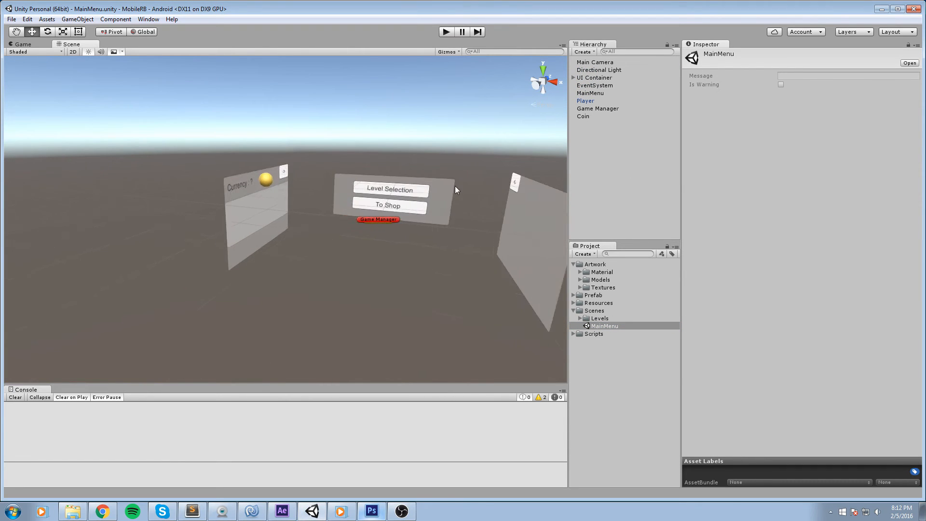
# Set the Main Menu panel's source image to the UI_Atlas_0 sprite.
pyautogui.moveTo(455, 186); pyautogui.dragTo(374, 222)
pyautogui.scroll(3, 381, 200)
pyautogui.click(381, 198)
pyautogui.press('f')
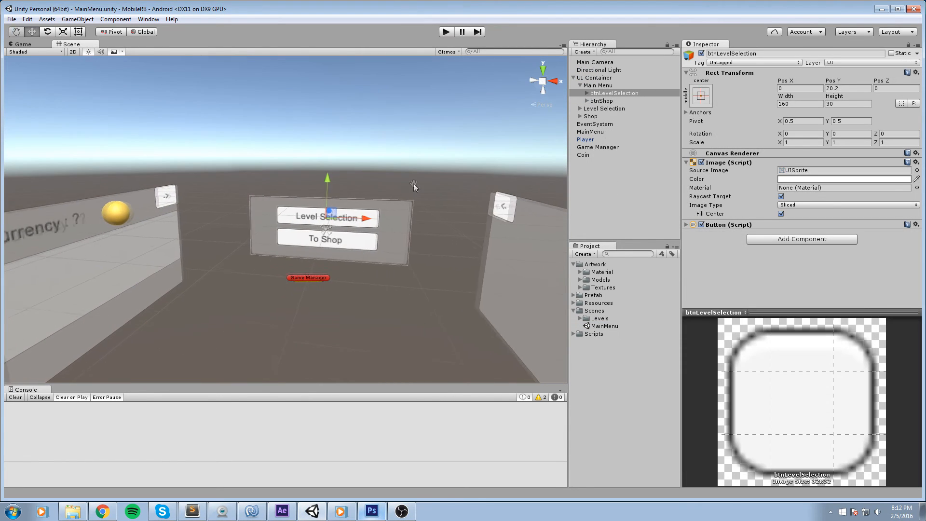
pyautogui.click(601, 87)
pyautogui.scroll(2, 511, 116)
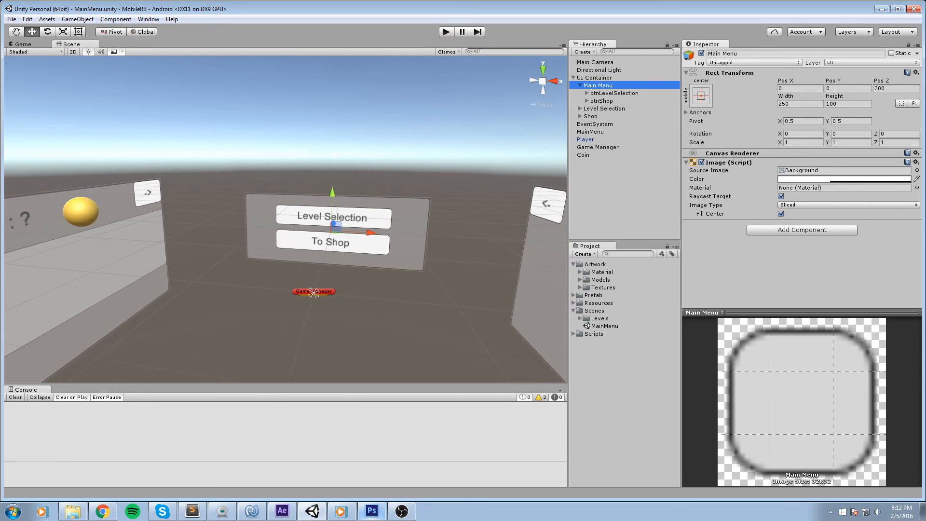
pyautogui.click(917, 172)
pyautogui.click(657, 251)
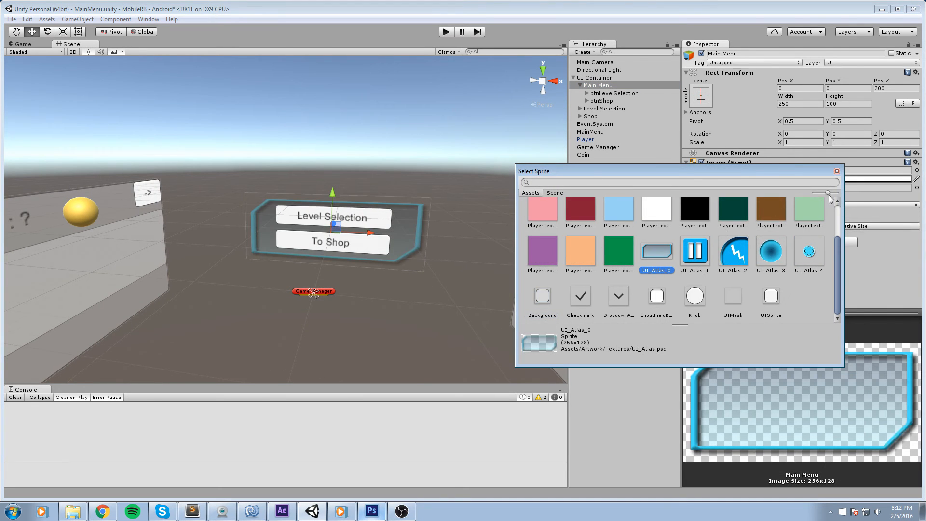
pyautogui.click(837, 171)
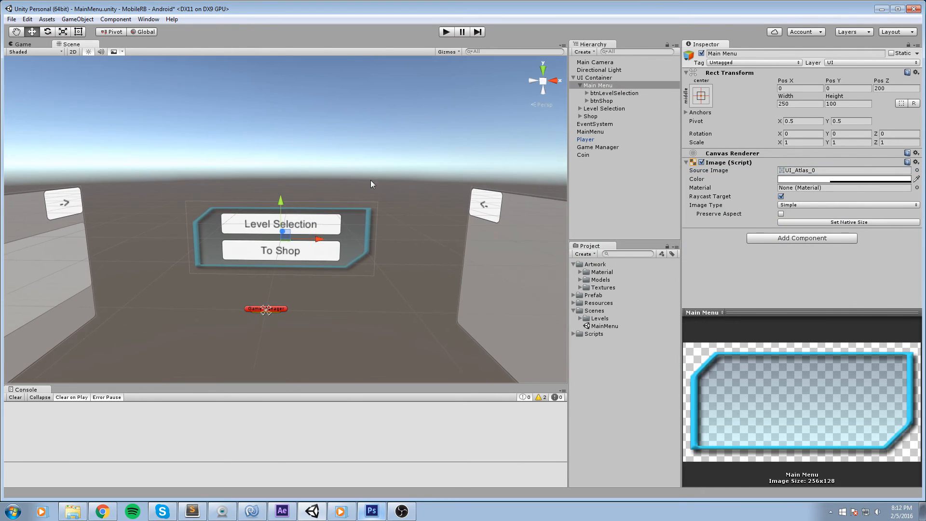
# Set the btnLevelSelection button's source image to UI_Atlas_0.
pyautogui.press('f')
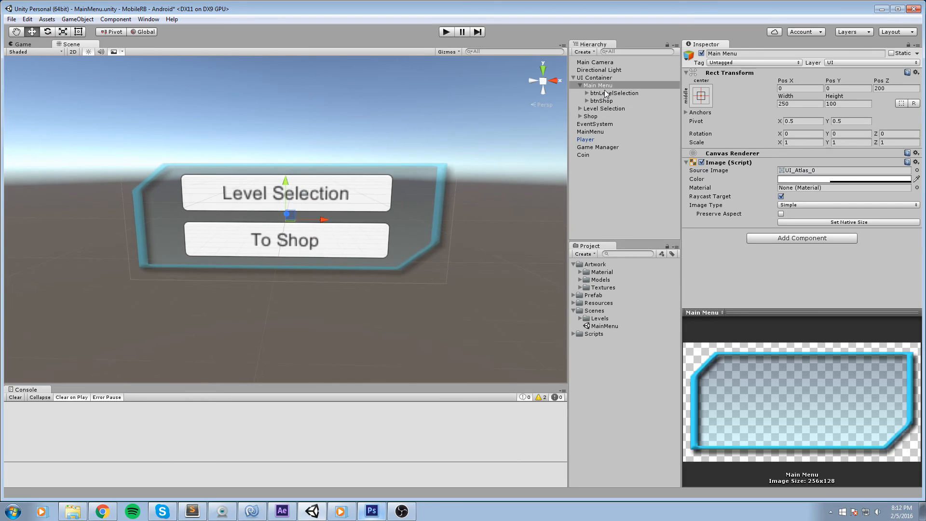
pyautogui.click(610, 93)
pyautogui.click(917, 170)
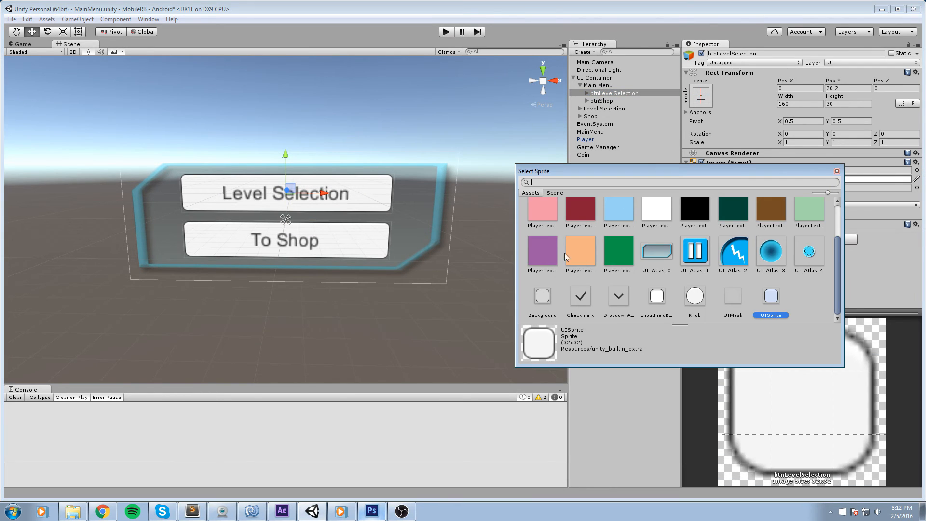
pyautogui.click(657, 251)
pyautogui.click(837, 172)
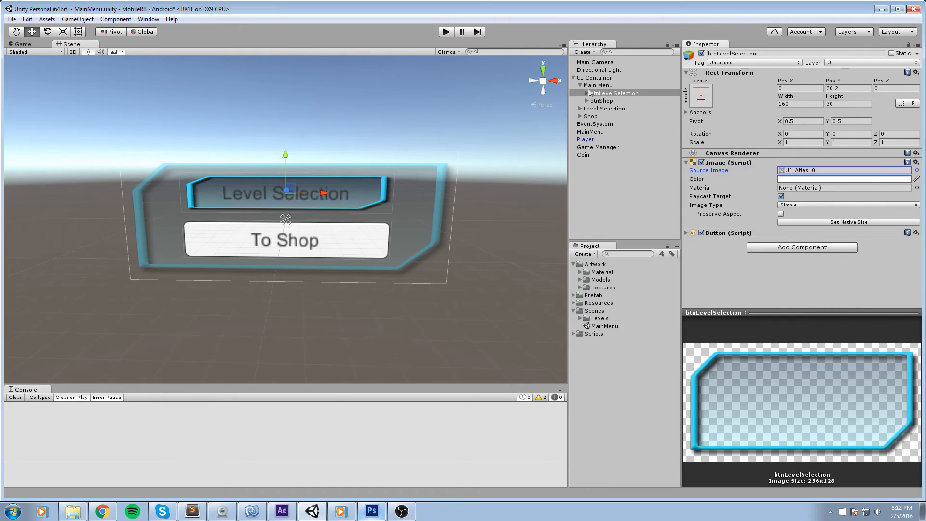
# Set the Level Selection button text's font size to 12.
pyautogui.click(588, 94)
pyautogui.click(603, 101)
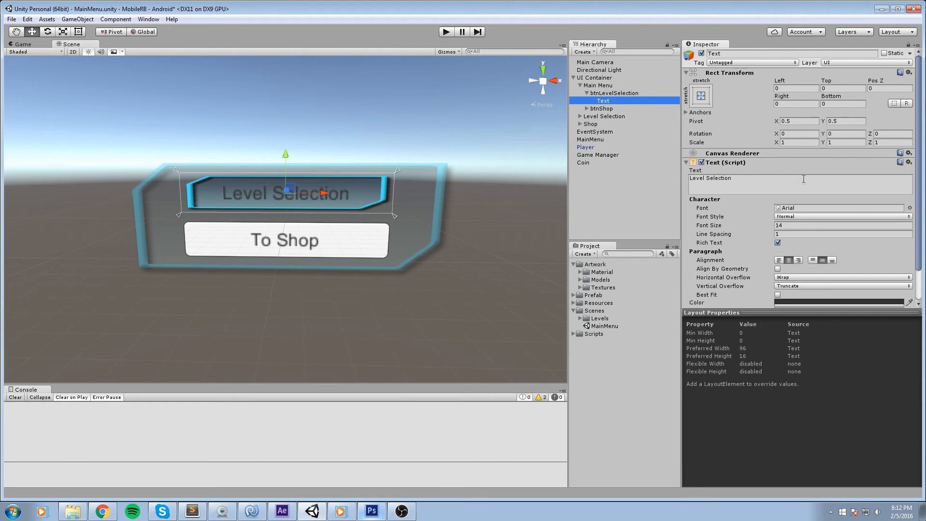
pyautogui.click(801, 225)
pyautogui.write('12')
pyautogui.press('Return')
pyautogui.press('f')
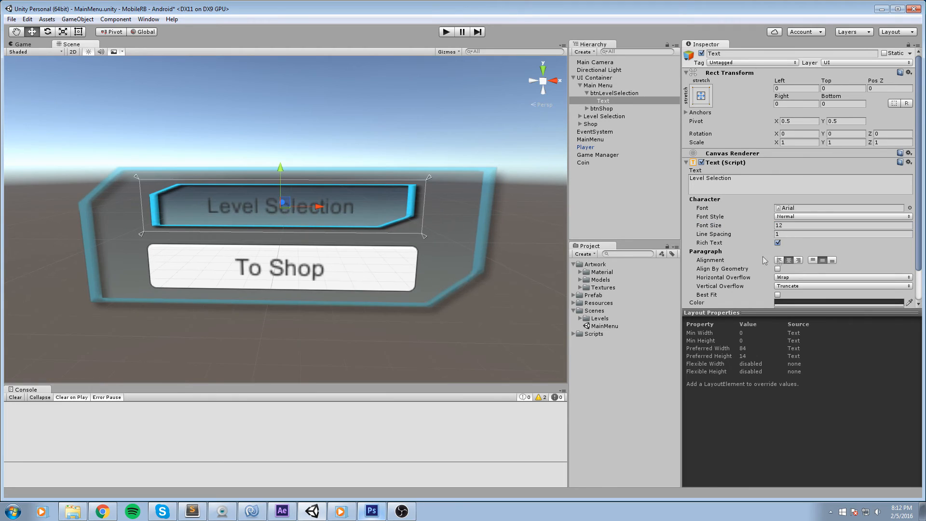
# Set the Level Selection text's font style to Bold and its color to white.
pyautogui.click(826, 217)
pyautogui.click(812, 241)
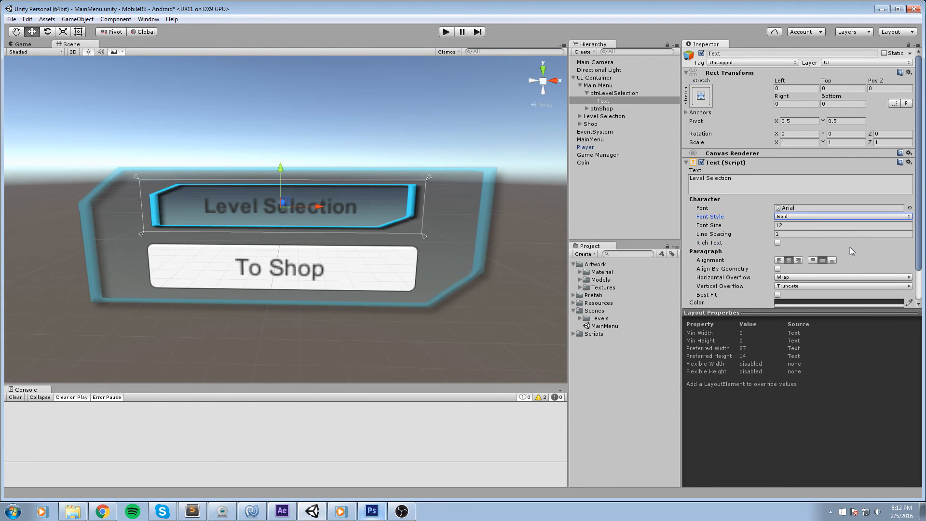
pyautogui.scroll(-2, 850, 247)
pyautogui.click(803, 266)
pyautogui.moveTo(36, 88); pyautogui.dragTo(2, 5)
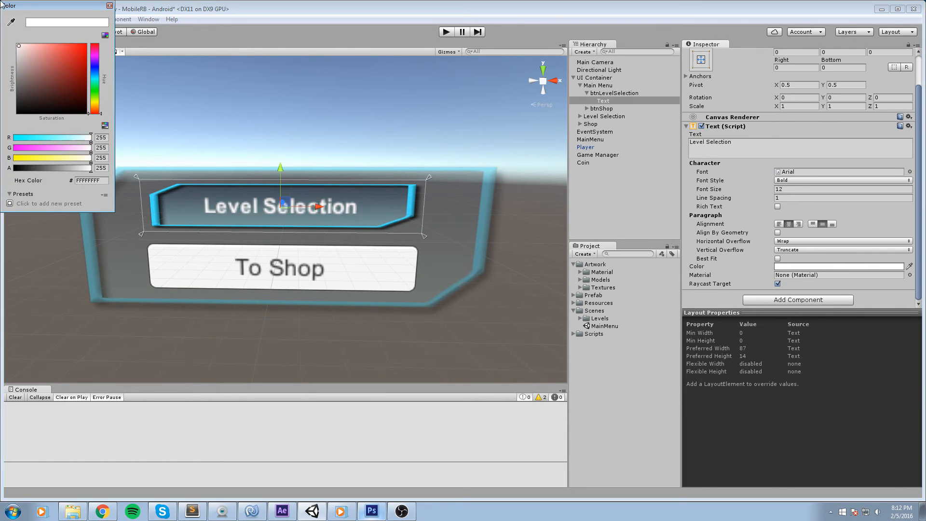
pyautogui.click(109, 5)
# Set the btnShop button's source image to UI_Atlas_0.
pyautogui.click(339, 245)
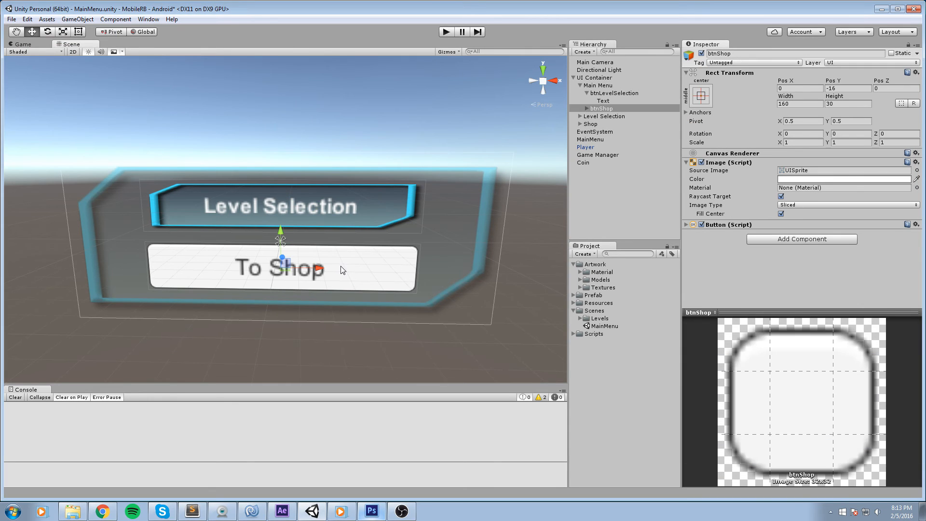
pyautogui.click(917, 170)
pyautogui.click(653, 244)
pyautogui.press('Return')
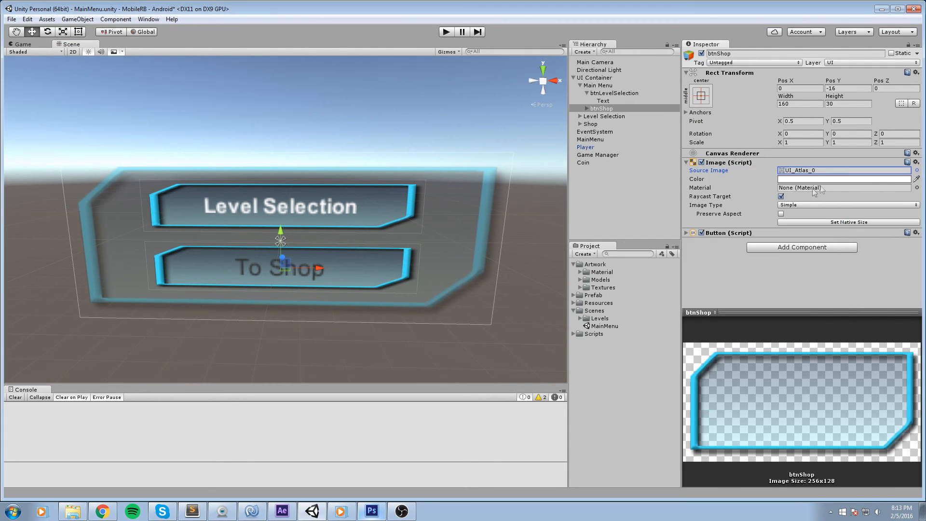
# Set the To Shop text's font style to Bold and its font size to 12.
pyautogui.click(586, 108)
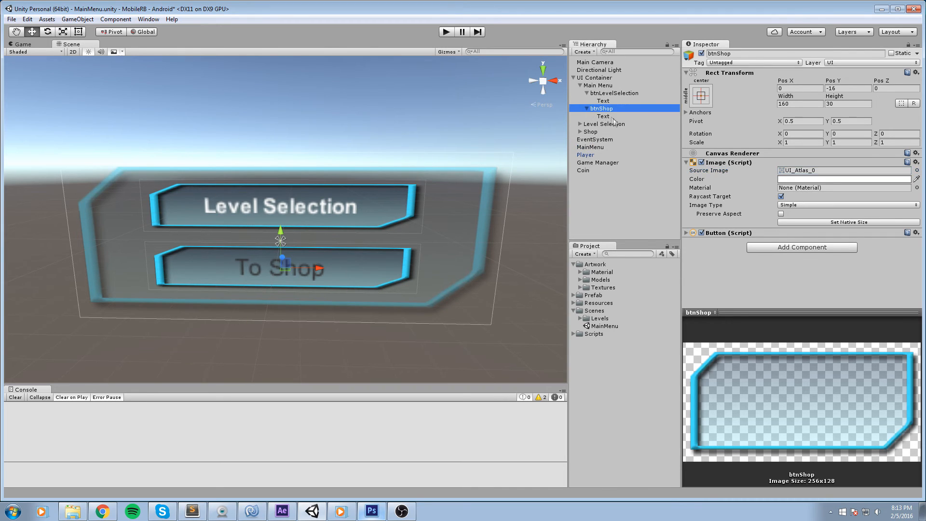
pyautogui.click(605, 116)
pyautogui.click(820, 218)
pyautogui.click(806, 236)
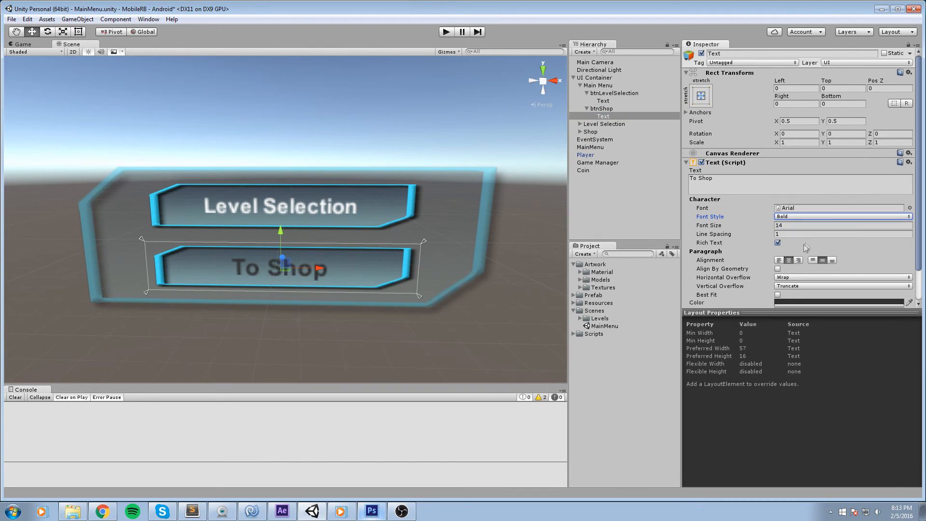
pyautogui.click(792, 224)
pyautogui.write('12')
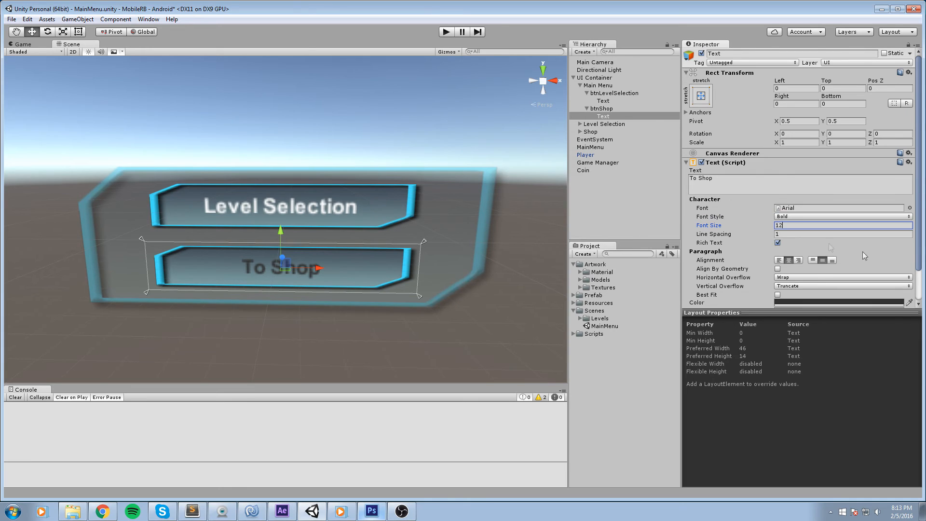
# Set the To Shop text's color to white.
pyautogui.scroll(-3, 823, 266)
pyautogui.click(799, 266)
pyautogui.moveTo(48, 76); pyautogui.dragTo(18, 46)
pyautogui.click(110, 6)
# Set the Main Menu panel color's alpha to 255.
pyautogui.click(468, 189)
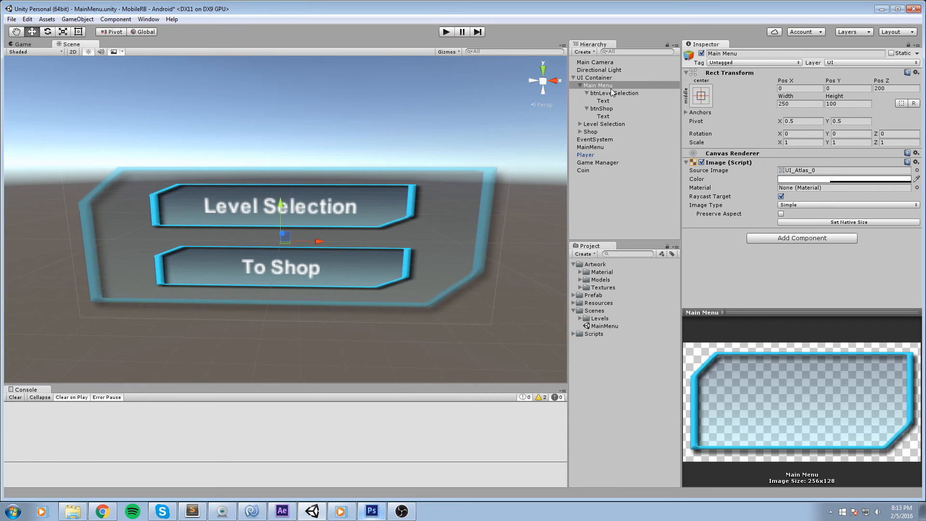
pyautogui.click(898, 179)
pyautogui.moveTo(43, 169); pyautogui.dragTo(131, 163)
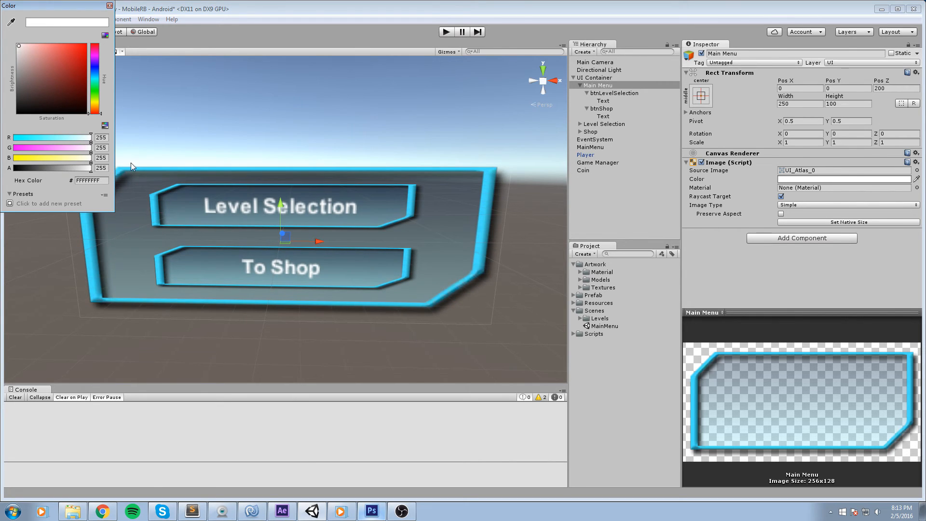
pyautogui.click(109, 6)
# Set the Level Selection panel's source image to UI_Atlas_0.
pyautogui.scroll(-4, 253, 171)
pyautogui.moveTo(294, 181); pyautogui.dragTo(324, 187)
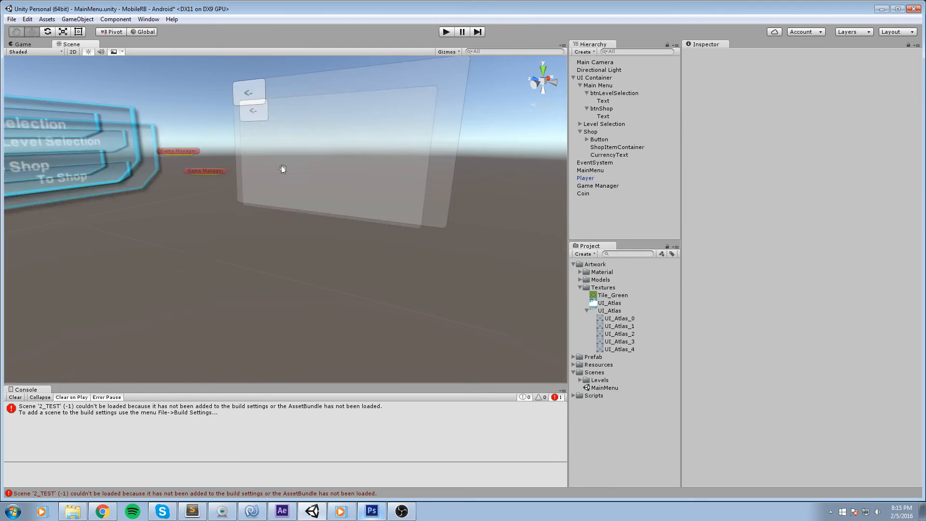
pyautogui.moveTo(282, 166); pyautogui.dragTo(387, 161)
pyautogui.click(387, 169)
pyautogui.scroll(5, 387, 161)
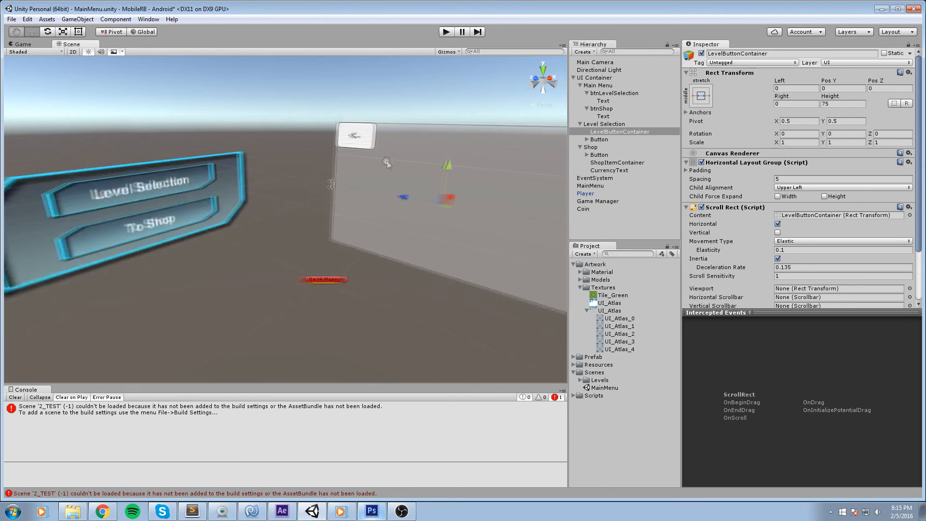
pyautogui.click(608, 126)
pyautogui.doubleClick(598, 126)
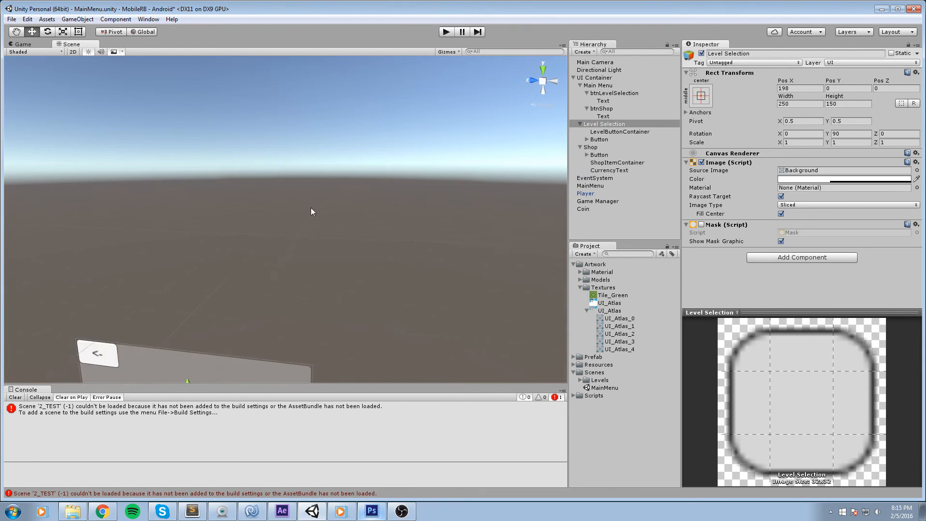
pyautogui.click(917, 171)
pyautogui.click(657, 252)
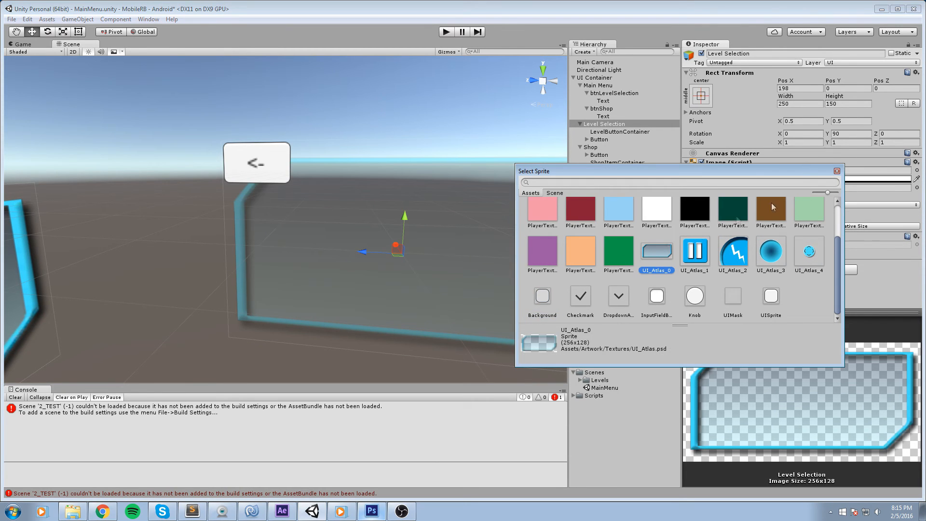
pyautogui.click(837, 172)
# Enable the Mask component on the Level Selection panel.
pyautogui.click(702, 233)
pyautogui.scroll(-5, 407, 180)
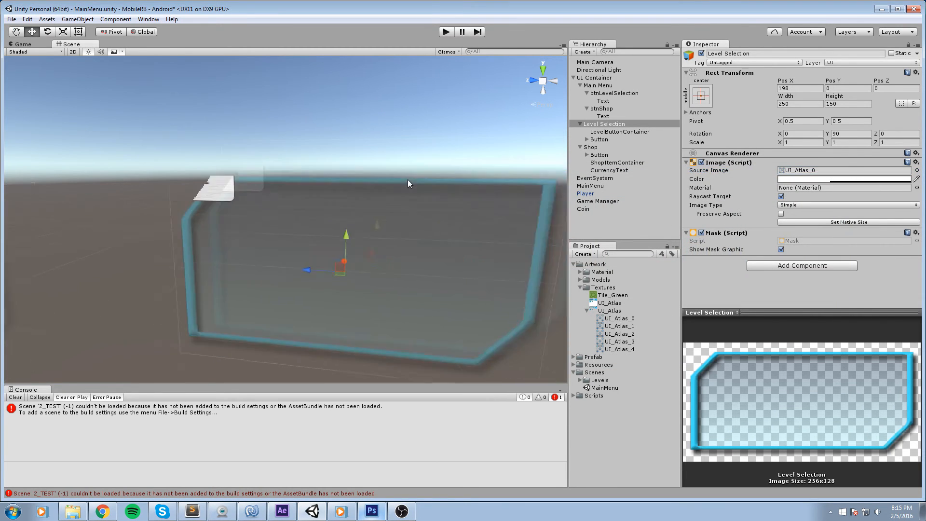
pyautogui.moveTo(407, 180); pyautogui.dragTo(402, 152)
pyautogui.scroll(6, 402, 152)
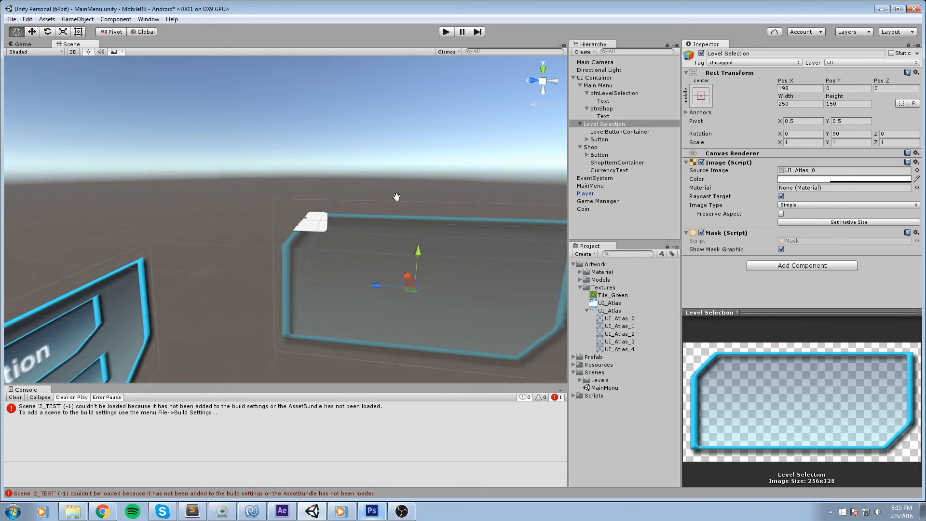
pyautogui.scroll(2, 433, 177)
pyautogui.moveTo(406, 198); pyautogui.dragTo(351, 161)
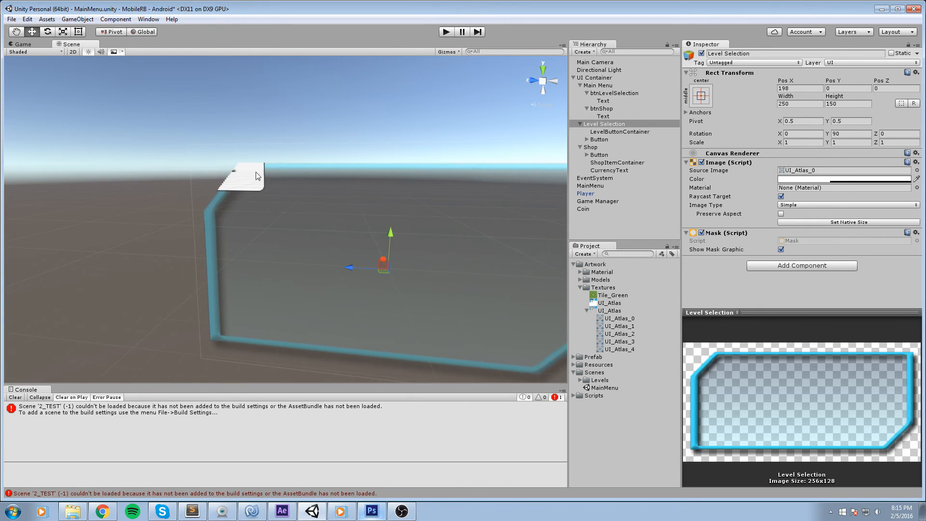
# Move the Level Selection panel's back button onto the panel's top-left corner.
pyautogui.click(612, 140)
pyautogui.moveTo(186, 148); pyautogui.dragTo(247, 177)
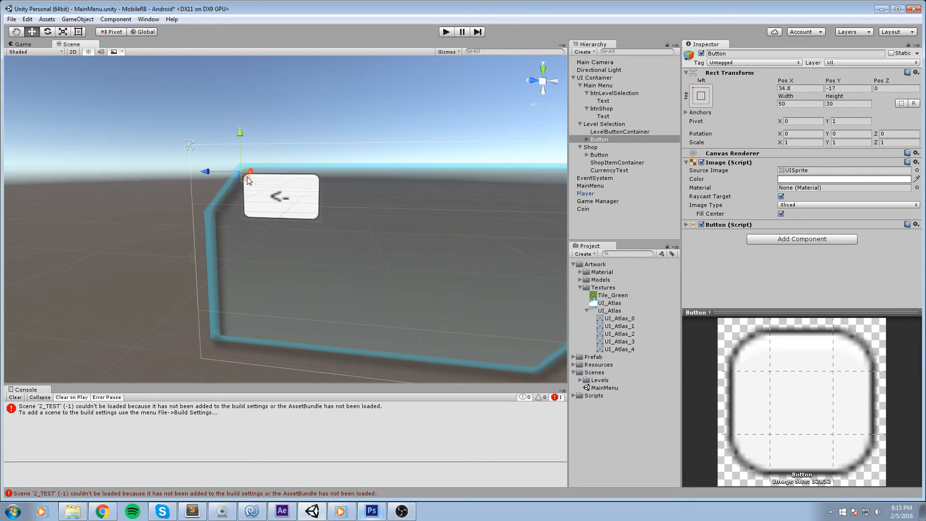
# Undo the back button's repositioning on the Level Selection panel.
pyautogui.hotkey('ctrl', 'z')
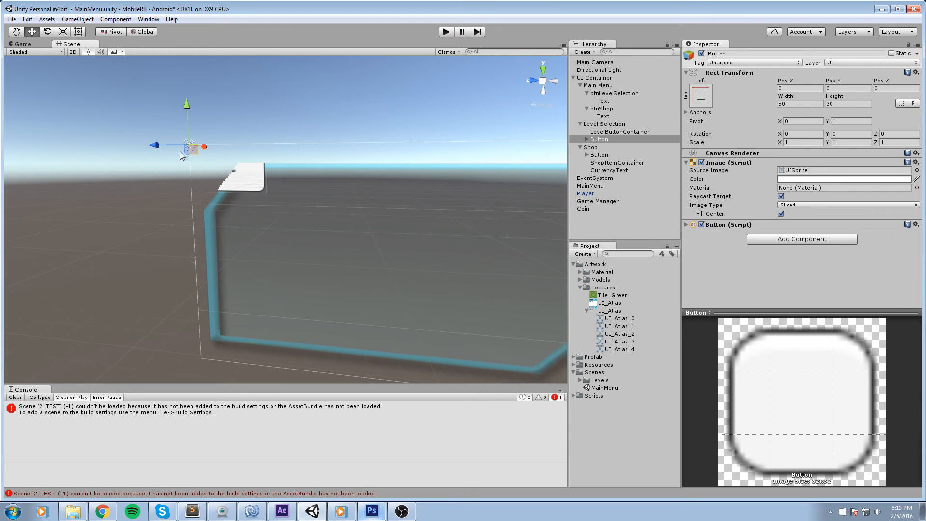
pyautogui.moveTo(195, 151); pyautogui.dragTo(250, 175)
pyautogui.moveTo(284, 150); pyautogui.dragTo(295, 163)
pyautogui.hotkey('ctrl', 'z')
# Set the Shop panel's source image to UI_Atlas_0.
pyautogui.moveTo(413, 200); pyautogui.dragTo(176, 163)
pyautogui.moveTo(176, 163); pyautogui.dragTo(189, 197)
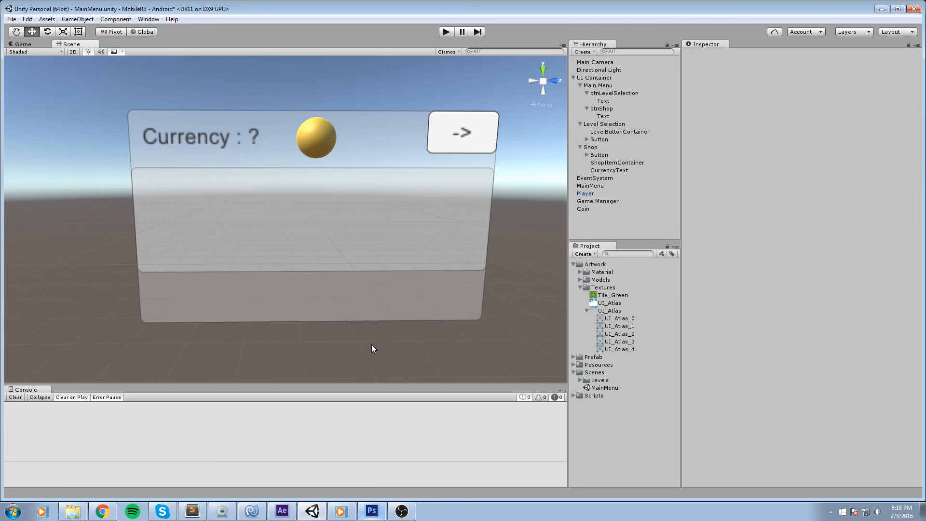
pyautogui.moveTo(300, 240); pyautogui.dragTo(328, 257)
pyautogui.scroll(3, 327, 255)
pyautogui.scroll(-2, 327, 256)
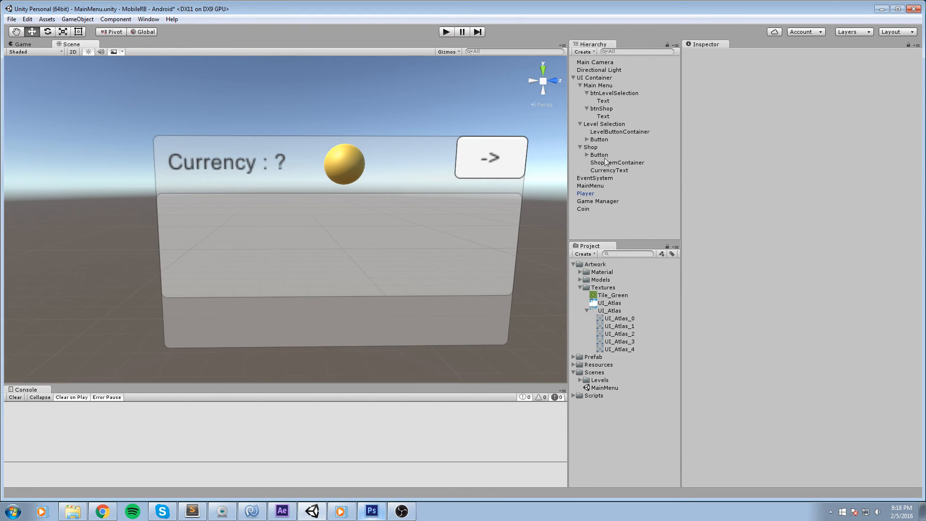
pyautogui.click(589, 147)
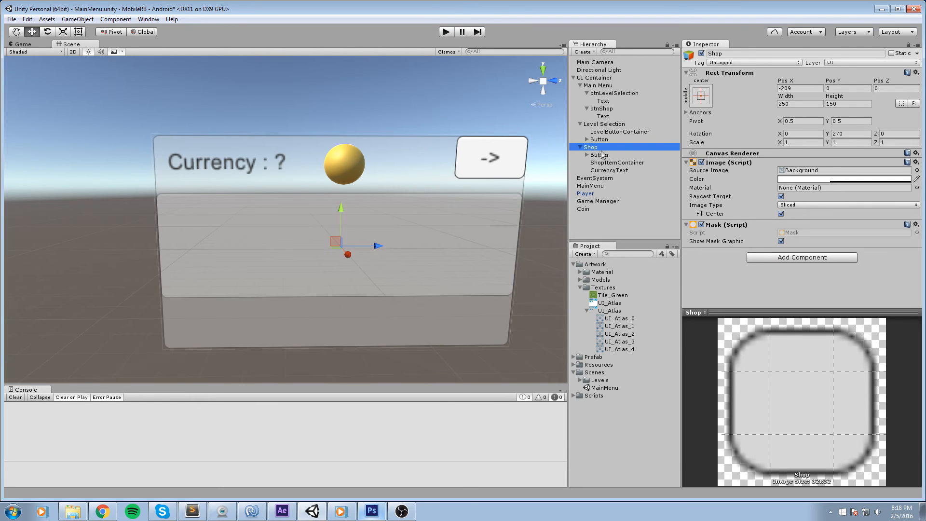
pyautogui.click(916, 170)
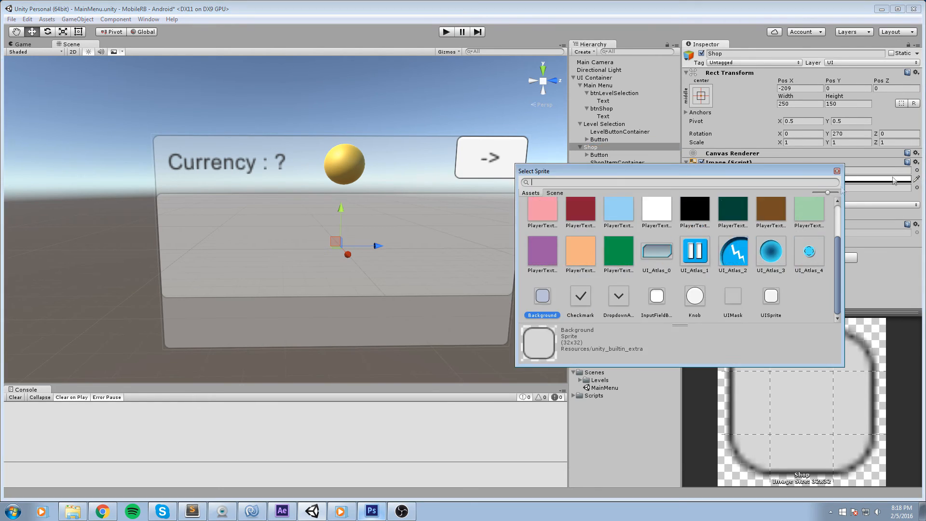
pyautogui.click(656, 250)
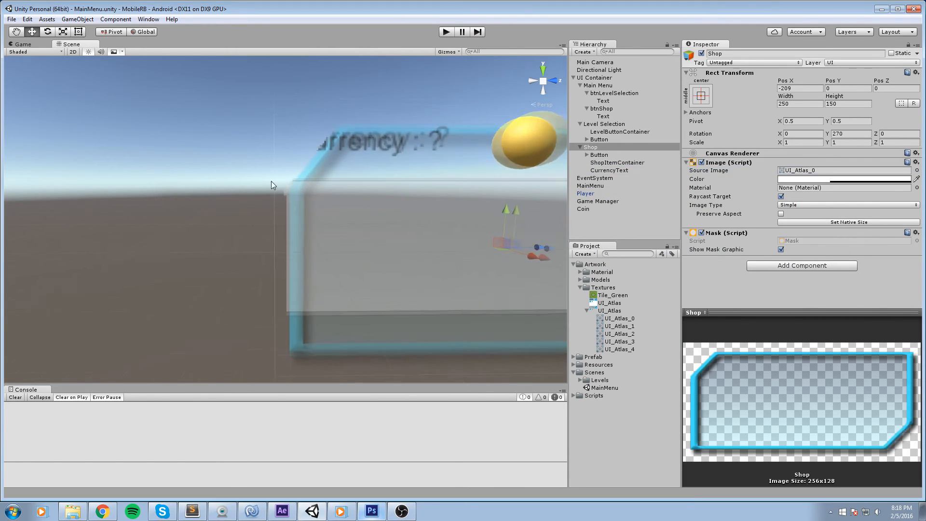
# Try to move the Shop panel's arrow button onto the panel's top-right corner.
pyautogui.moveTo(272, 181); pyautogui.dragTo(266, 274)
pyautogui.moveTo(453, 209); pyautogui.dragTo(405, 163)
pyautogui.click(408, 154)
pyautogui.moveTo(436, 147); pyautogui.dragTo(412, 159)
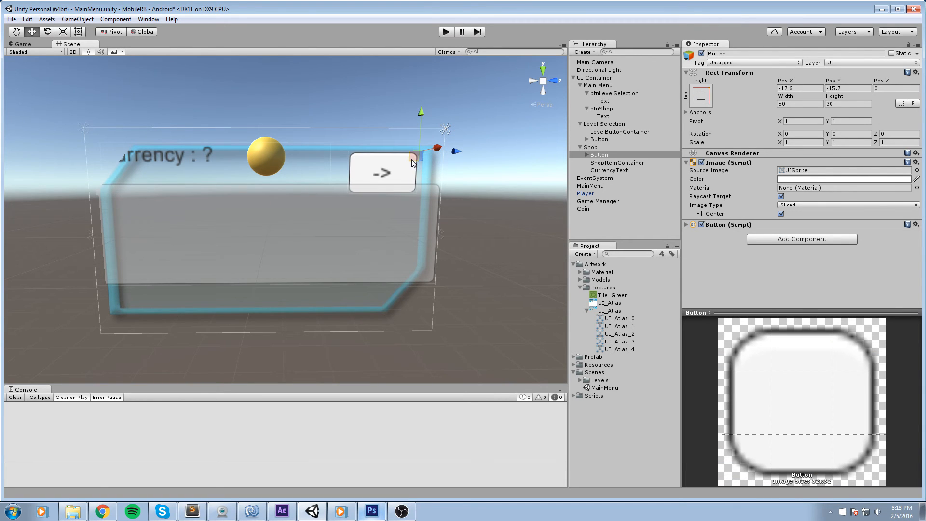
pyautogui.hotkey('ctrl', 'z')
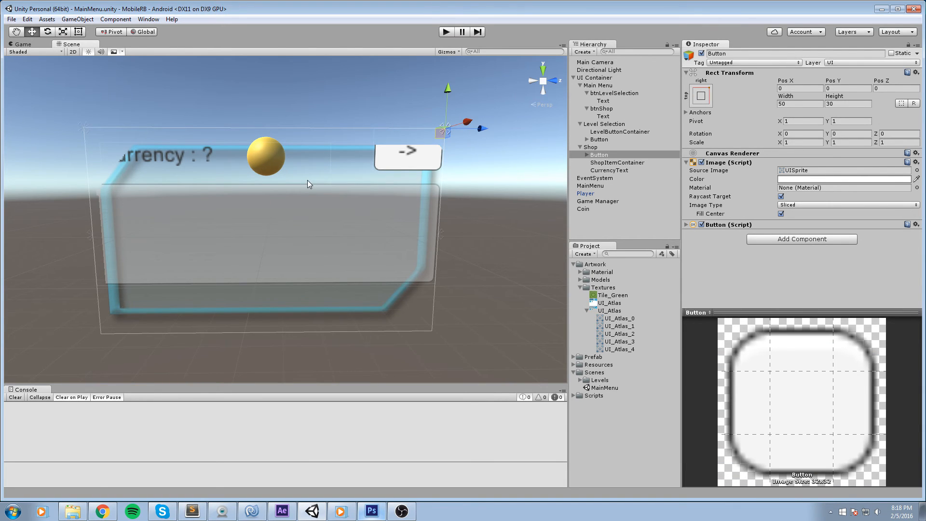
# Run the game in Play mode and test scrolling the shop item container.
pyautogui.click(616, 162)
pyautogui.click(437, 35)
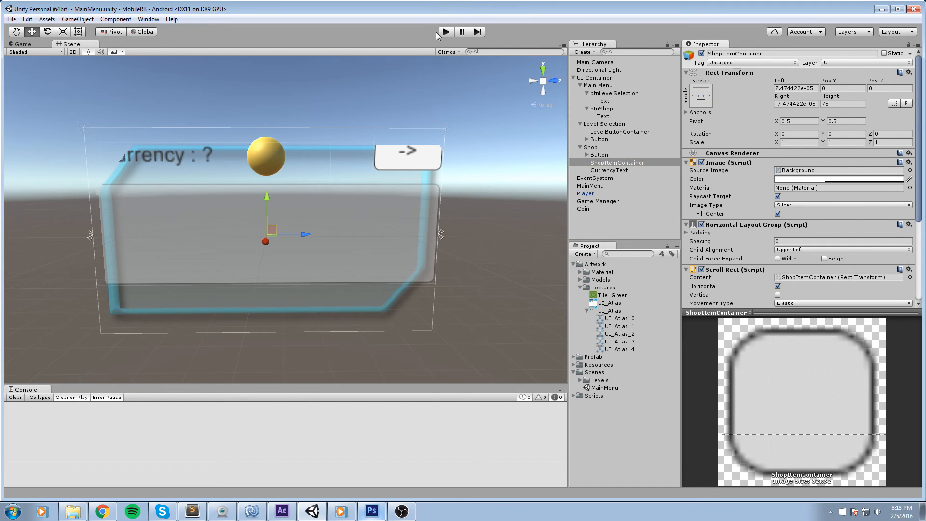
pyautogui.click(444, 32)
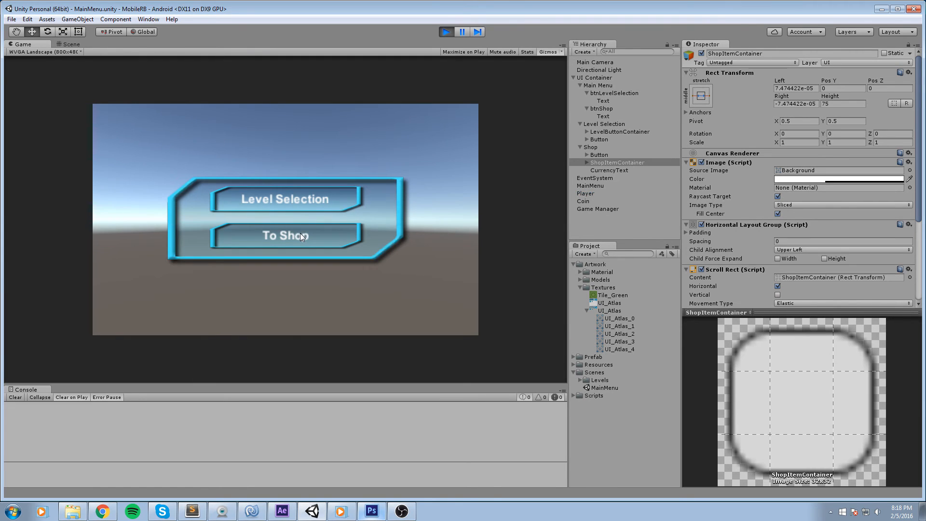
pyautogui.click(300, 235)
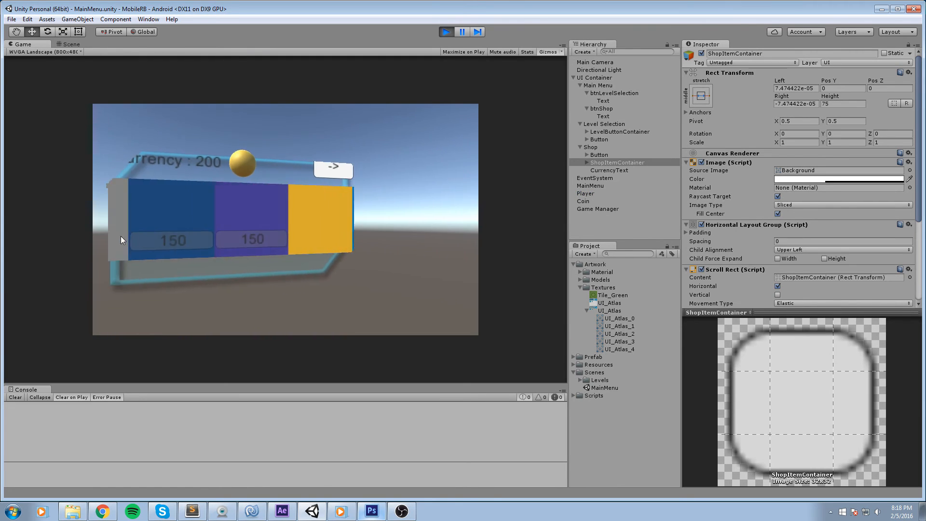
pyautogui.moveTo(407, 188); pyautogui.dragTo(270, 218)
pyautogui.moveTo(337, 196); pyautogui.dragTo(438, 215)
pyautogui.moveTo(354, 236); pyautogui.dragTo(103, 218)
pyautogui.moveTo(281, 229); pyautogui.dragTo(333, 223)
pyautogui.moveTo(255, 213); pyautogui.dragTo(348, 218)
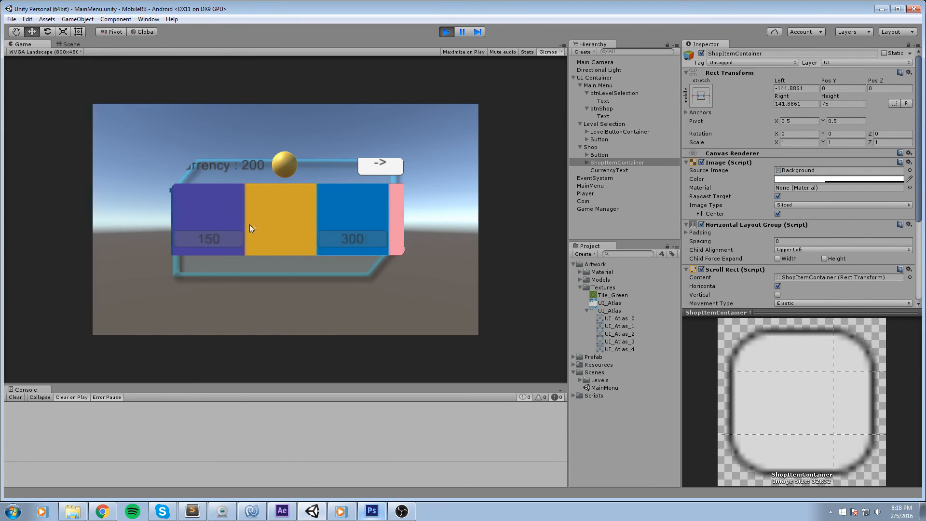
pyautogui.click(447, 32)
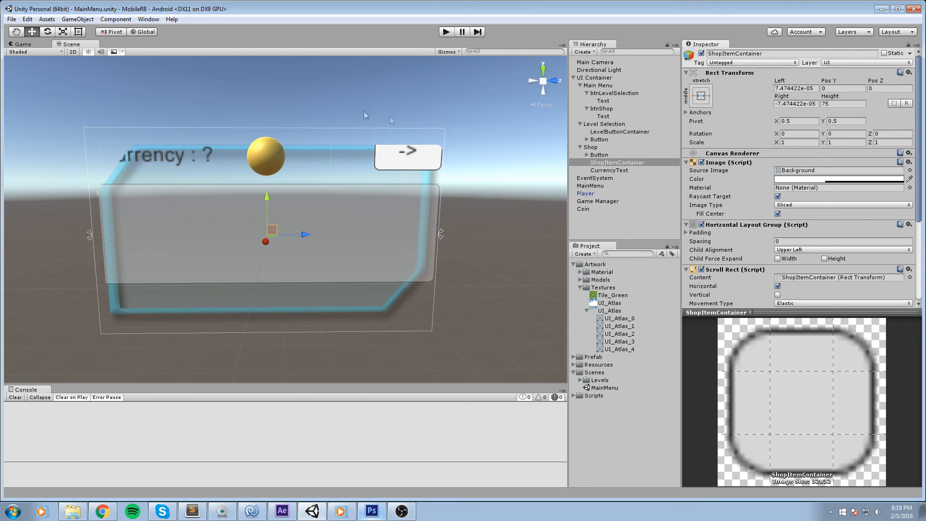
pyautogui.moveTo(285, 121); pyautogui.dragTo(351, 111)
pyautogui.scroll(3, 351, 112)
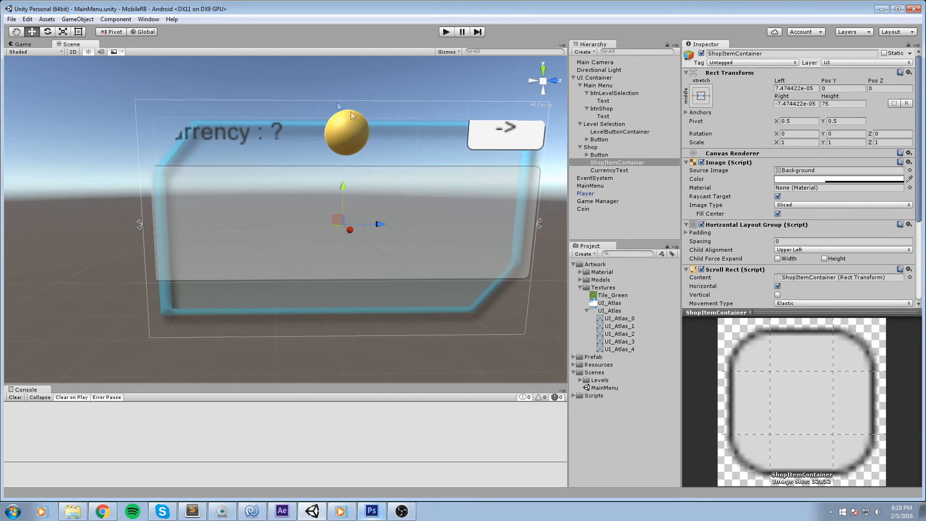
pyautogui.click(225, 140)
pyautogui.moveTo(152, 125); pyautogui.dragTo(212, 142)
pyautogui.click(249, 181)
pyautogui.click(350, 138)
pyautogui.moveTo(336, 141); pyautogui.dragTo(406, 146)
pyautogui.moveTo(483, 151); pyautogui.dragTo(380, 167)
pyautogui.click(389, 153)
pyautogui.click(411, 161)
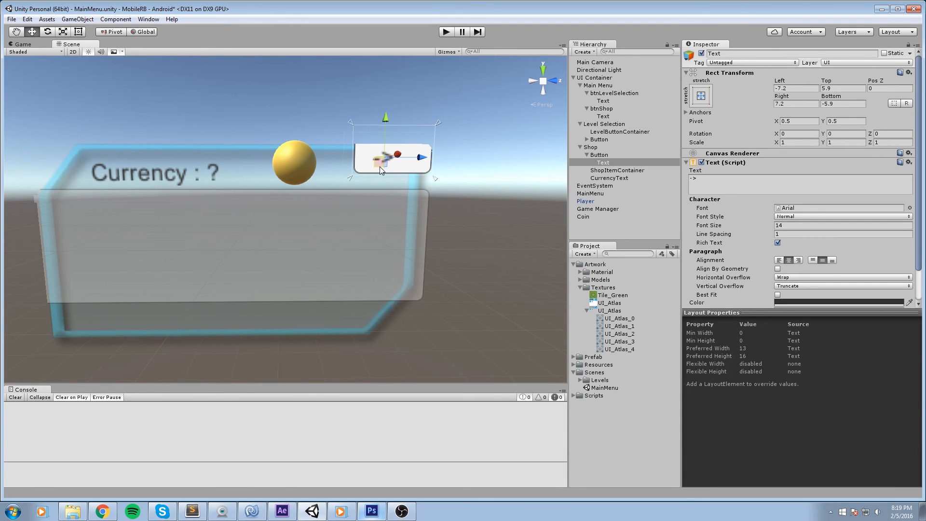
pyautogui.hotkey('ctrl', 'z')
# Reposition the Shop panel's arrow button and save the scene.
pyautogui.click(611, 155)
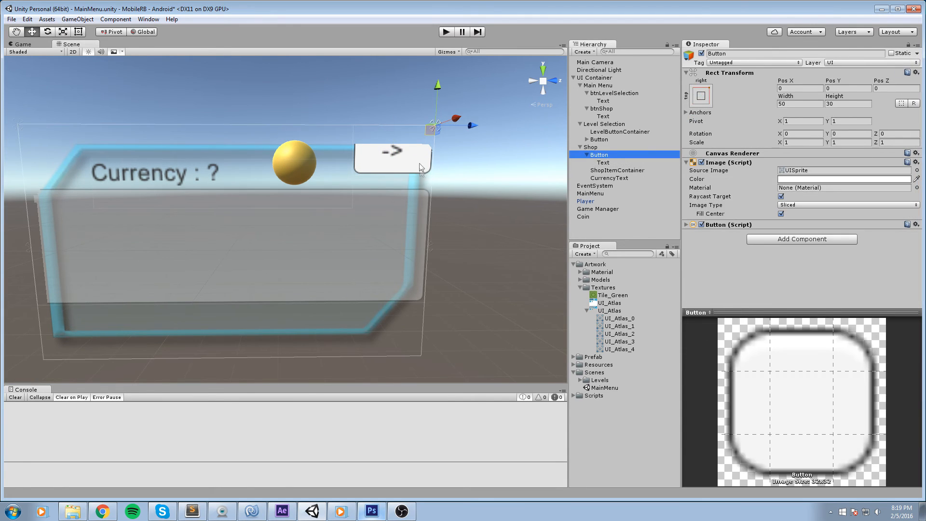
pyautogui.moveTo(430, 131); pyautogui.dragTo(403, 159)
pyautogui.moveTo(448, 212); pyautogui.dragTo(453, 216)
pyautogui.hotkey('ctrl', 's')
# Look over the MainMenu scene's UI panels from different angles.
pyautogui.moveTo(208, 227); pyautogui.dragTo(233, 211)
pyautogui.scroll(-3, 289, 239)
pyautogui.click(288, 239)
pyautogui.scroll(-2, 288, 239)
pyautogui.scroll(-3, 369, 253)
pyautogui.scroll(-3, 338, 214)
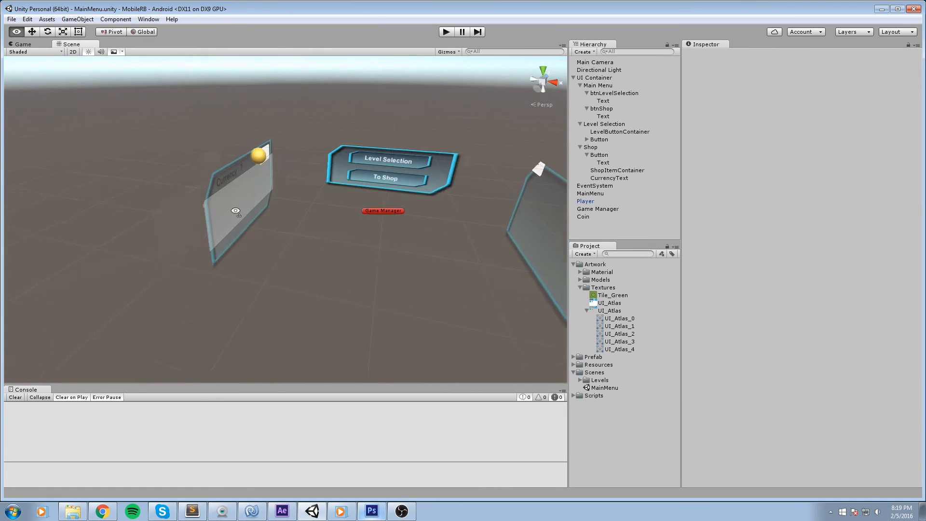
pyautogui.scroll(5, 332, 178)
pyautogui.moveTo(332, 178); pyautogui.dragTo(317, 252)
pyautogui.scroll(4, 345, 187)
pyautogui.scroll(4, 357, 210)
pyautogui.click(270, 270)
pyautogui.moveTo(270, 271); pyautogui.dragTo(431, 242)
pyautogui.scroll(-3, 334, 206)
pyautogui.click(432, 230)
# Switch to Photoshop and duplicate the PauseButton group, placing the copy below the original on the atlas.
pyautogui.click(371, 511)
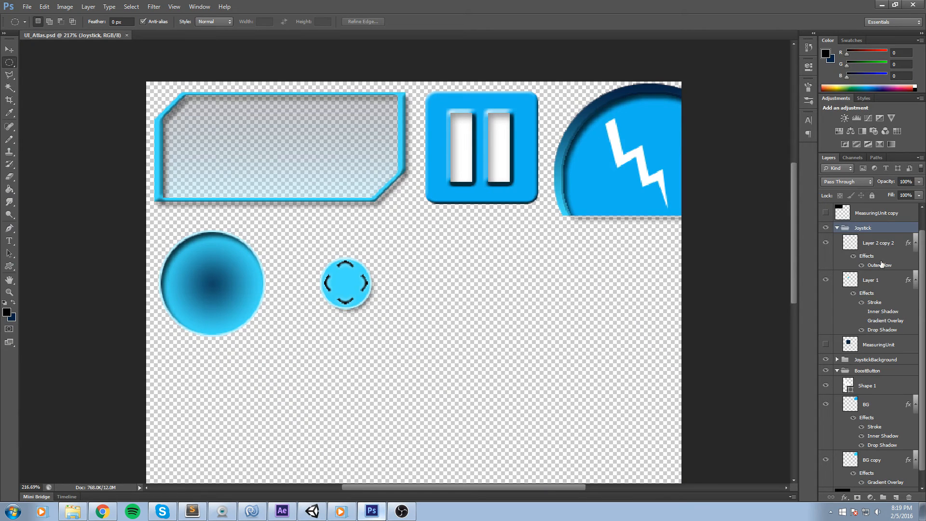
pyautogui.click(836, 228)
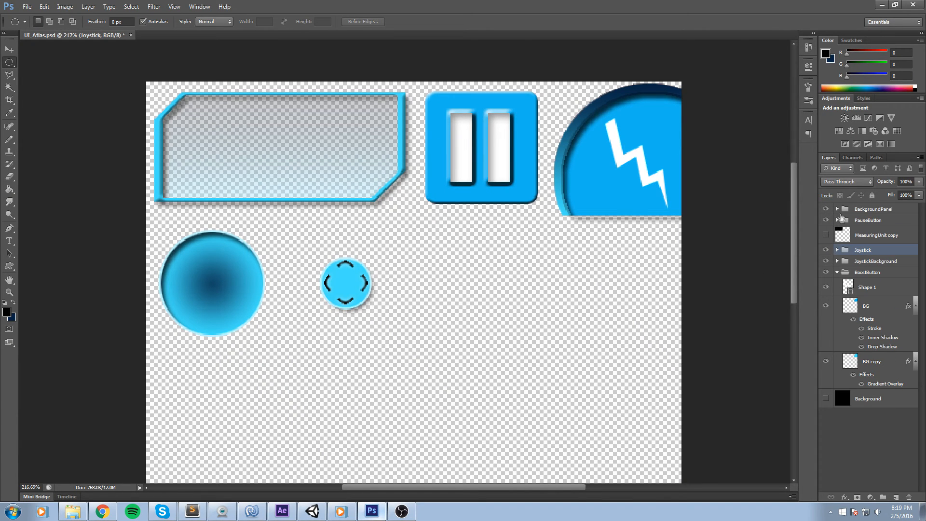
pyautogui.click(862, 221)
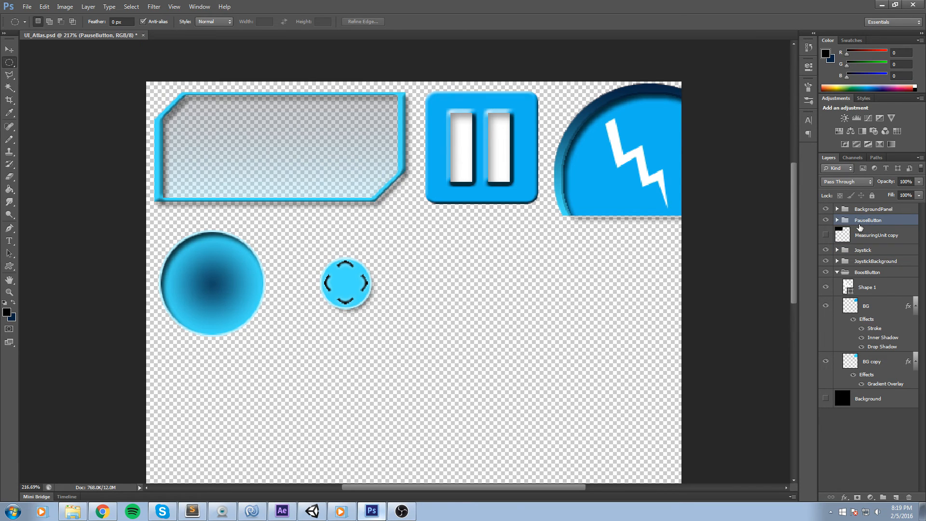
pyautogui.hotkey('ctrl', 'j')
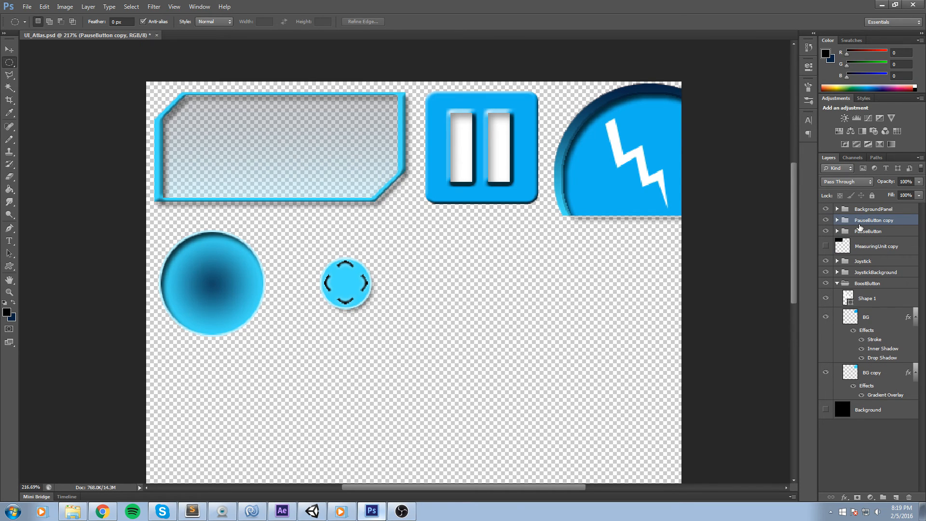
pyautogui.hotkey('ctrl', 't')
pyautogui.moveTo(526, 111); pyautogui.dragTo(510, 244)
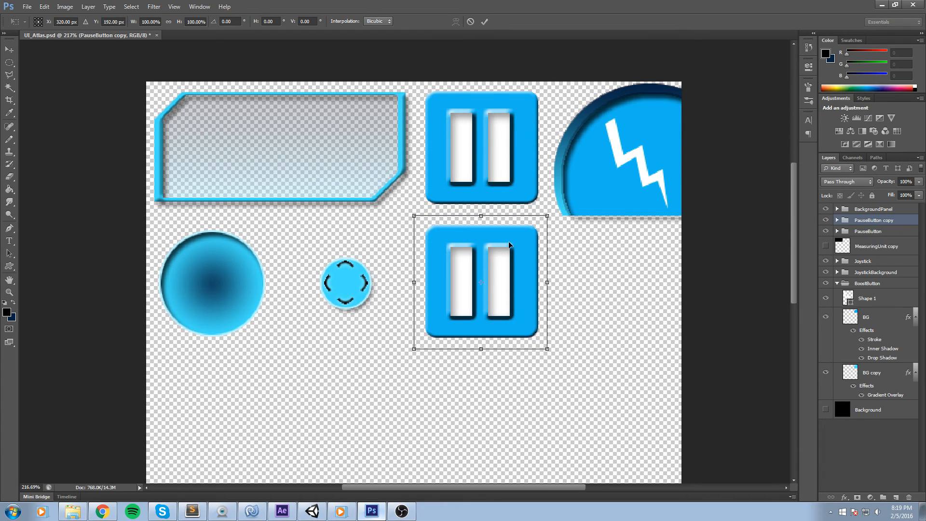
pyautogui.click(484, 22)
# Rename the duplicated group as BackButton.
pyautogui.click(837, 220)
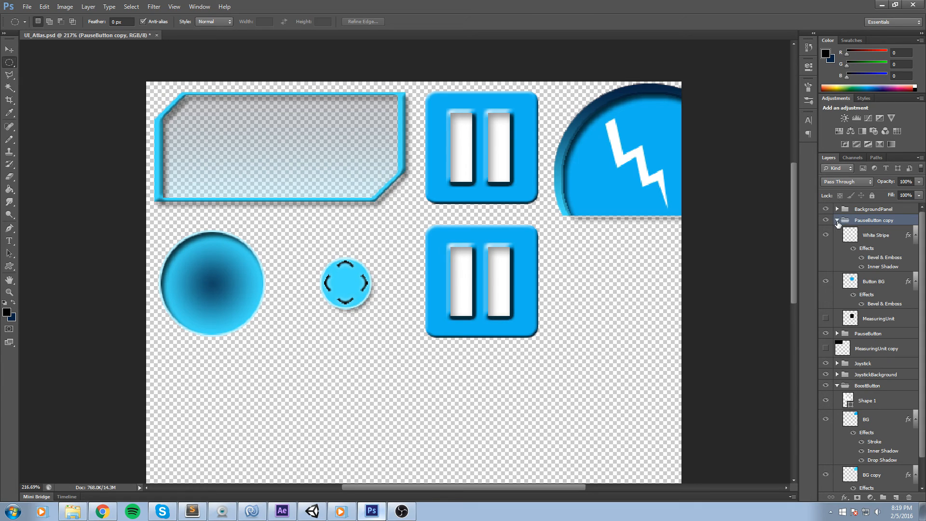
pyautogui.doubleClick(877, 220)
pyautogui.write('BackButton')
pyautogui.press('Return')
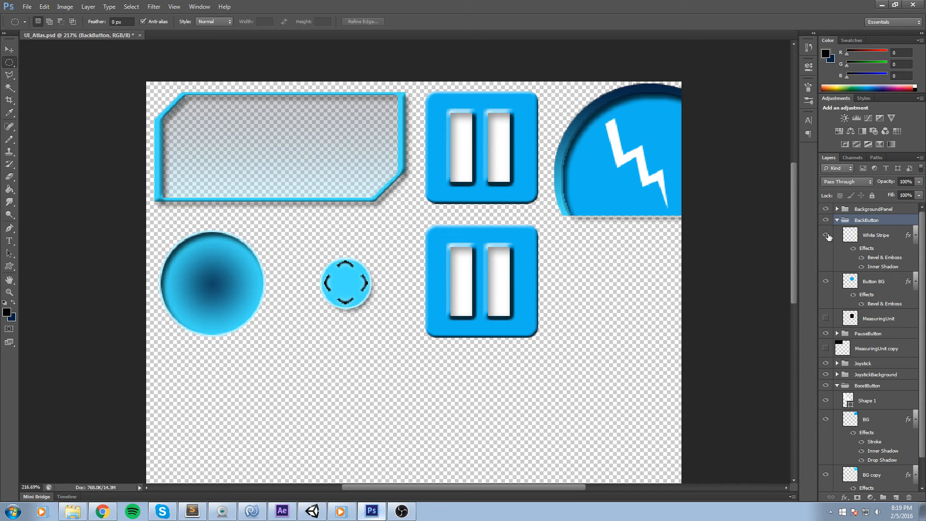
# Delete the White Stripe and MeasuringUnit layers from the BackButton group.
pyautogui.click(826, 235)
pyautogui.click(886, 234)
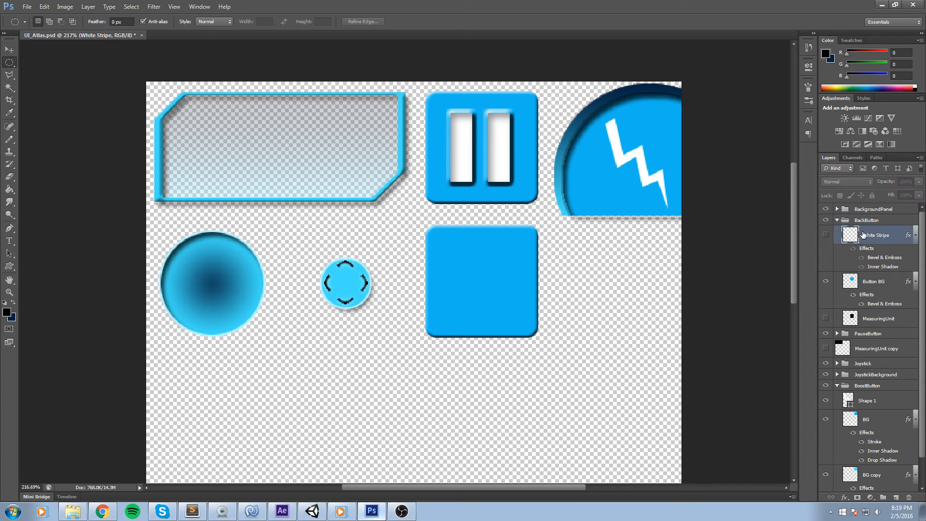
pyautogui.click(826, 236)
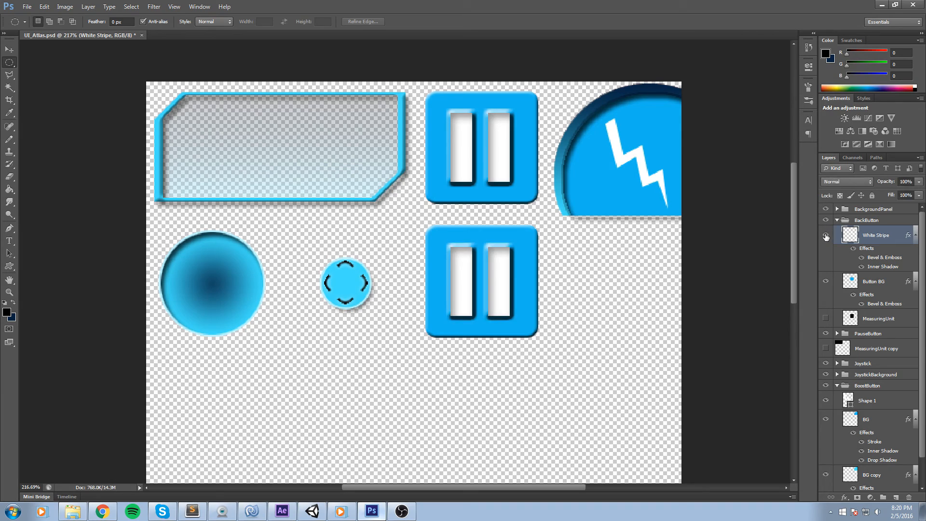
pyautogui.press('Delete')
pyautogui.click(826, 235)
pyautogui.click(827, 235)
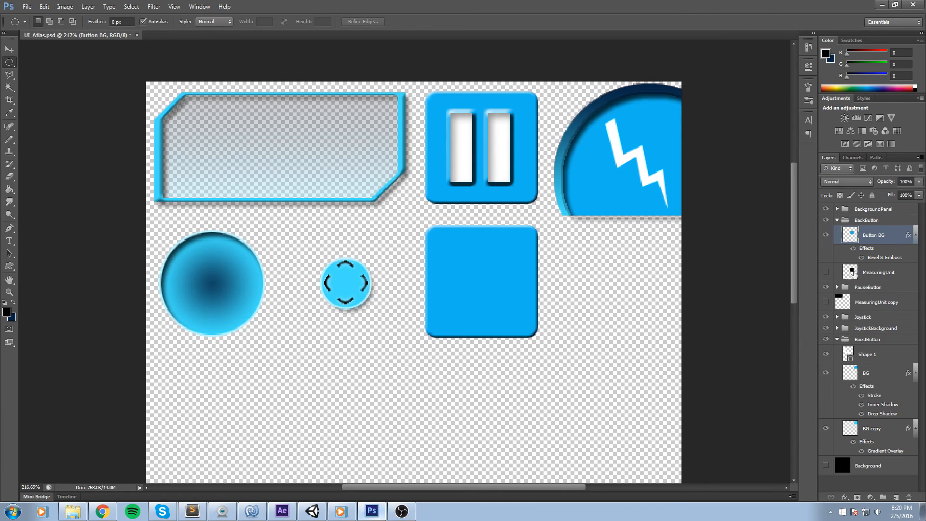
pyautogui.click(864, 278)
pyautogui.press('Delete')
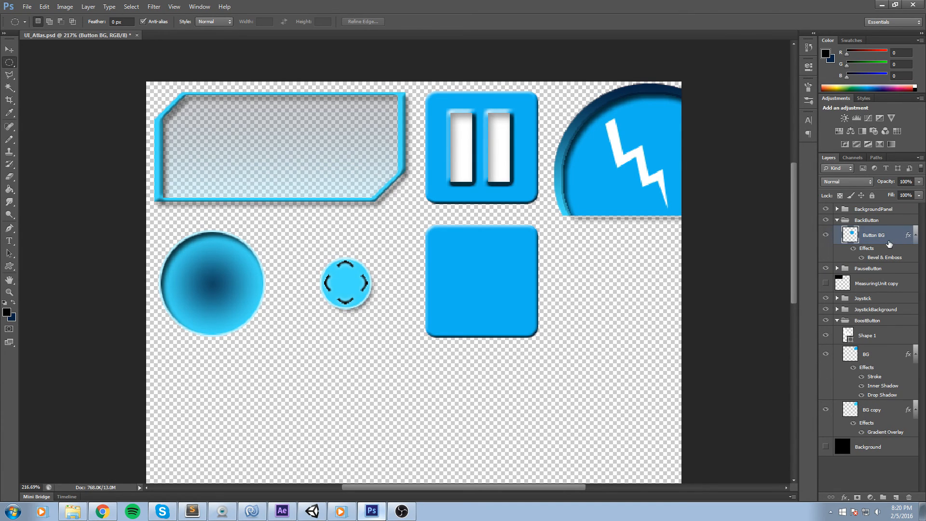
# Try drawing an arrow on the back button's background with the Brush tool.
pyautogui.scroll(3, 581, 272)
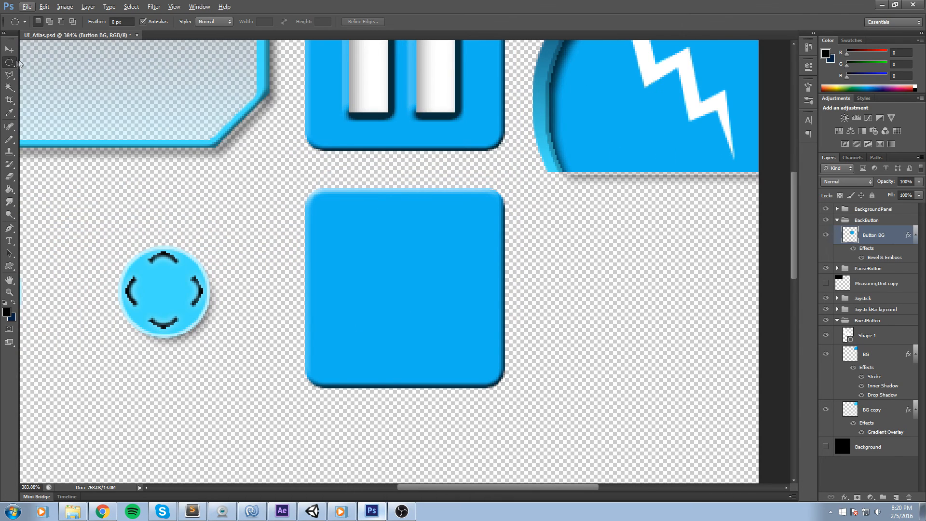
pyautogui.press('b')
pyautogui.moveTo(373, 222)
pyautogui.mouseDown()
pyautogui.moveTo(454, 298)
pyautogui.moveTo(370, 343)
pyautogui.mouseUp()
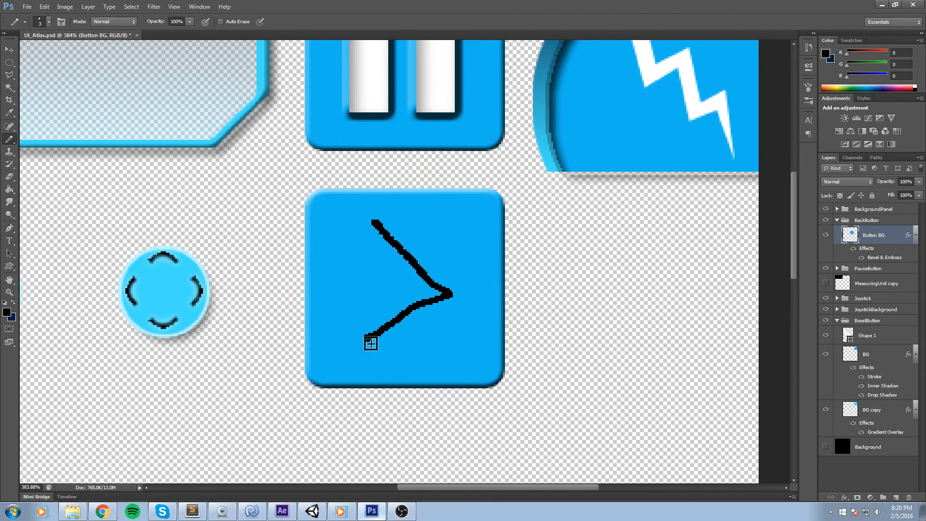
pyautogui.hotkey('ctrl', 'z')
pyautogui.moveTo(372, 221)
pyautogui.mouseDown()
pyautogui.moveTo(483, 318)
pyautogui.moveTo(377, 360)
pyautogui.mouseUp()
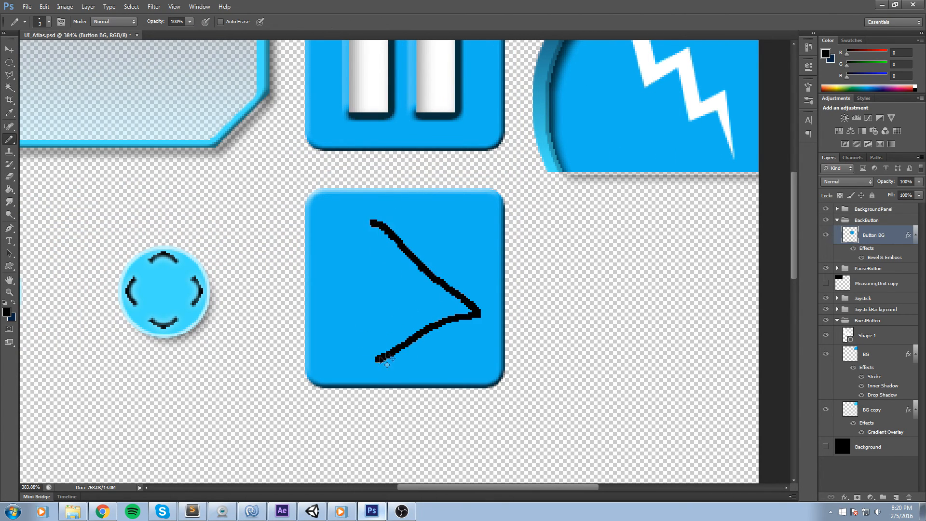
pyautogui.hotkey('ctrl', 'z')
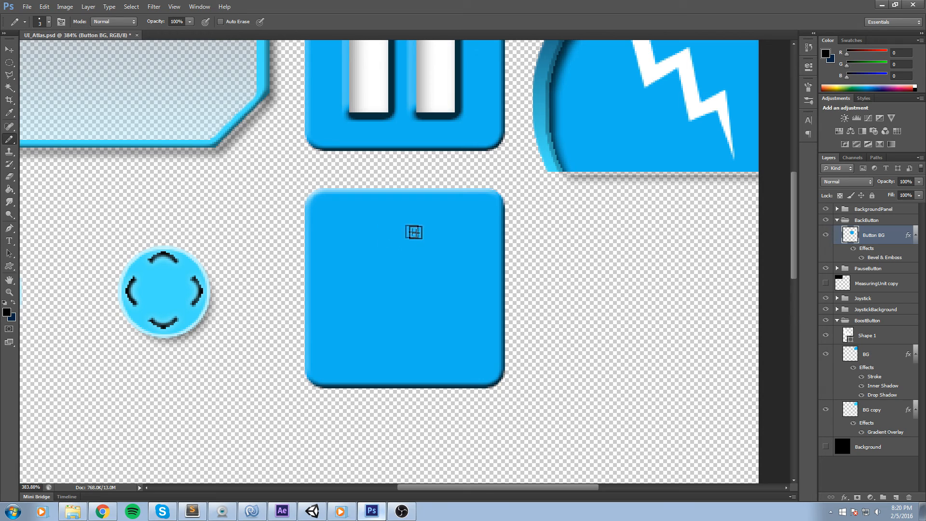
# Set the brush size to 10.
pyautogui.click(48, 22)
pyautogui.moveTo(16, 52); pyautogui.dragTo(25, 53)
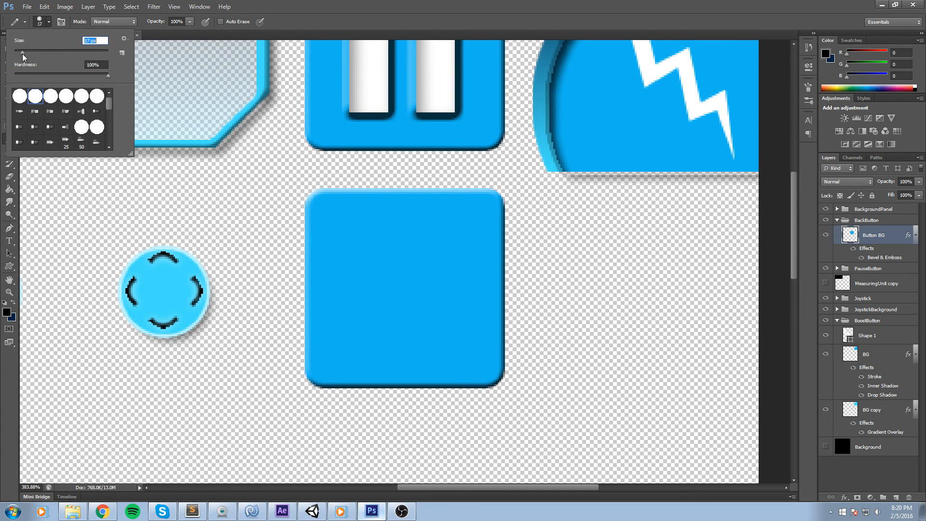
pyautogui.write('10')
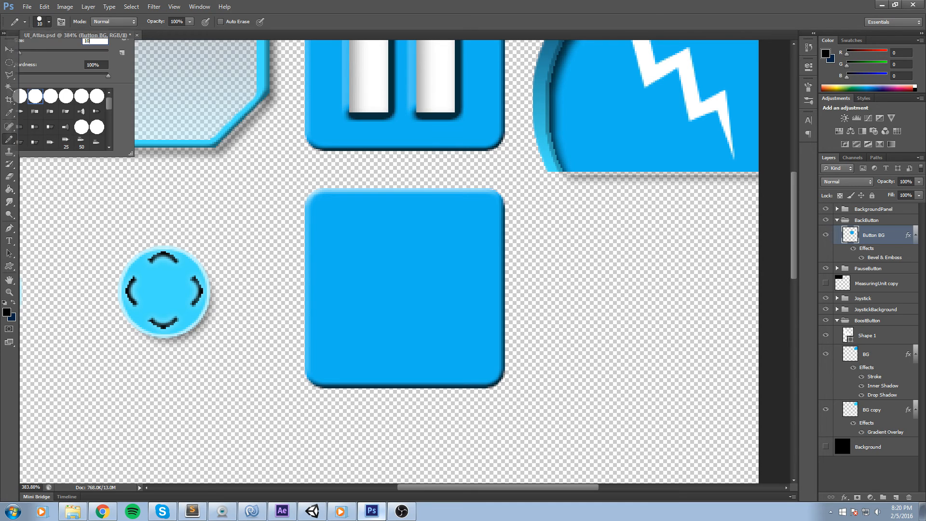
pyautogui.press('Return')
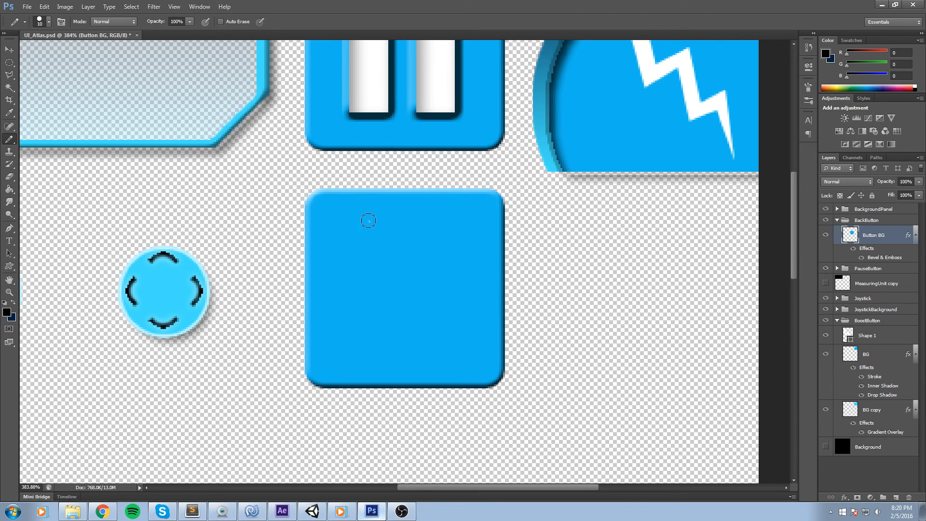
# Try drawing a diagonal stroke directly on the button background layer, then undo it.
pyautogui.click(365, 221)
pyautogui.keyDown('shift'); pyautogui.click(462, 291); pyautogui.keyUp('shift')
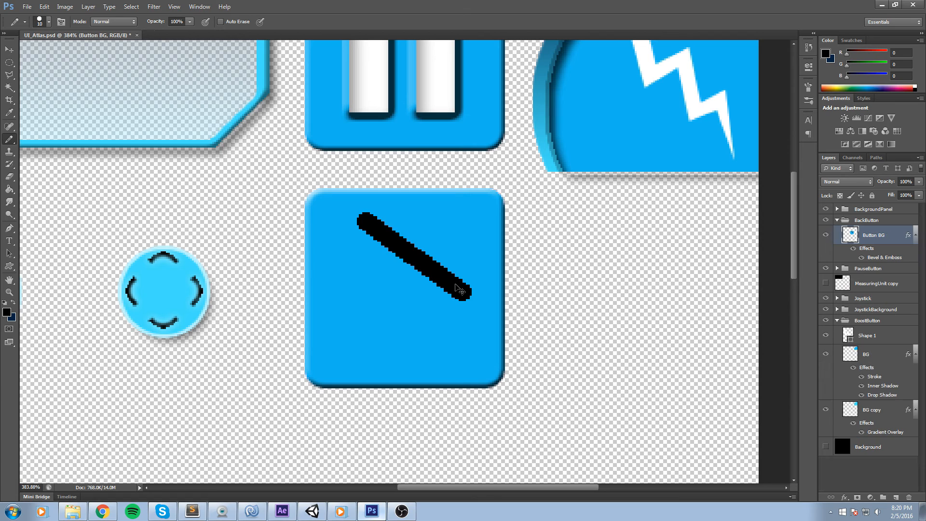
pyautogui.hotkey('ctrl', 'alt', 'z')
pyautogui.hotkey('ctrl', 'alt', 'z')
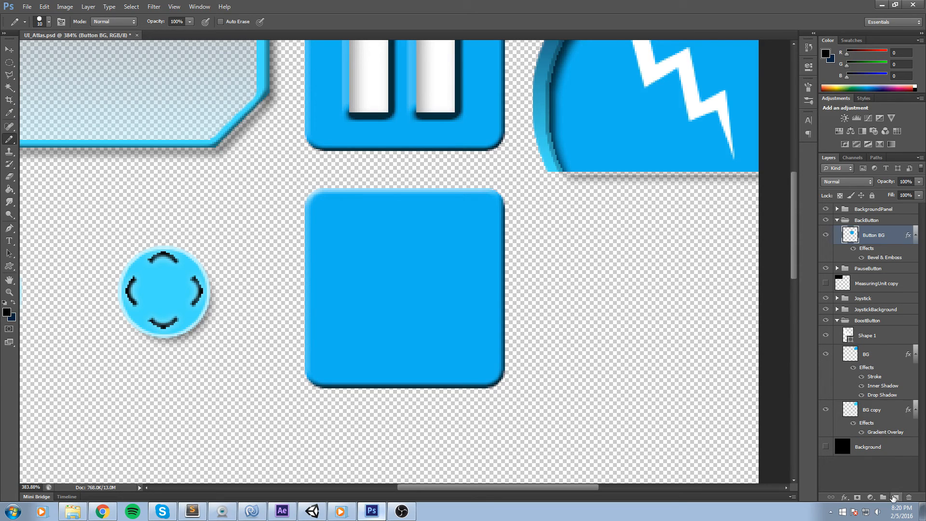
# Add a new layer in the BackButton group and draw a diagonal black stroke across the button's upper half.
pyautogui.click(893, 497)
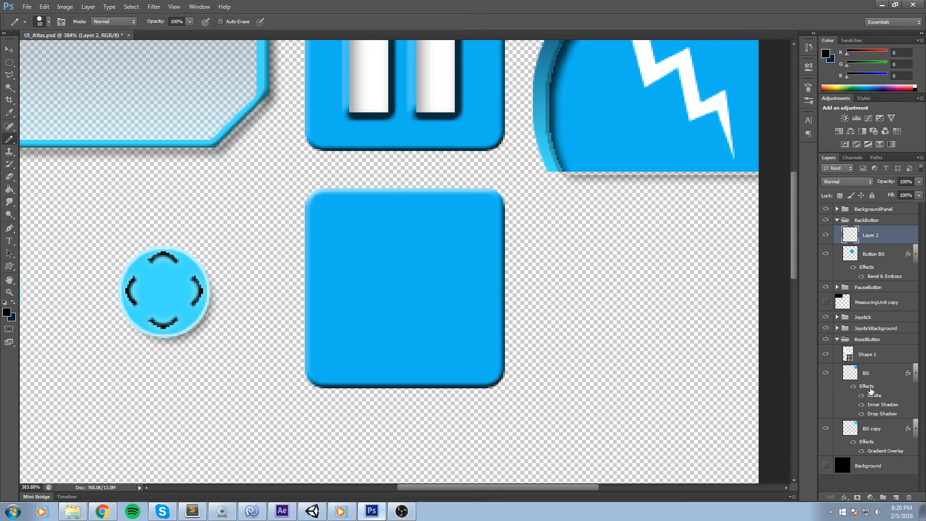
pyautogui.click(375, 220)
pyautogui.keyDown('shift'); pyautogui.click(463, 294); pyautogui.keyUp('shift')
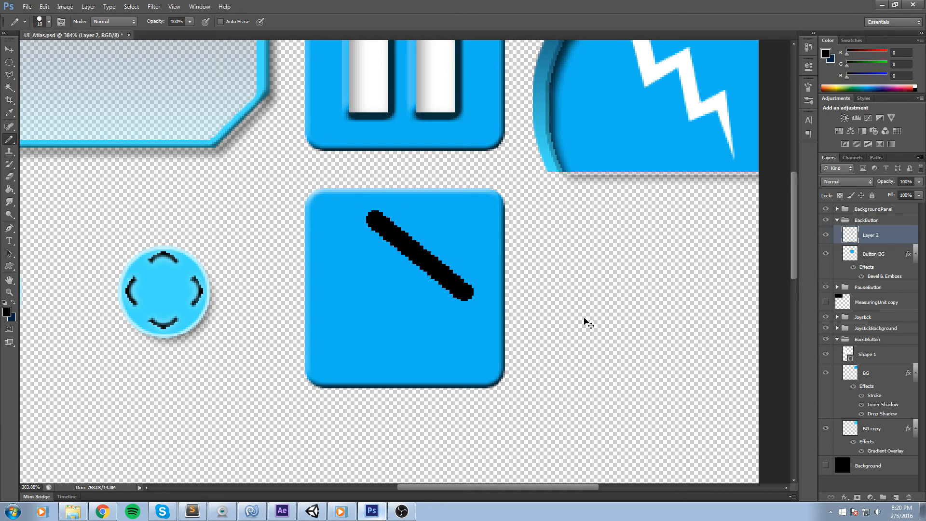
# Duplicate the stroke layer, flip the copy vertically and move it down to form a chevron.
pyautogui.hotkey('ctrl', 'j')
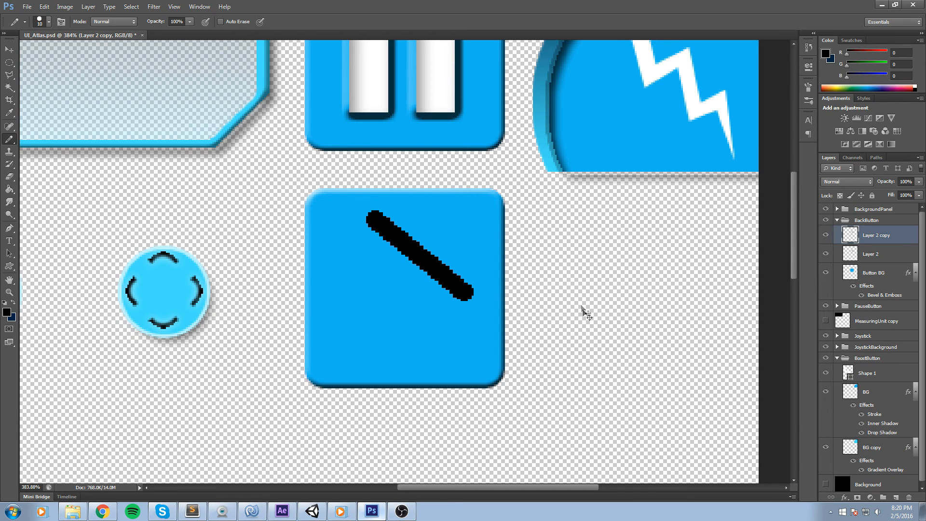
pyautogui.hotkey('ctrl', 't')
pyautogui.rightClick(444, 259)
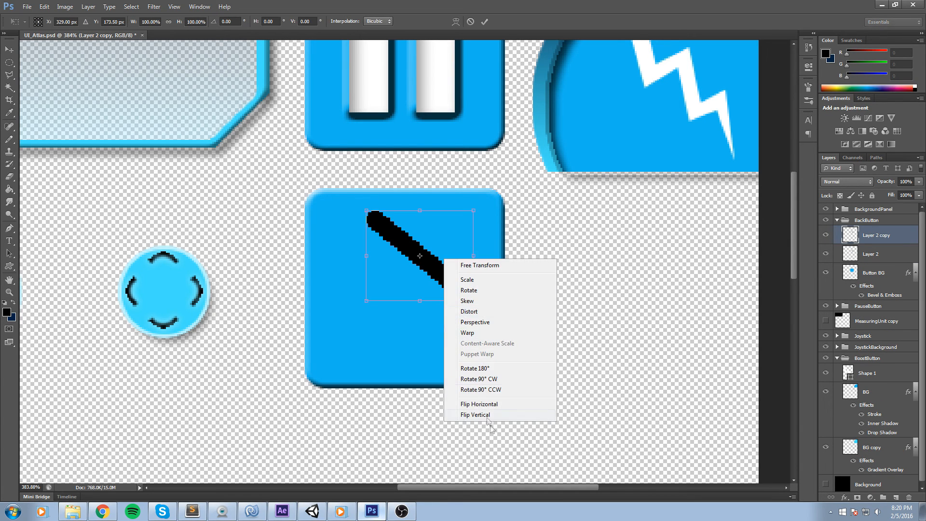
pyautogui.click(485, 416)
pyautogui.moveTo(452, 261); pyautogui.dragTo(452, 333)
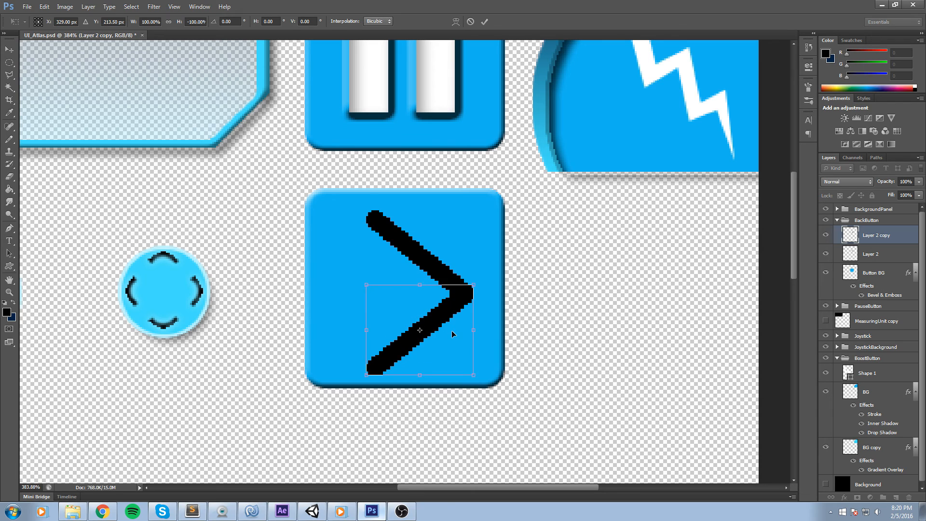
pyautogui.click(485, 22)
# Merge the two stroke layers into a single chevron layer.
pyautogui.press('b')
pyautogui.keyDown('shift'); pyautogui.click(871, 254); pyautogui.keyUp('shift')
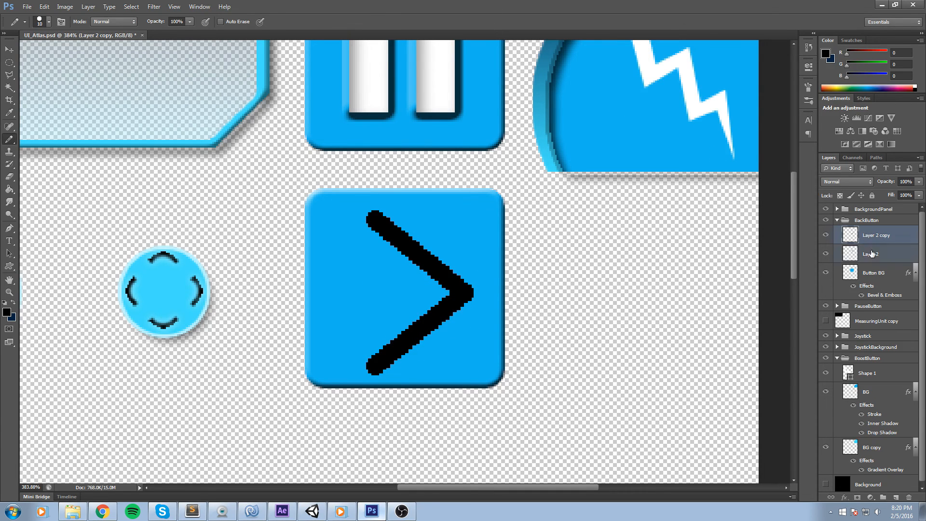
pyautogui.rightClick(872, 253)
pyautogui.click(801, 385)
# Scale the chevron down to about 76% and center it on the button.
pyautogui.hotkey('ctrl', 't')
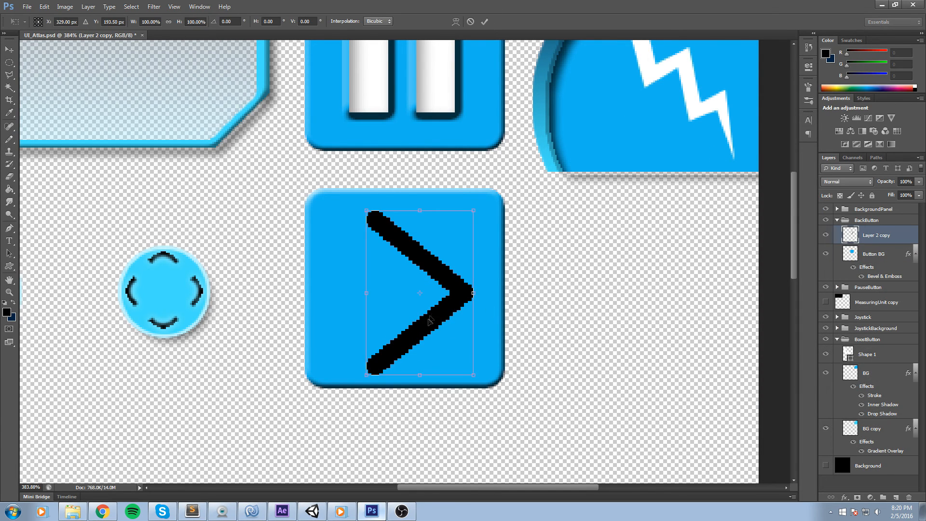
pyautogui.moveTo(471, 374); pyautogui.dragTo(461, 353)
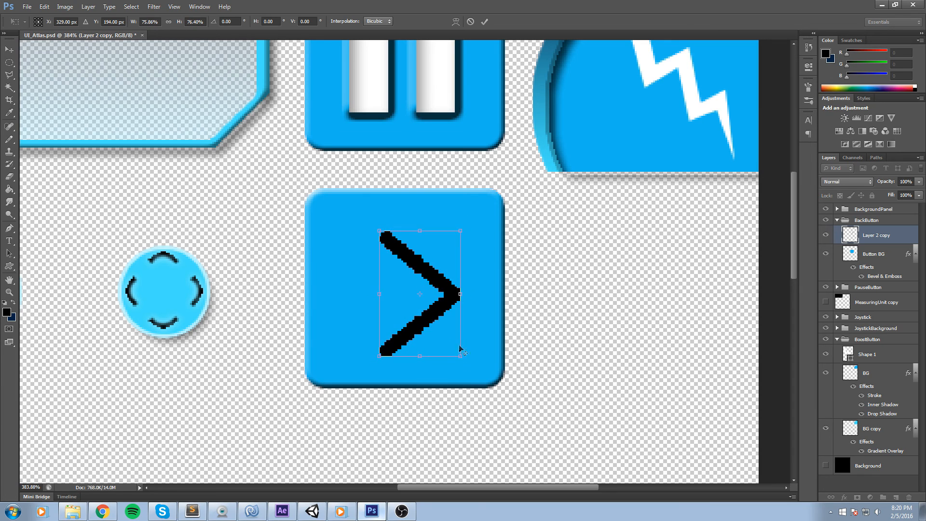
pyautogui.moveTo(412, 273)
pyautogui.mouseDown()
pyautogui.moveTo(400, 268)
pyautogui.moveTo(423, 266)
pyautogui.moveTo(424, 256)
pyautogui.moveTo(413, 266)
pyautogui.mouseUp()
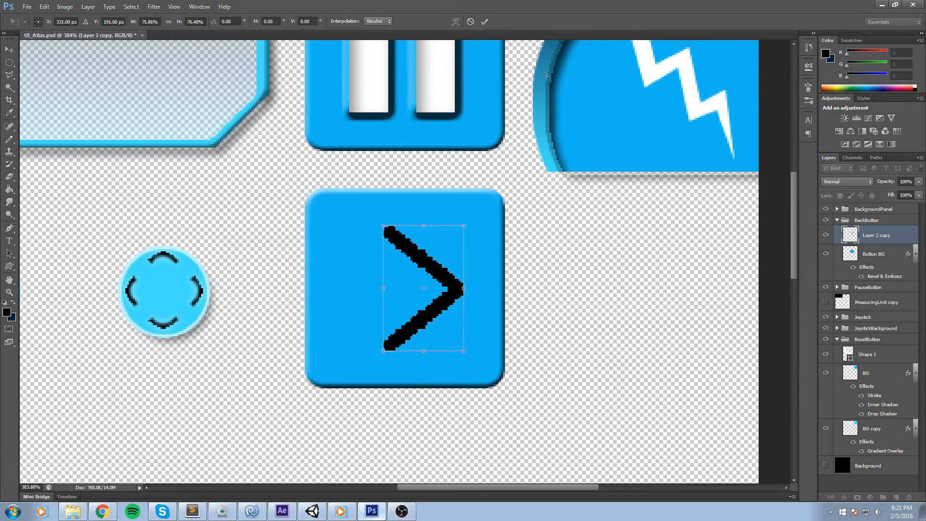
pyautogui.click(486, 22)
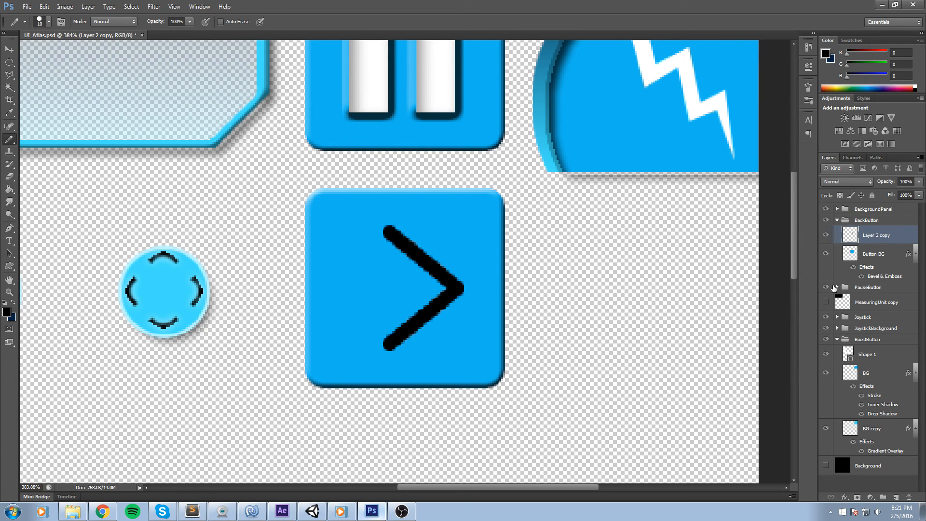
# Copy the White Stripe layer style from the PauseButton group and paste it onto the chevron layer.
pyautogui.click(837, 288)
pyautogui.click(837, 287)
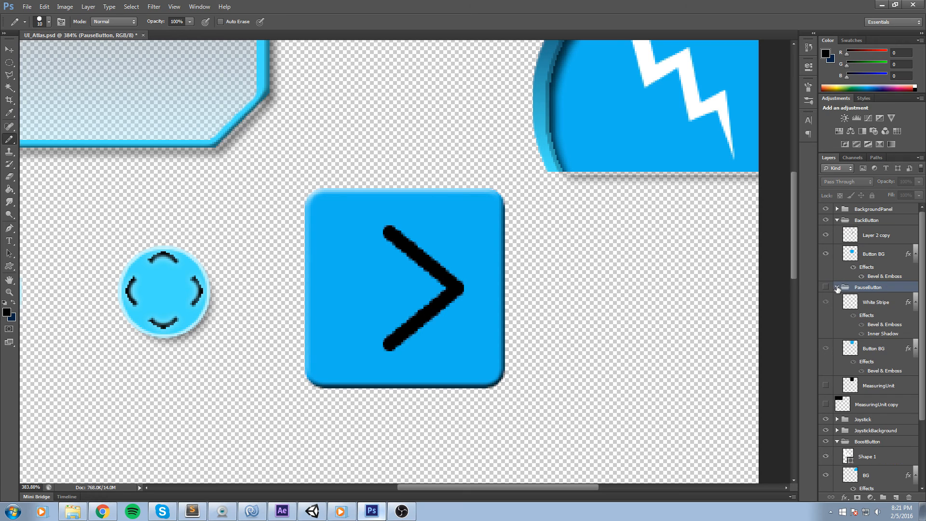
pyautogui.click(826, 287)
pyautogui.click(891, 304)
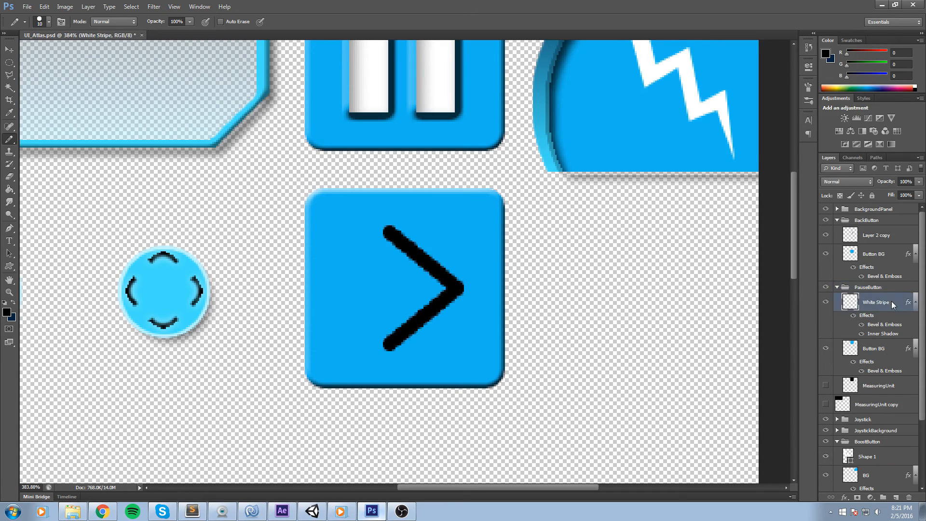
pyautogui.rightClick(891, 304)
pyautogui.click(810, 324)
pyautogui.click(894, 236)
pyautogui.rightClick(894, 236)
pyautogui.click(828, 333)
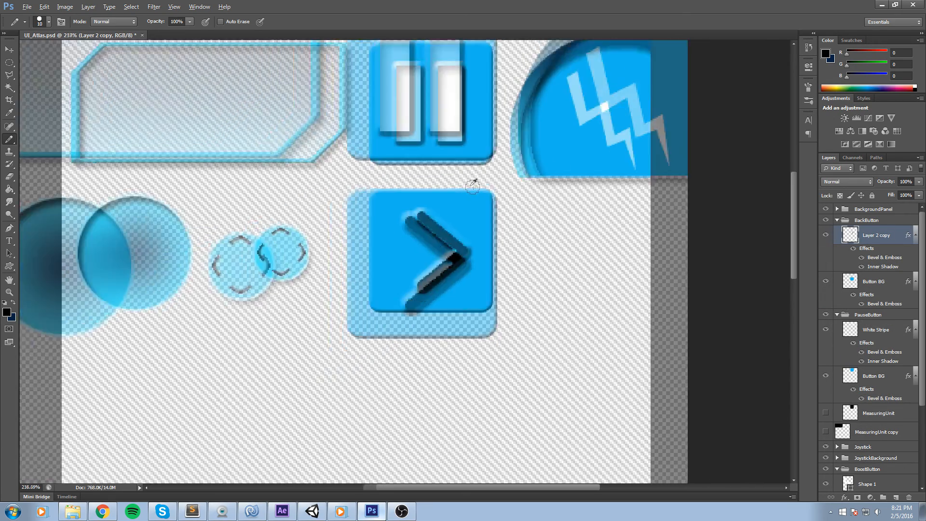
# Add a white Color Overlay to the chevron layer's style.
pyautogui.hotkey('ctrl', '0')
pyautogui.scroll(4, 502, 164)
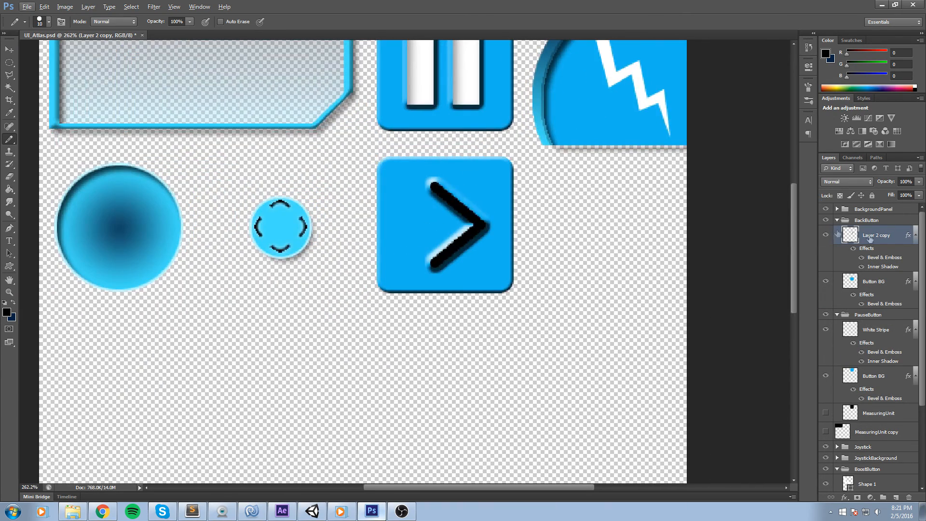
pyautogui.doubleClick(897, 235)
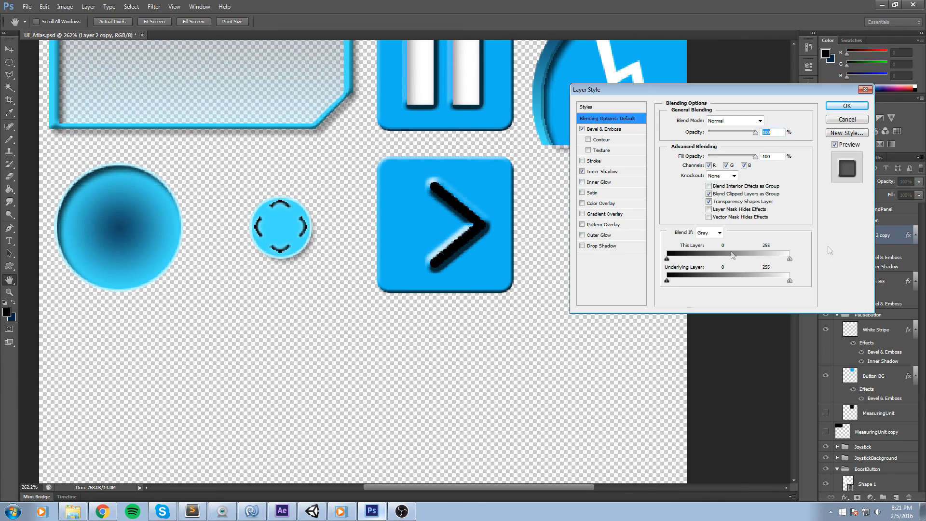
pyautogui.click(582, 204)
pyautogui.click(598, 203)
pyautogui.click(769, 120)
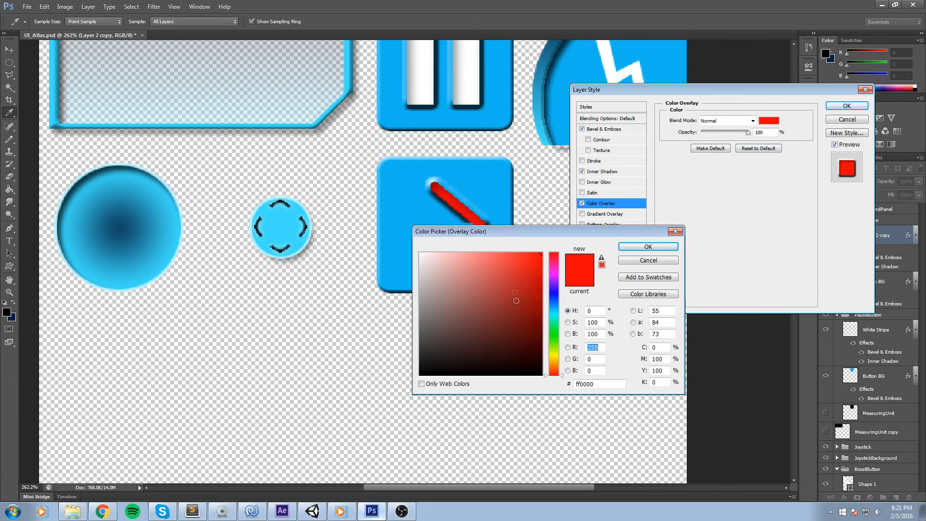
pyautogui.moveTo(516, 301); pyautogui.dragTo(419, 251)
pyautogui.click(651, 249)
pyautogui.click(848, 107)
# Stretch the chevron horizontally to about 141% width by pulling its left edge.
pyautogui.hotkey('ctrl', 't')
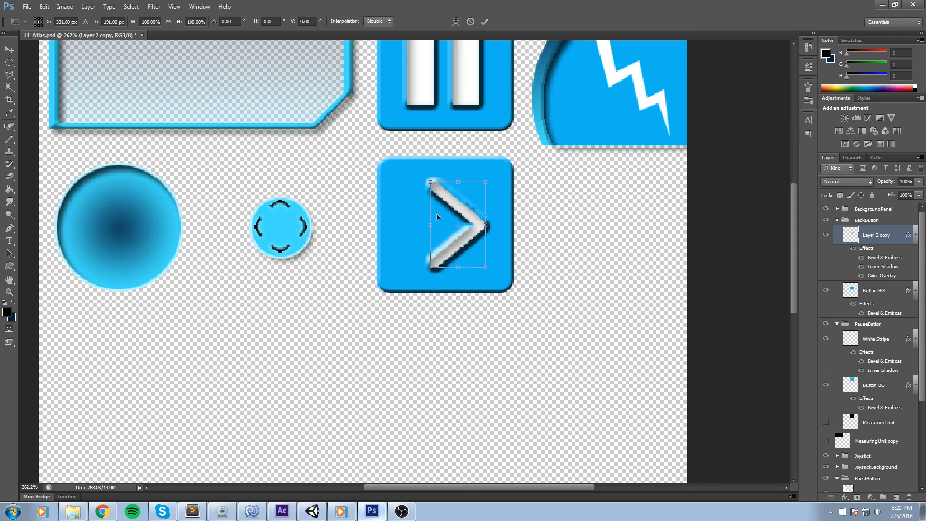
pyautogui.moveTo(431, 225); pyautogui.dragTo(406, 223)
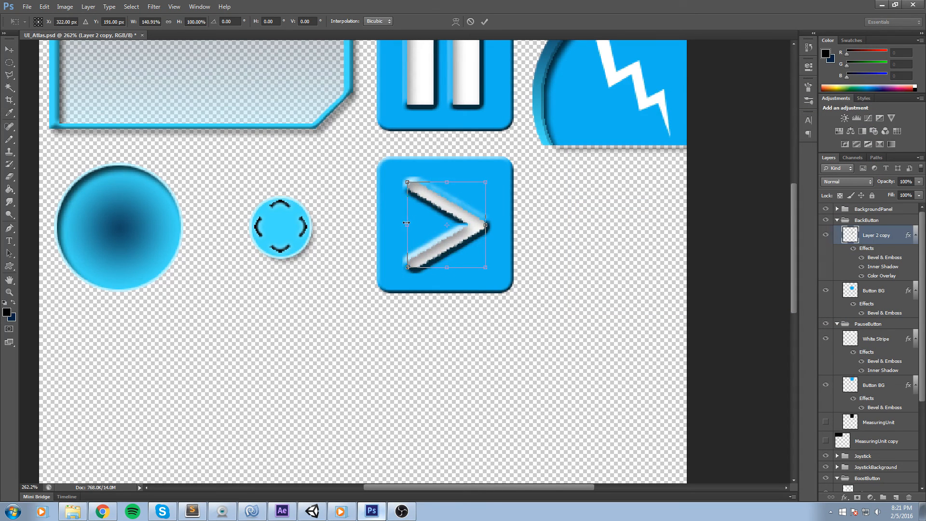
pyautogui.click(484, 22)
# Save a copy of the atlas as UI_Atlas.png in the Textures folder, replacing the existing file.
pyautogui.scroll(-3, 539, 211)
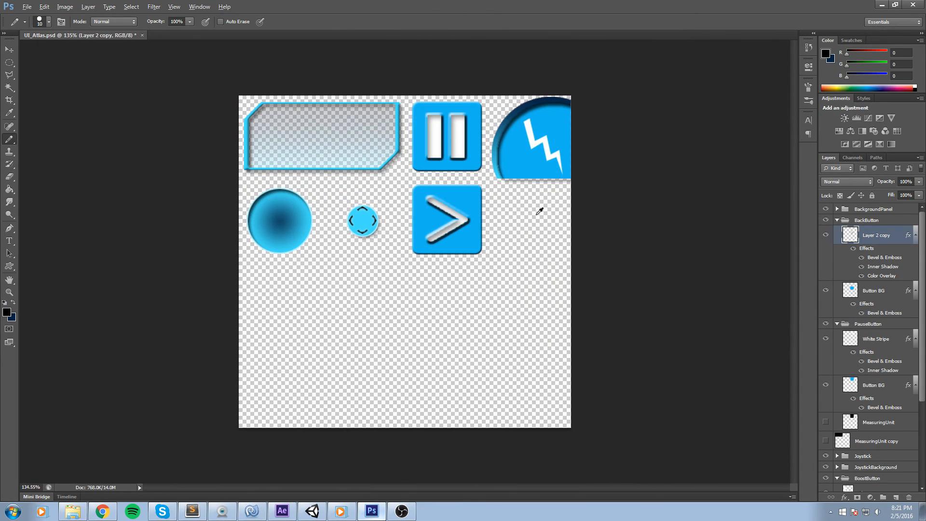
pyautogui.hotkey('ctrl', '0')
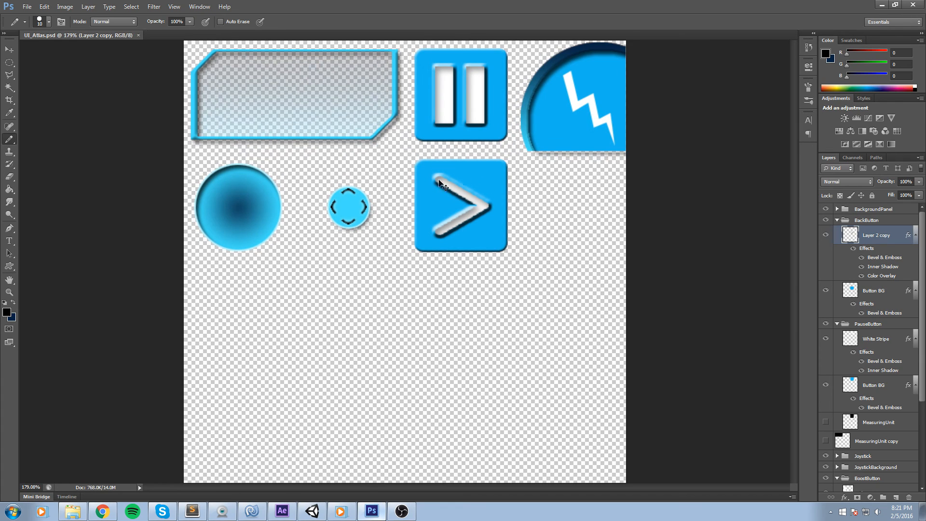
pyautogui.click(22, 7)
pyautogui.click(48, 121)
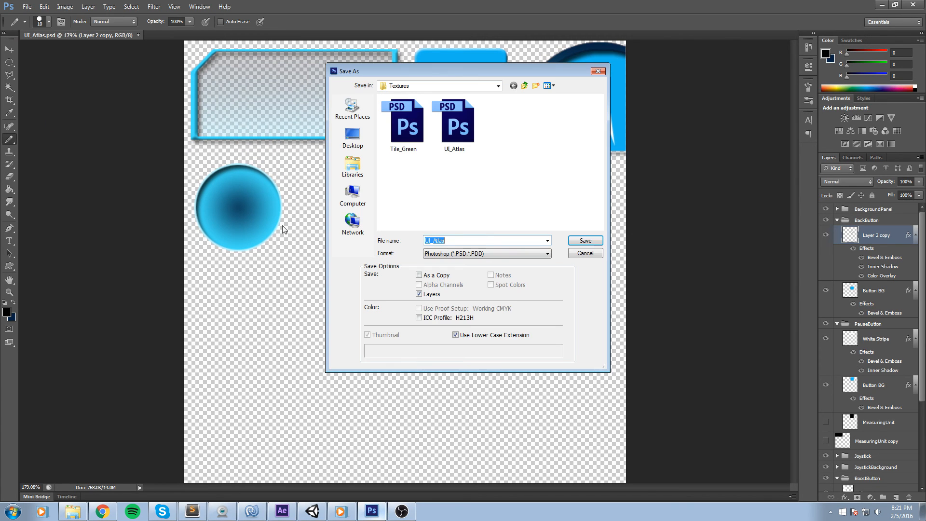
pyautogui.click(481, 254)
pyautogui.click(474, 369)
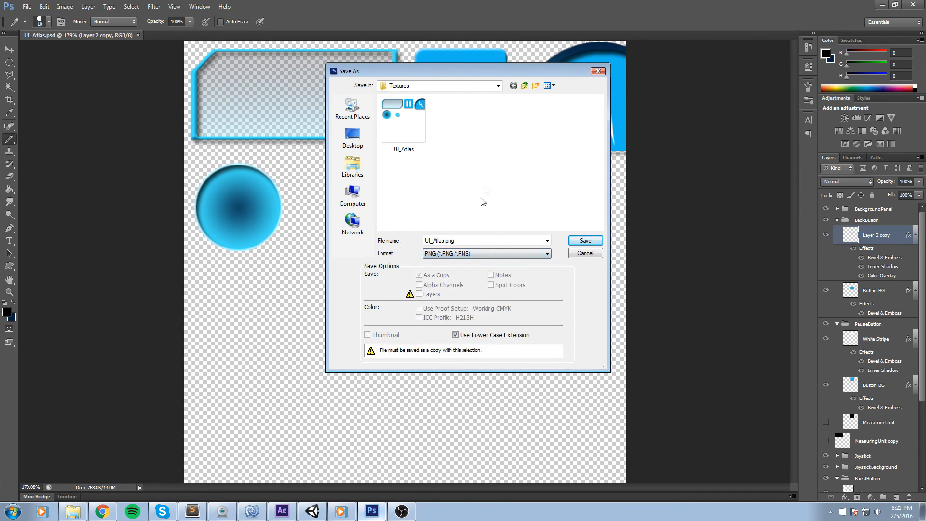
pyautogui.click(581, 240)
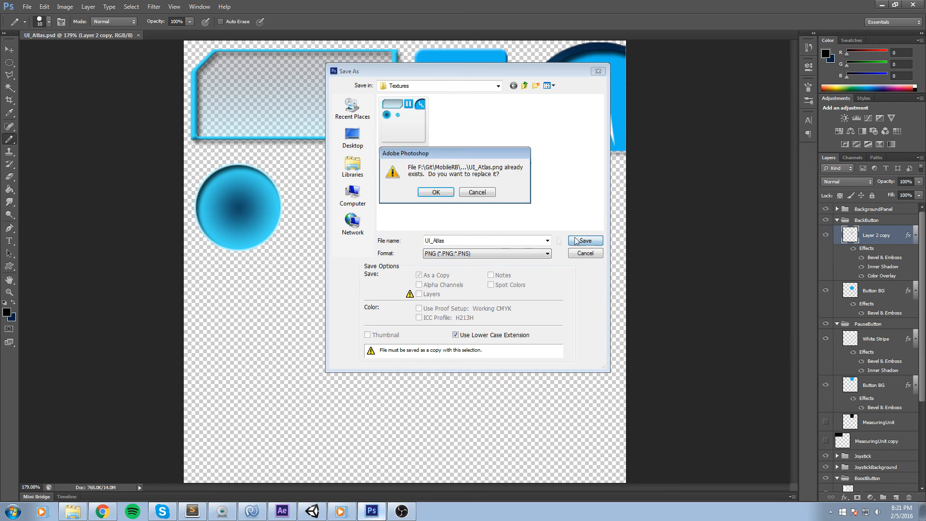
pyautogui.click(431, 194)
pyautogui.click(494, 160)
# Switch to Unity and open the UI_Atlas texture in the Sprite Editor.
pyautogui.click(881, 4)
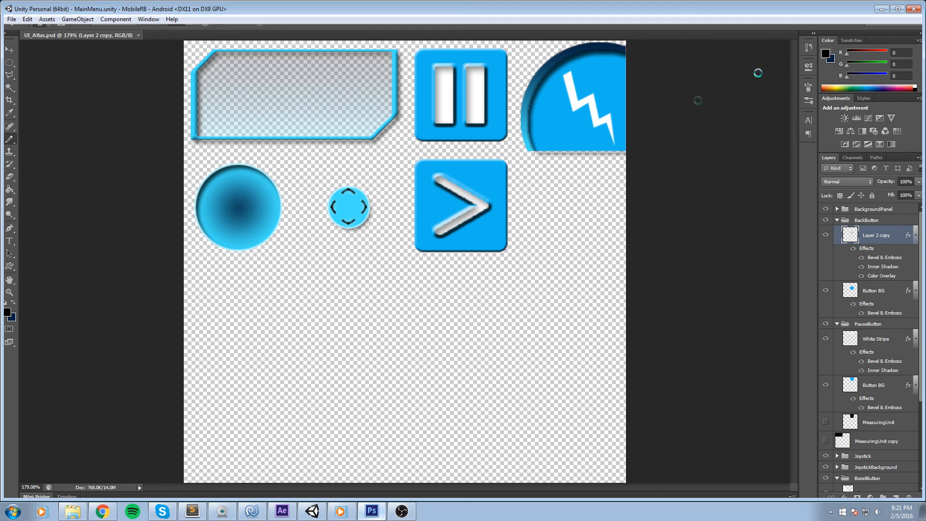
pyautogui.moveTo(431, 168); pyautogui.dragTo(264, 202)
pyautogui.click(617, 311)
pyautogui.click(903, 115)
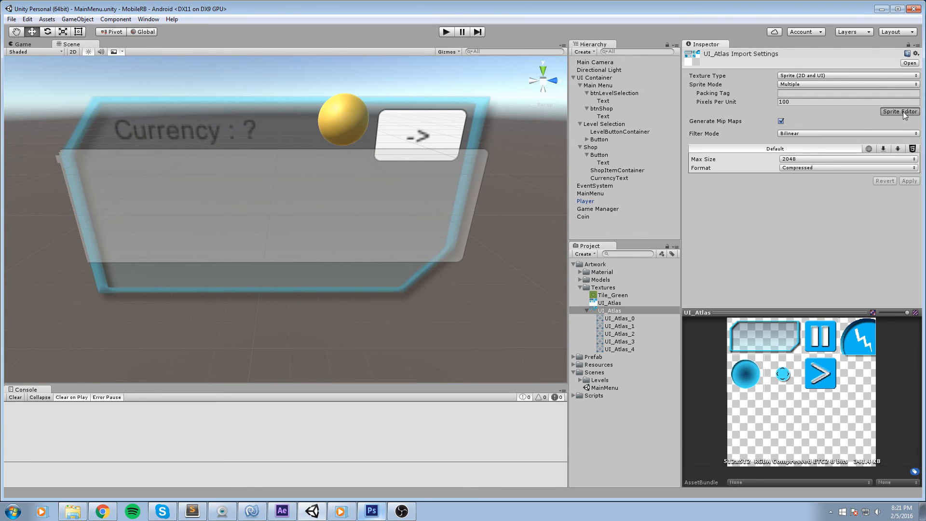
# Add a sprite slice around the arrow button at X 256, Y 256, 128 by 128, and apply it.
pyautogui.moveTo(490, 246); pyautogui.dragTo(396, 157)
pyautogui.moveTo(437, 180); pyautogui.dragTo(477, 216)
pyautogui.click(619, 377)
pyautogui.write('256')
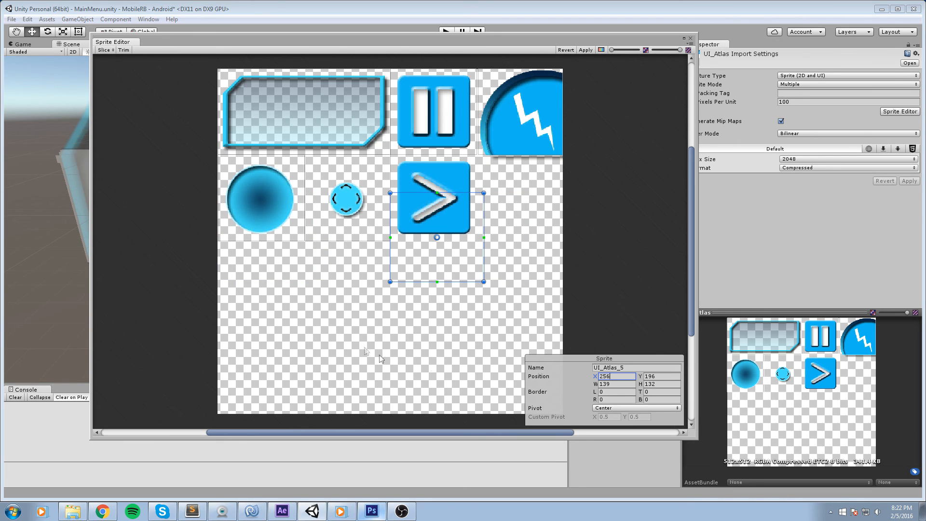
pyautogui.click(624, 385)
pyautogui.write('128')
pyautogui.press('Tab')
pyautogui.write('128')
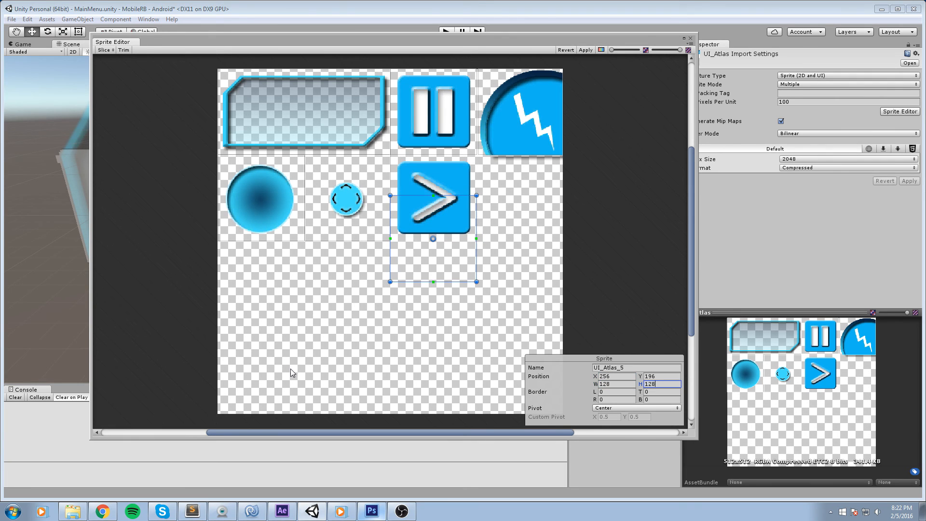
pyautogui.click(666, 376)
pyautogui.write('256')
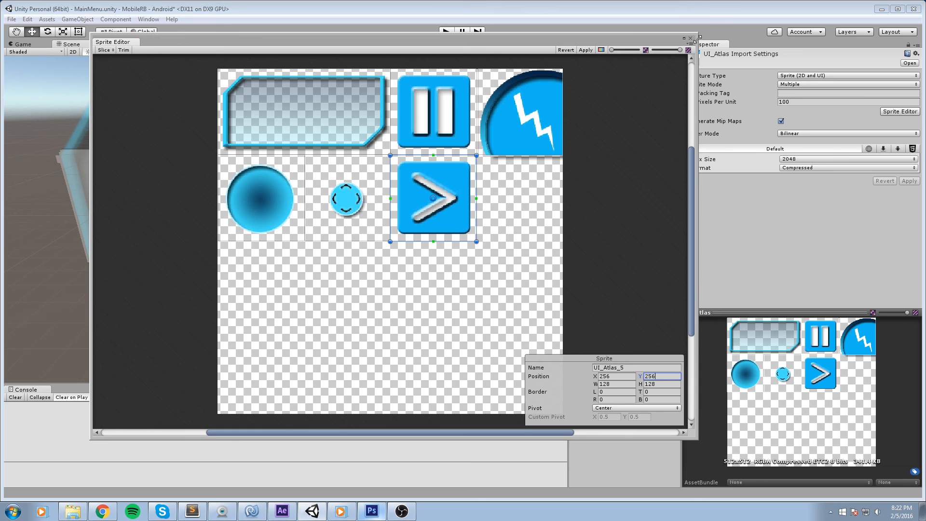
pyautogui.click(691, 35)
pyautogui.click(470, 273)
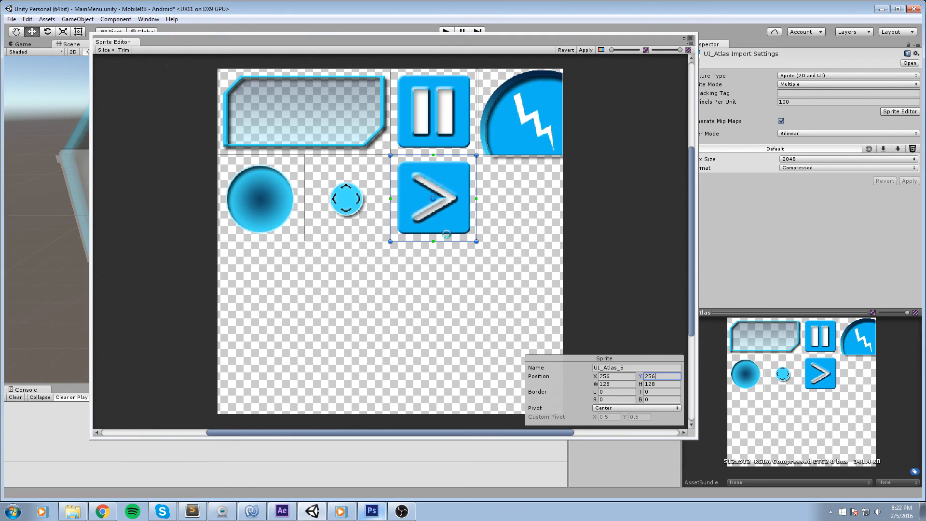
# Close the Sprite Editor and set the shop Button's source image to the UI_Atlas_5 sprite.
pyautogui.moveTo(372, 113); pyautogui.dragTo(341, 185)
pyautogui.click(377, 185)
pyautogui.click(414, 197)
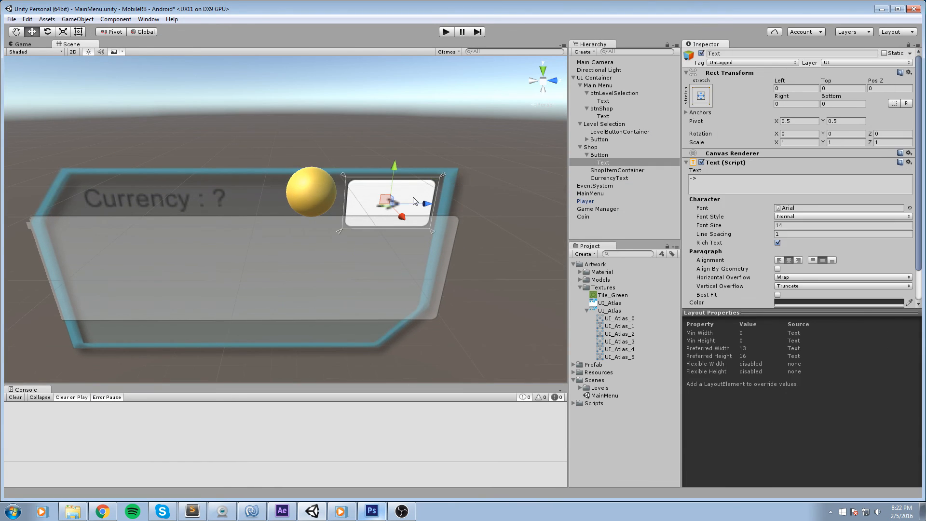
pyautogui.click(597, 154)
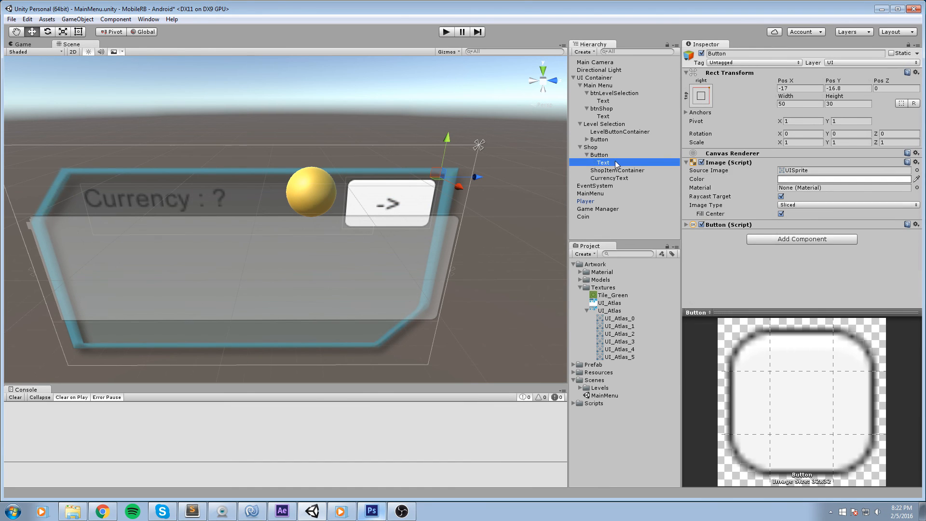
pyautogui.click(603, 163)
pyautogui.click(602, 157)
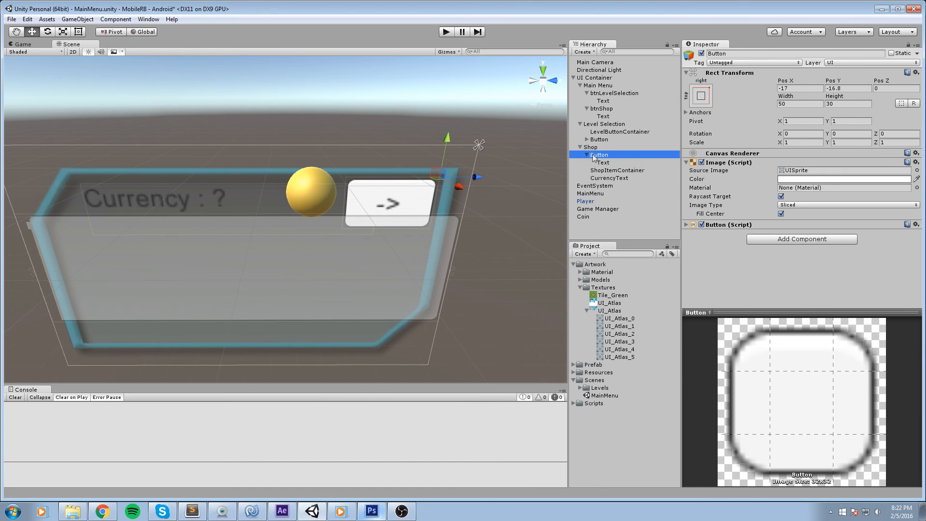
pyautogui.click(587, 155)
pyautogui.moveTo(435, 177)
pyautogui.mouseDown()
pyautogui.moveTo(433, 167)
pyautogui.moveTo(444, 165)
pyautogui.moveTo(433, 170)
pyautogui.mouseUp()
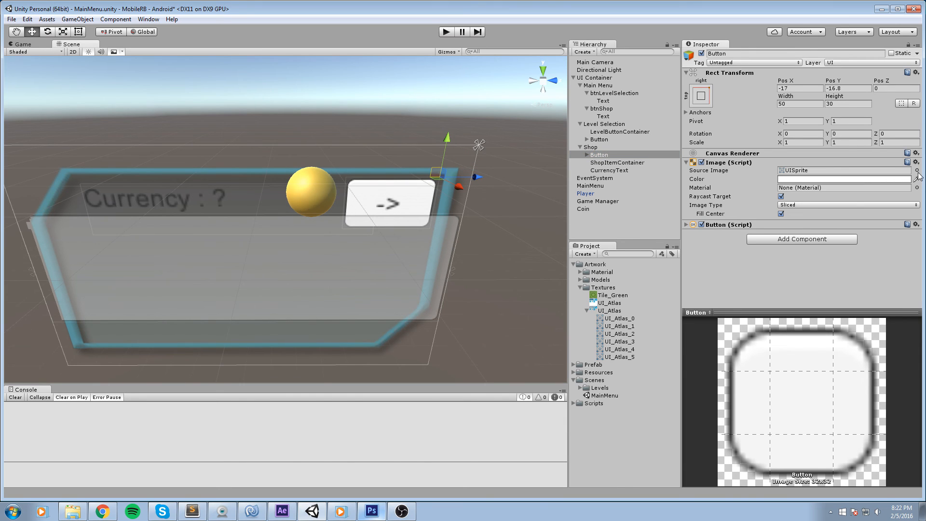
pyautogui.click(917, 171)
pyautogui.click(537, 285)
pyautogui.click(837, 171)
# Delete the Text child of the shop Button.
pyautogui.click(586, 155)
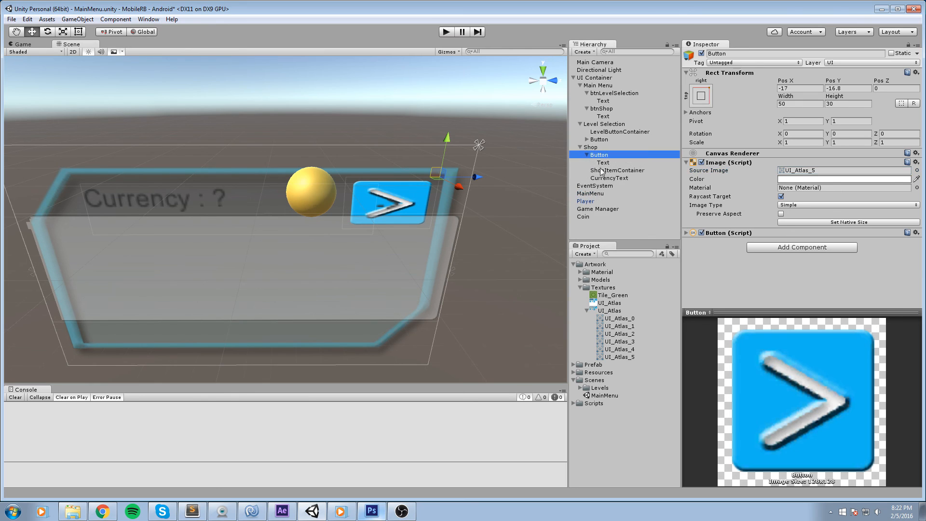
pyautogui.click(604, 163)
pyautogui.press('Delete')
# Reposition the shop's arrow button at the panel's top-right corner and save the scene.
pyautogui.click(599, 156)
pyautogui.scroll(1, 437, 189)
pyautogui.moveTo(437, 189); pyautogui.dragTo(416, 178)
pyautogui.press('r')
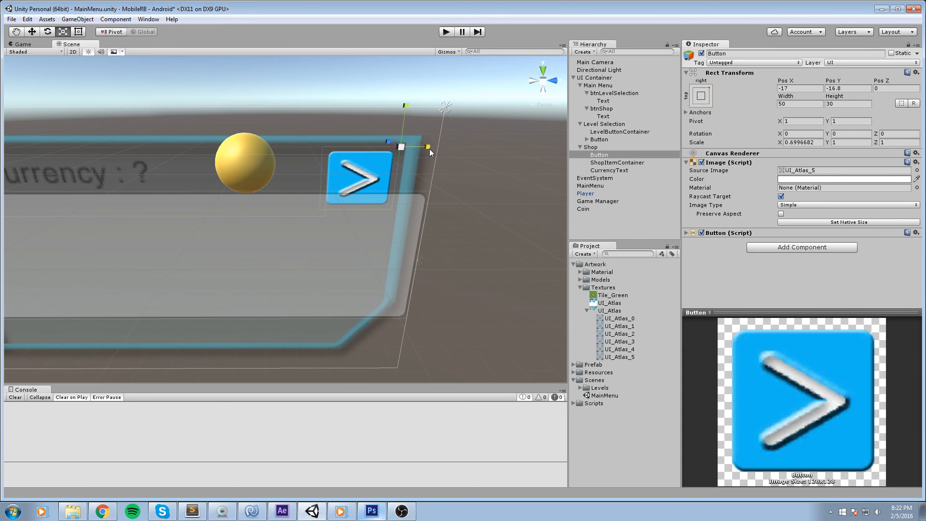
pyautogui.press('w')
pyautogui.moveTo(397, 142); pyautogui.dragTo(404, 133)
pyautogui.hotkey('ctrl', 's')
# Delete the Text child of the Level Selection Button.
pyautogui.scroll(-6, 290, 110)
pyautogui.moveTo(290, 109); pyautogui.dragTo(187, 143)
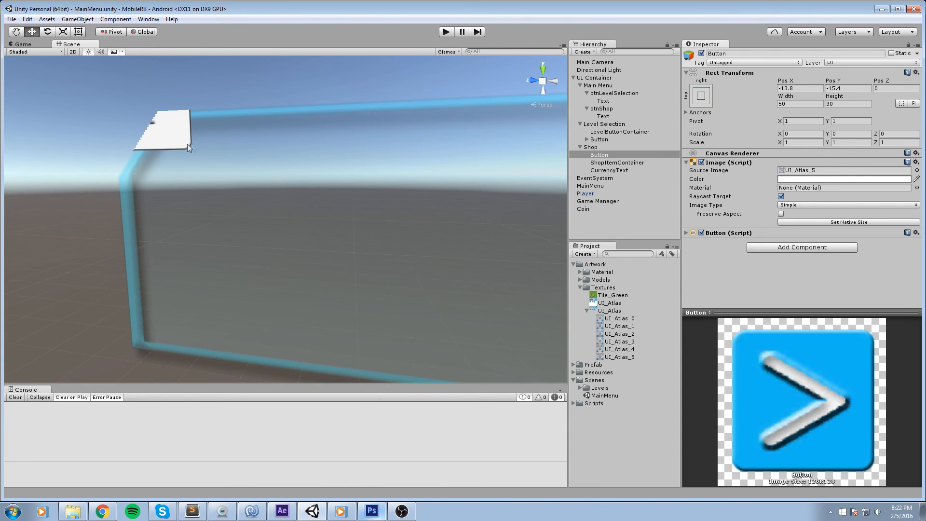
pyautogui.click(188, 144)
pyautogui.click(182, 138)
pyautogui.click(607, 148)
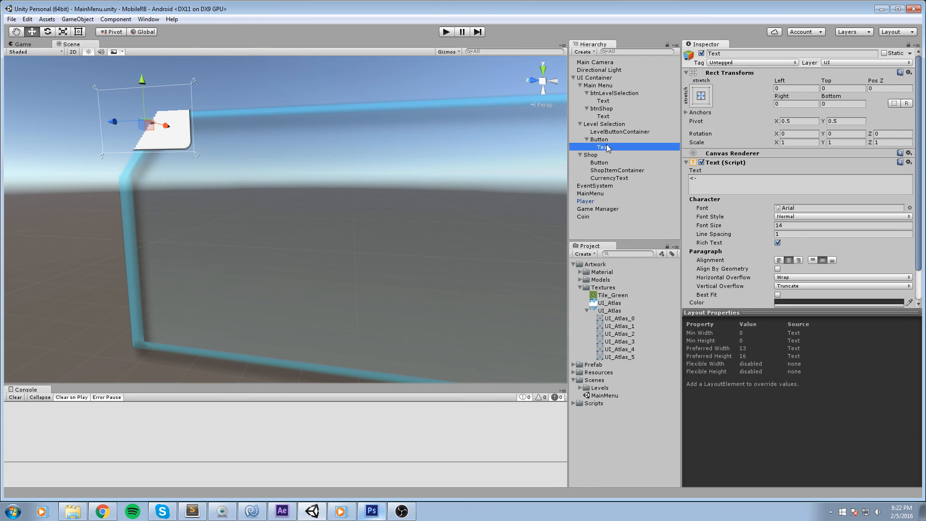
pyautogui.press('Delete')
# Set the Level Selection Button's source image to UI_Atlas_5 and move it to the panel's upper-left corner.
pyautogui.click(609, 140)
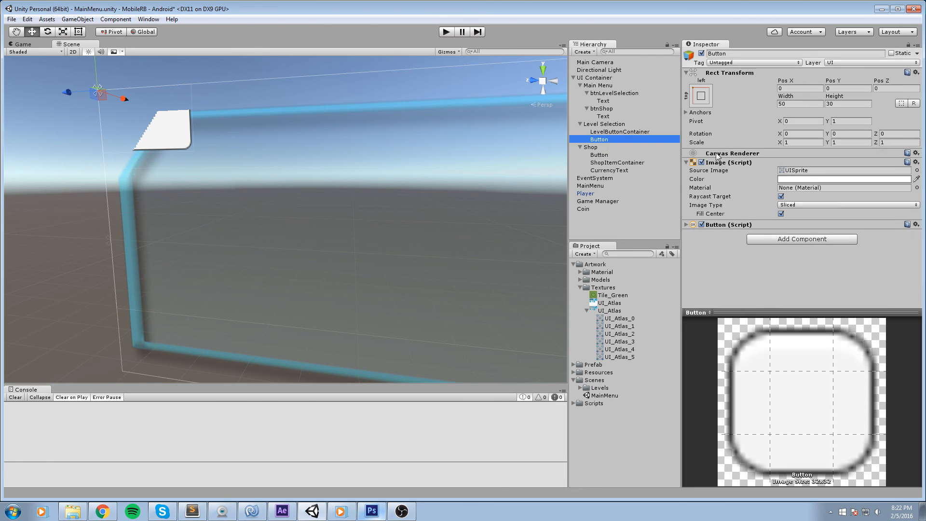
pyautogui.click(917, 170)
pyautogui.click(542, 296)
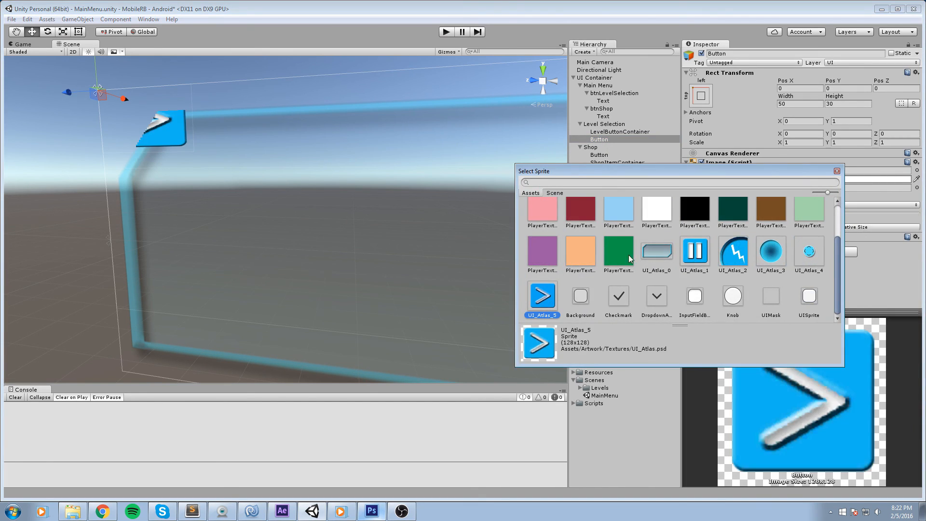
pyautogui.click(837, 172)
pyautogui.moveTo(111, 103); pyautogui.dragTo(173, 129)
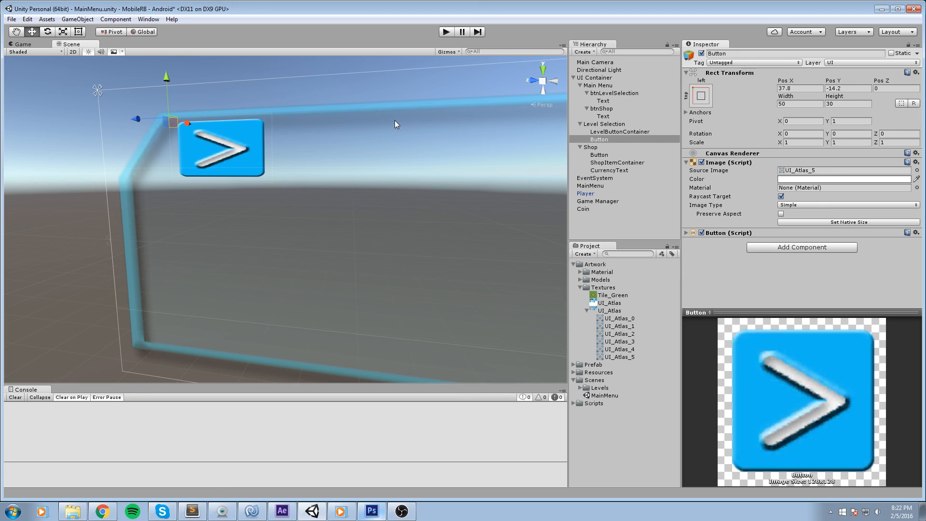
# Try to flip the Level Selection back button by rotating it 180 degrees and moving it.
pyautogui.press('e')
pyautogui.moveTo(203, 129); pyautogui.dragTo(63, 101)
pyautogui.press('w')
pyautogui.moveTo(173, 125); pyautogui.dragTo(271, 193)
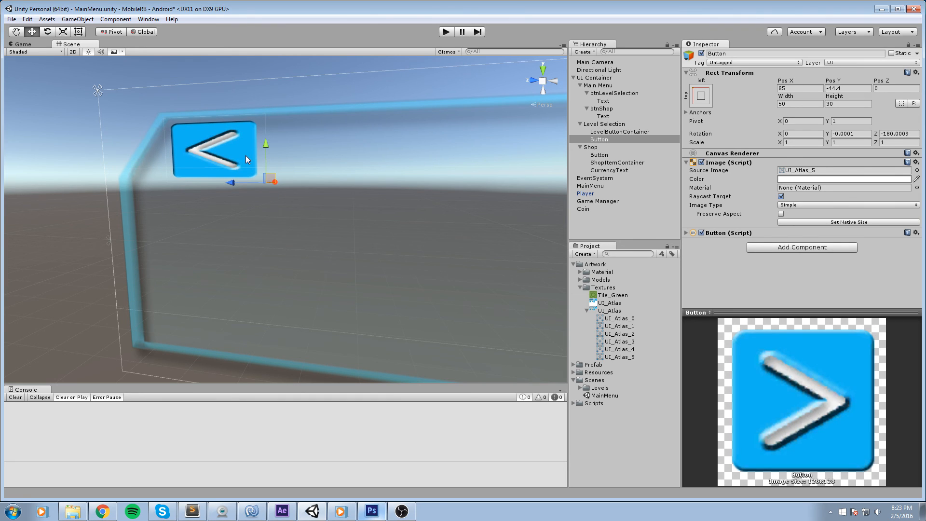
pyautogui.hotkey('ctrl', 'z')
# Mirror the Level Selection back button horizontally by setting its X scale to -1.
pyautogui.hotkey('ctrl', 'z')
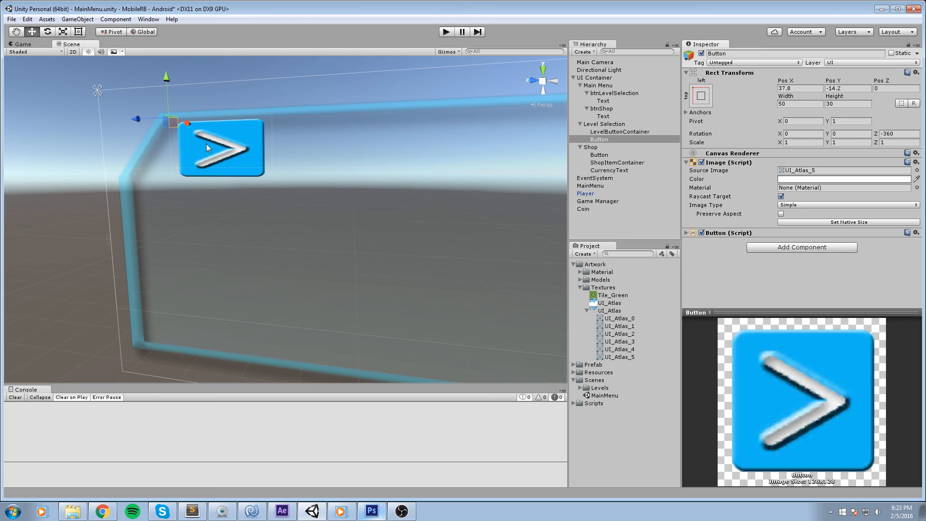
pyautogui.press('e')
pyautogui.press('r')
pyautogui.moveTo(201, 115); pyautogui.dragTo(229, 120)
pyautogui.hotkey('ctrl', 'z')
pyautogui.press('w')
pyautogui.press('e')
pyautogui.press('r')
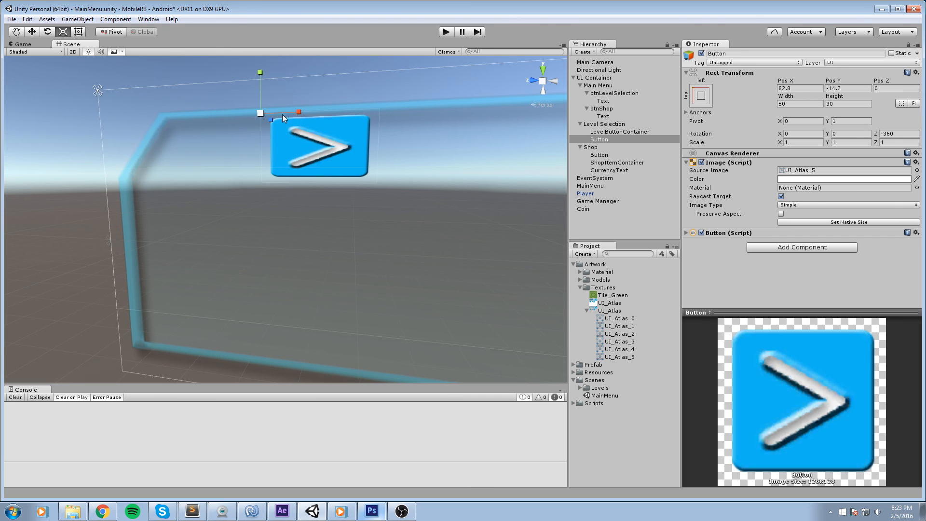
pyautogui.moveTo(296, 111); pyautogui.dragTo(209, 116)
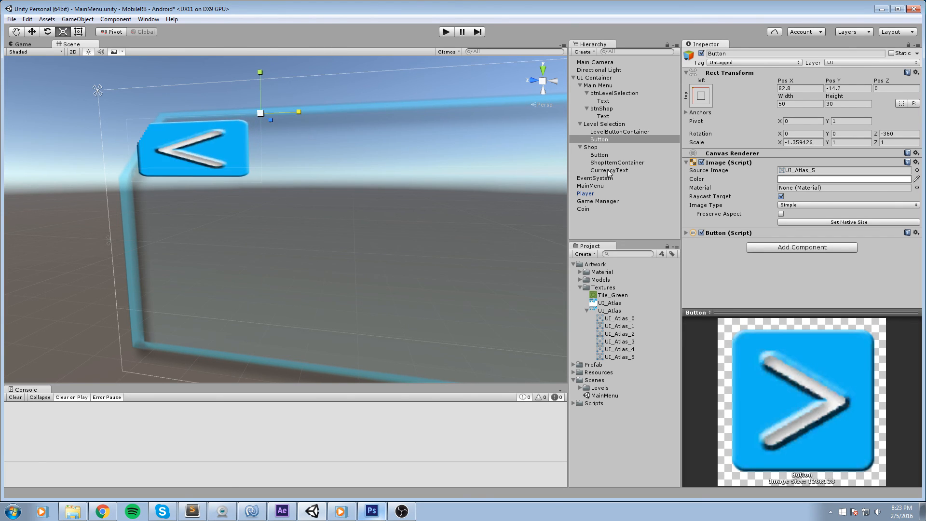
pyautogui.hotkey('ctrl', 'z')
pyautogui.click(818, 145)
pyautogui.write('-1')
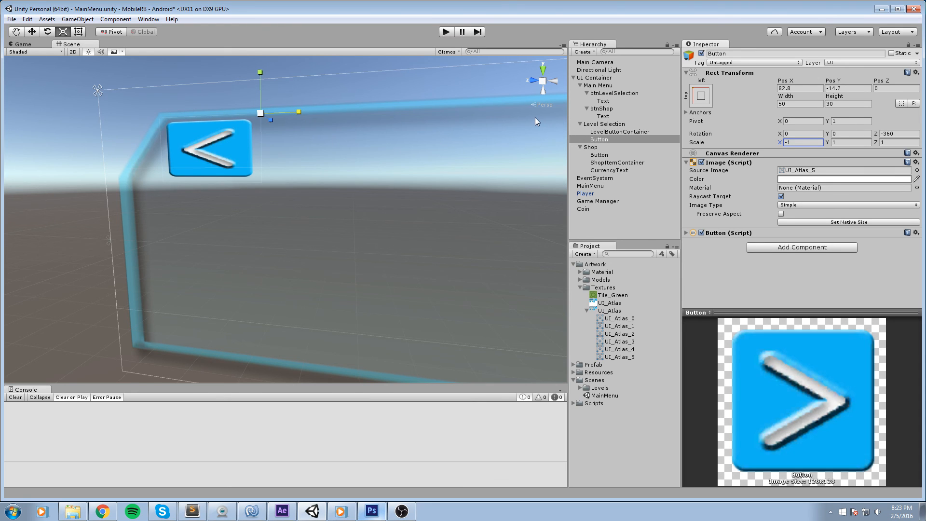
# Move the back button down into the panel's top-left corner and save the scene.
pyautogui.moveTo(268, 99); pyautogui.dragTo(266, 176)
pyautogui.press('w')
pyautogui.scroll(-3, 279, 174)
pyautogui.hotkey('ctrl', 's')
# Set the Level Selection panel's color alpha to 255.
pyautogui.click(158, 171)
pyautogui.moveTo(158, 170); pyautogui.dragTo(346, 204)
pyautogui.click(346, 205)
pyautogui.click(820, 180)
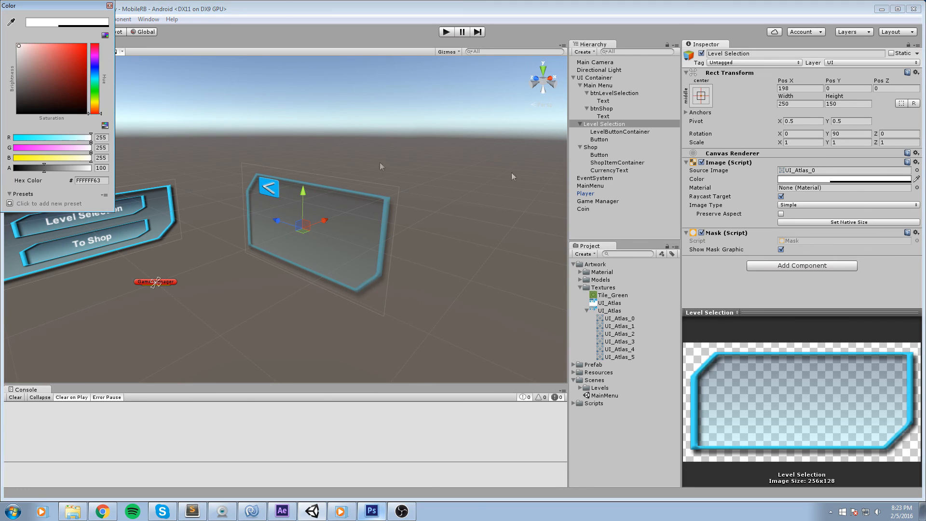
pyautogui.moveTo(45, 168); pyautogui.dragTo(162, 174)
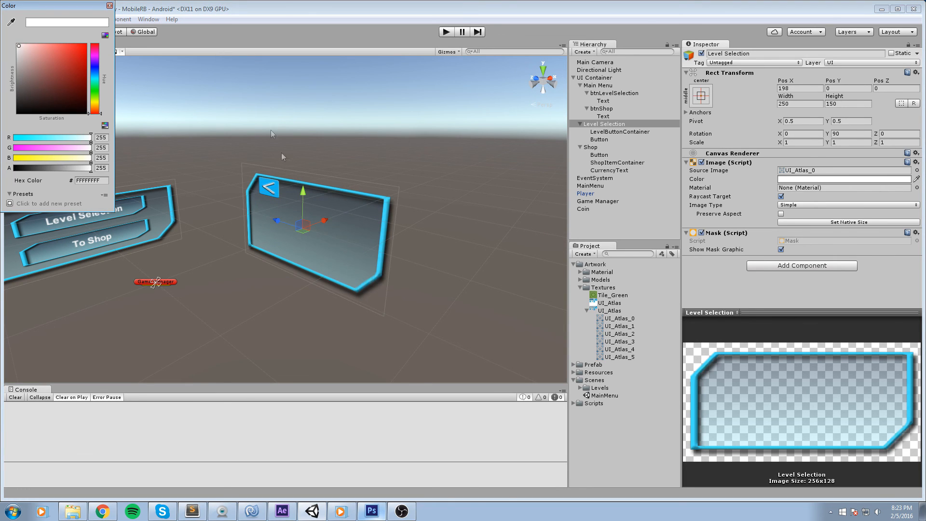
pyautogui.click(110, 6)
# Set the Shop panel's color alpha to 255 as well.
pyautogui.moveTo(348, 213); pyautogui.dragTo(167, 216)
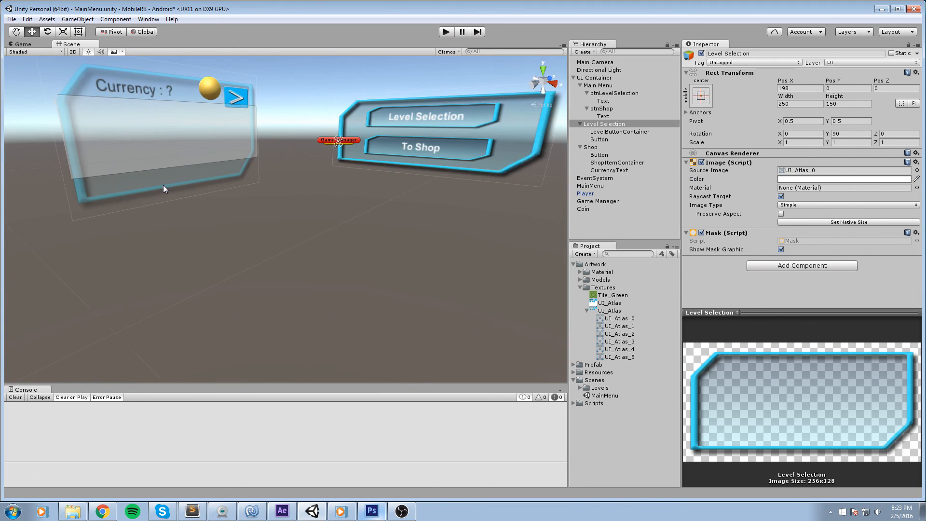
pyautogui.click(163, 189)
pyautogui.click(898, 181)
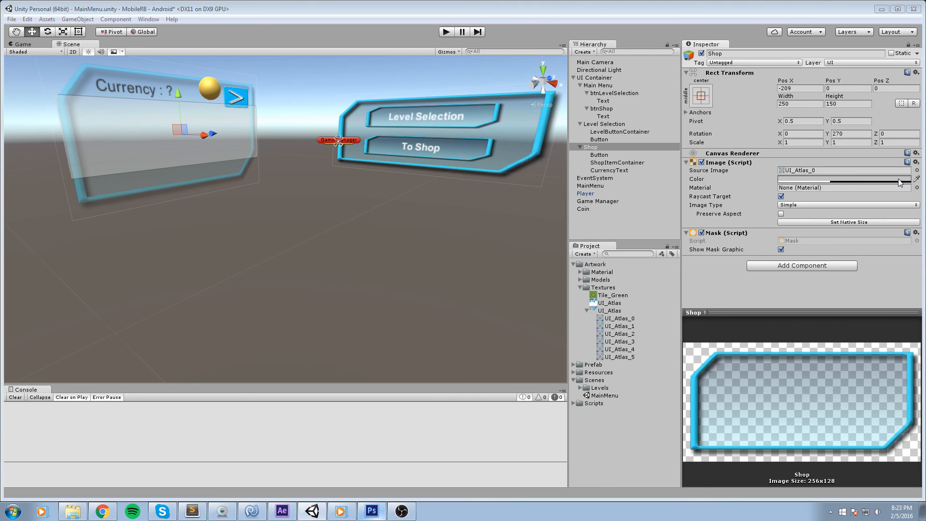
pyautogui.moveTo(47, 168); pyautogui.dragTo(159, 89)
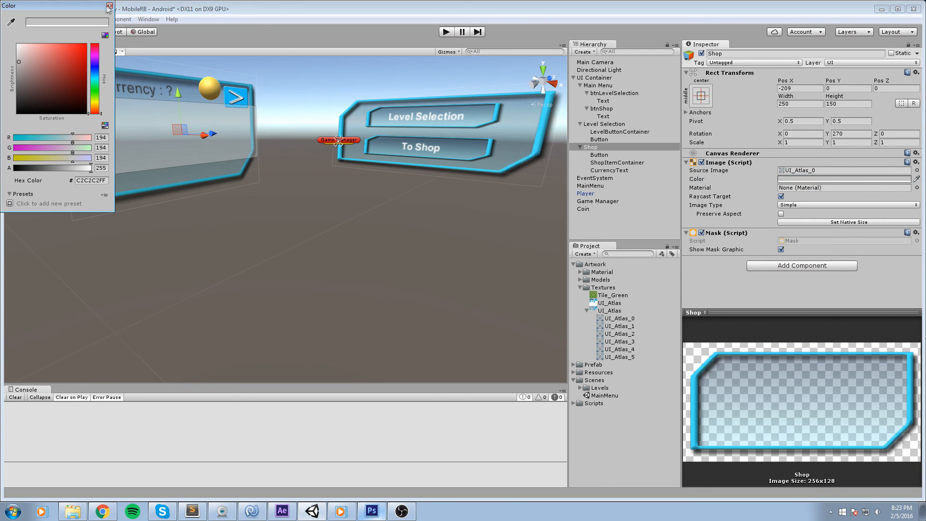
pyautogui.moveTo(35, 56); pyautogui.dragTo(1, 6)
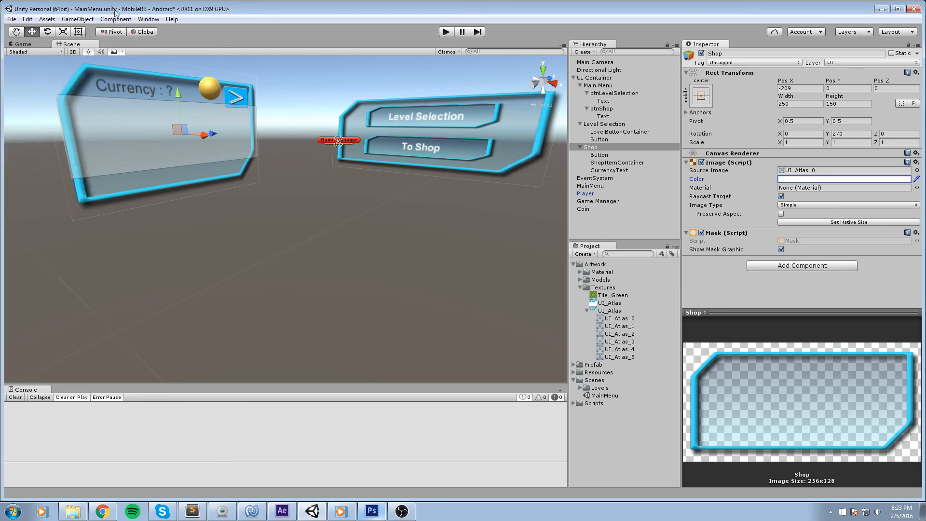
# Enter Play mode and open the first level from Level Selection.
pyautogui.click(378, 90)
pyautogui.click(446, 33)
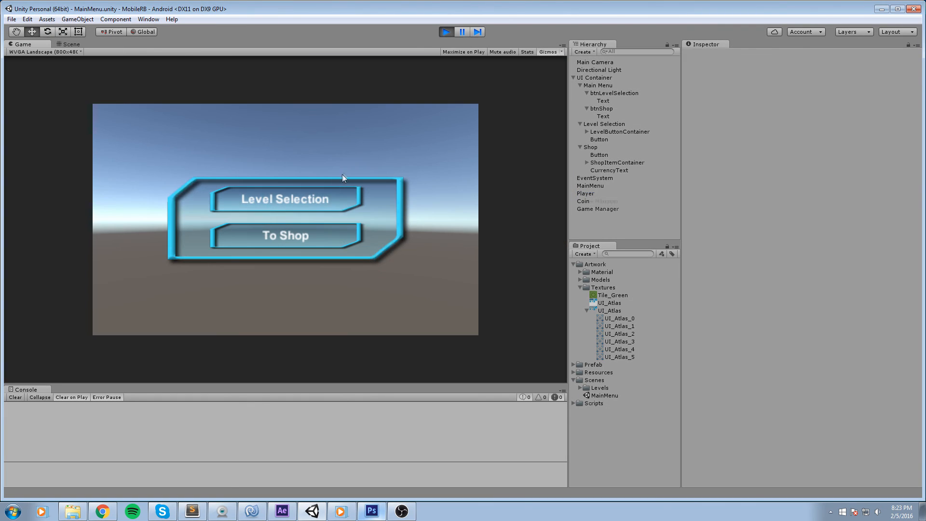
pyautogui.click(292, 193)
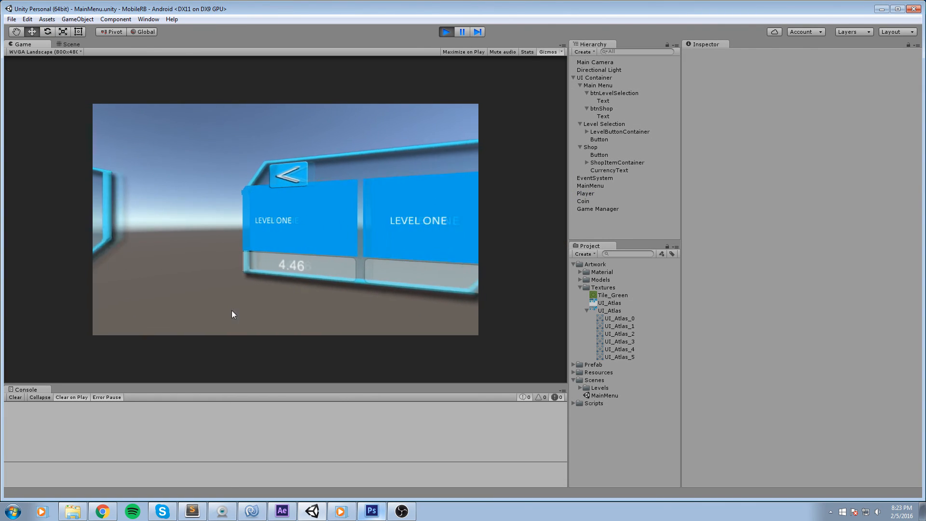
pyautogui.moveTo(249, 224); pyautogui.dragTo(163, 225)
pyautogui.click(299, 210)
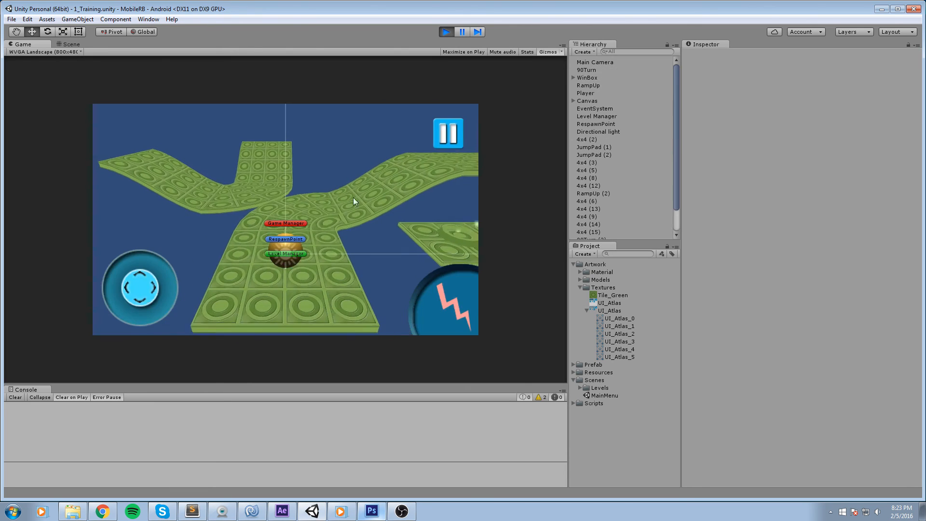
# Test the in-level pause menu's return to the main menu, then exit Play mode.
pyautogui.press('w')
pyautogui.click(450, 134)
pyautogui.click(445, 143)
pyautogui.moveTo(299, 174); pyautogui.dragTo(401, 204)
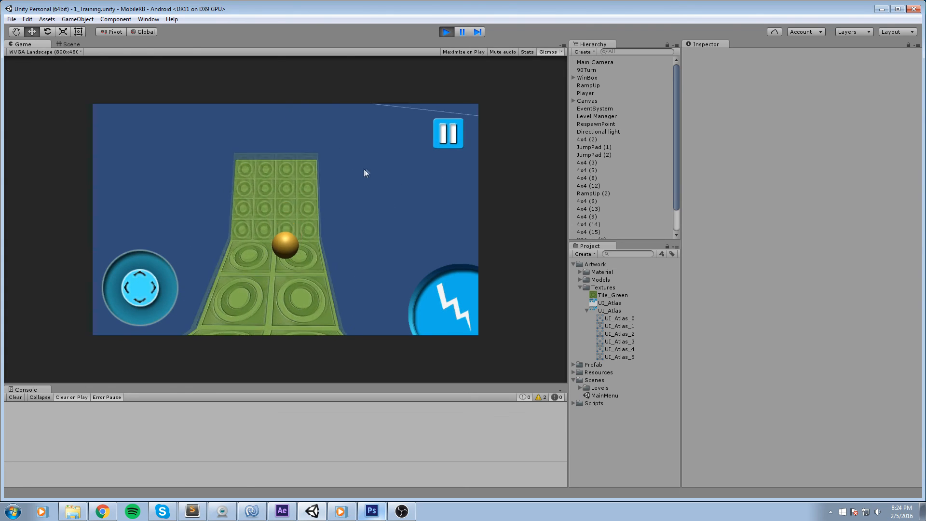
pyautogui.moveTo(367, 167); pyautogui.dragTo(268, 177)
pyautogui.moveTo(401, 186); pyautogui.dragTo(291, 198)
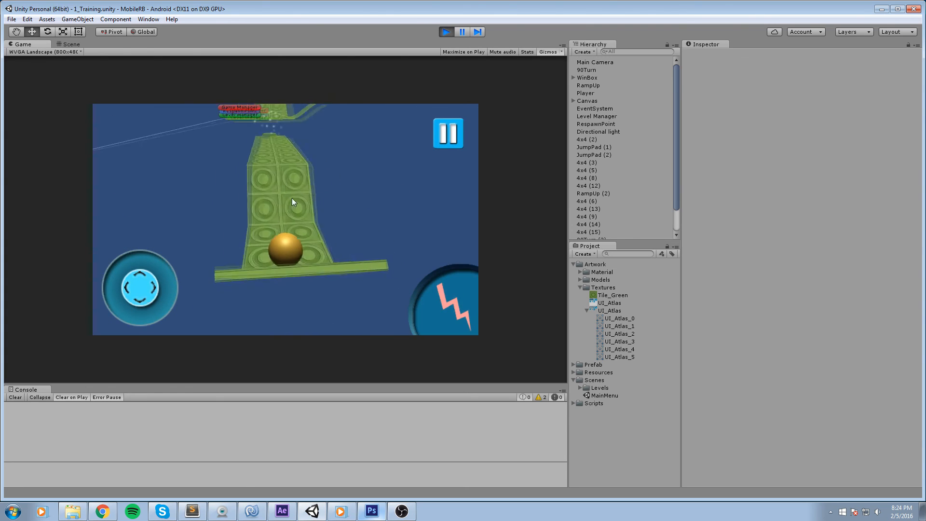
pyautogui.click(467, 283)
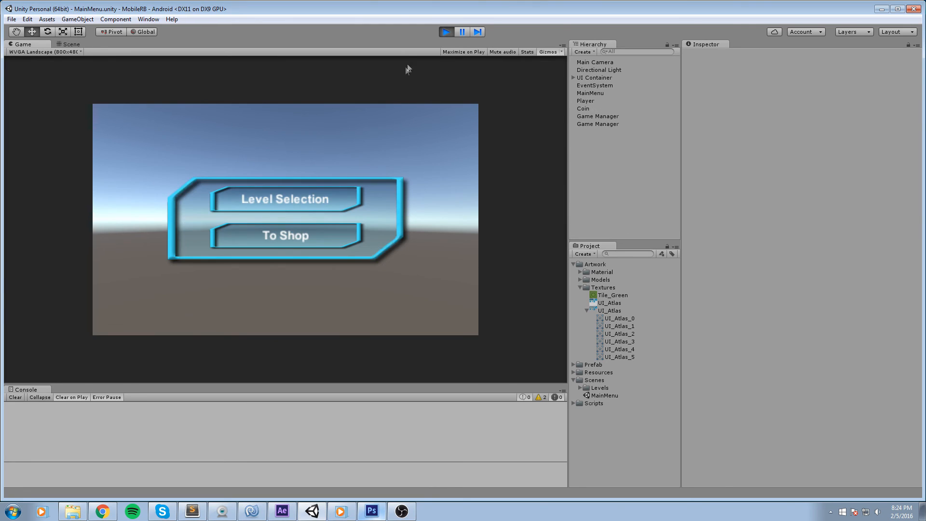
pyautogui.click(288, 239)
pyautogui.click(446, 32)
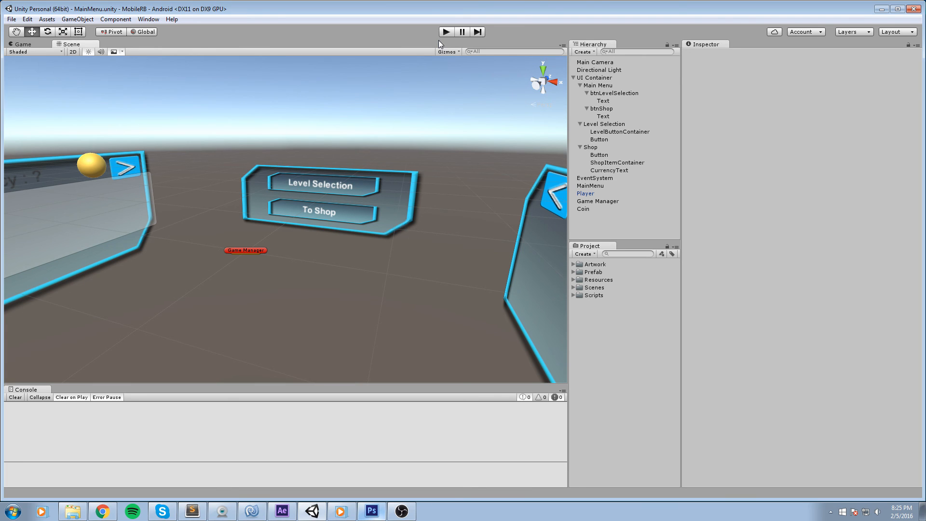
# Play the MainMenu scene and test the back buttons on the Level Selection and Shop panels.
pyautogui.click(447, 34)
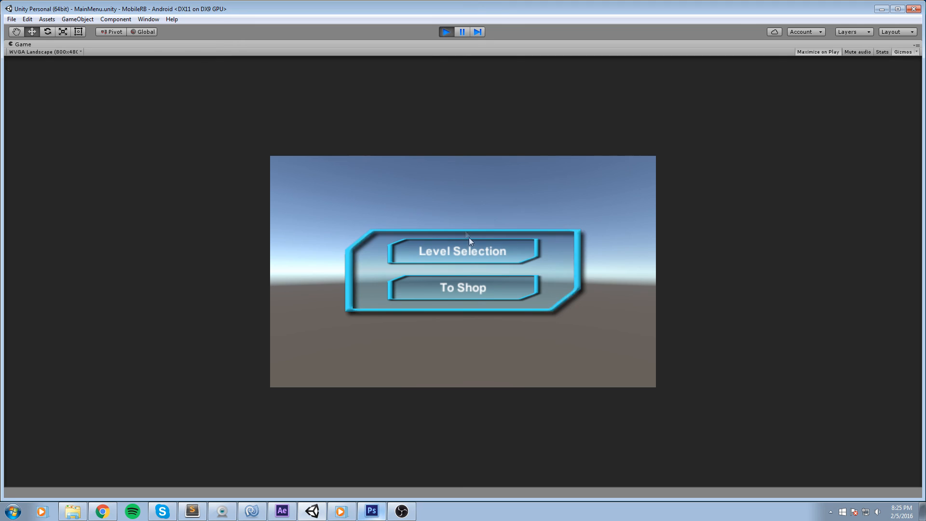
pyautogui.click(468, 241)
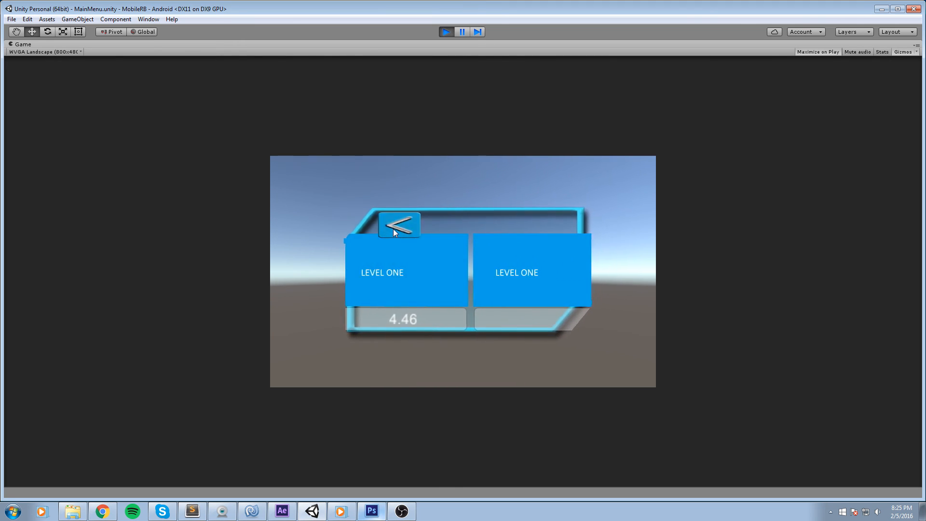
pyautogui.click(393, 229)
pyautogui.click(428, 280)
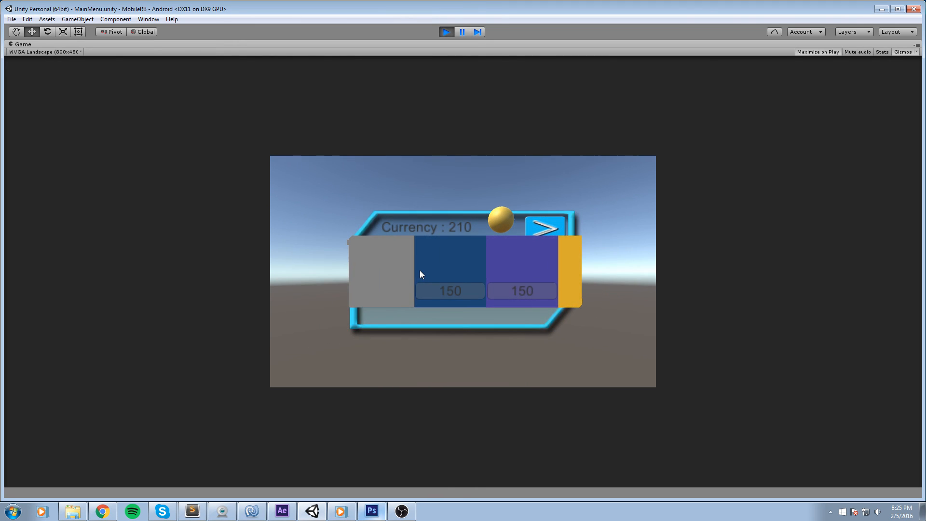
pyautogui.click(544, 226)
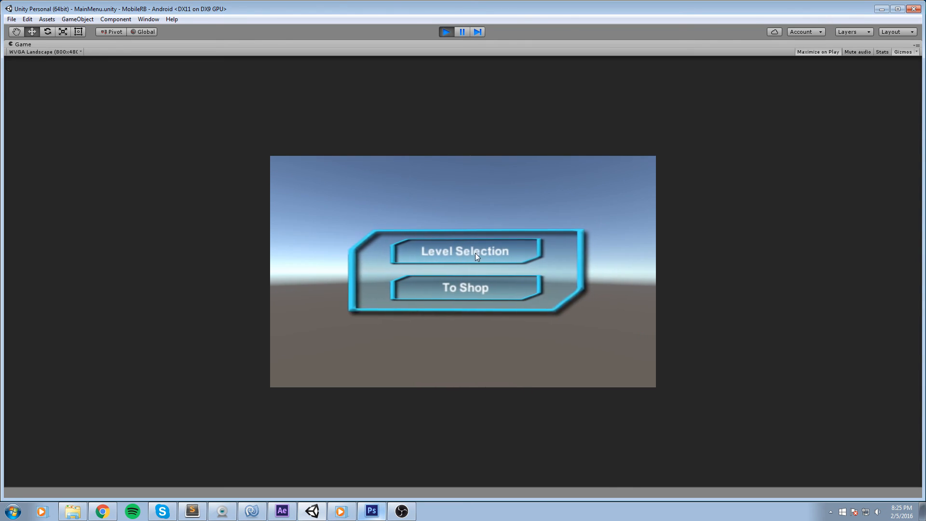
pyautogui.click(476, 253)
pyautogui.click(426, 222)
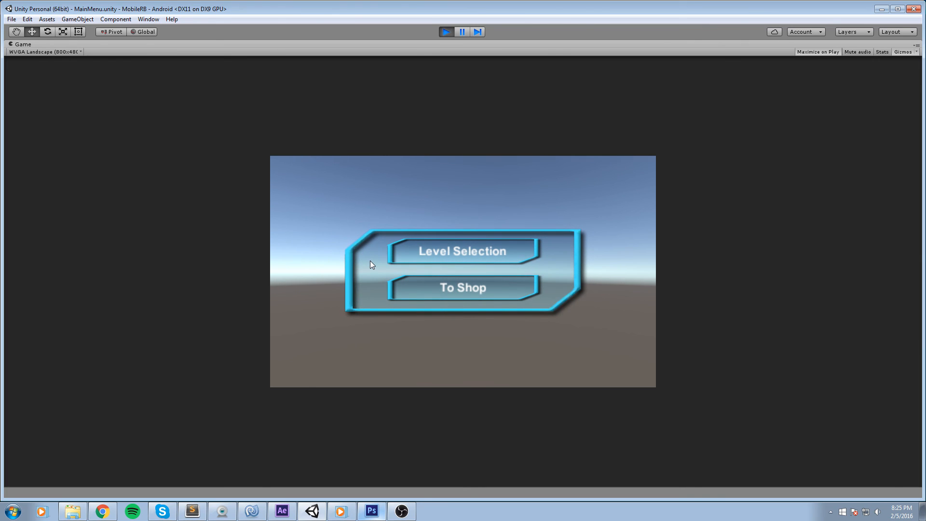
# Open Level Selection in Play mode and start the first level.
pyautogui.click(365, 511)
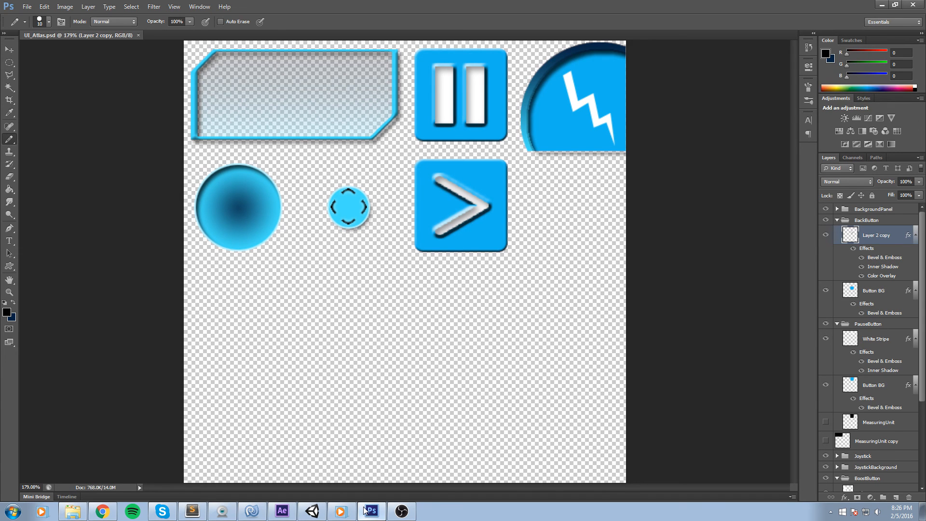
pyautogui.click(882, 4)
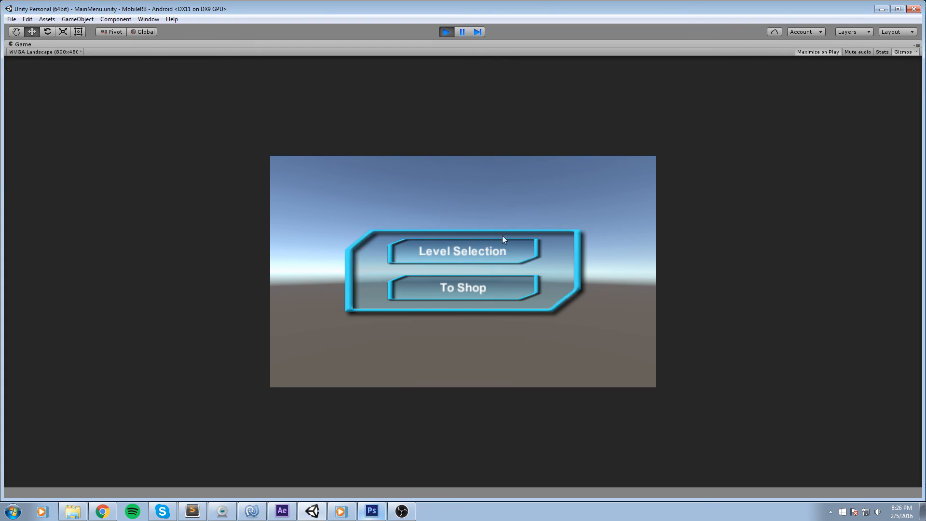
pyautogui.click(471, 259)
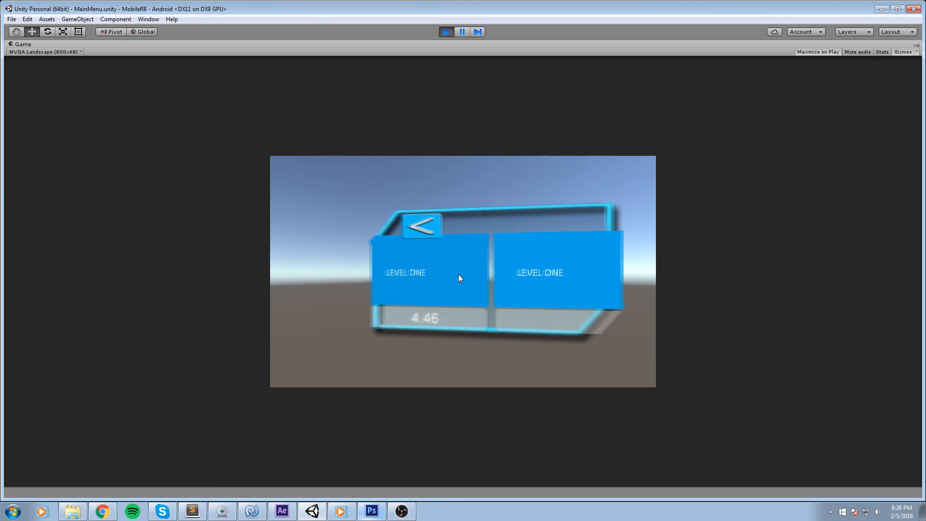
pyautogui.click(435, 274)
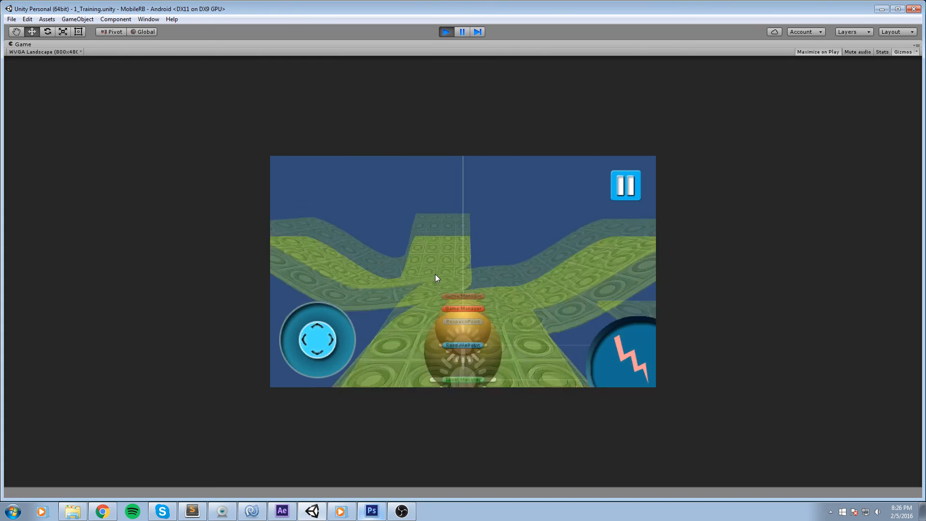